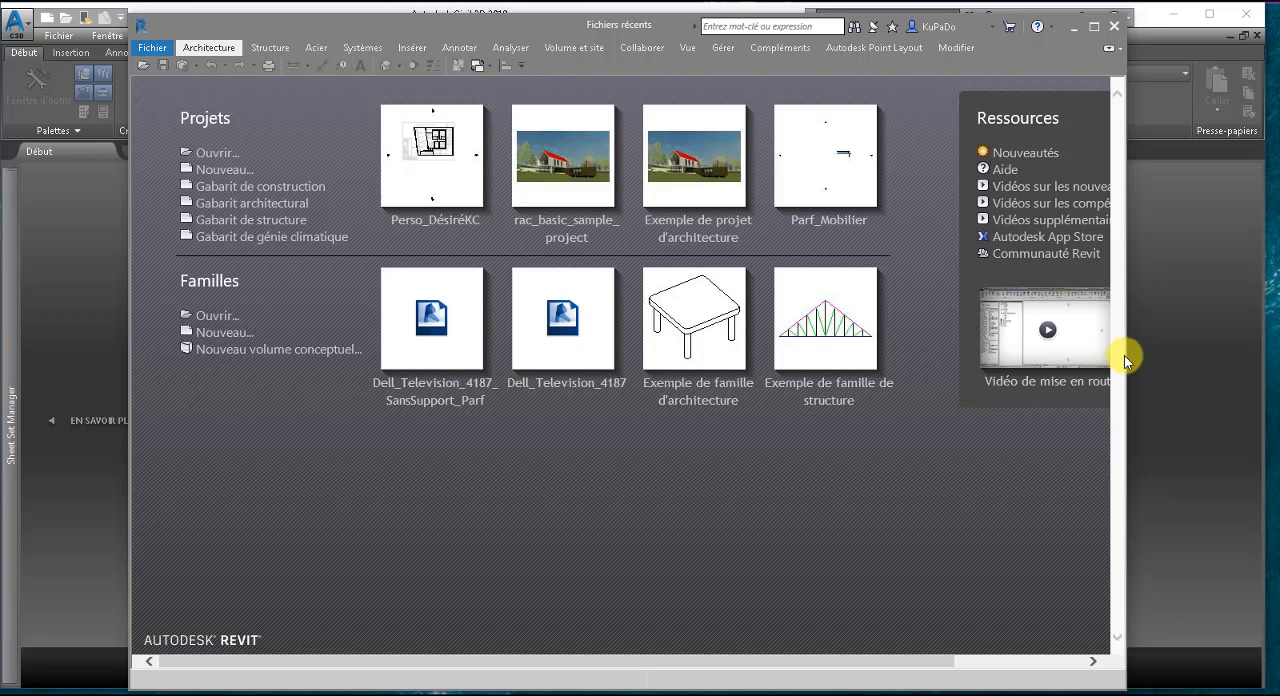
Minimize the Civil 3D window and enlarge the Revit window to fill the screen.
left_click_drag(1127, 355, 1263, 350)
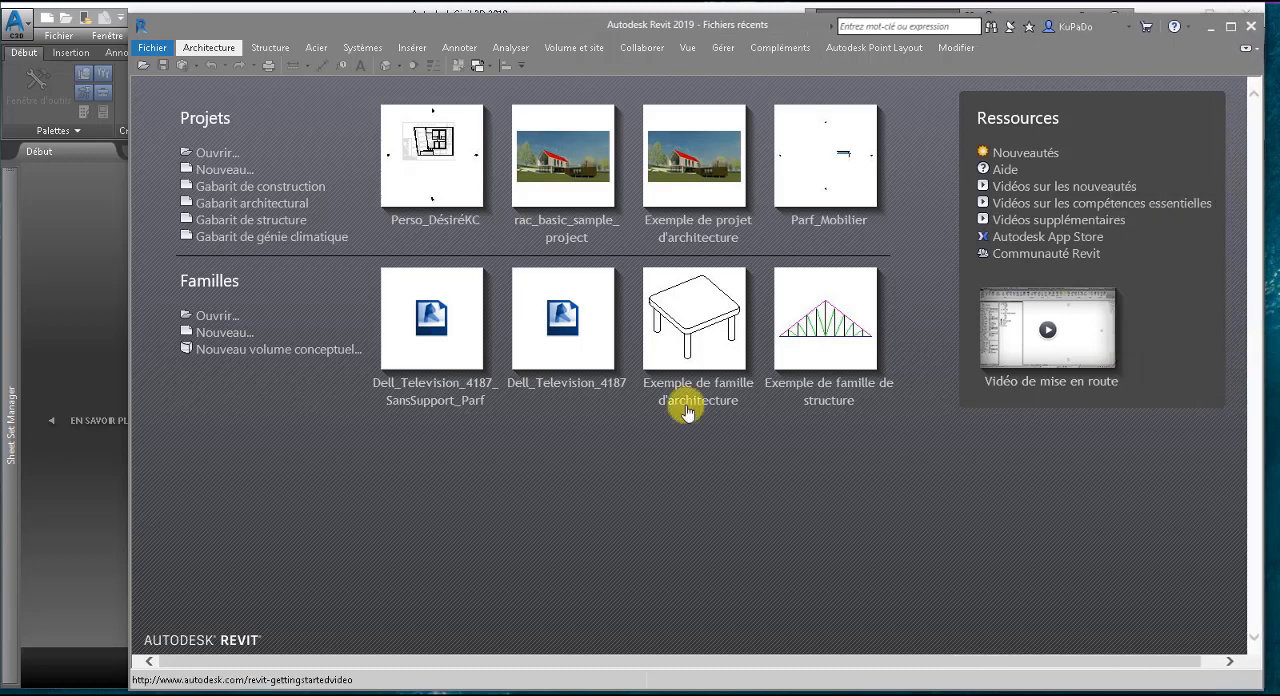
left_click(113, 400)
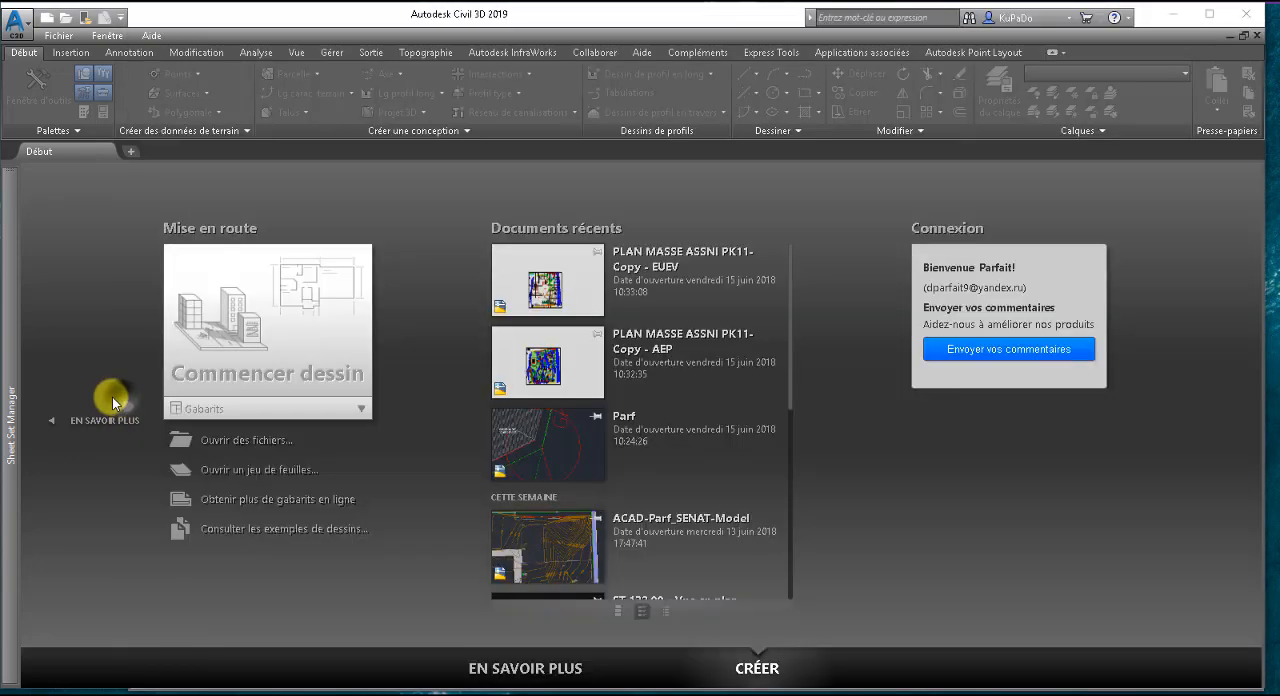
left_click(1168, 15)
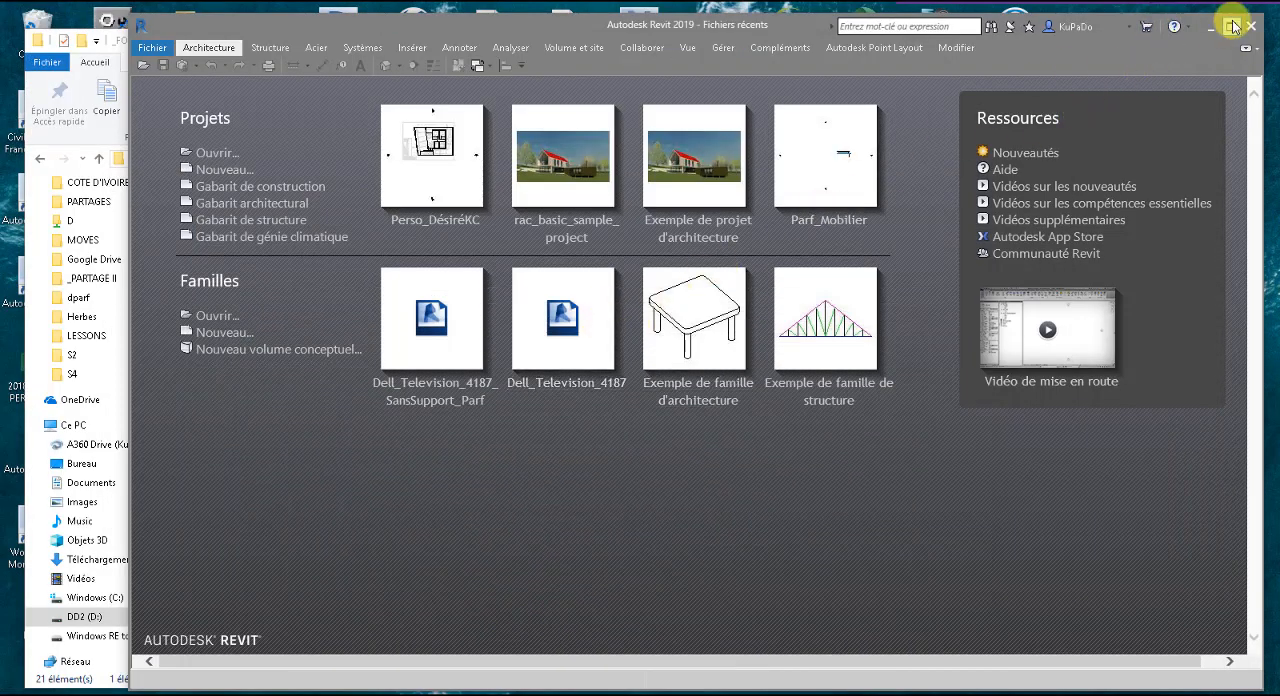
left_click(1231, 27)
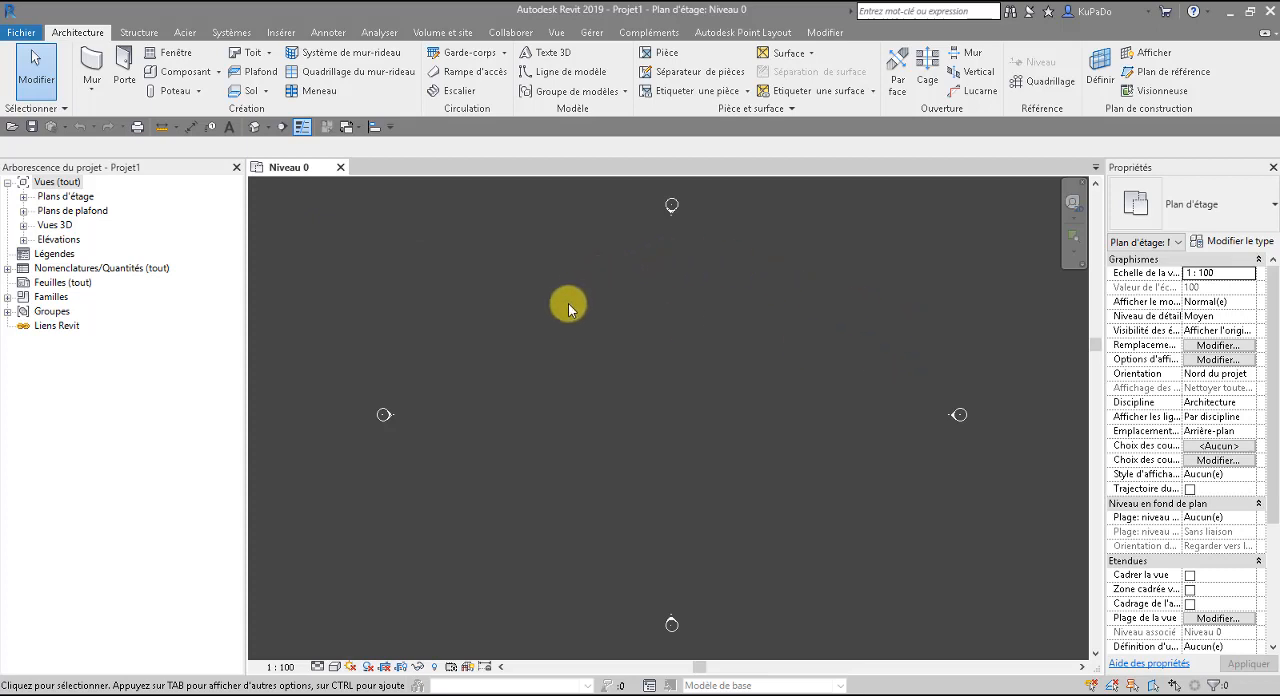
Narrow the project browser to enlarge the drawing area and expand the Plans d'étage views.
left_click_drag(246, 362, 181, 362)
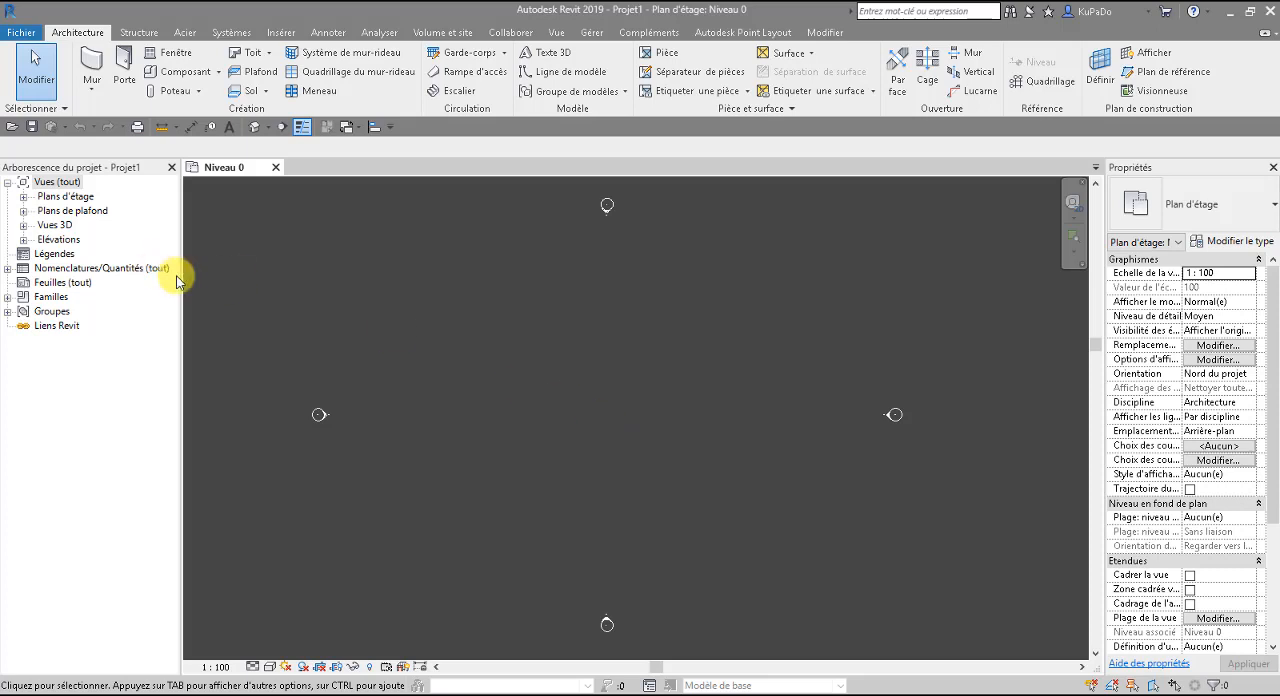
left_click(24, 198)
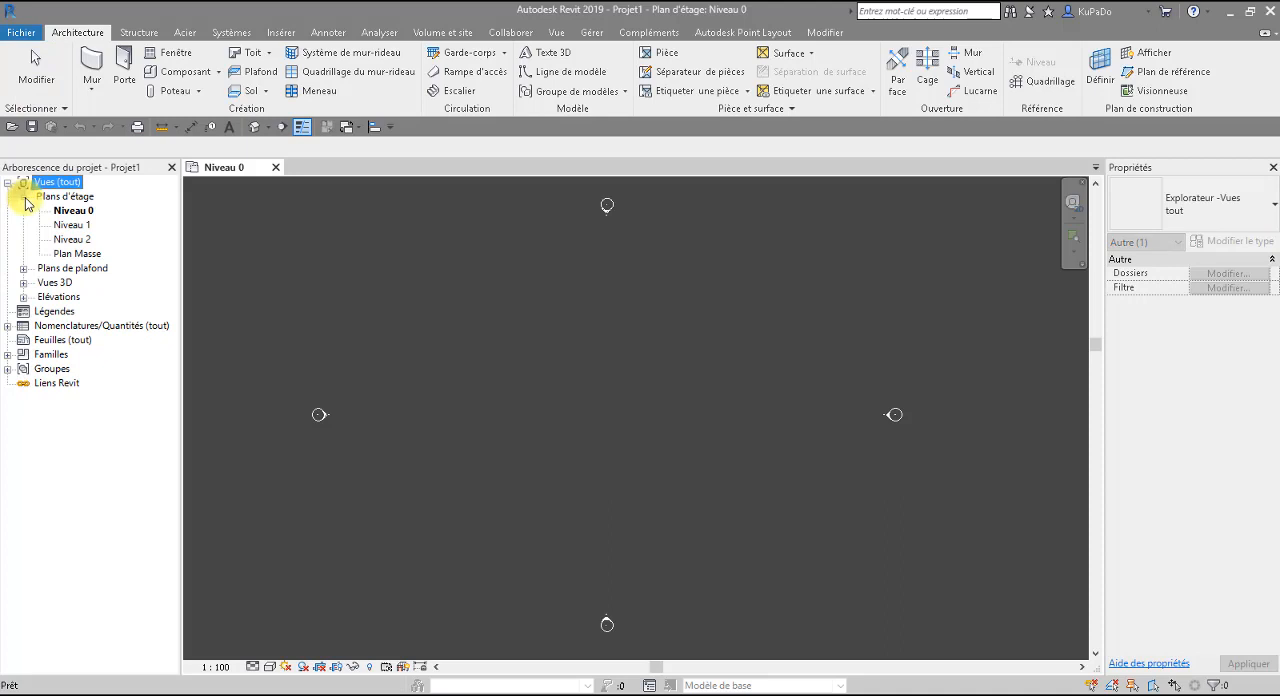
Look at the Niveau 0 ceiling plan under Plans de plafond, collapse that group and close the view.
left_click(23, 268)
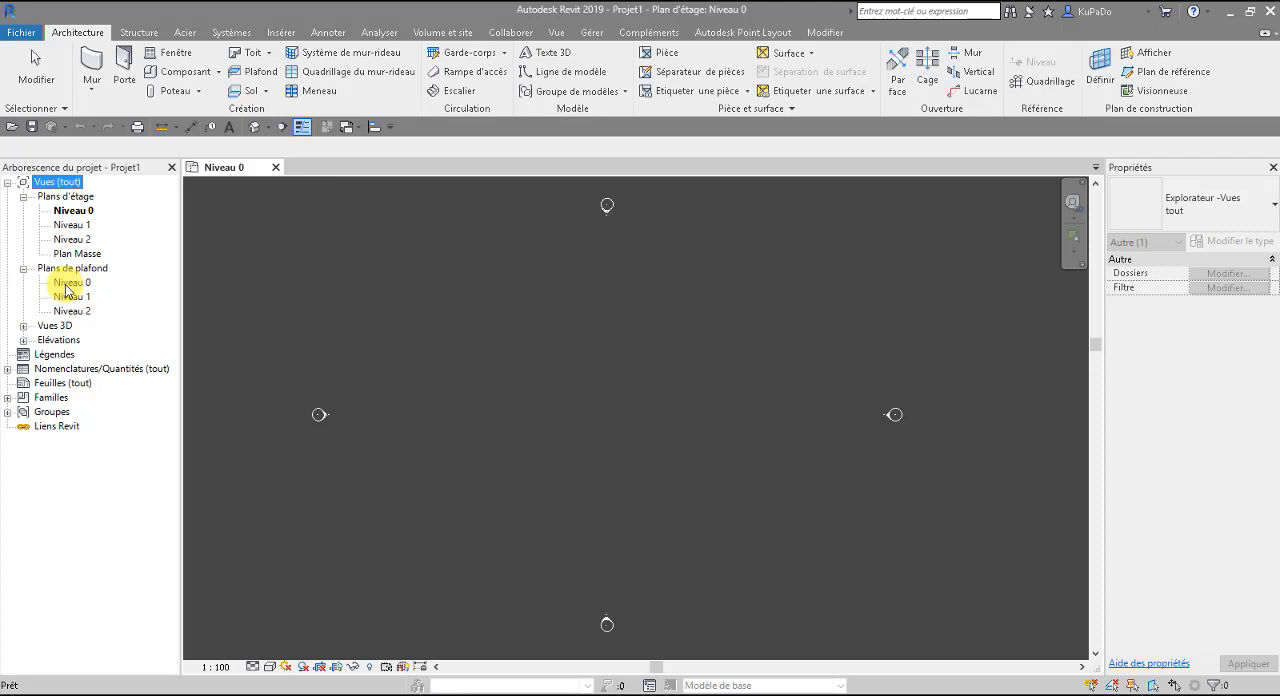
double_click(66, 284)
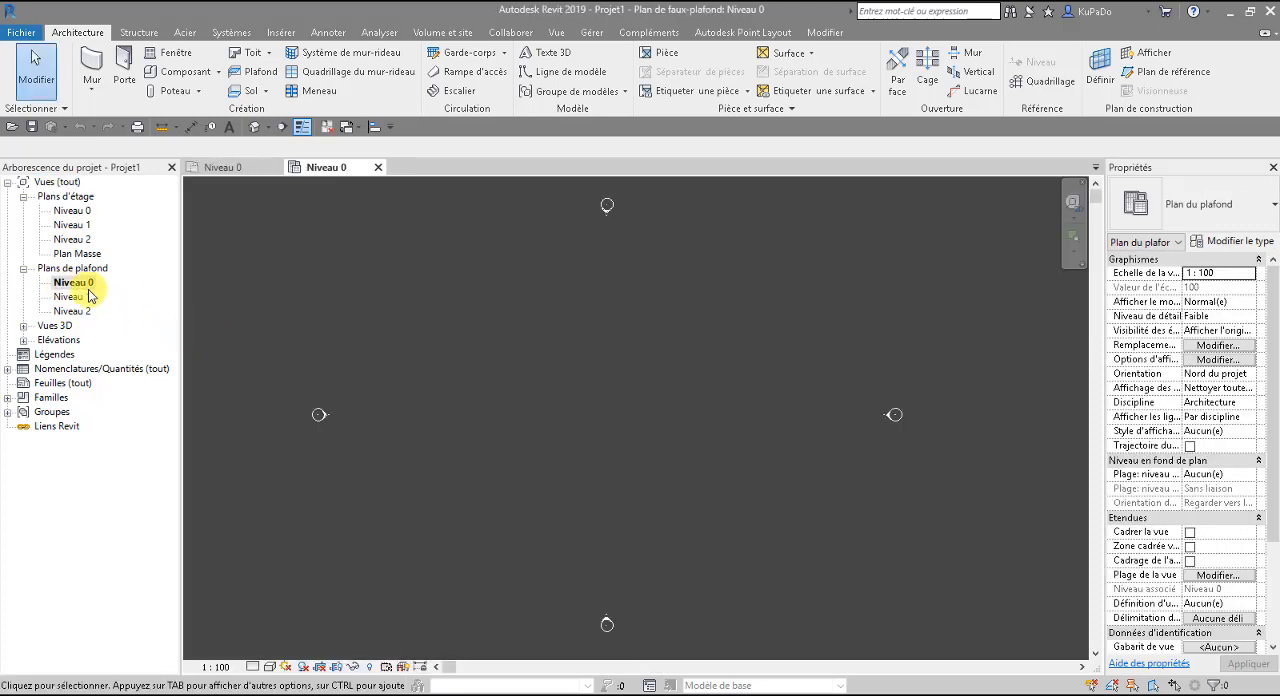
left_click(23, 268)
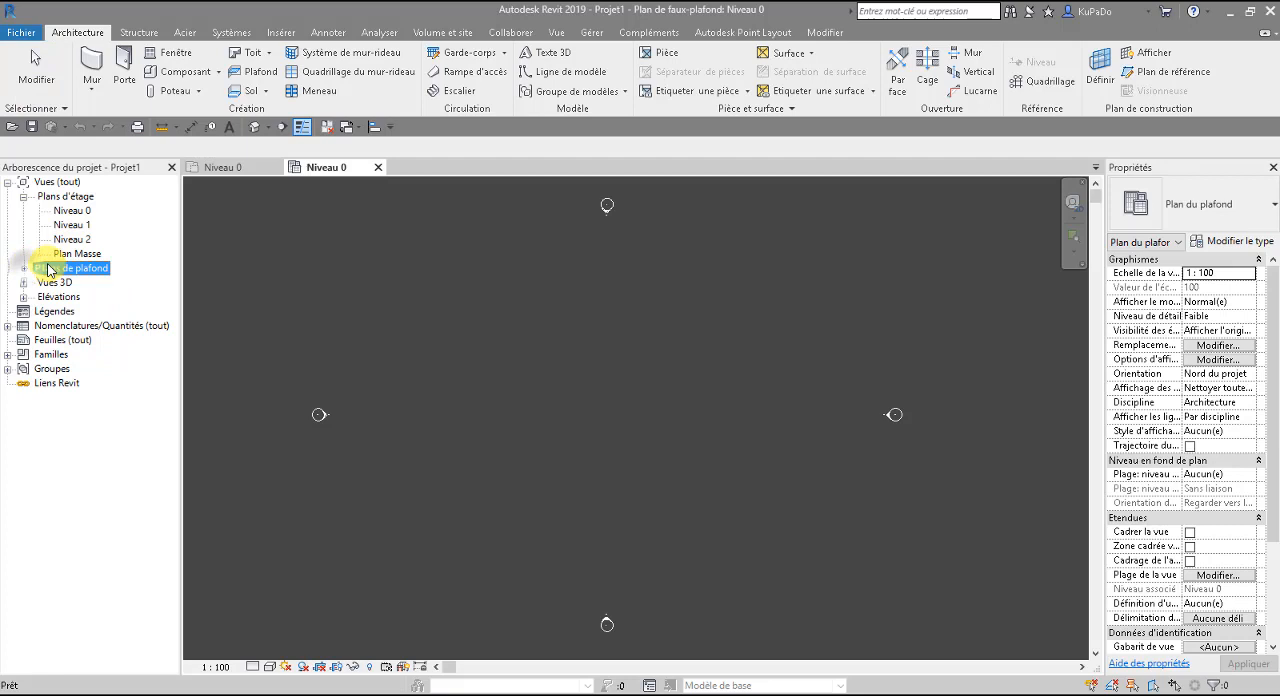
left_click(378, 167)
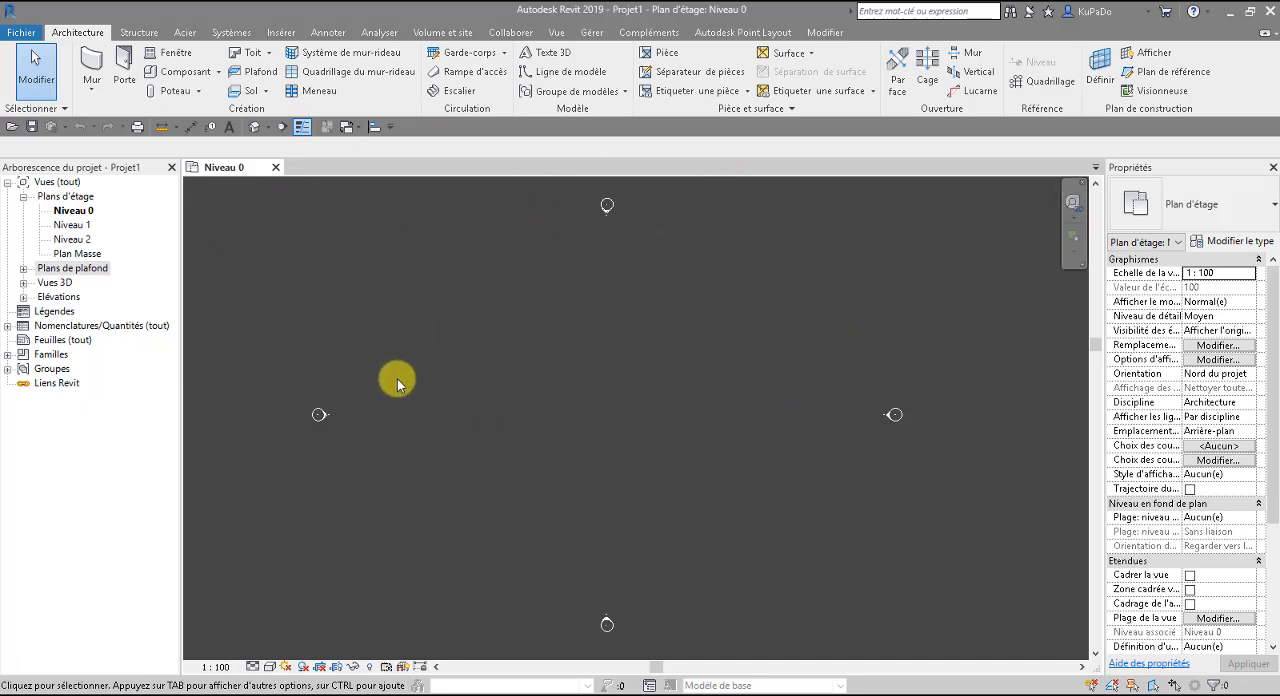
Expand the Elévations group and open the Elévation Est view at its level markers.
left_click(23, 297)
double_click(90, 314)
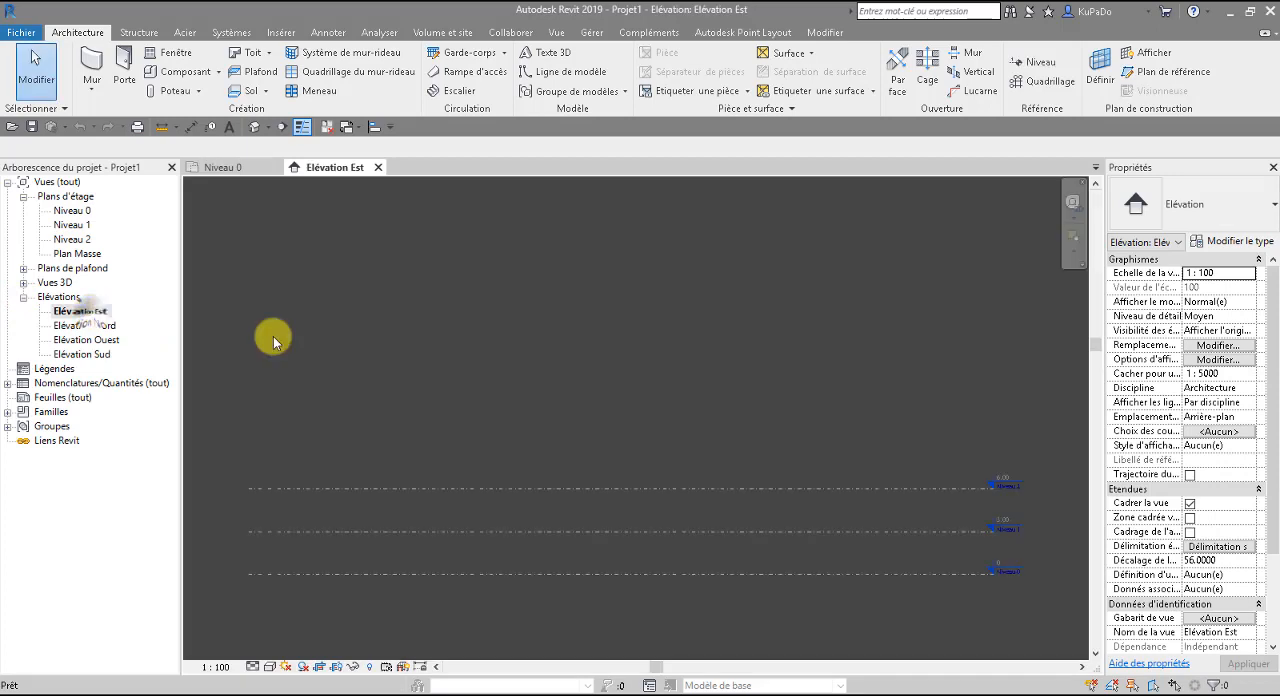
scroll(1026, 577, "up", 5)
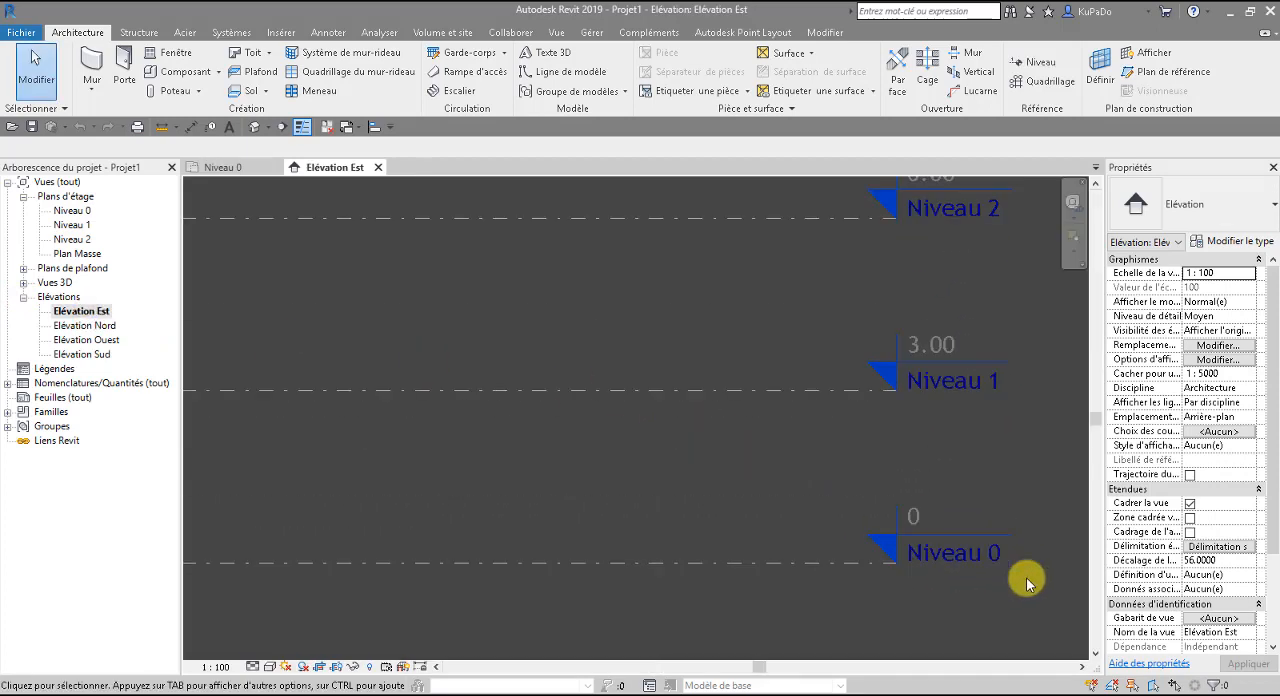
middle_click_drag(1026, 577, 829, 606)
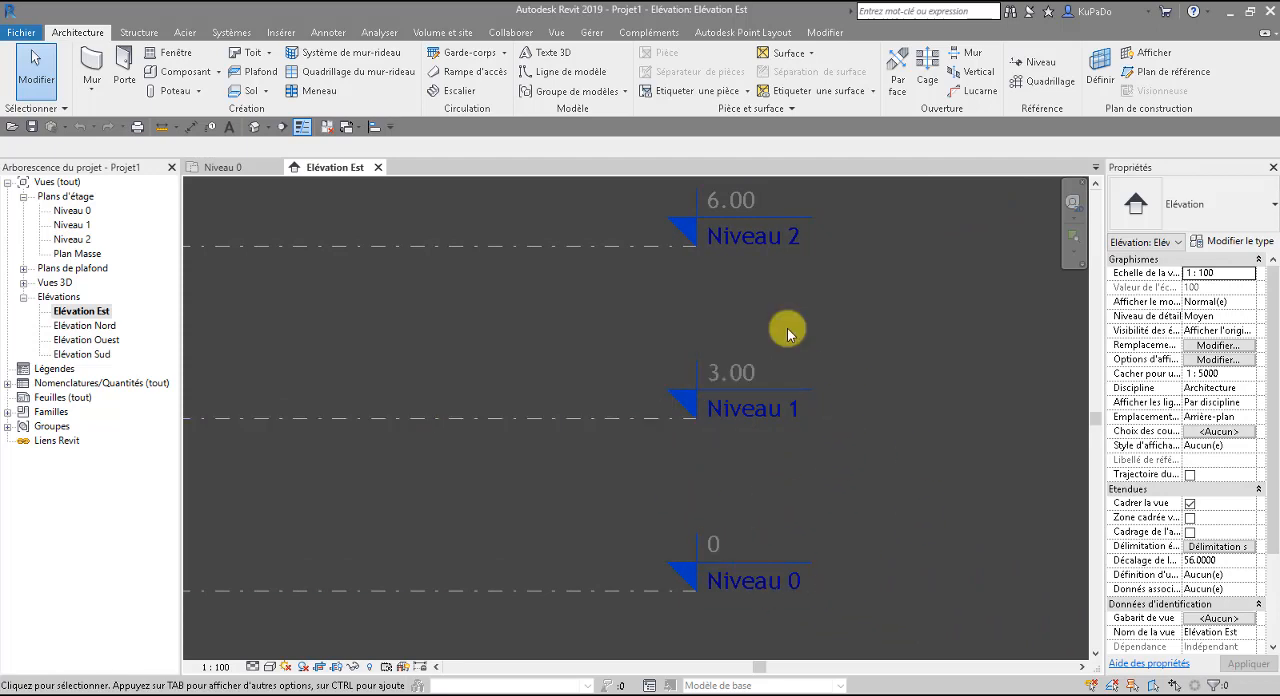
middle_click_drag(824, 511, 800, 463)
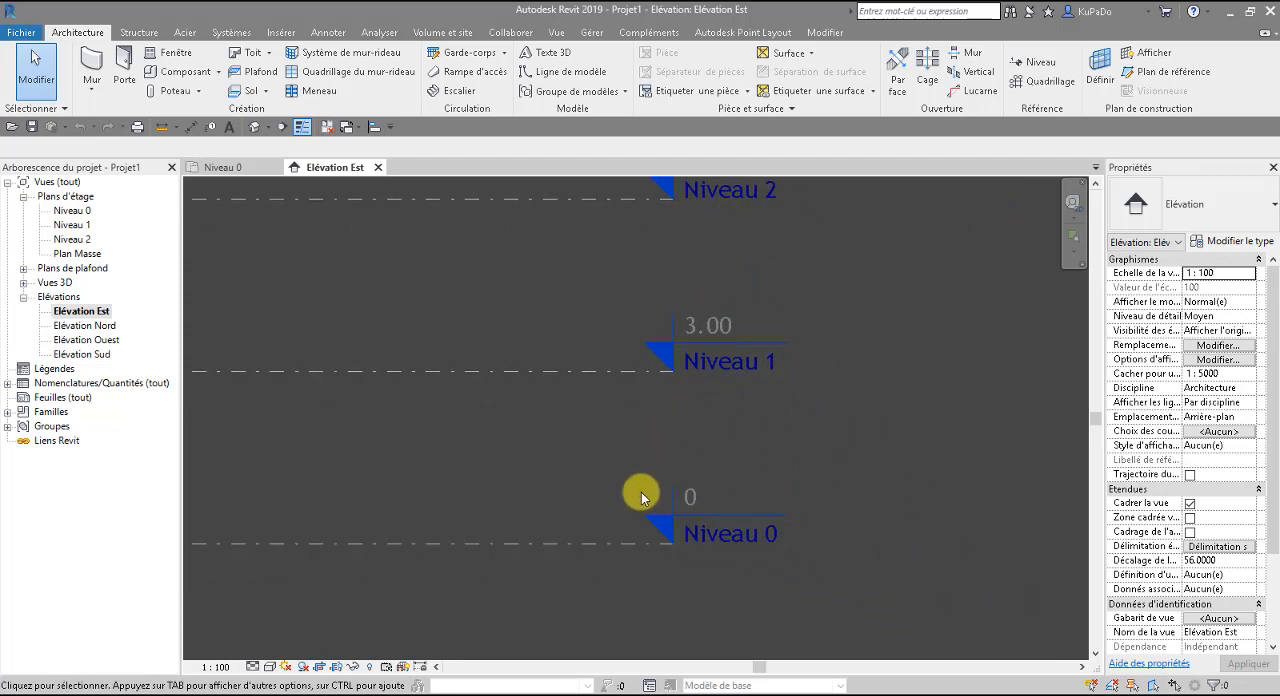
Rename level Niveau 0 as "00 Fondation" and apply the new name to its corresponding views.
left_click(731, 541)
left_click(731, 539)
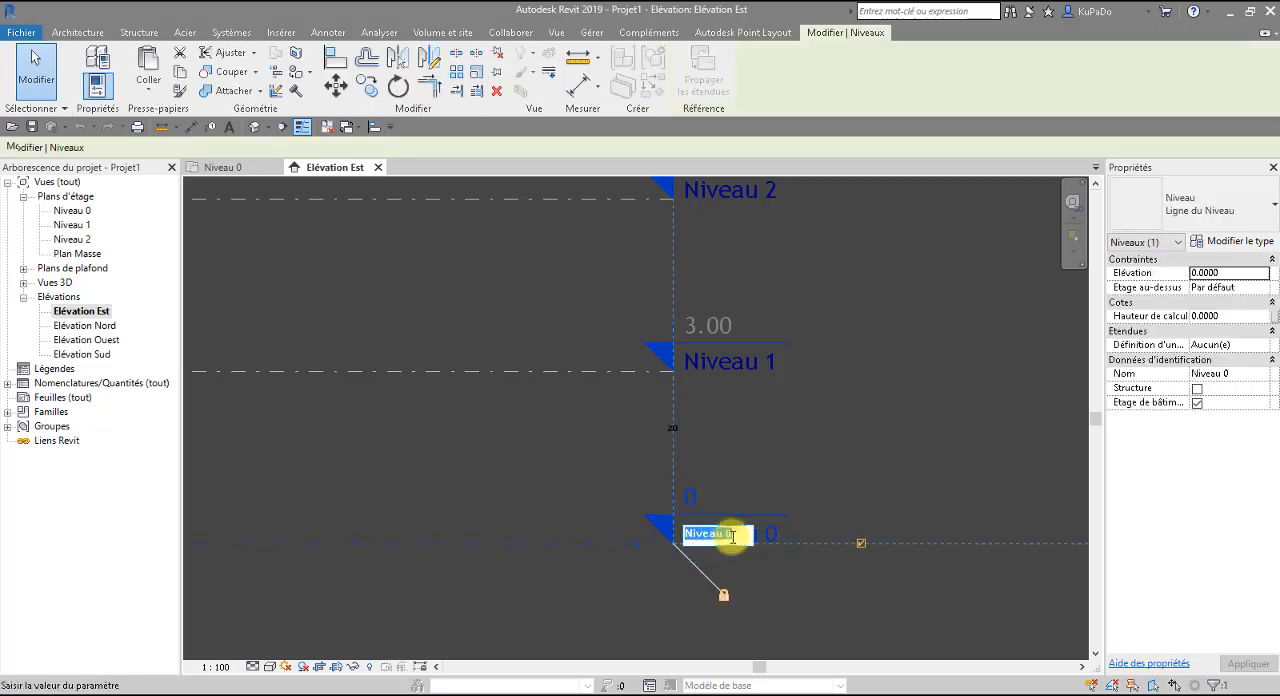
type("00 Fonda")
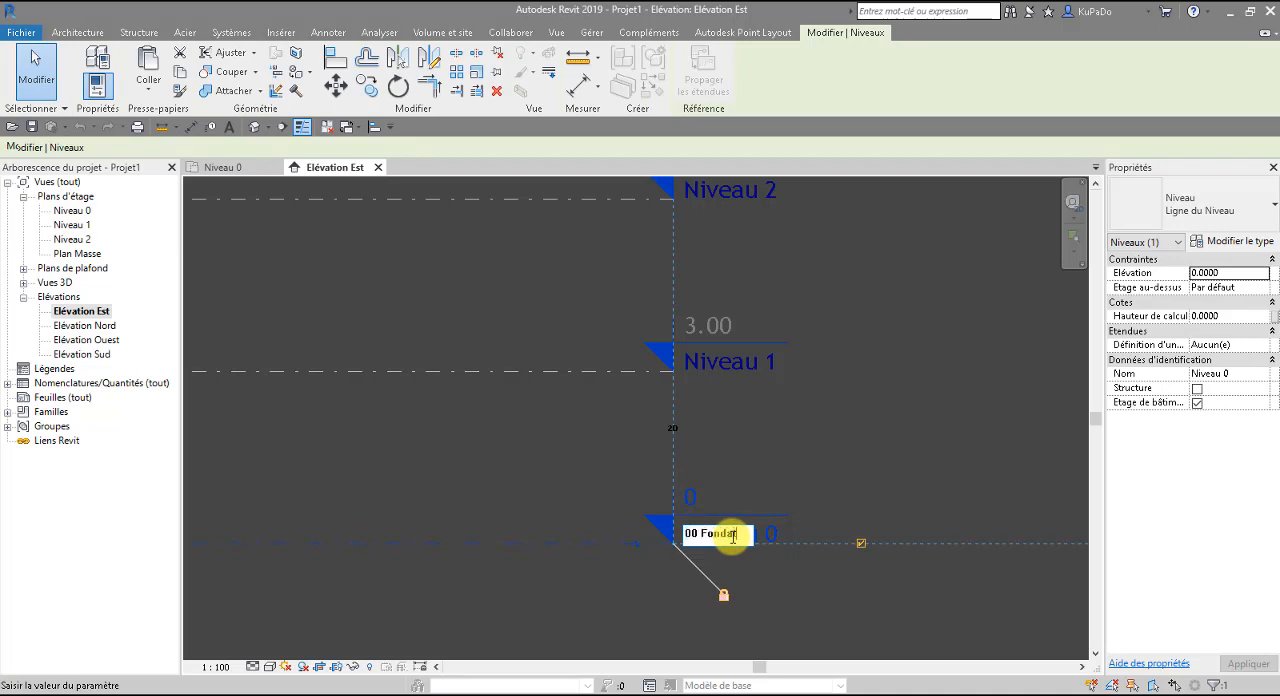
type("tion")
key("Return")
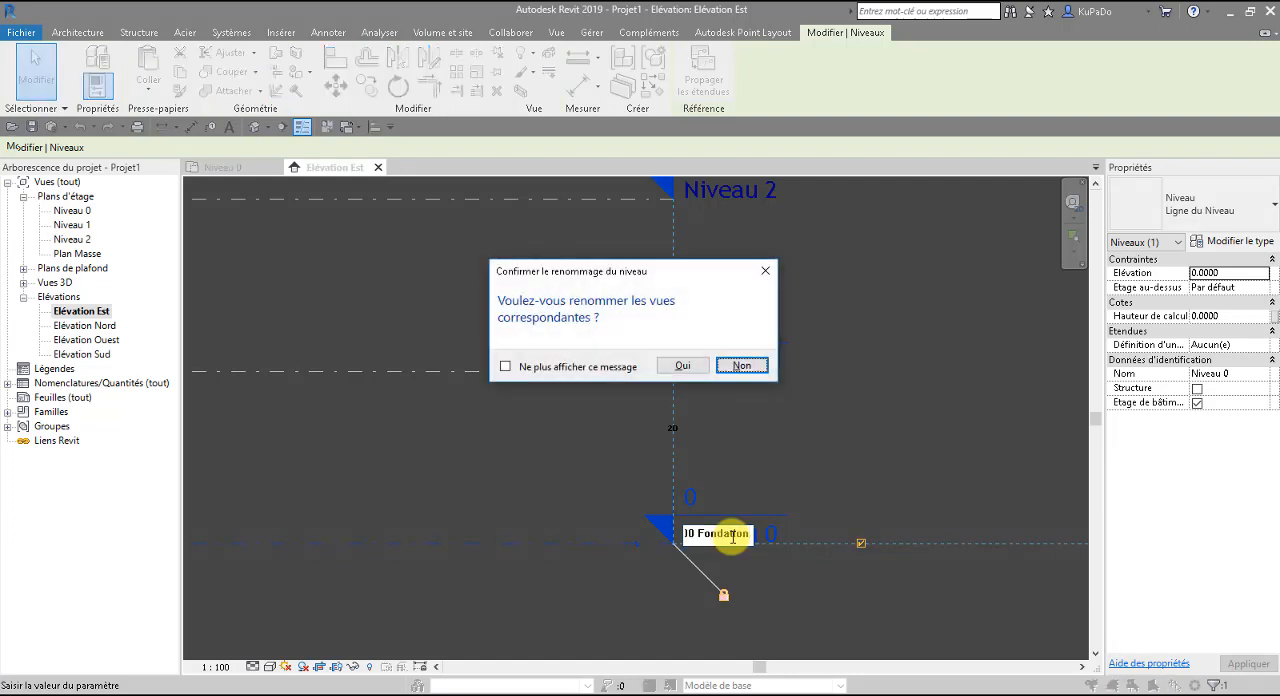
left_click(684, 368)
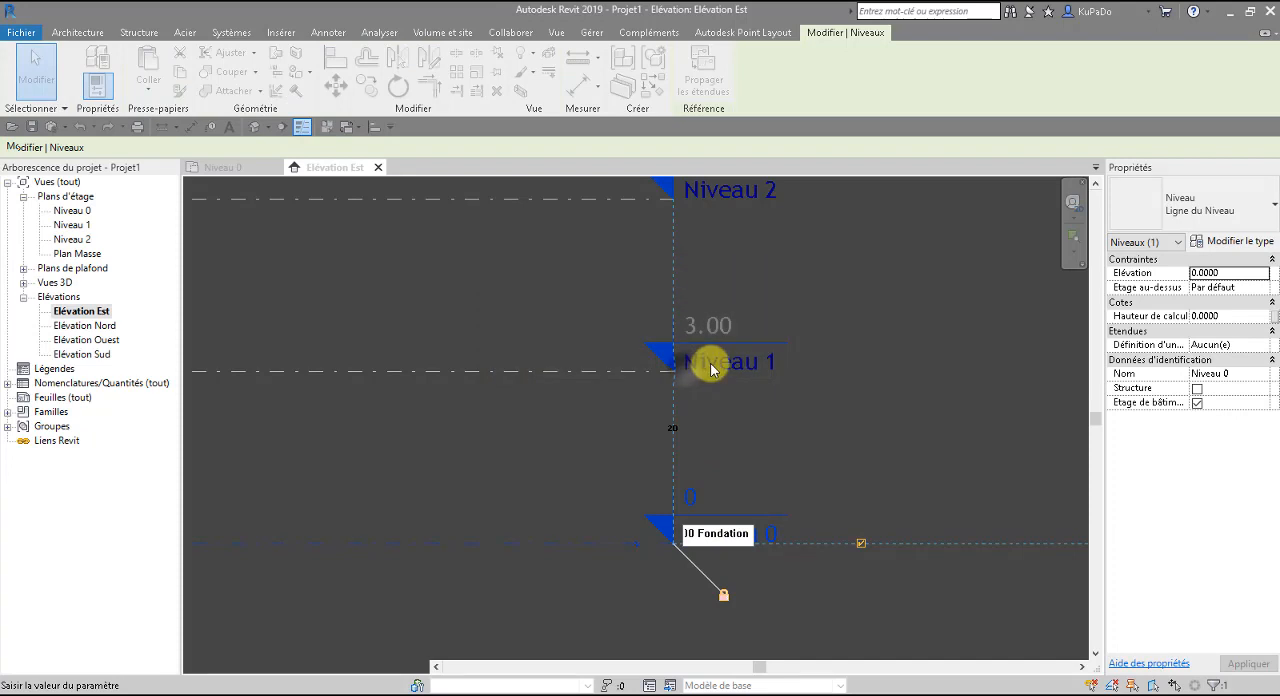
Rename level Niveau 1 as "01 Niveau inférieur" and apply the new name to its corresponding views.
left_click(710, 368)
left_click(711, 365)
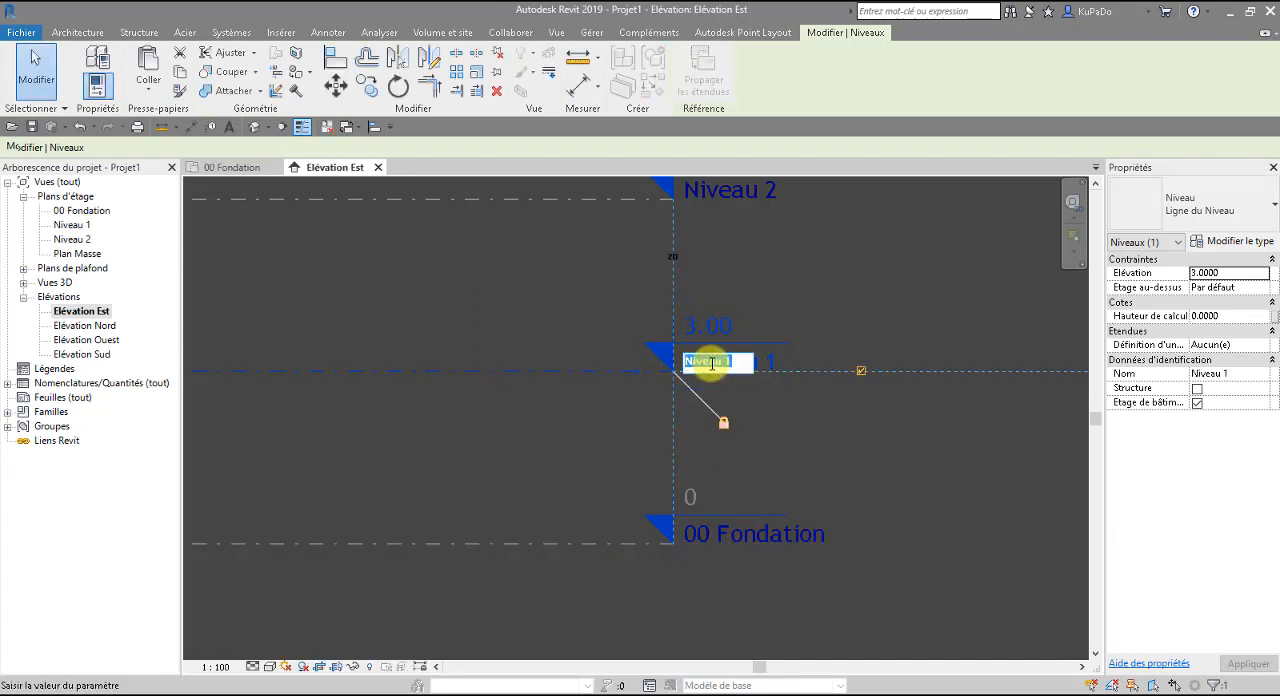
type("01")
type("Niveau inf")
type("érieur")
key("Return")
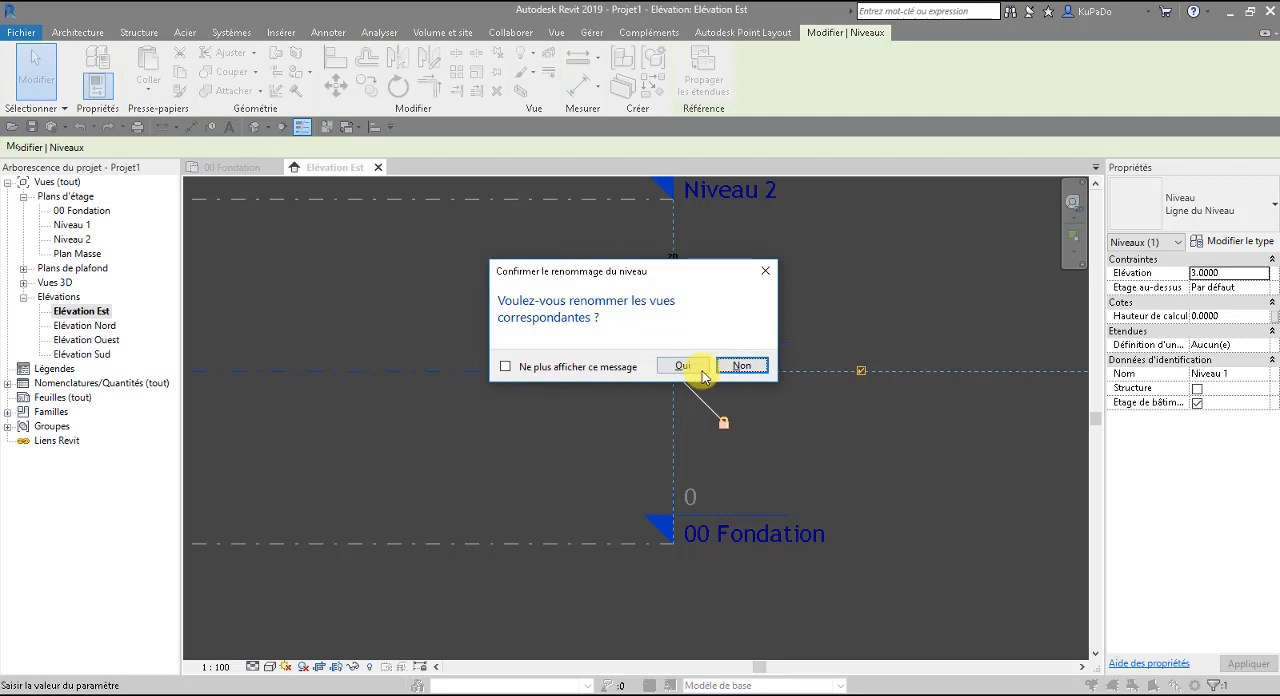
left_click(686, 364)
Rename level Niveau 2 as "02 Niveau Entrée" and apply the new name to its corresponding views.
middle_click_drag(729, 323, 729, 506)
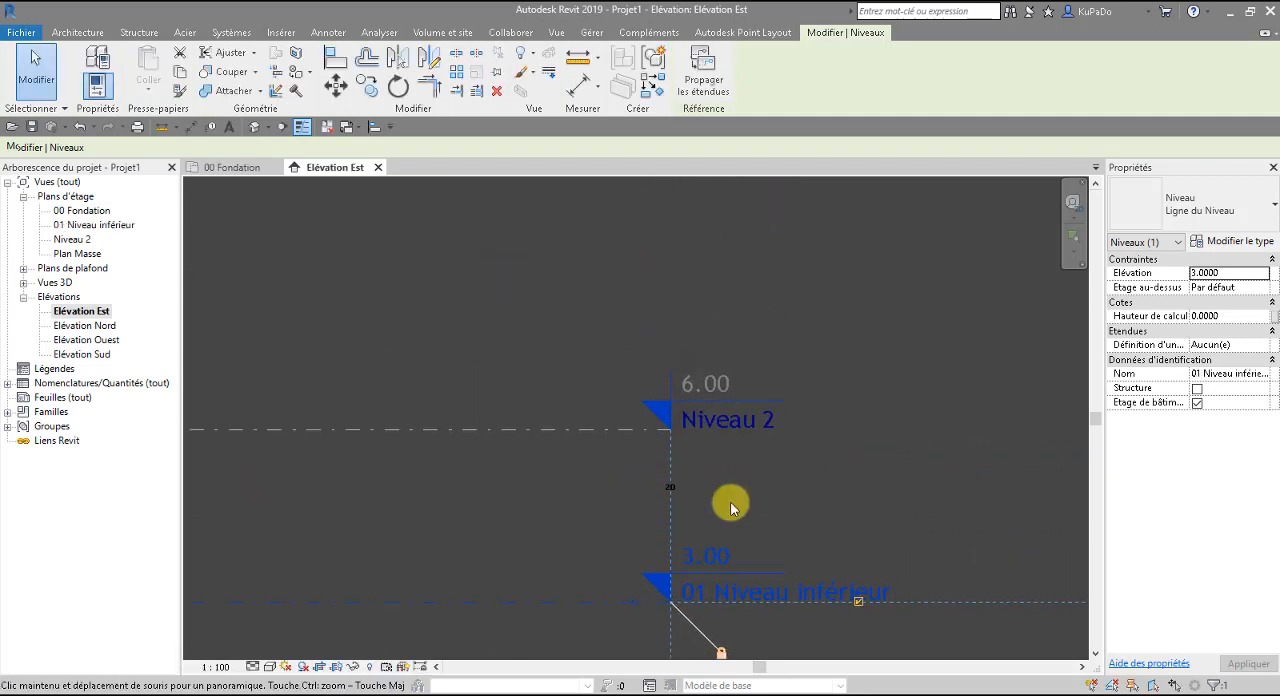
left_click(733, 423)
left_click(733, 423)
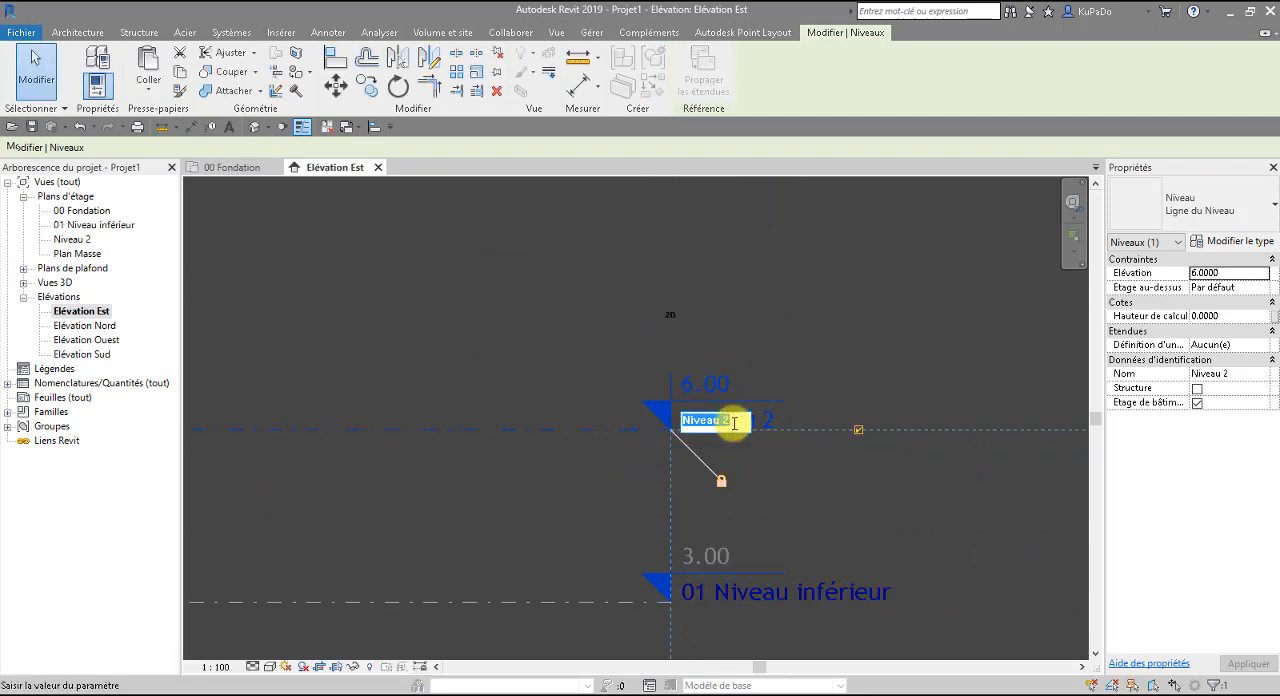
type("02")
type("Niveau Entrée")
key("Return")
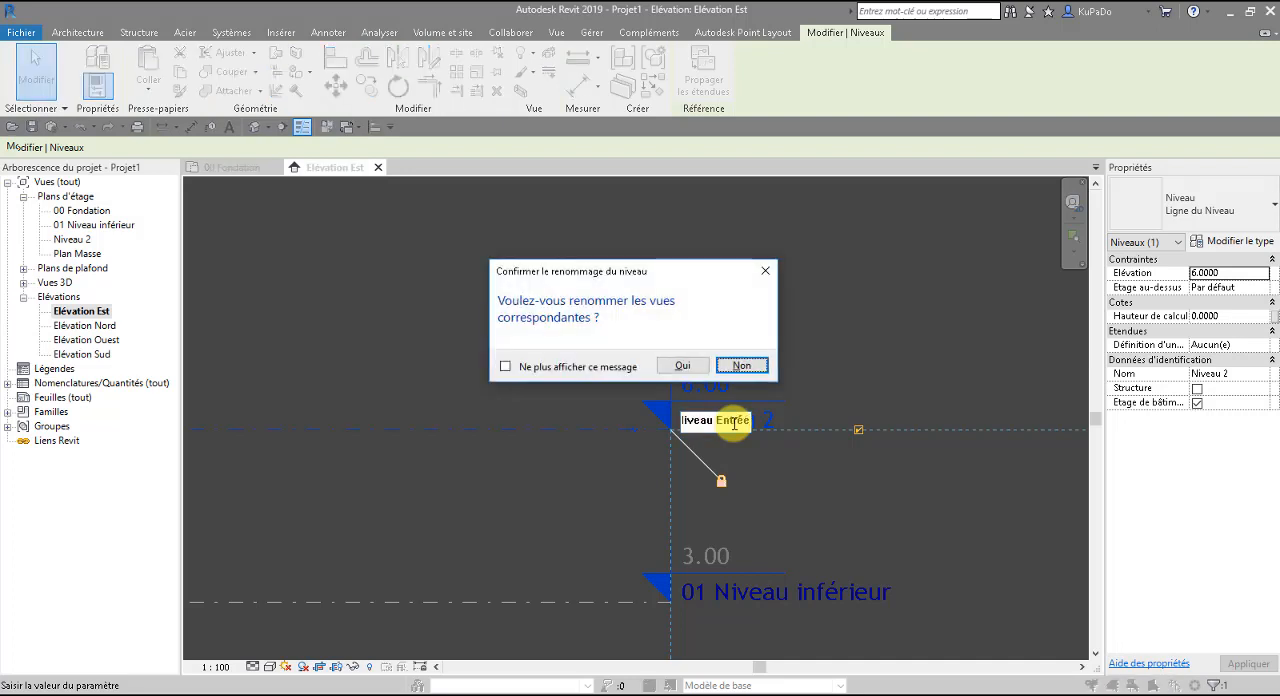
left_click(690, 366)
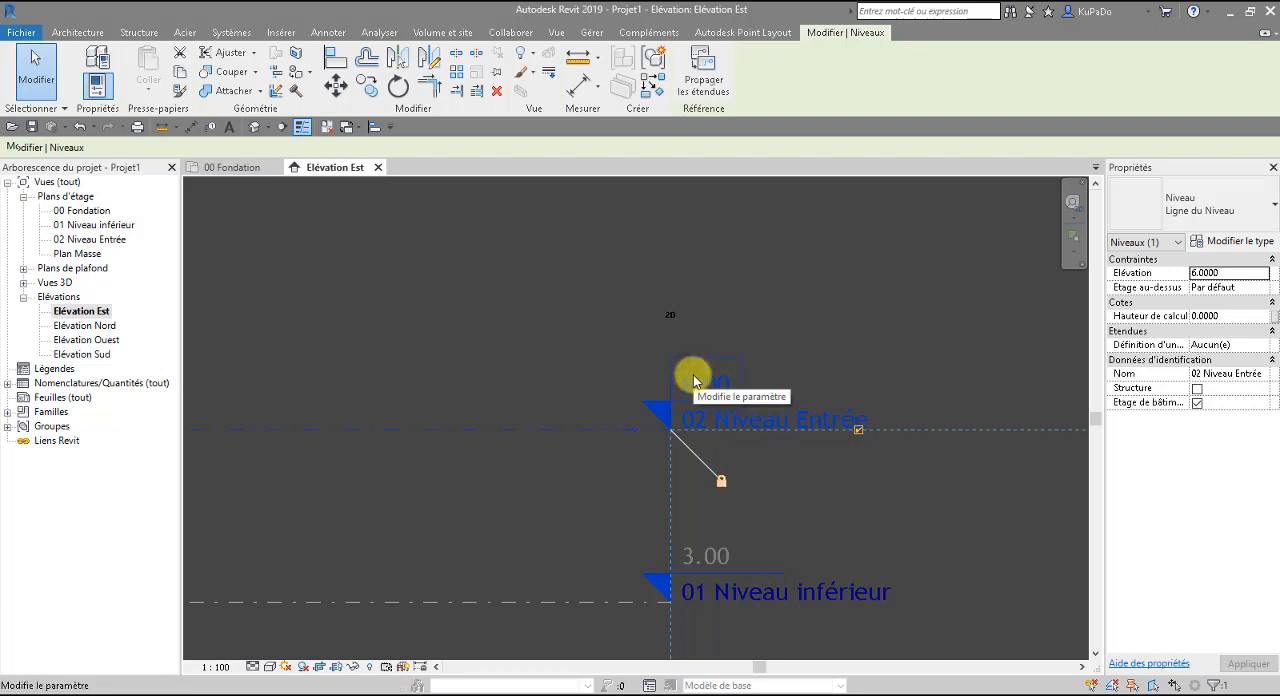
scroll(693, 374, "down", 2)
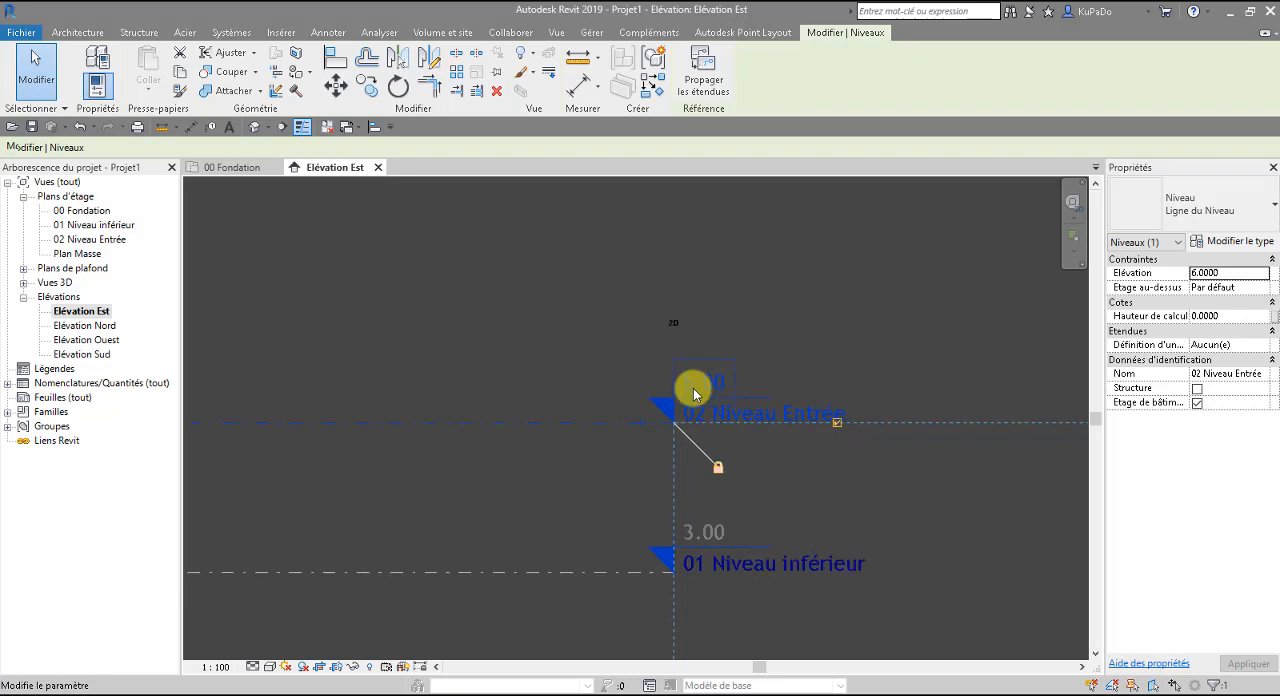
middle_click_drag(693, 424, 963, 479)
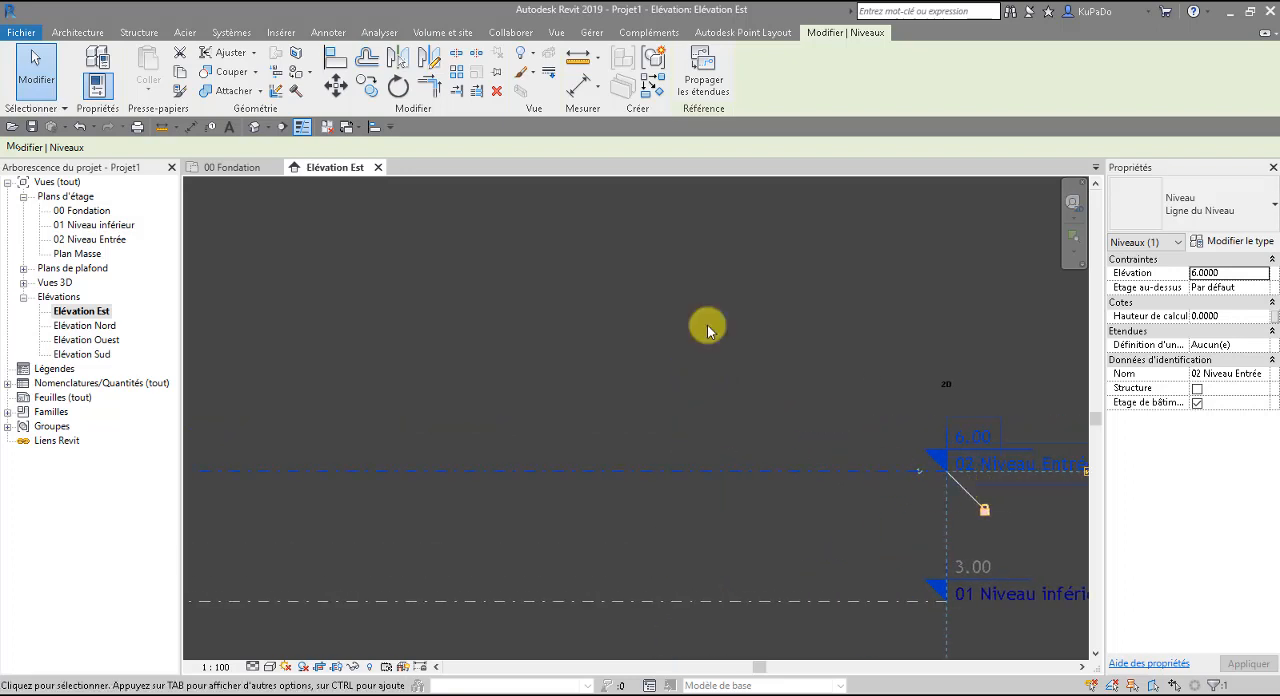
scroll(706, 442, "down", 2)
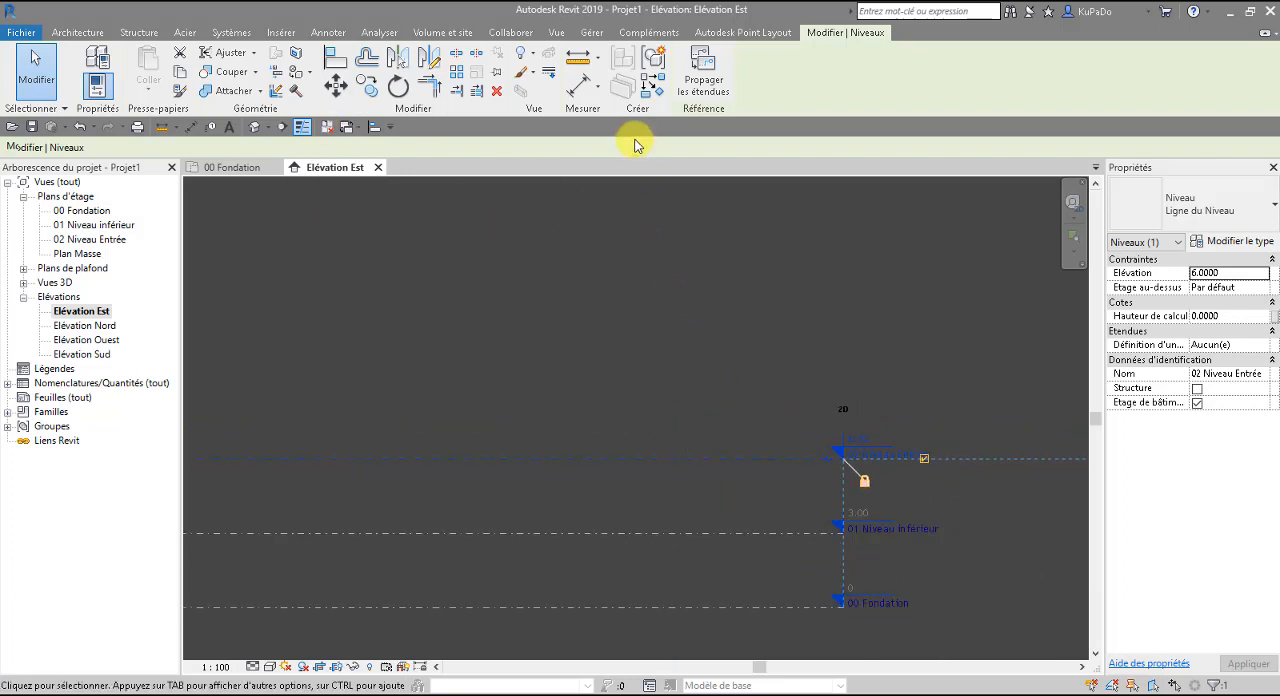
middle_click_drag(609, 332, 709, 329)
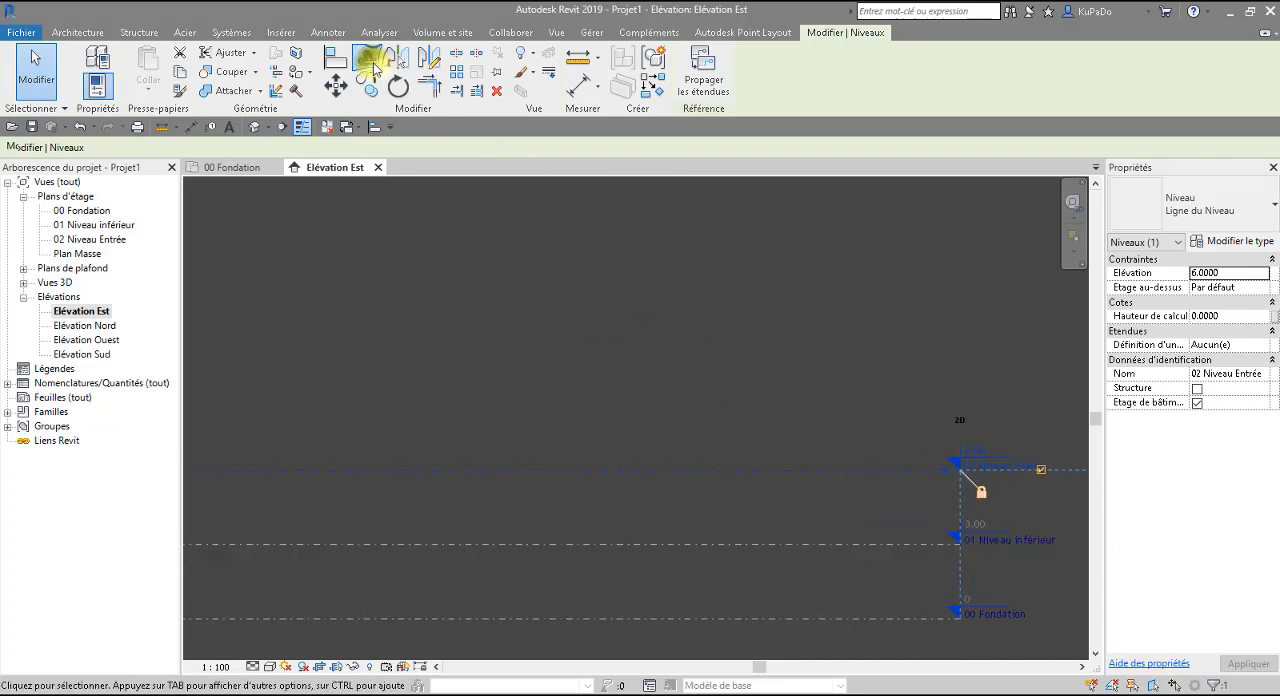
left_click(366, 57)
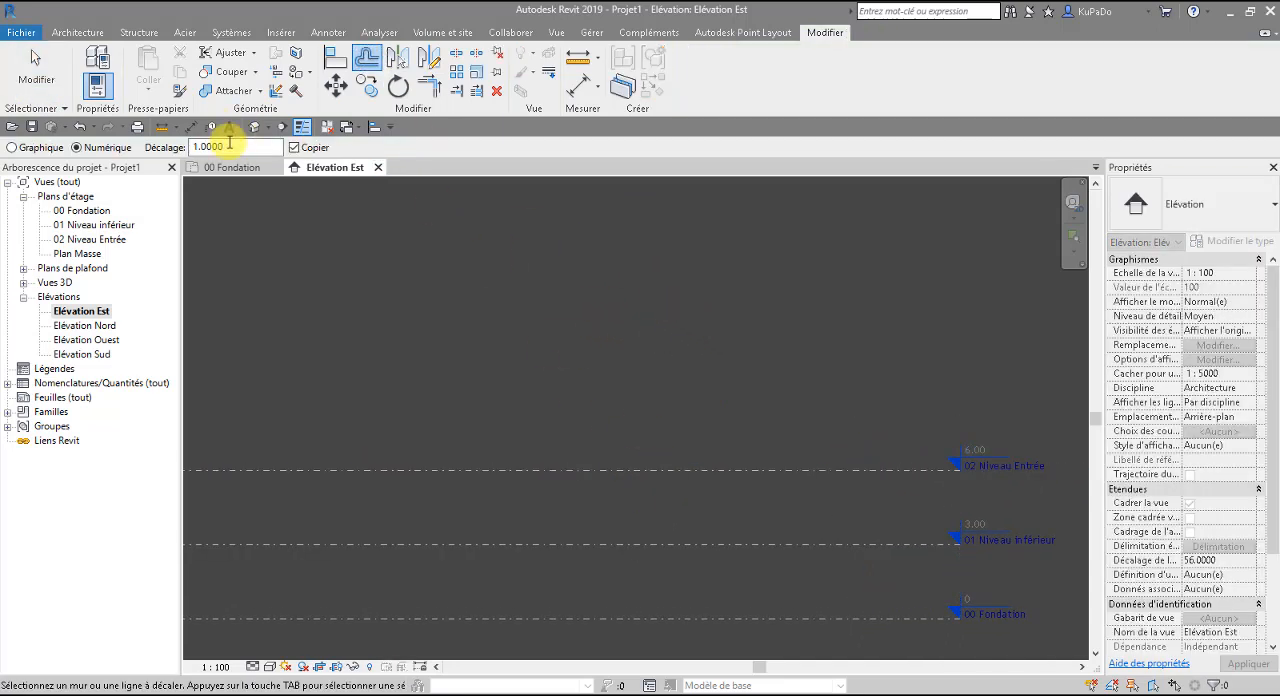
double_click(188, 147)
type("3")
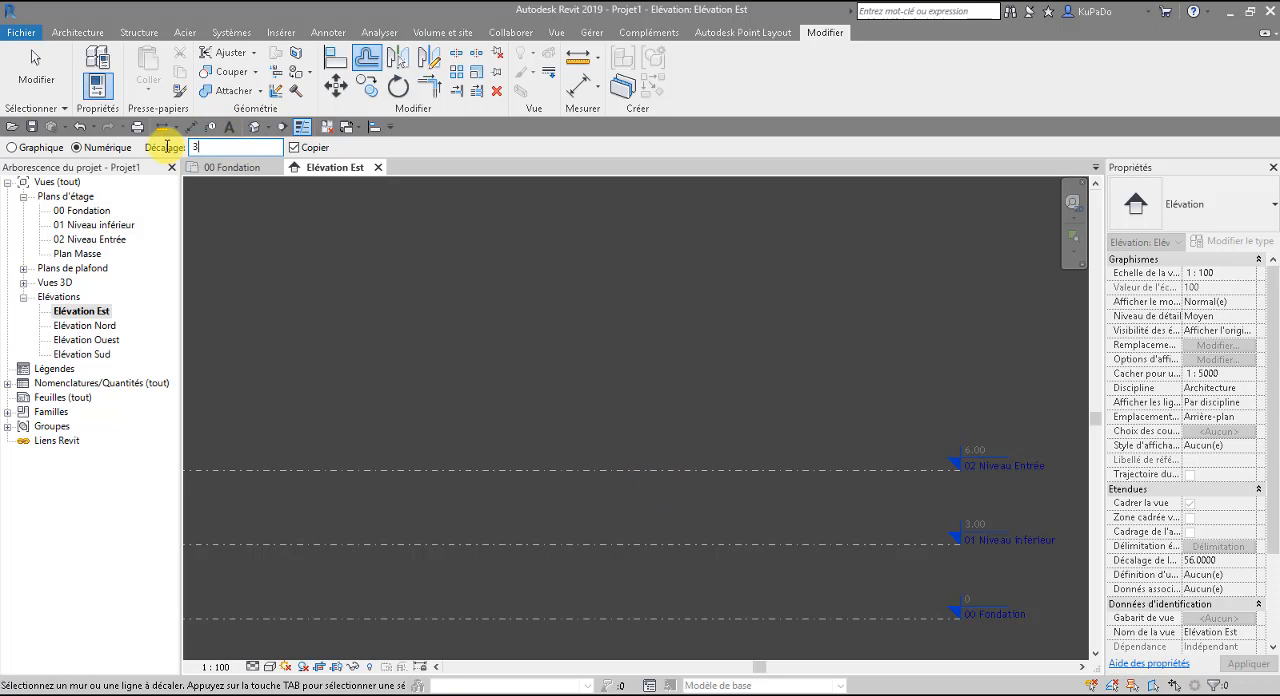
scroll(560, 470, "down", 3)
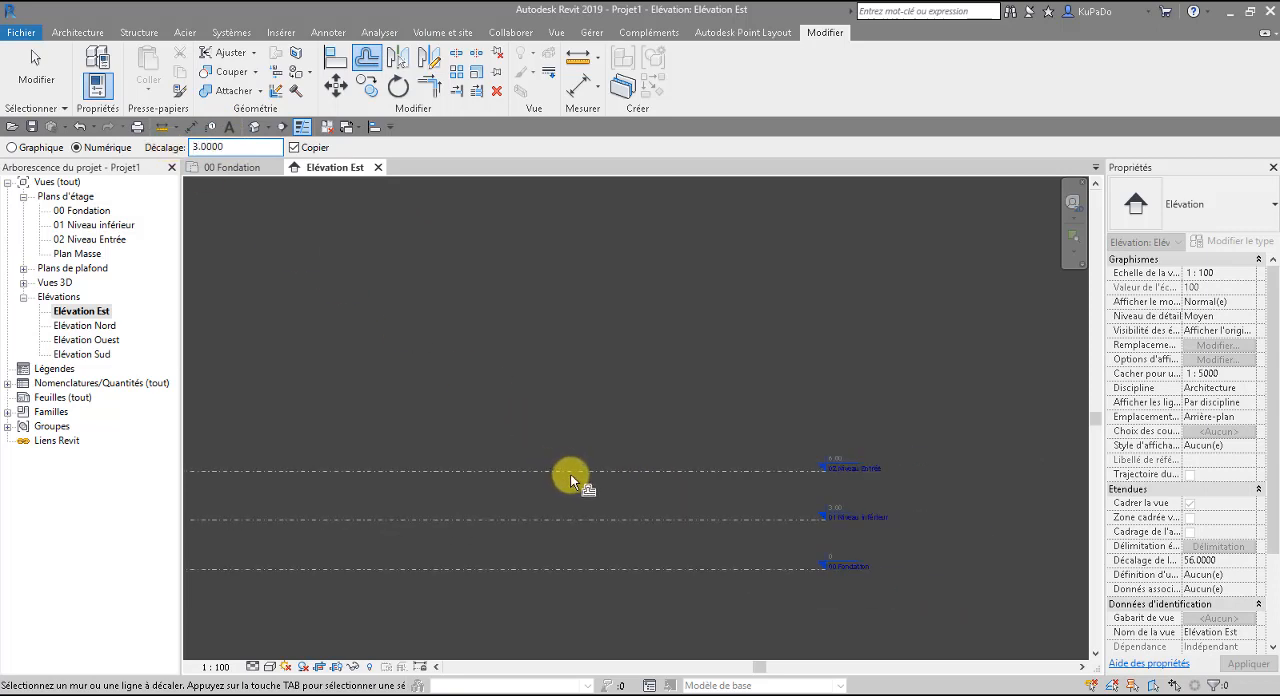
middle_click_drag(576, 474, 780, 499)
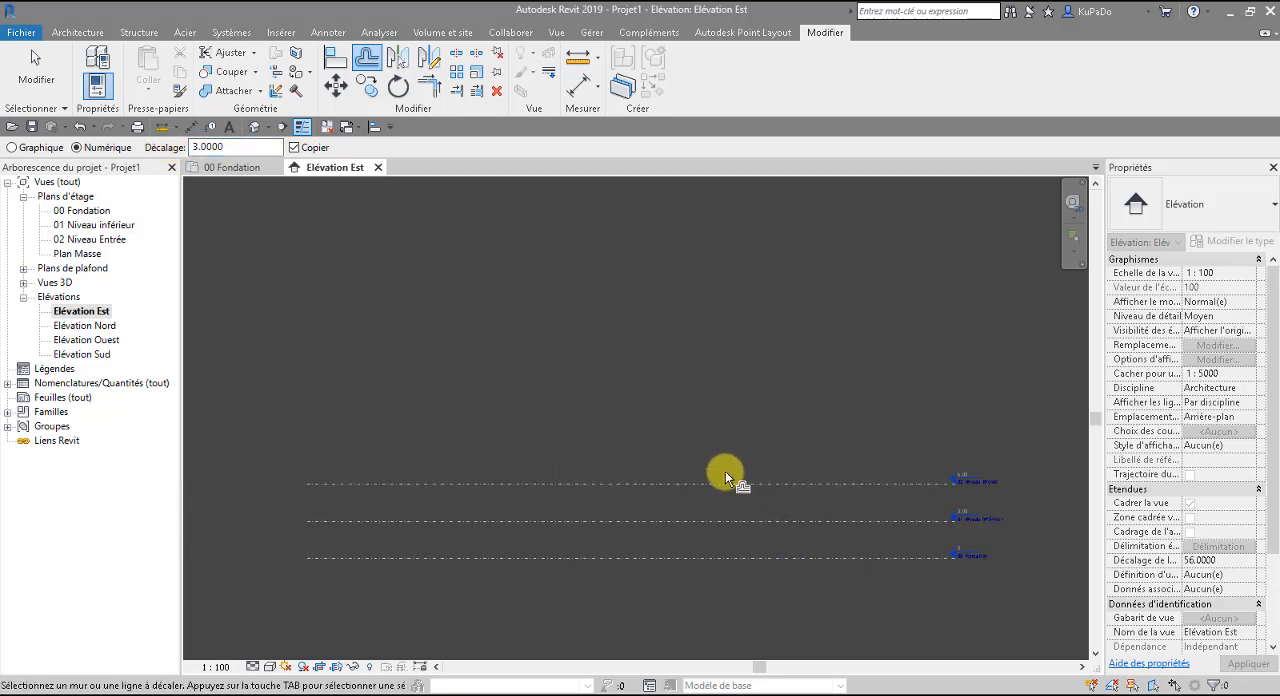
key("Escape")
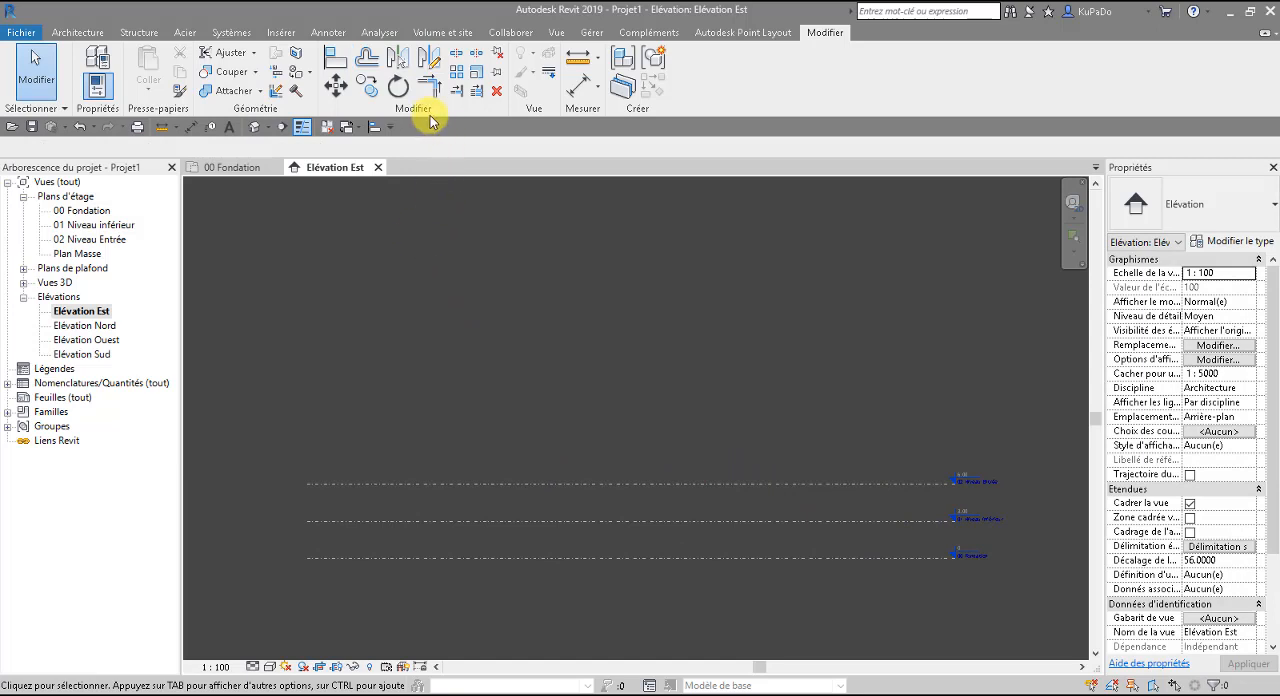
Draw a new level line about 3.20 m above 02 Niveau Entrée, ending in line with the existing level heads.
left_click(554, 484)
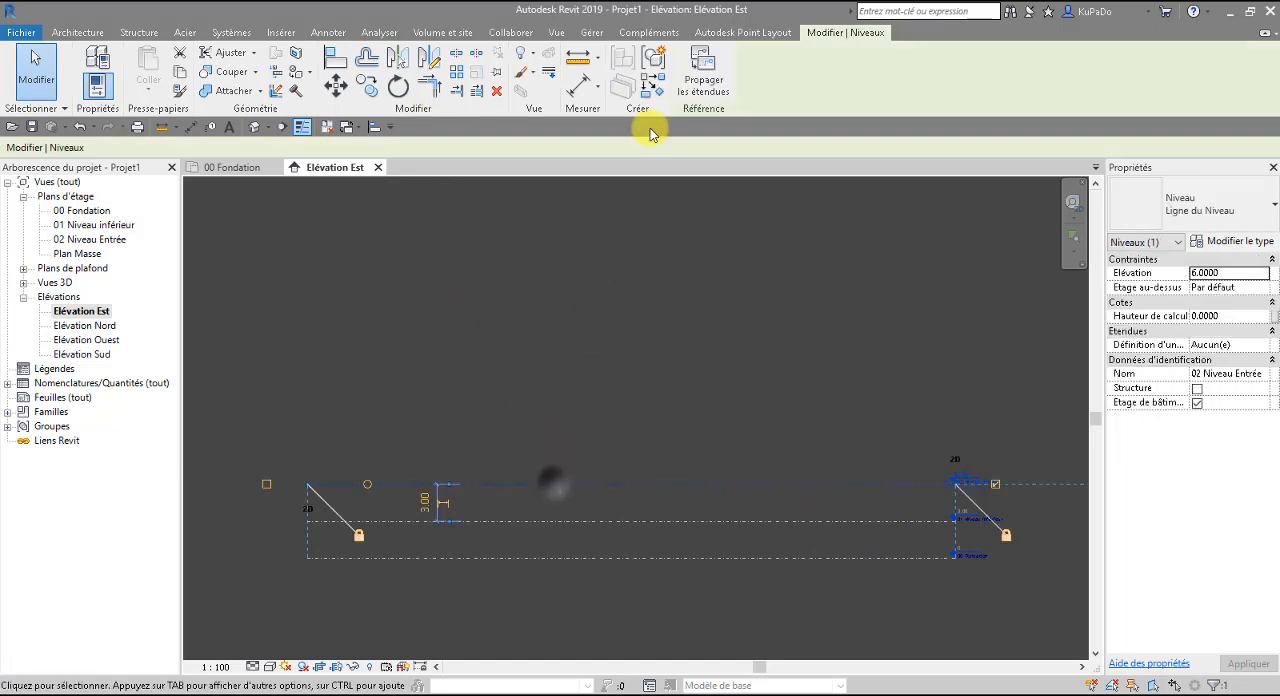
key("l")
key("l")
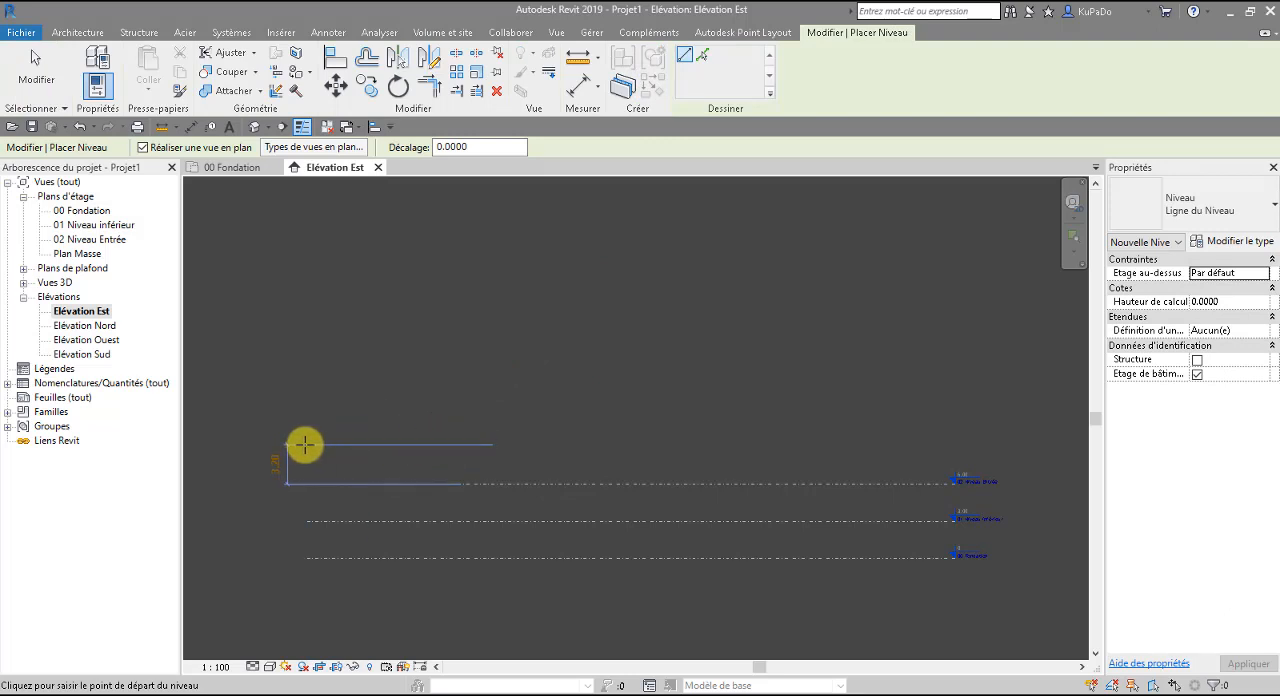
left_click(302, 445)
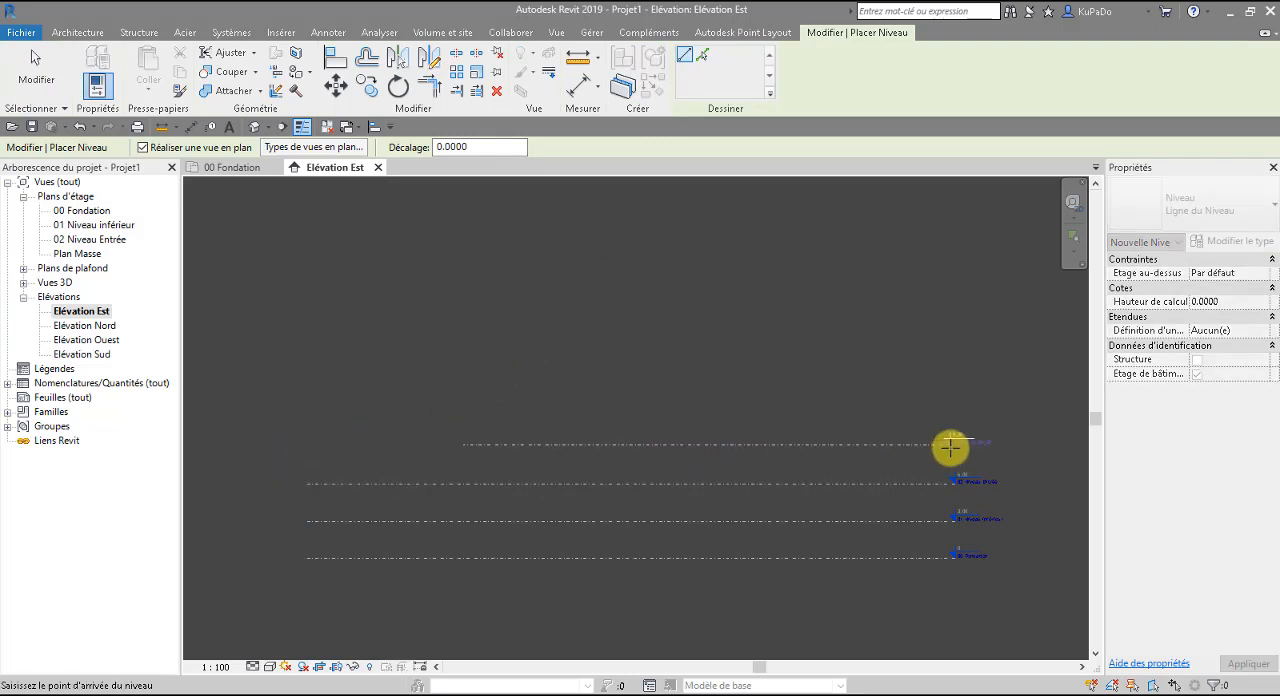
left_click(955, 446)
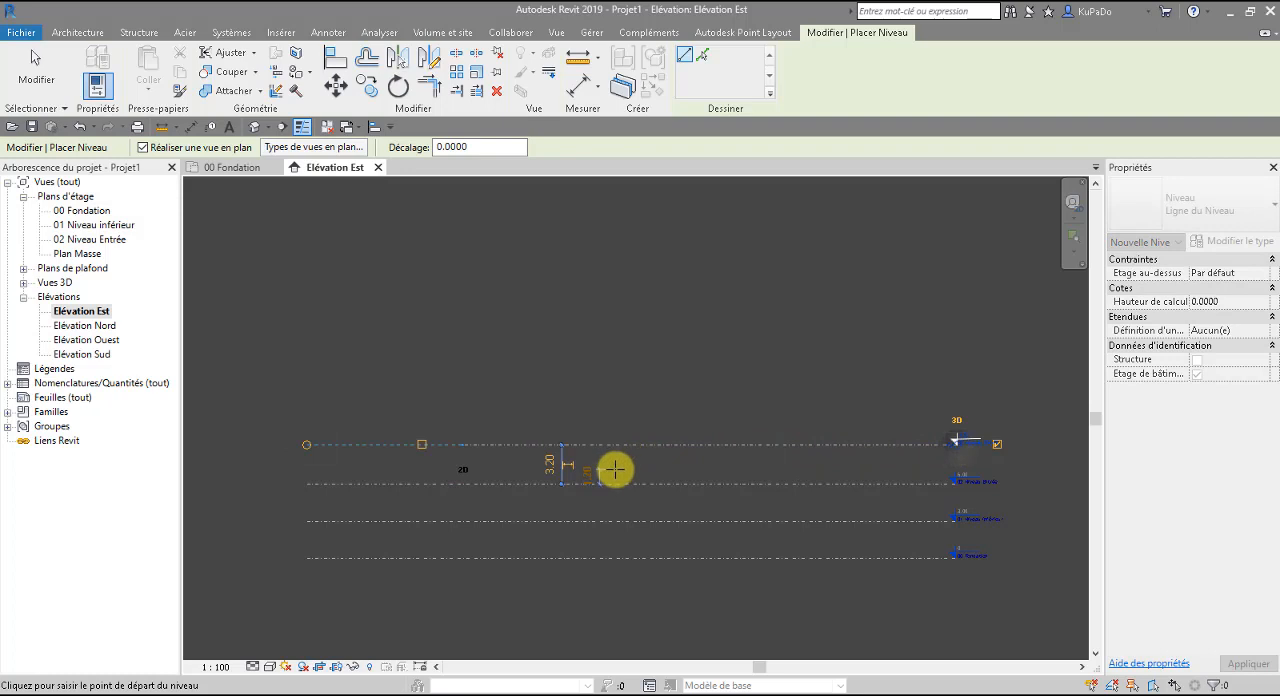
key("Escape")
key("Escape")
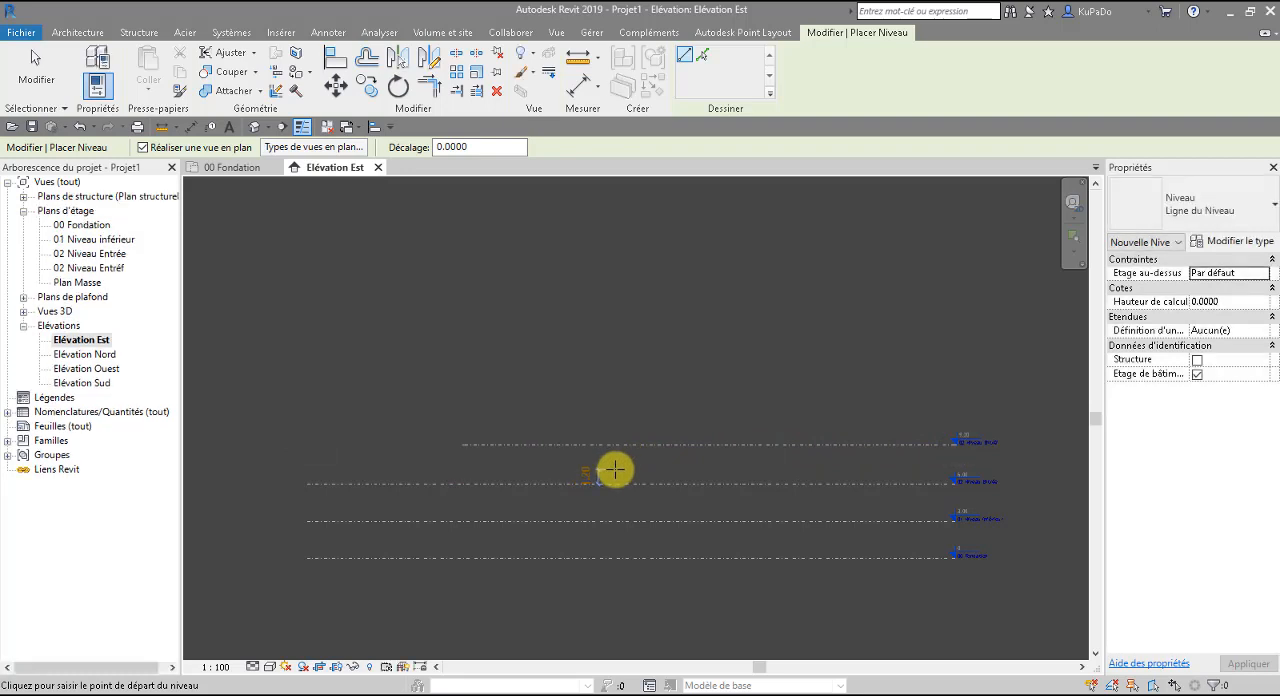
Show the level head at the new level's left end and hide it again.
left_click(618, 446)
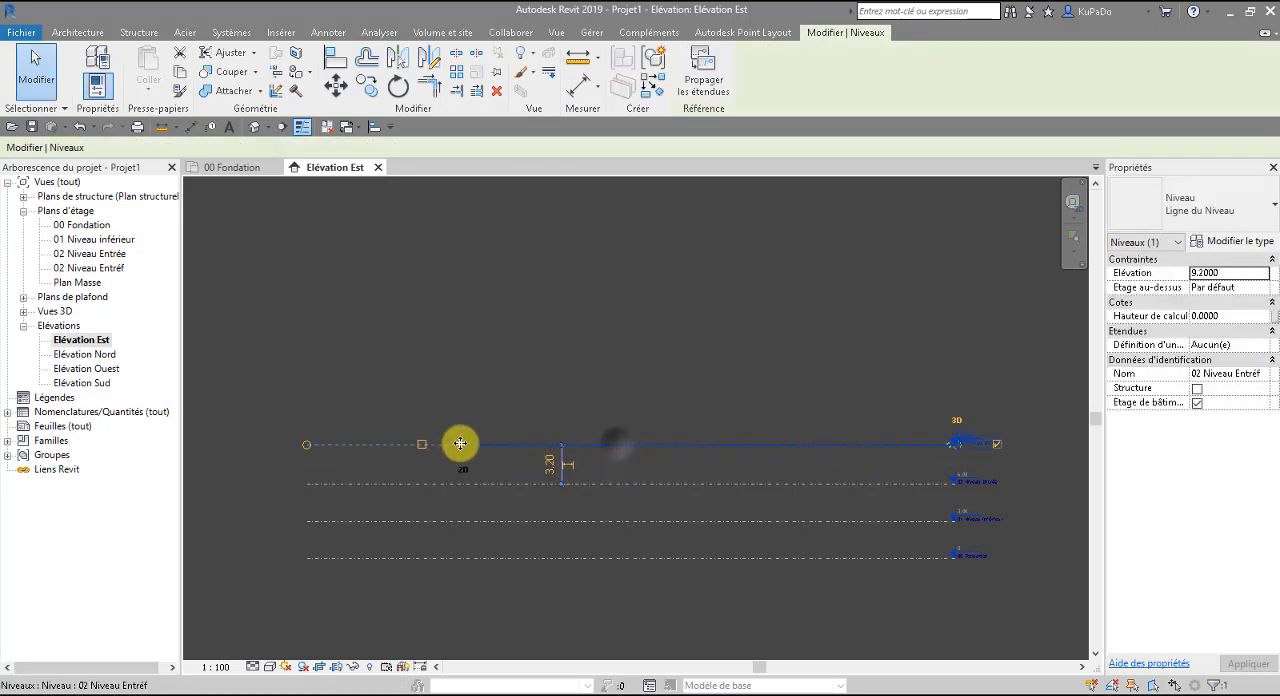
left_click(422, 445)
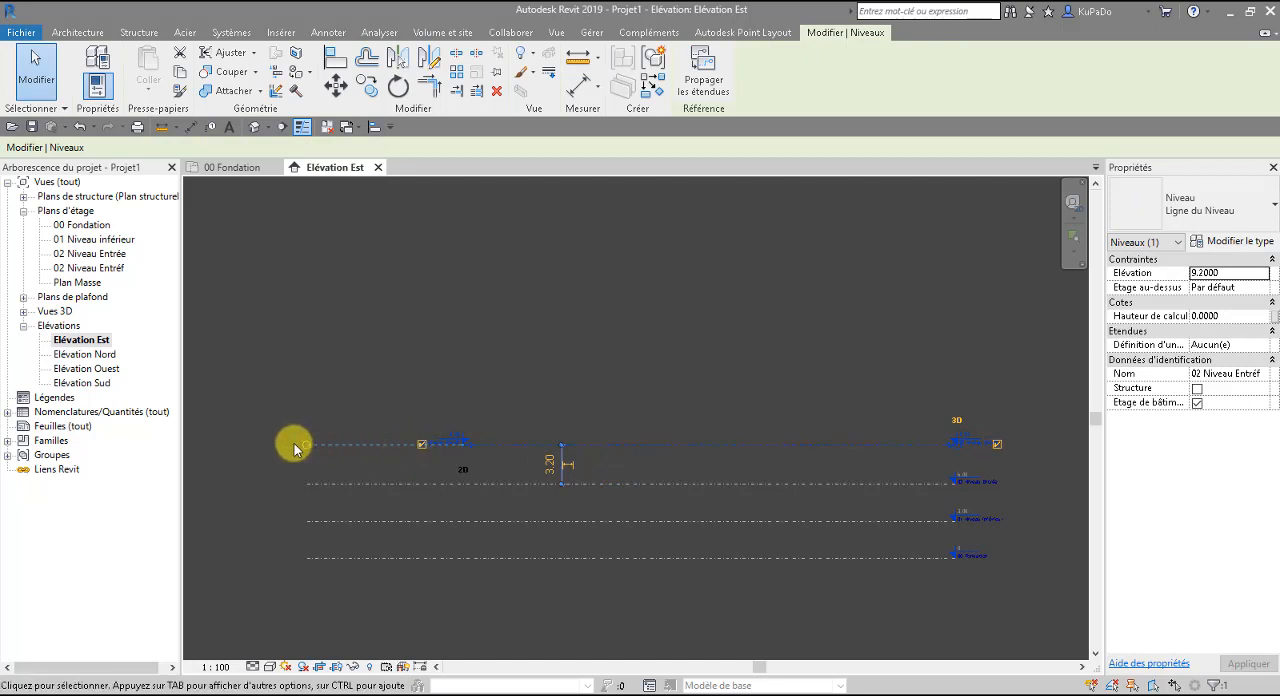
left_click(422, 445)
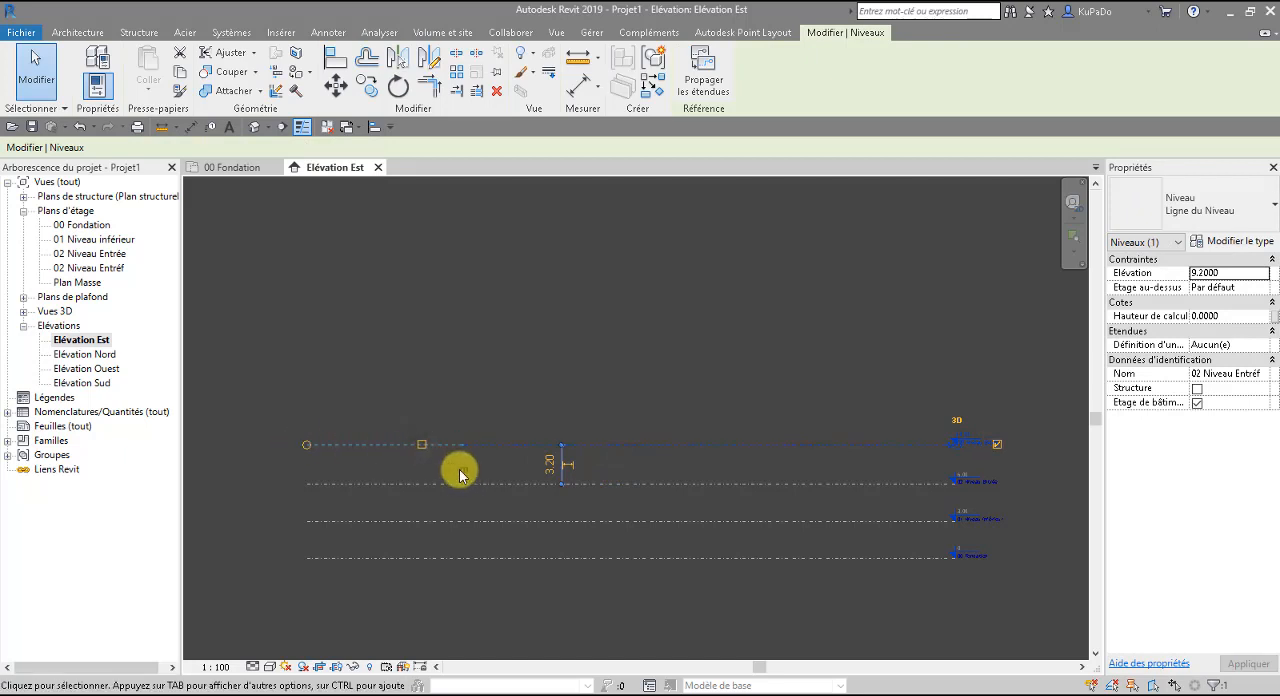
left_click(302, 442)
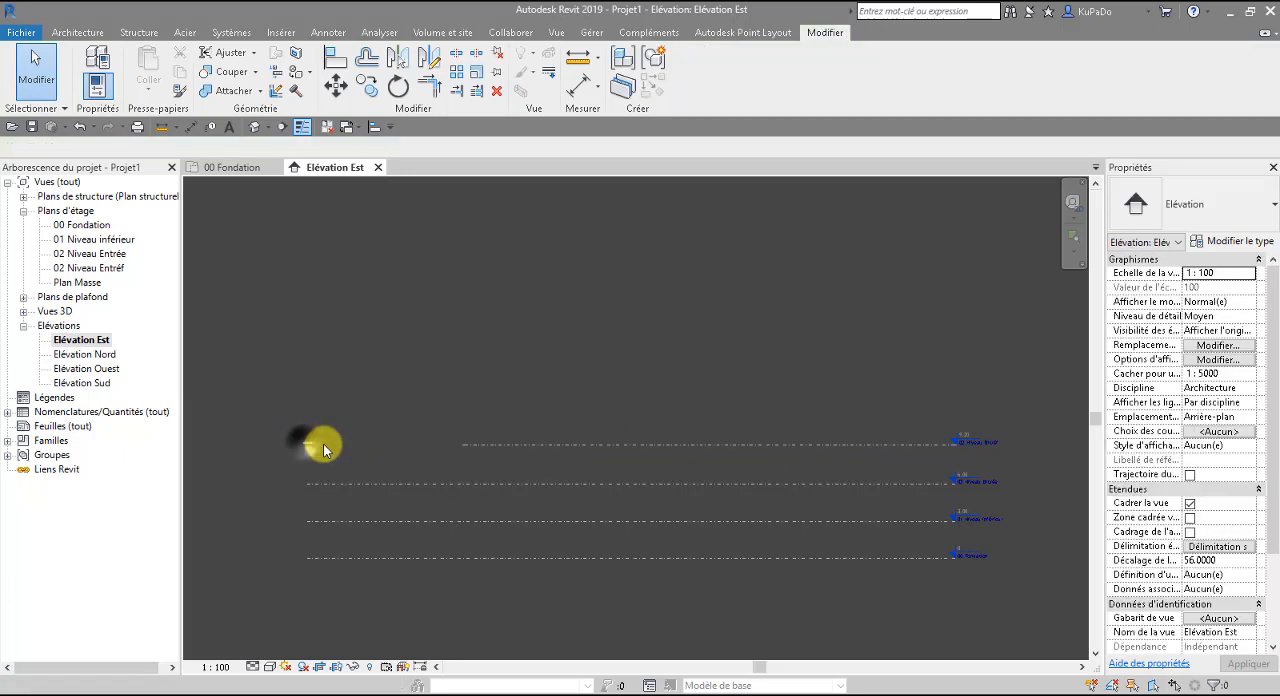
Rename the new uppermost level as "03 Toit" and apply the new name to its corresponding views.
left_click(534, 445)
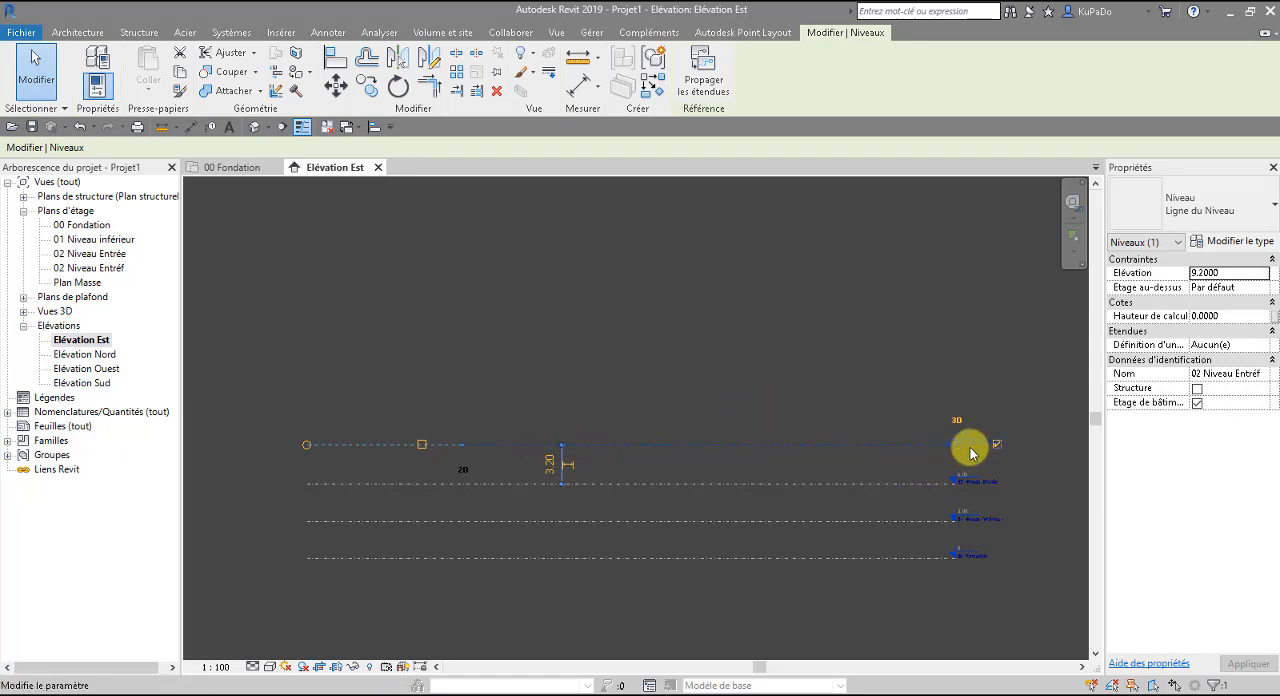
scroll(978, 452, "up", 4)
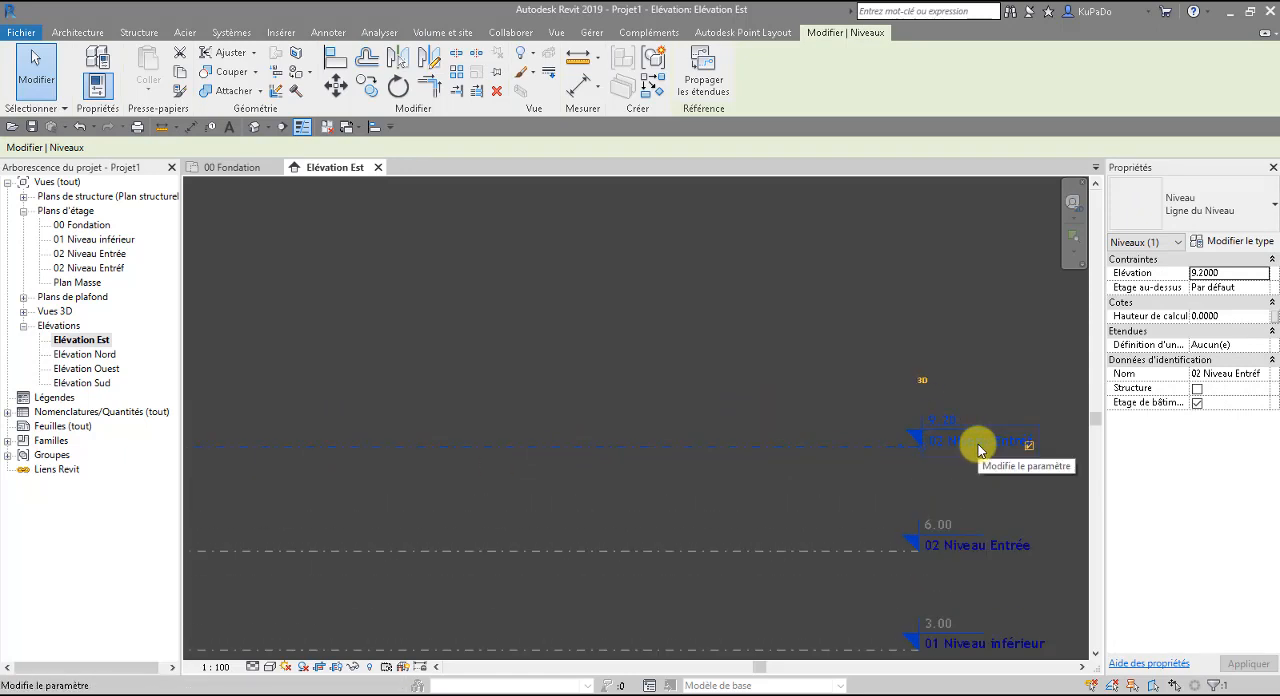
left_click(978, 443)
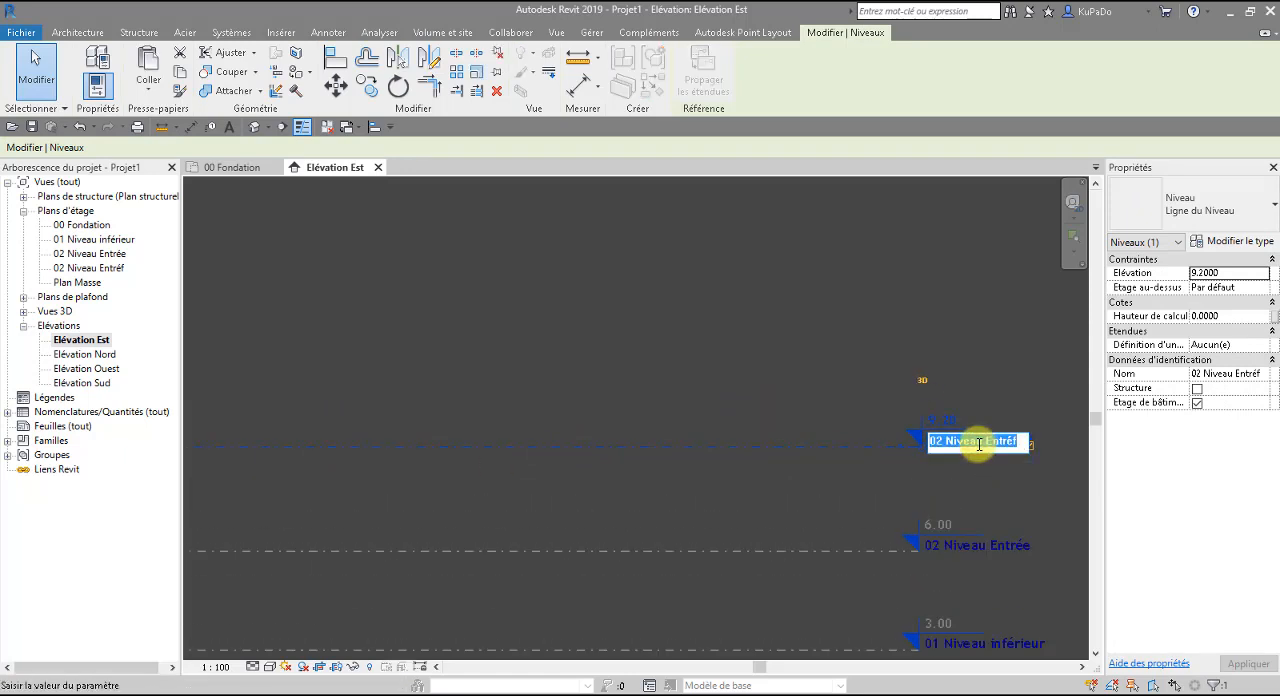
type("03 Toit")
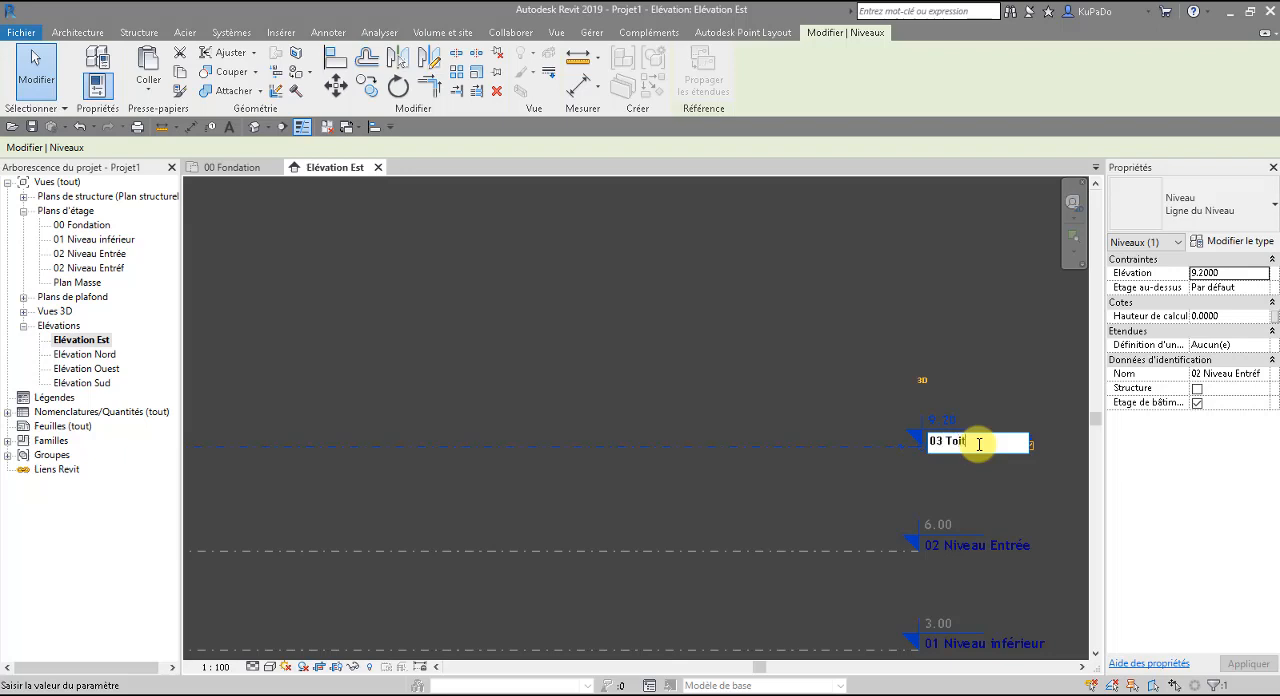
key("Return")
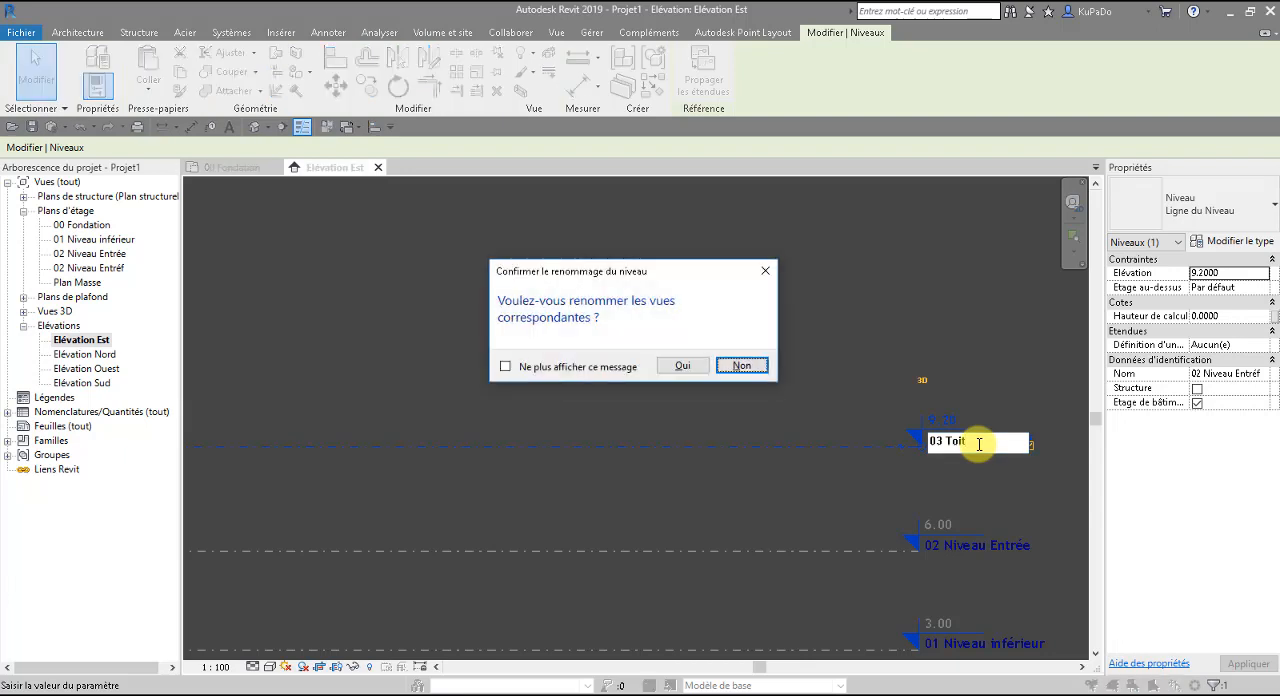
left_click(686, 367)
Shorten the three lower level lines together so their left ends align with the left end of 03 Toit.
scroll(714, 420, "down", 2)
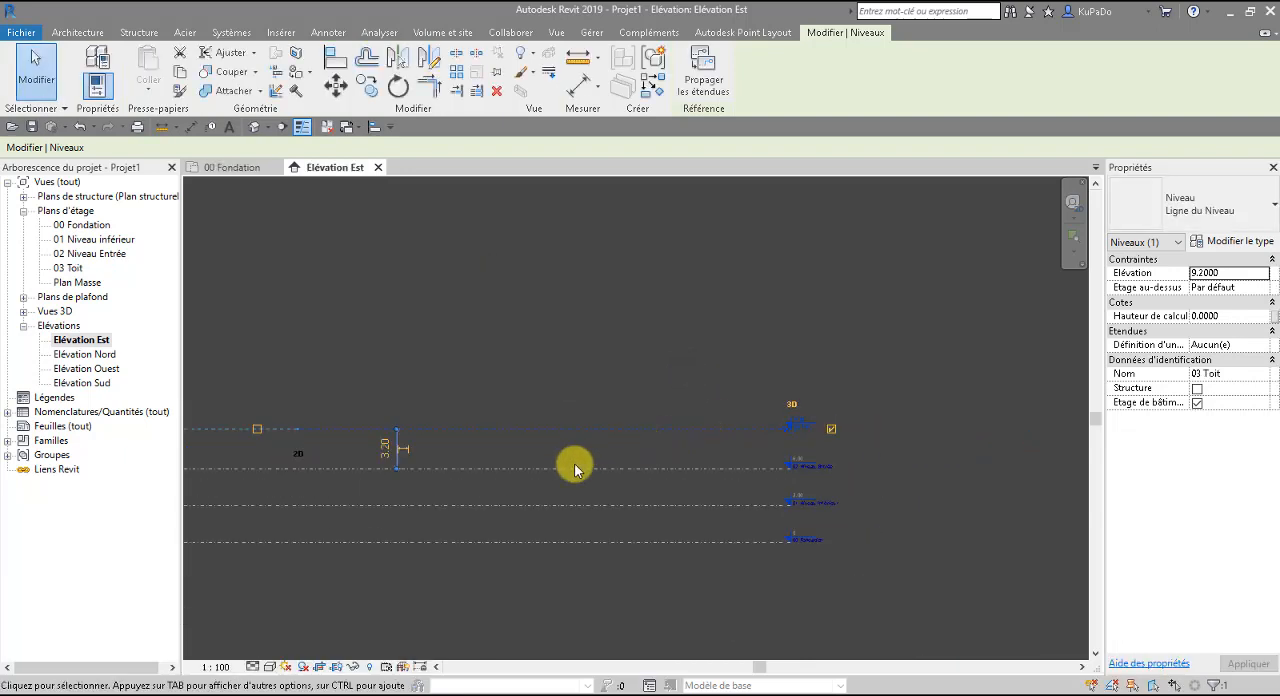
scroll(576, 469, "down", 2)
left_click(680, 464)
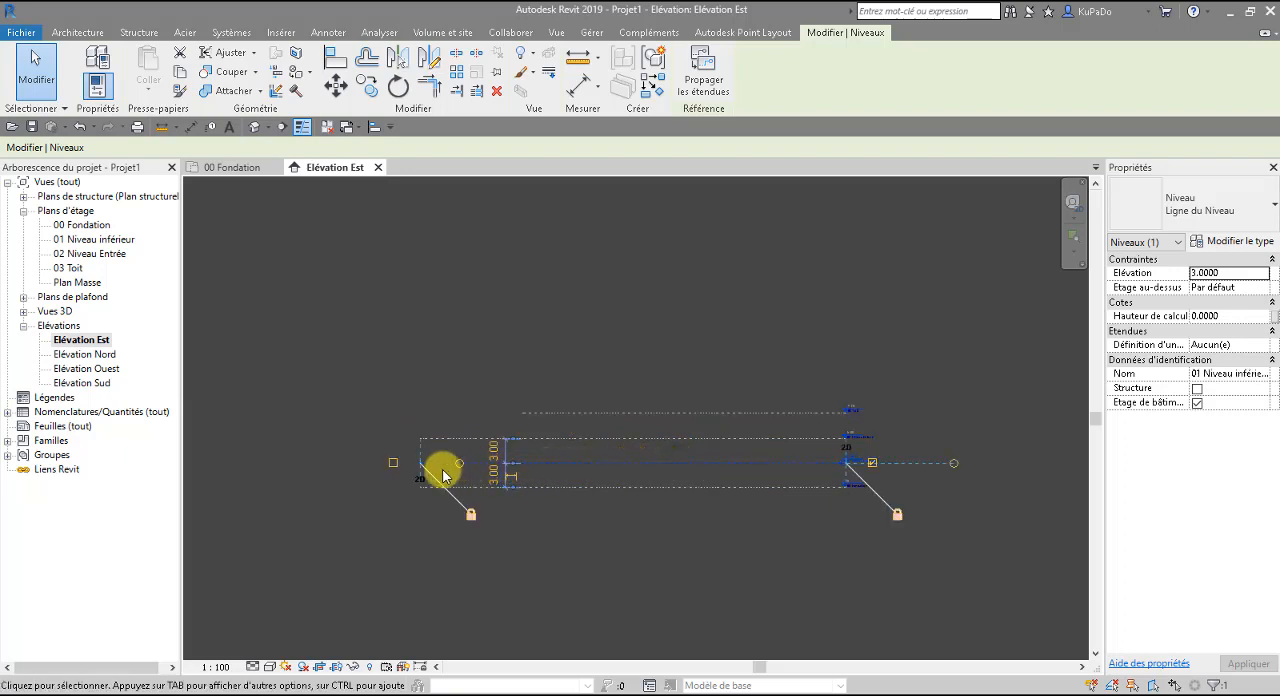
left_click(491, 486)
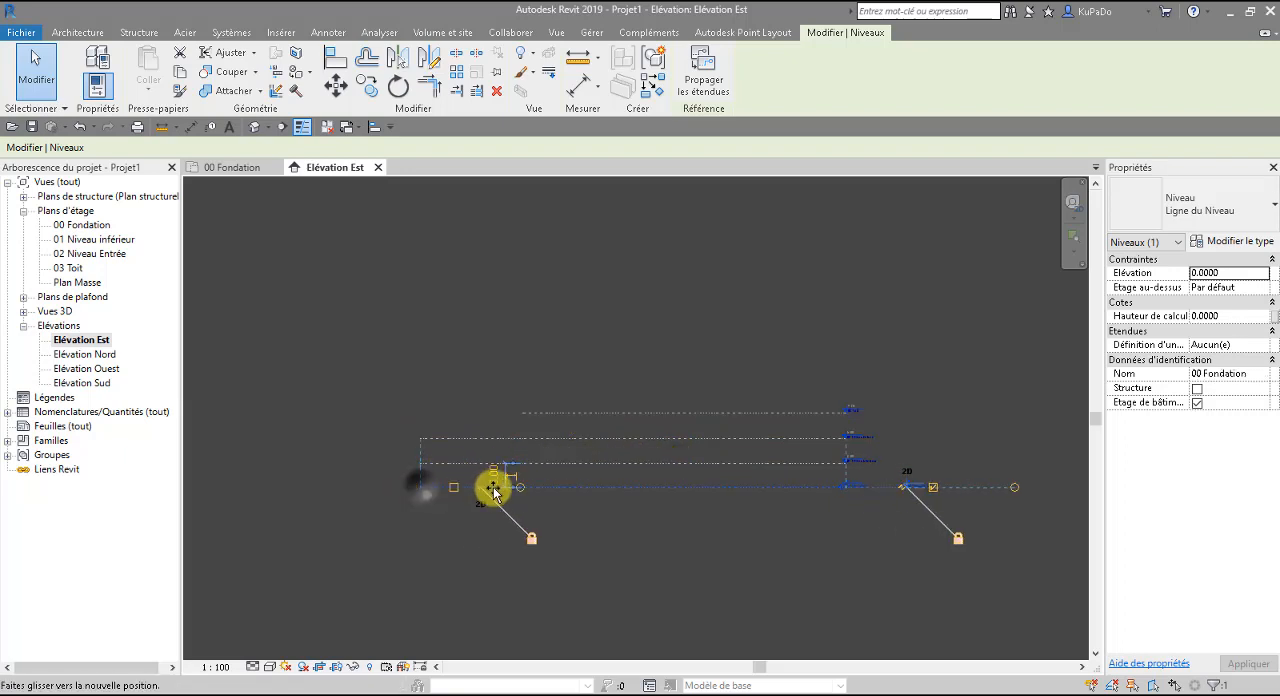
left_click_drag(503, 494, 421, 491)
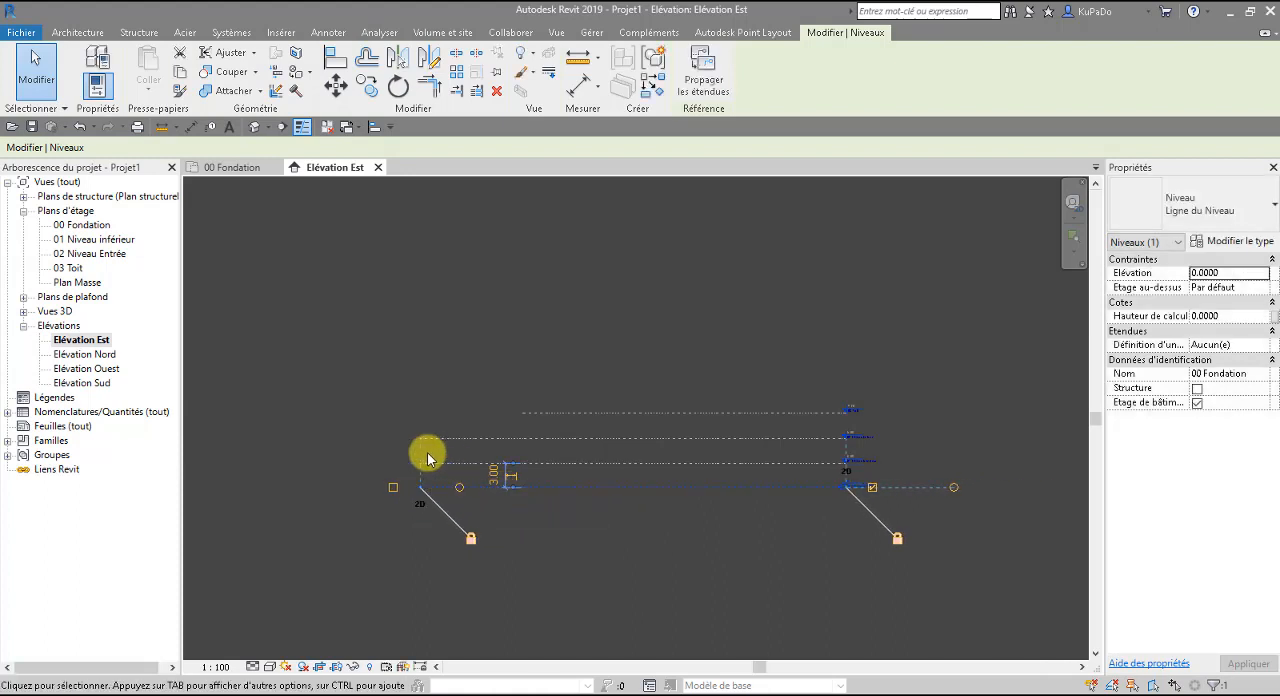
left_click(431, 463)
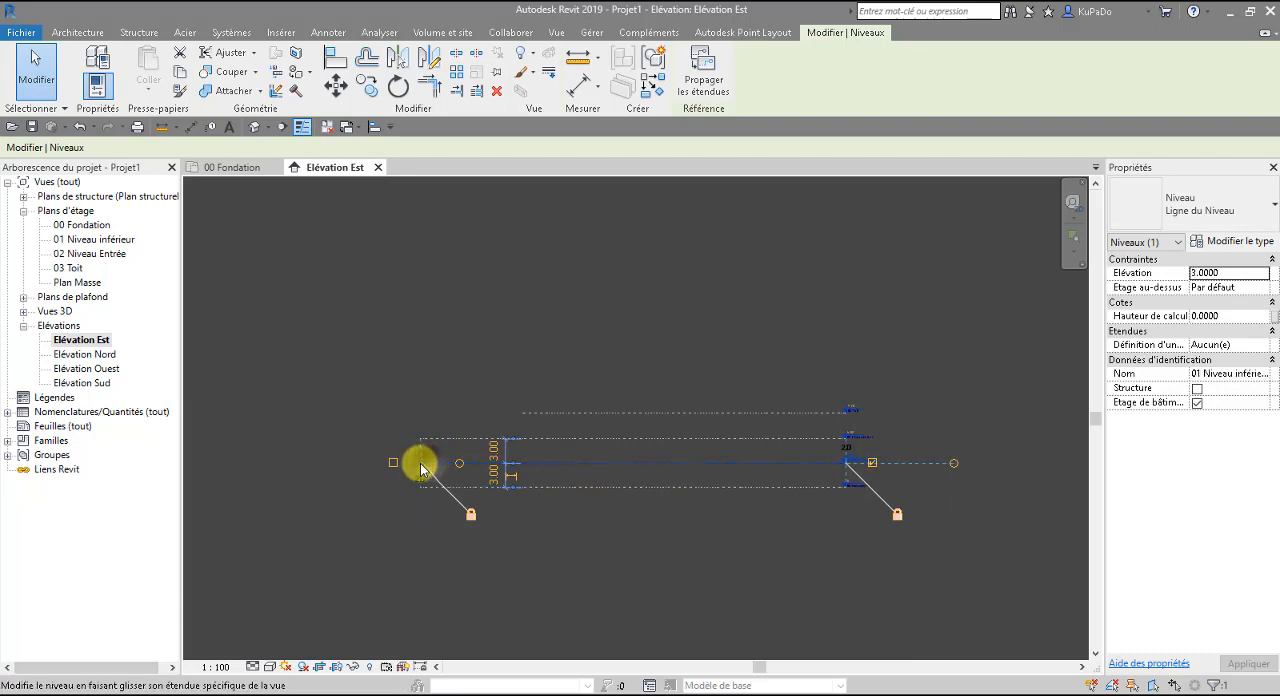
left_click_drag(431, 463, 522, 463)
scroll(777, 528, "up", 2)
left_click(765, 524)
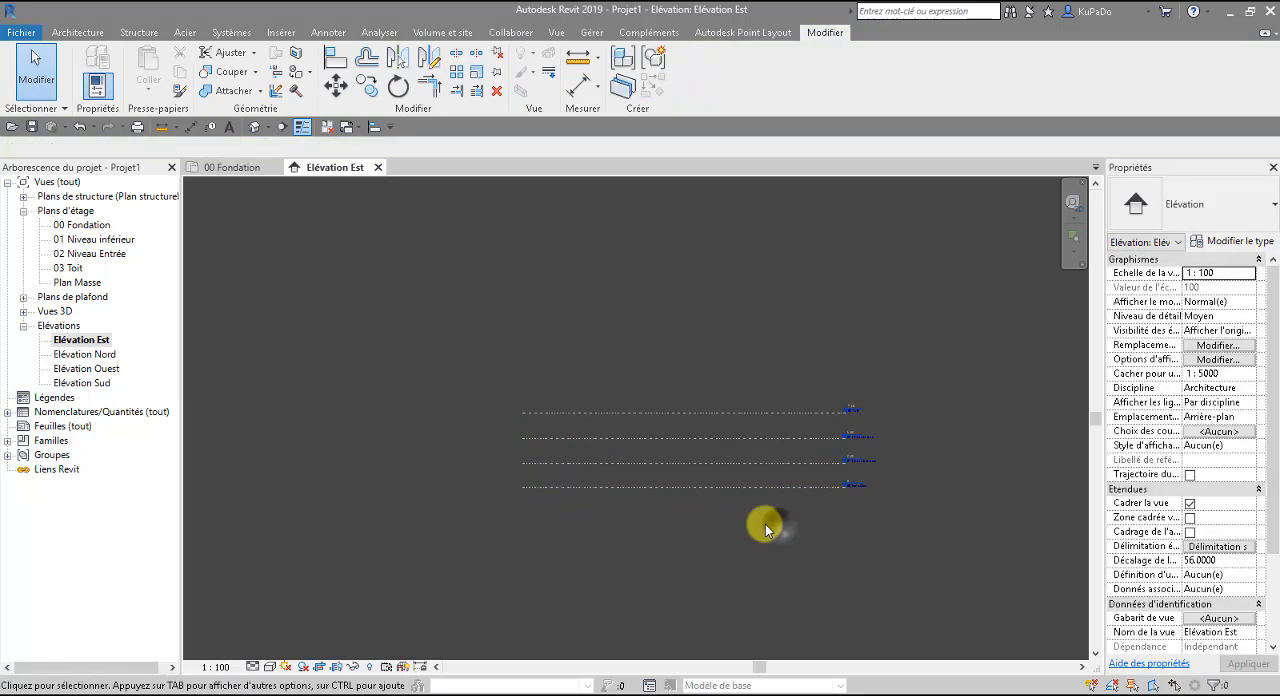
Set the elevation of level 00 Fondation to -4.3 m.
scroll(794, 478, "up", 1)
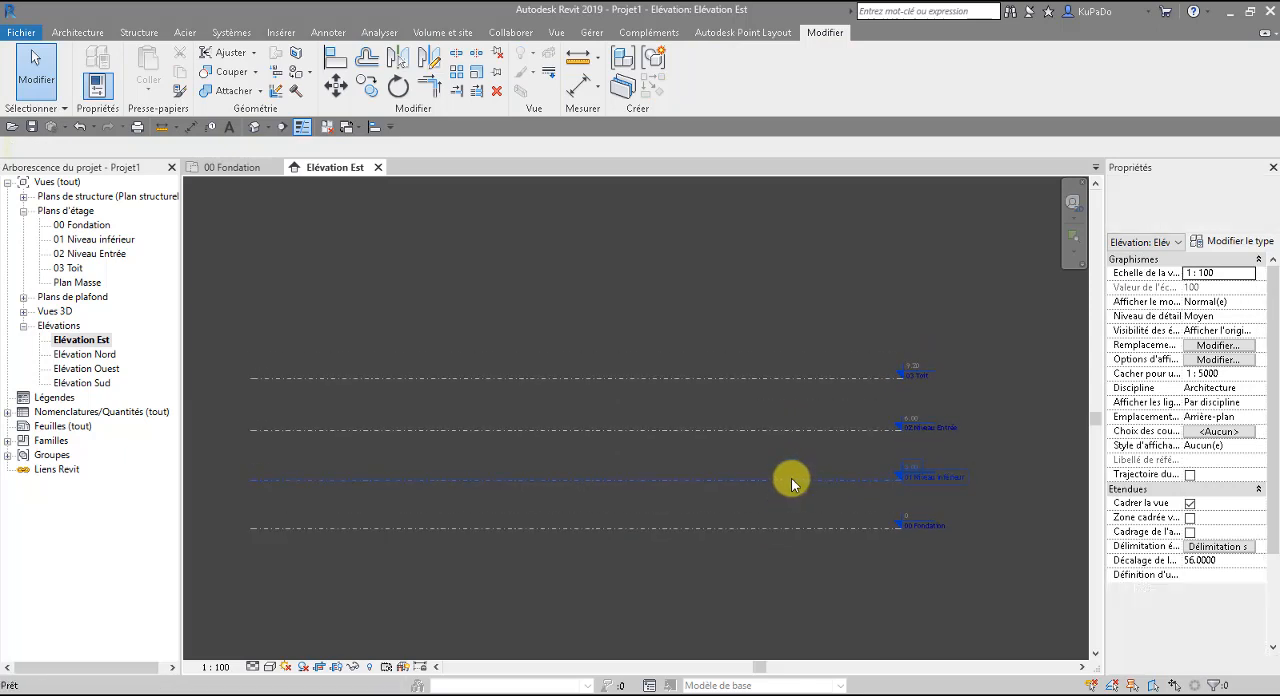
scroll(910, 517, "up", 4)
left_click(909, 513)
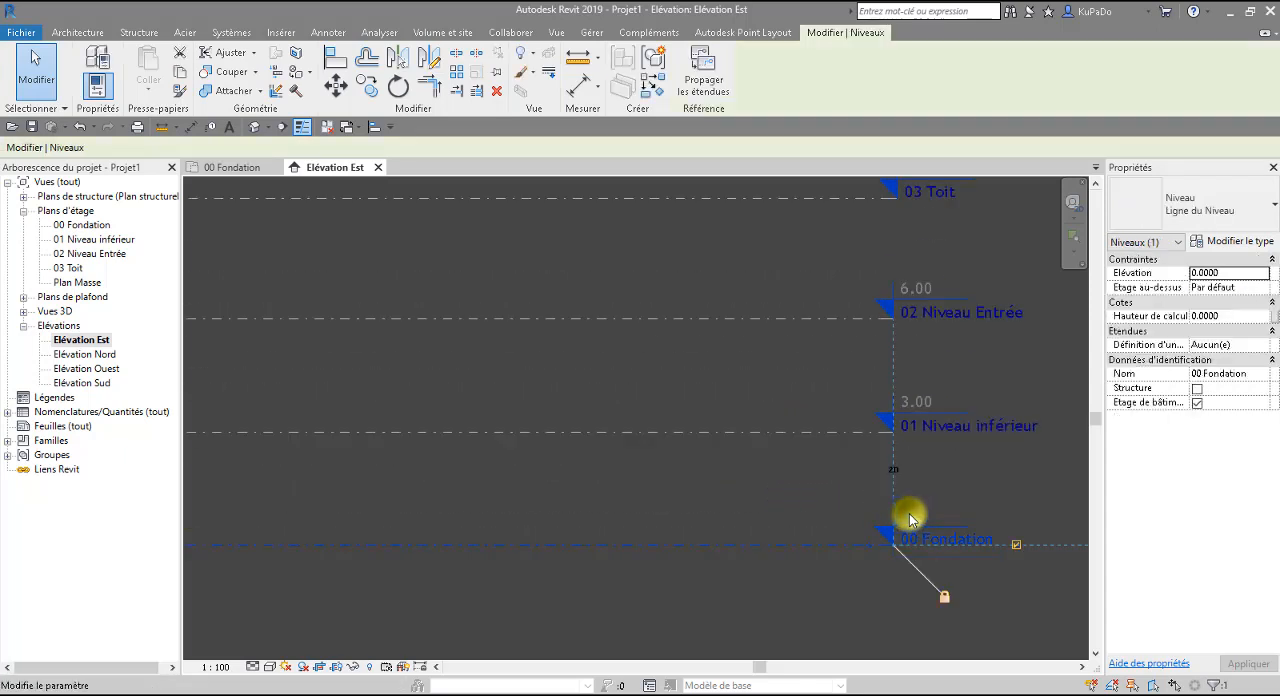
left_click(909, 513)
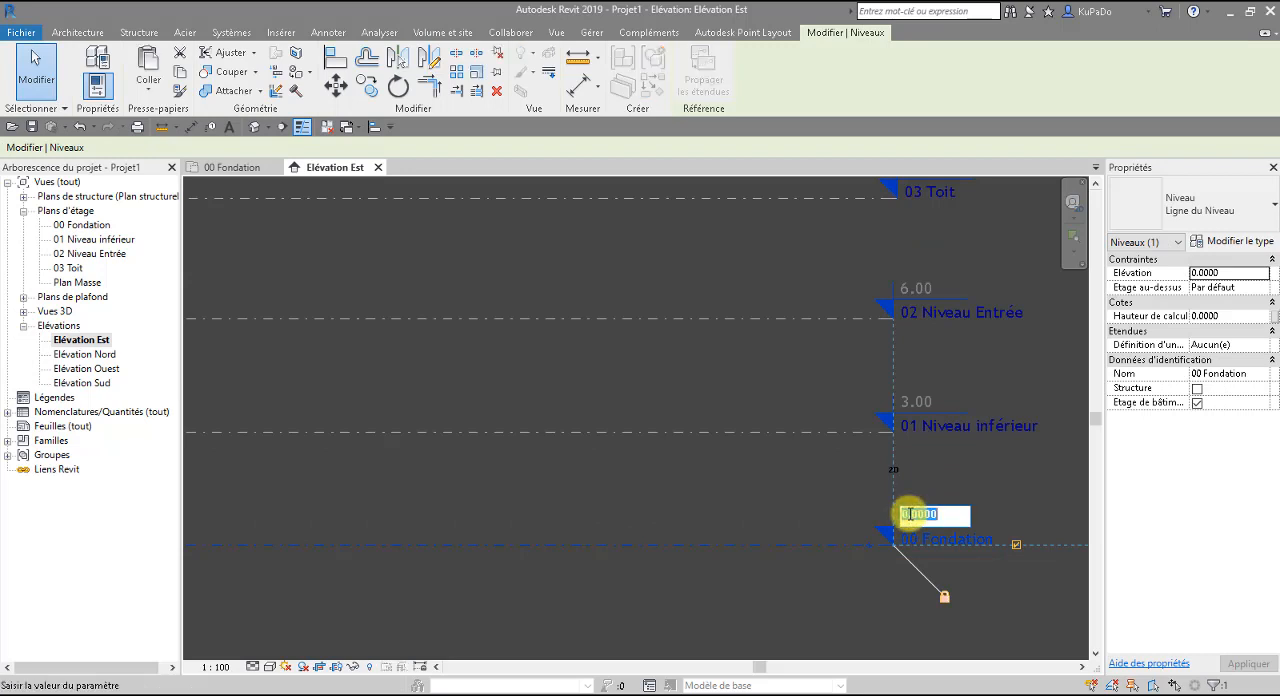
type("-4.3")
key("Return")
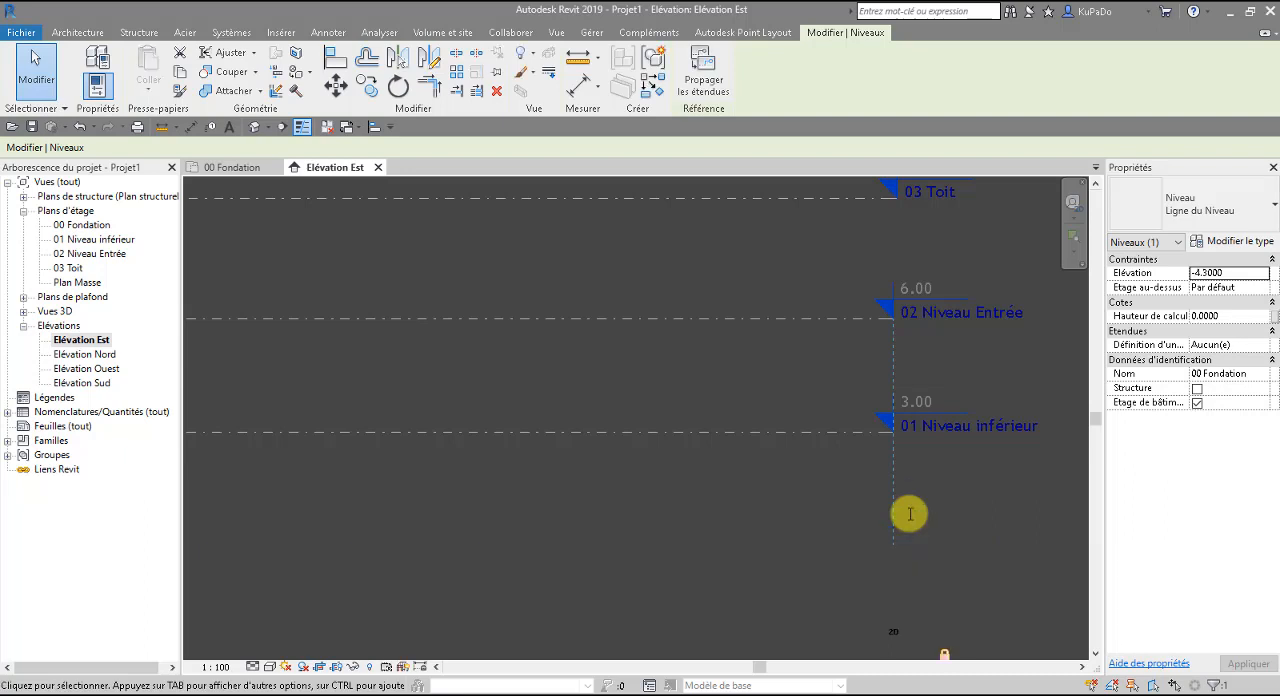
Set the elevation of level 01 Niveau inférieur to -3.05 m.
left_click(916, 404)
left_click(920, 404)
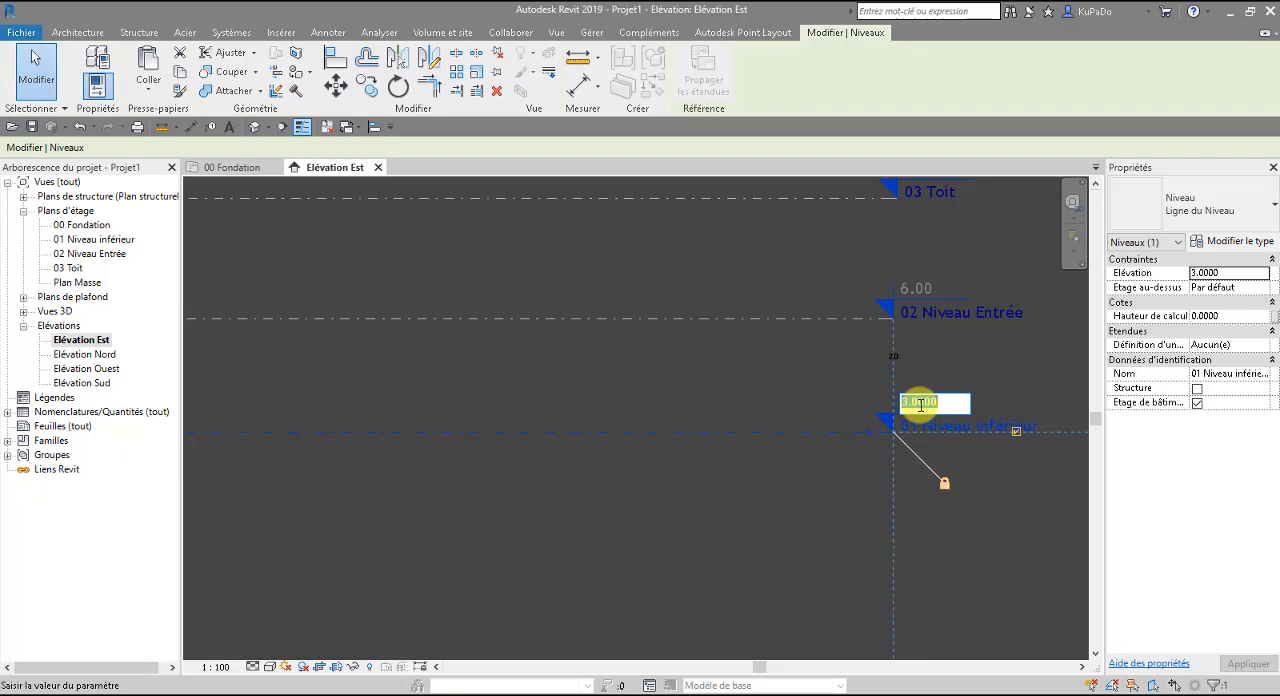
key("BackSpace")
type("-3.05")
key("Return")
Set the elevation of level 02 Niveau Entrée to 0.
left_click(908, 296)
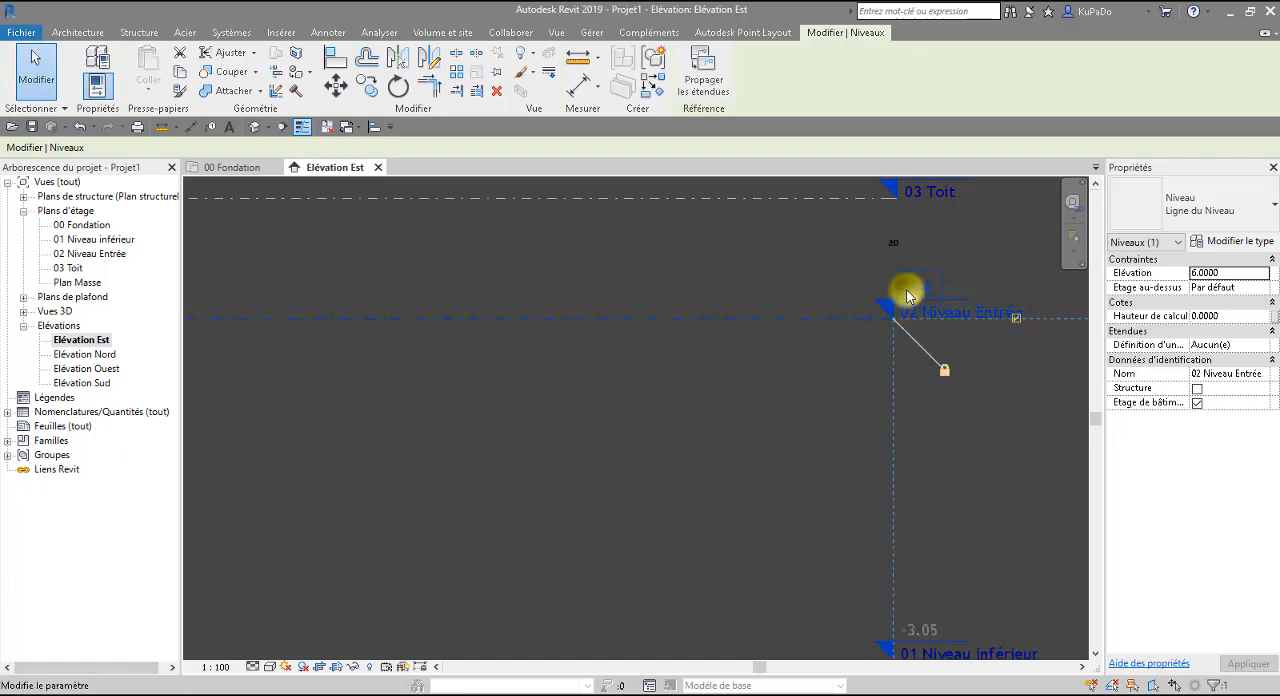
left_click(908, 291)
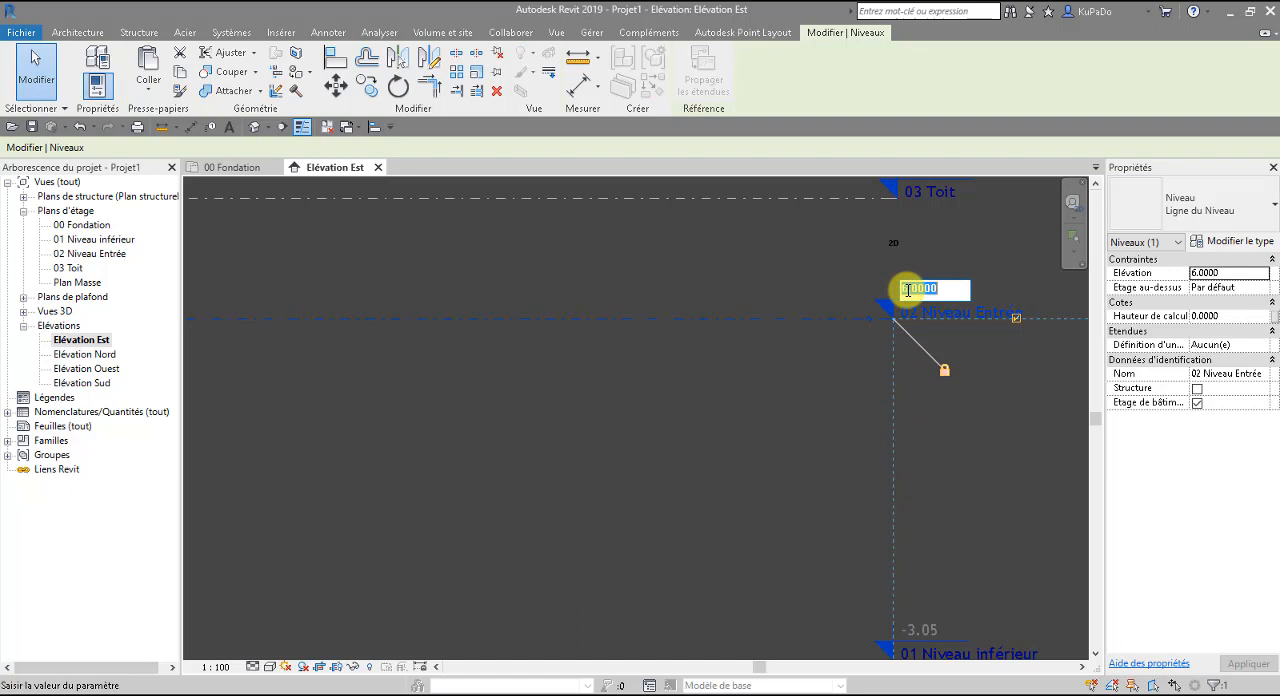
type("0")
key("Return")
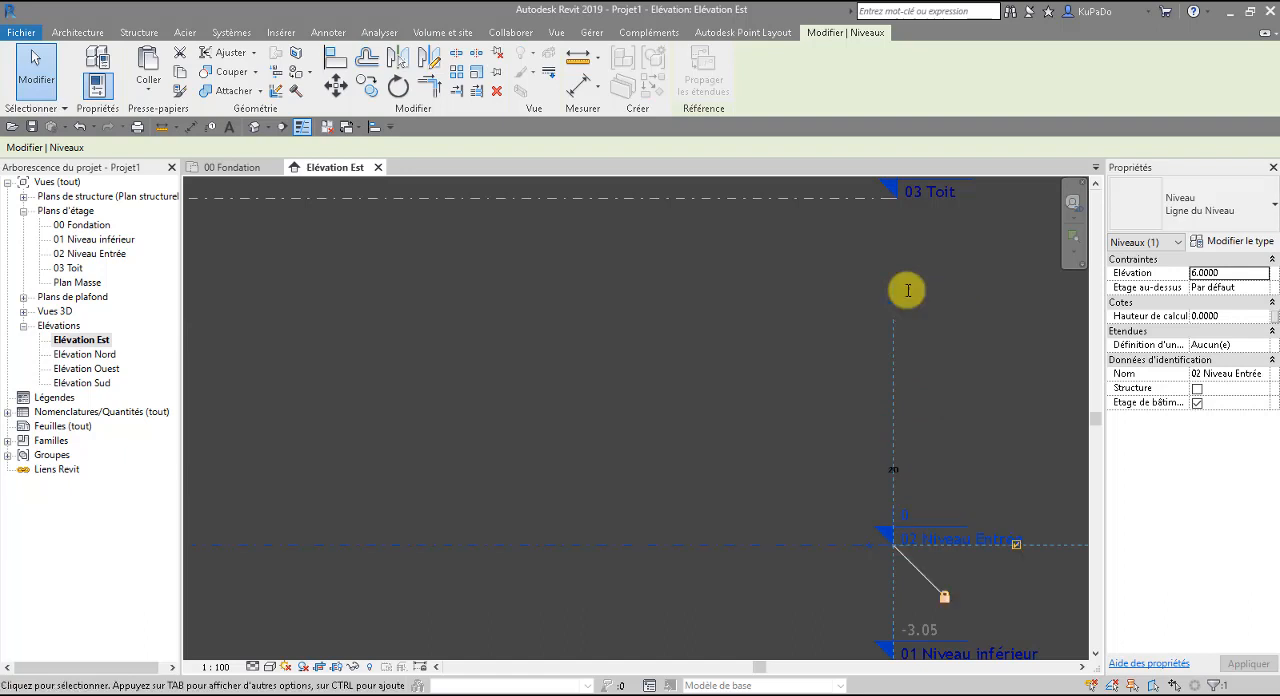
Set the elevation of level 03 Toit to 3.05 m and deselect it.
scroll(914, 251, "down", 1)
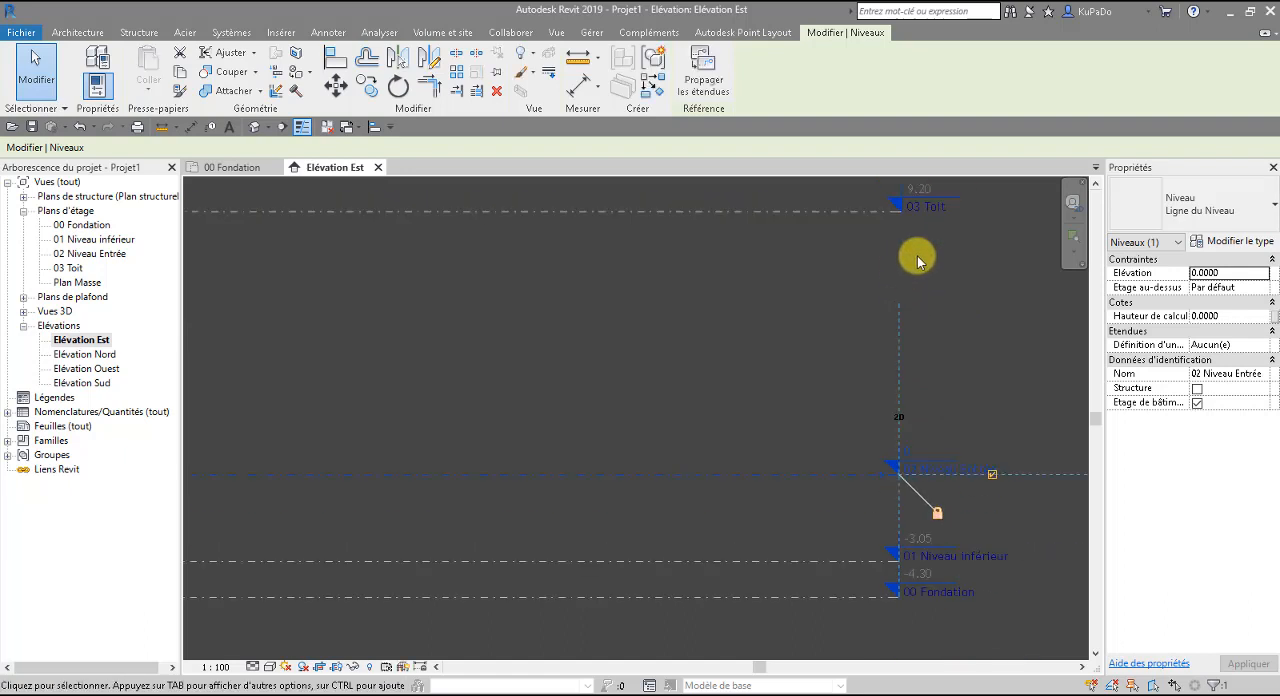
left_click(921, 194)
left_click(916, 188)
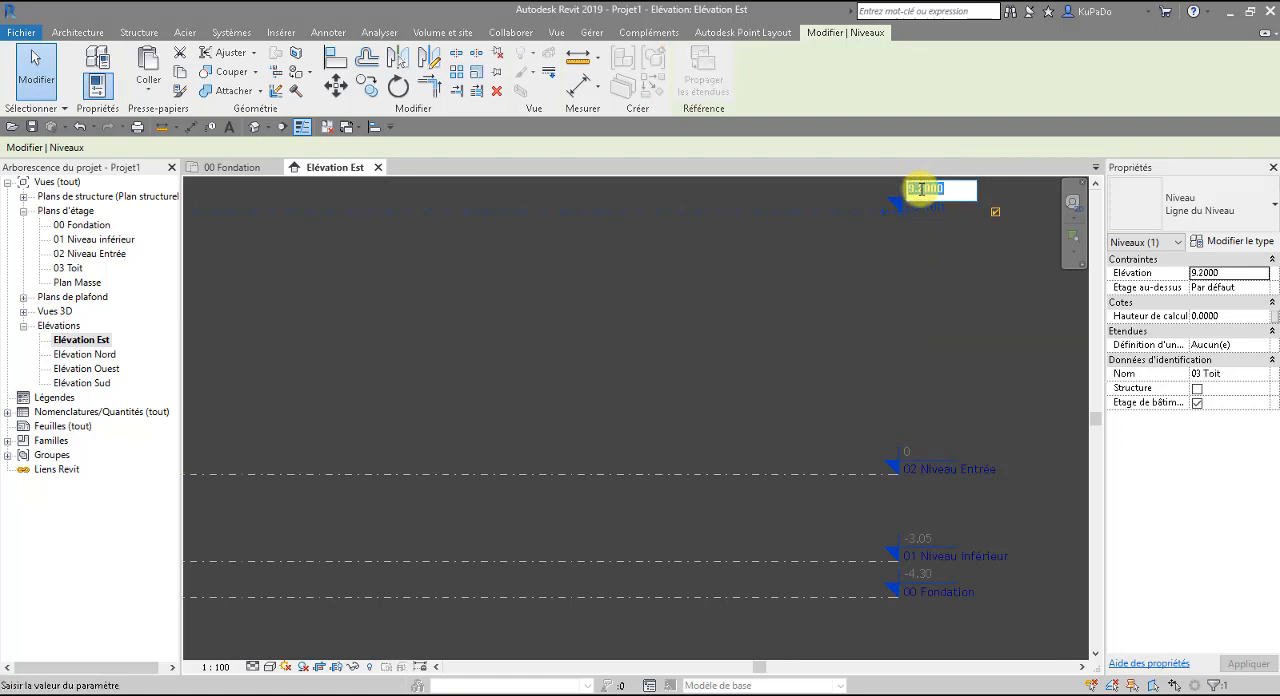
type("3.05")
key("Return")
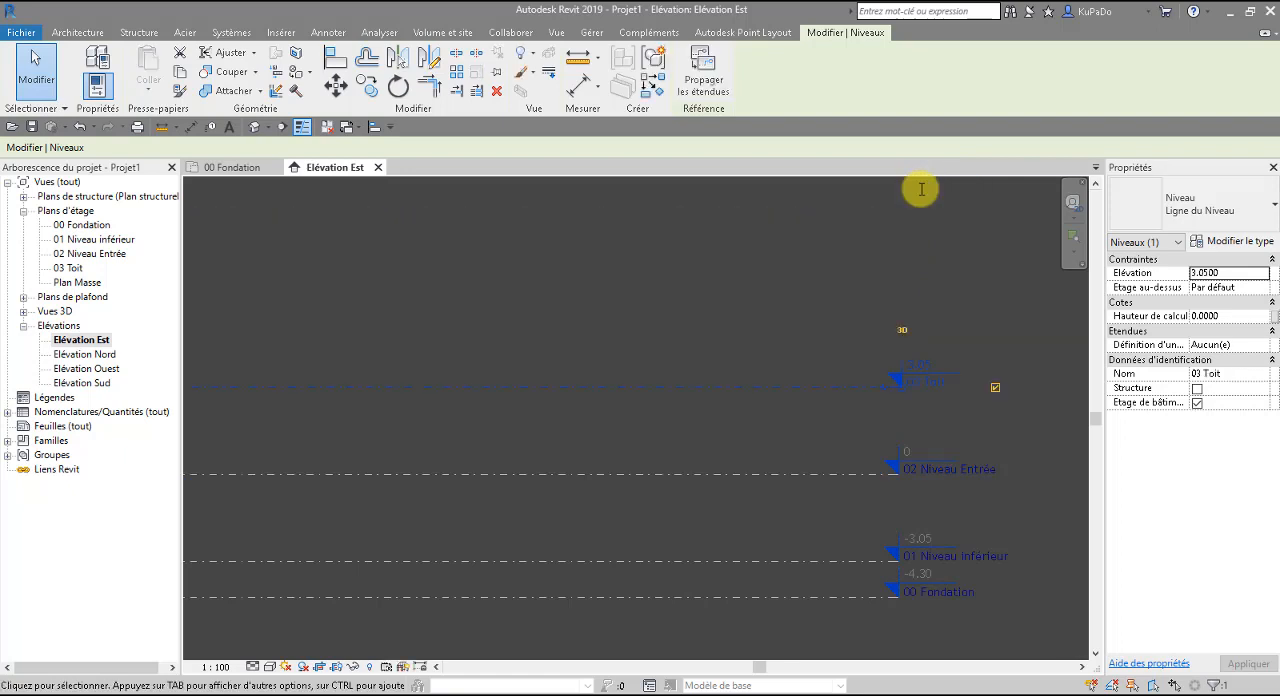
left_click(632, 280)
scroll(794, 354, "down", 2)
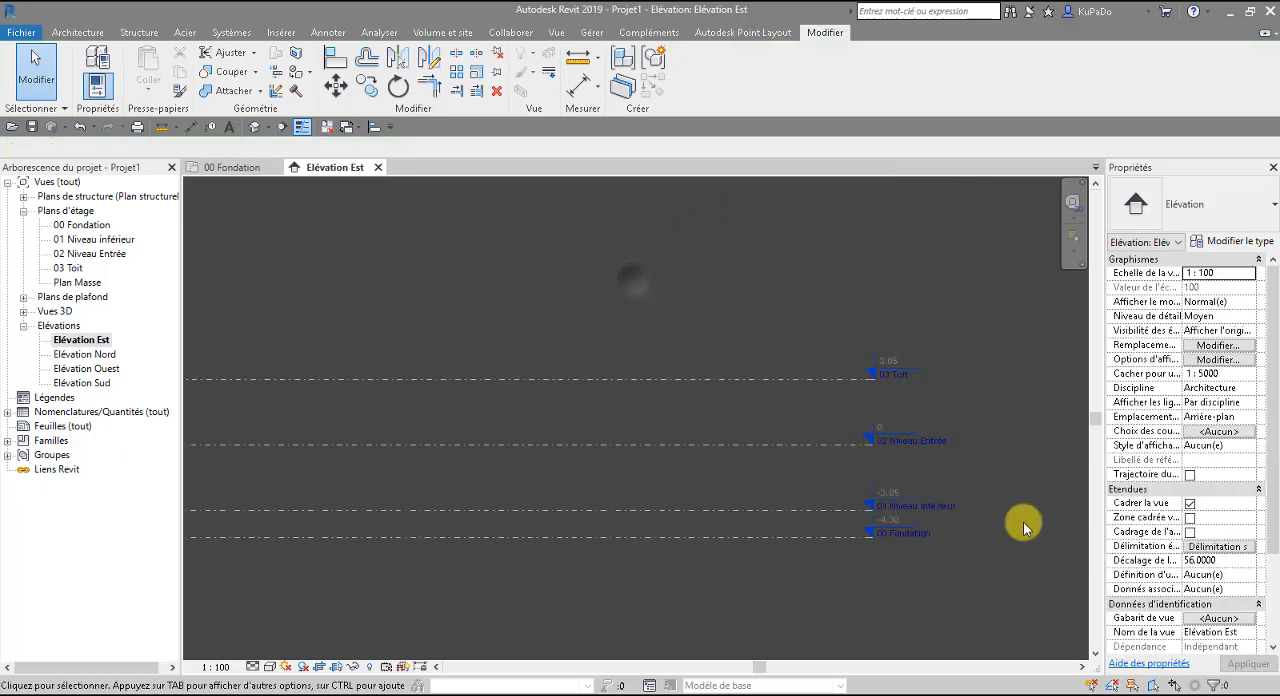
scroll(1018, 558, "up", 4)
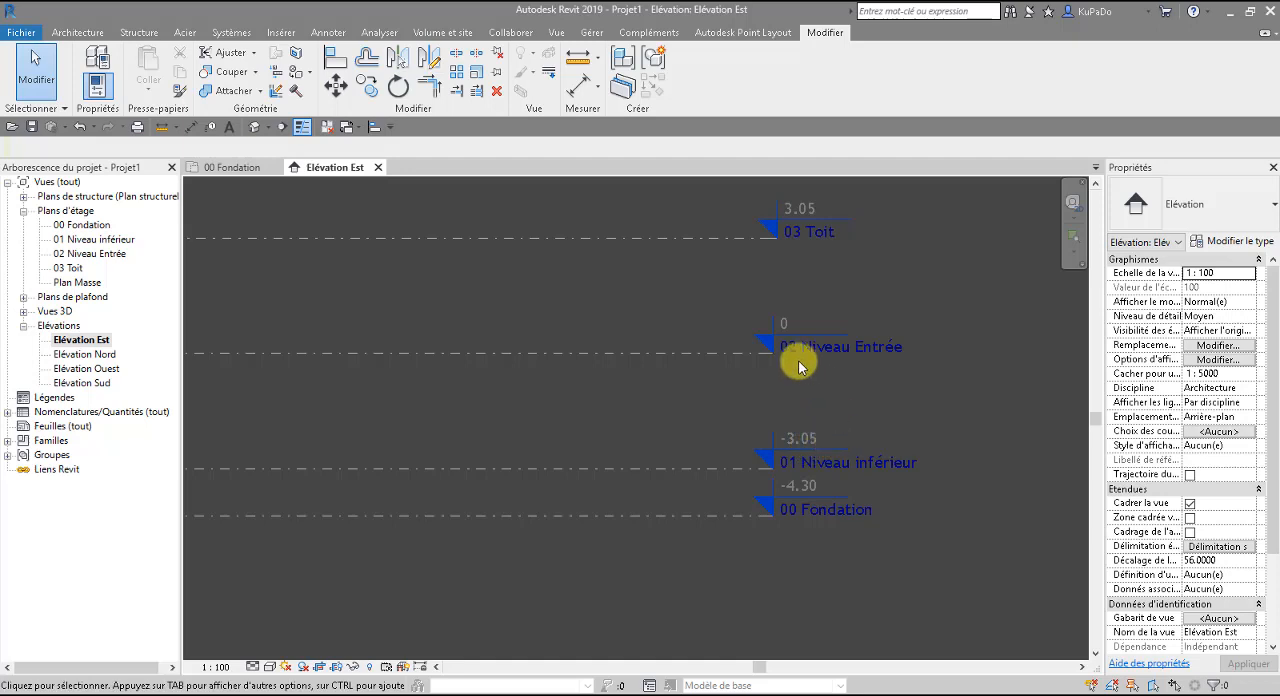
middle_click_drag(797, 323, 802, 416)
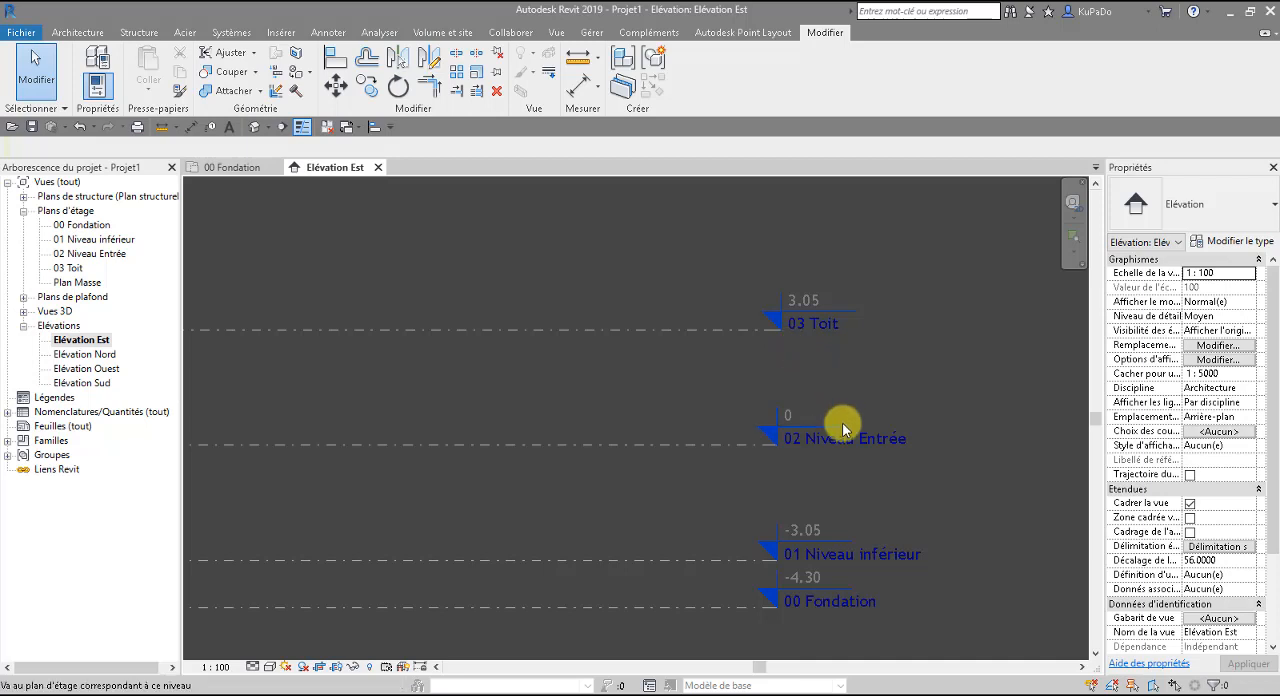
scroll(837, 425, "down", 5)
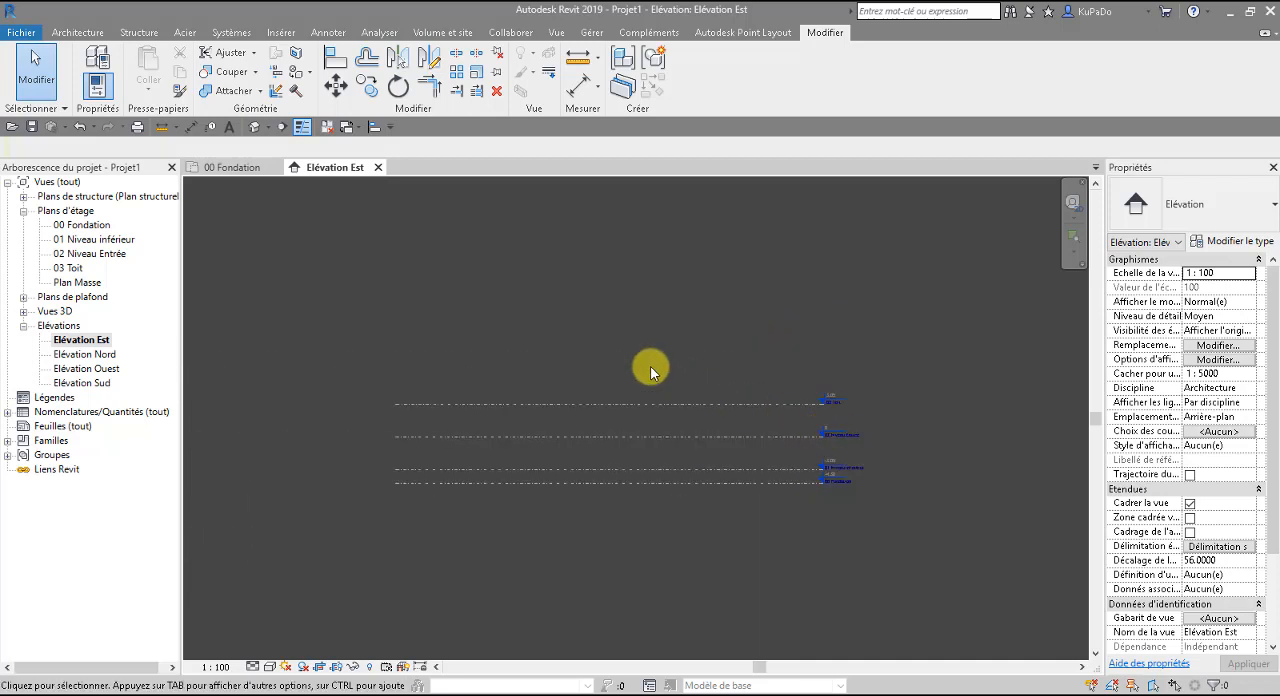
Close the Elévation Est view to return to the 00 Fondation floor plan.
left_click(379, 167)
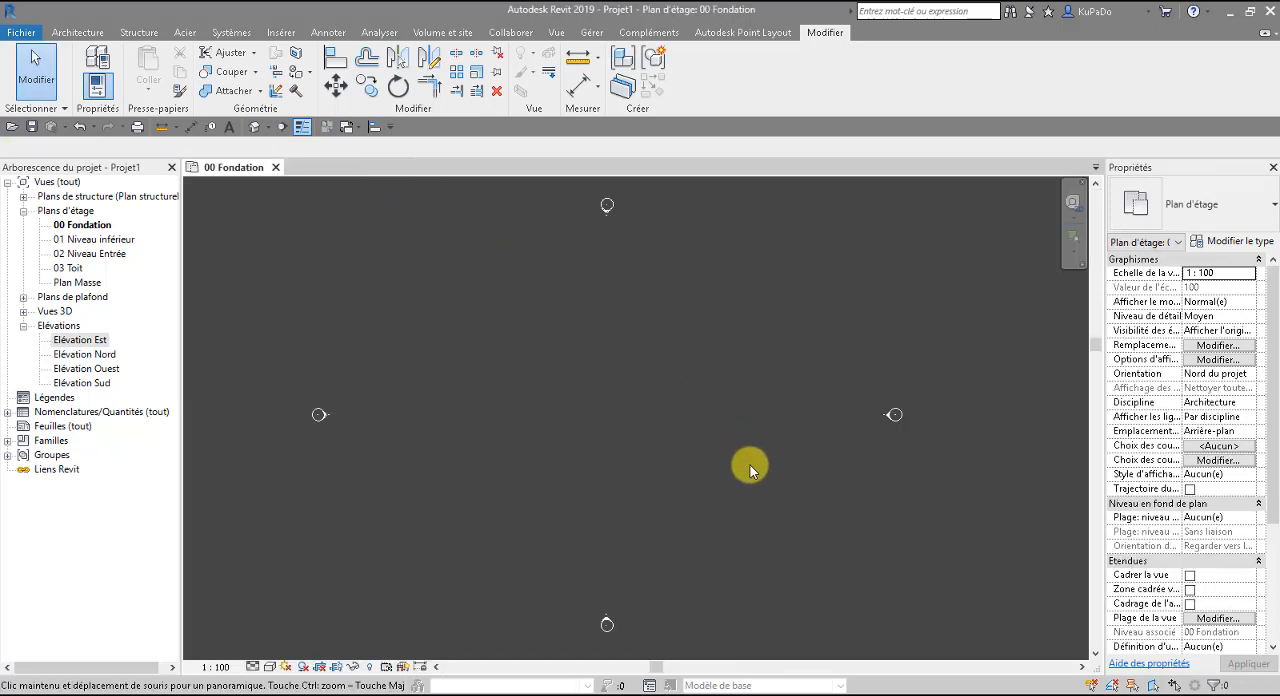
middle_click_drag(756, 466, 794, 466)
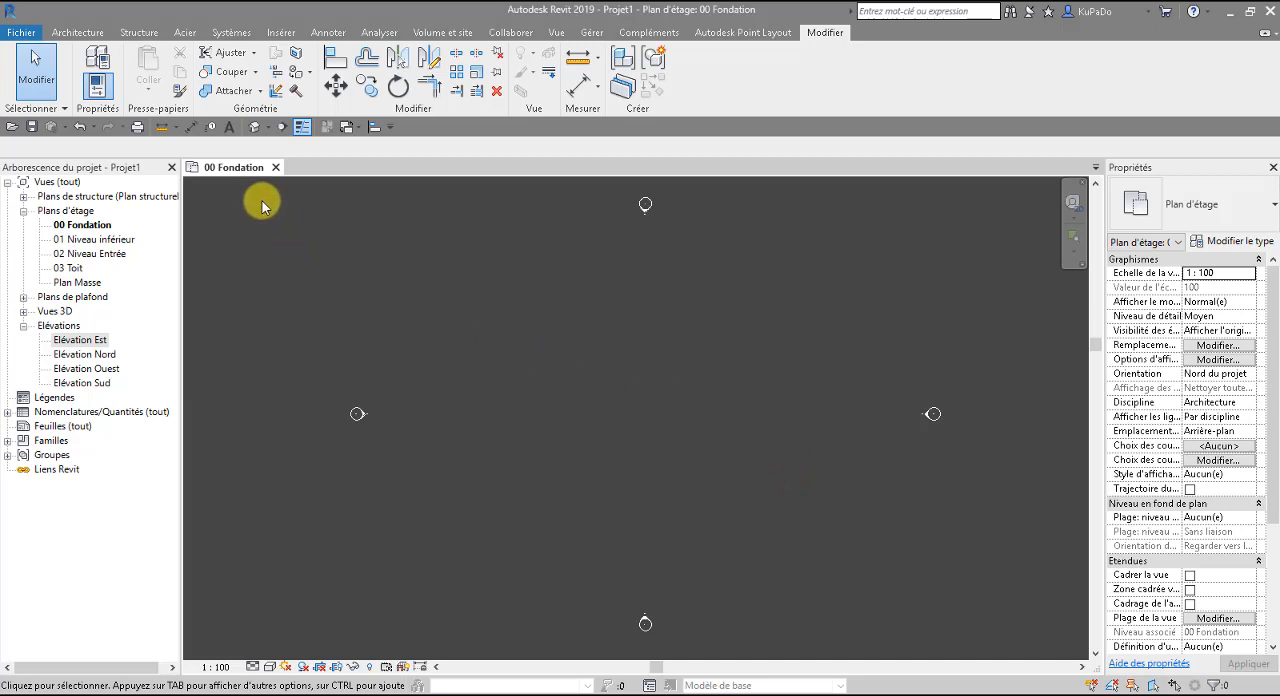
In the program's general options, set the save reminder and central-file synchronization reminder intervals to 15 minutes each.
left_click(17, 35)
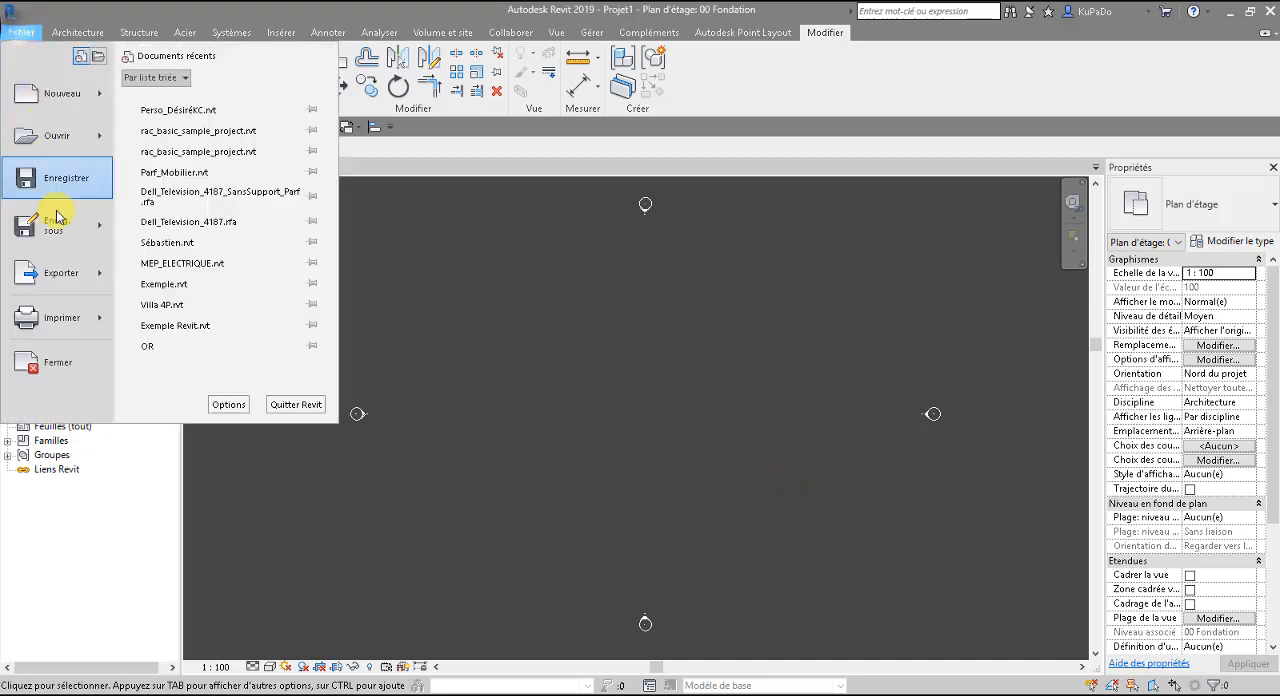
left_click(228, 406)
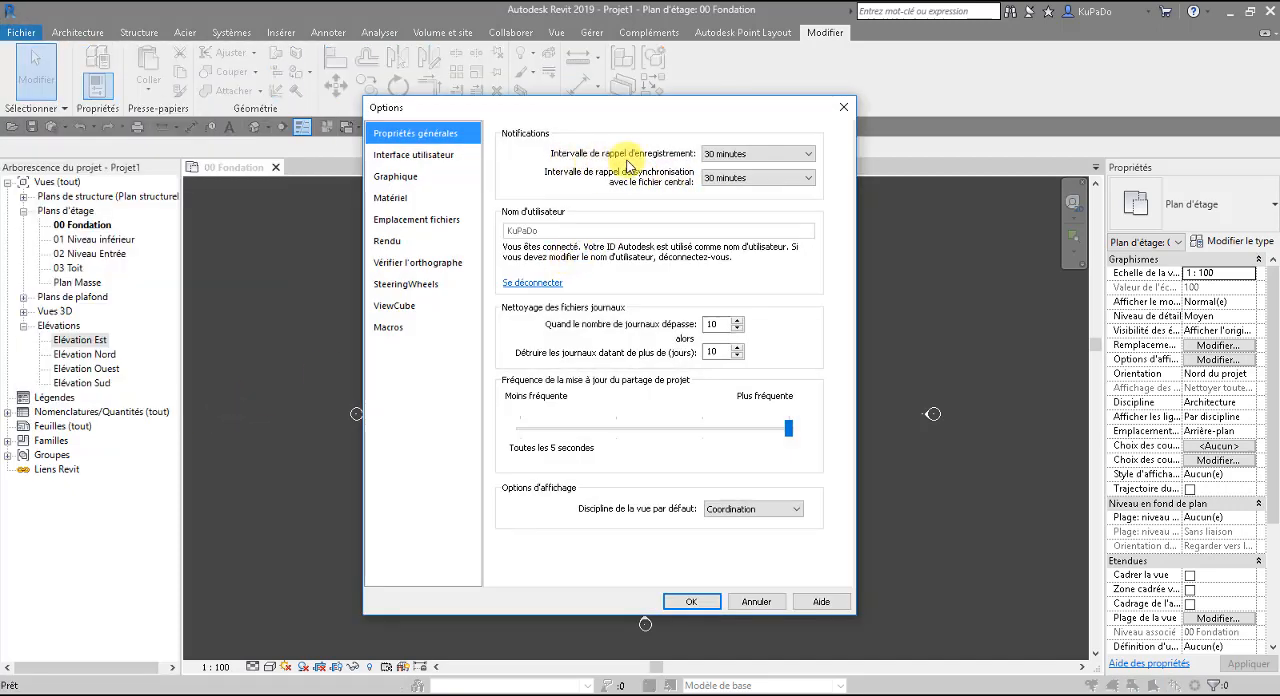
left_click(776, 158)
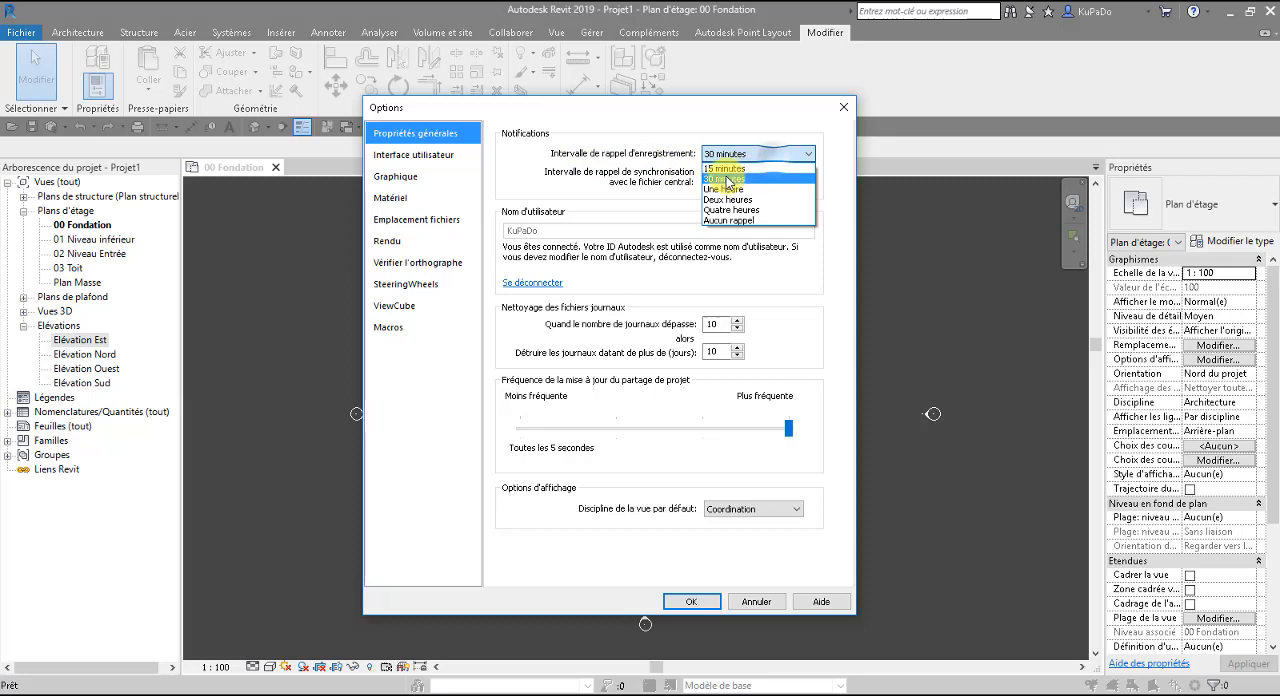
left_click(765, 158)
left_click(735, 158)
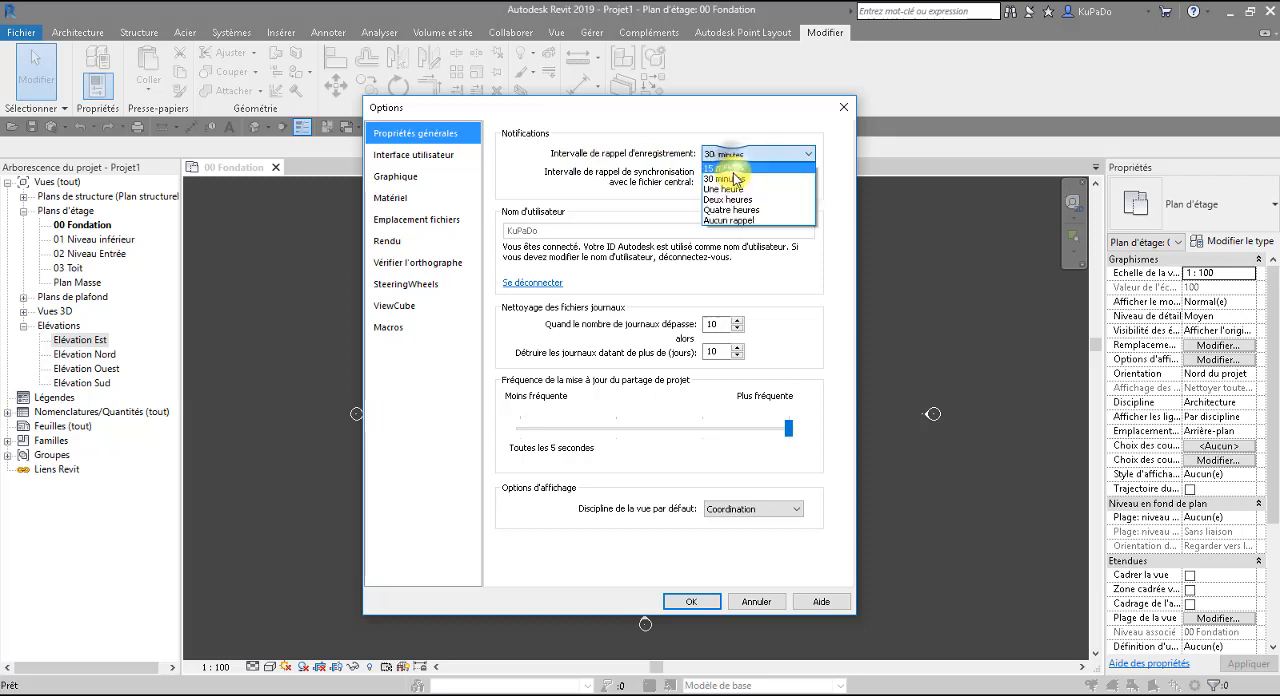
left_click(729, 168)
left_click(729, 177)
left_click(736, 194)
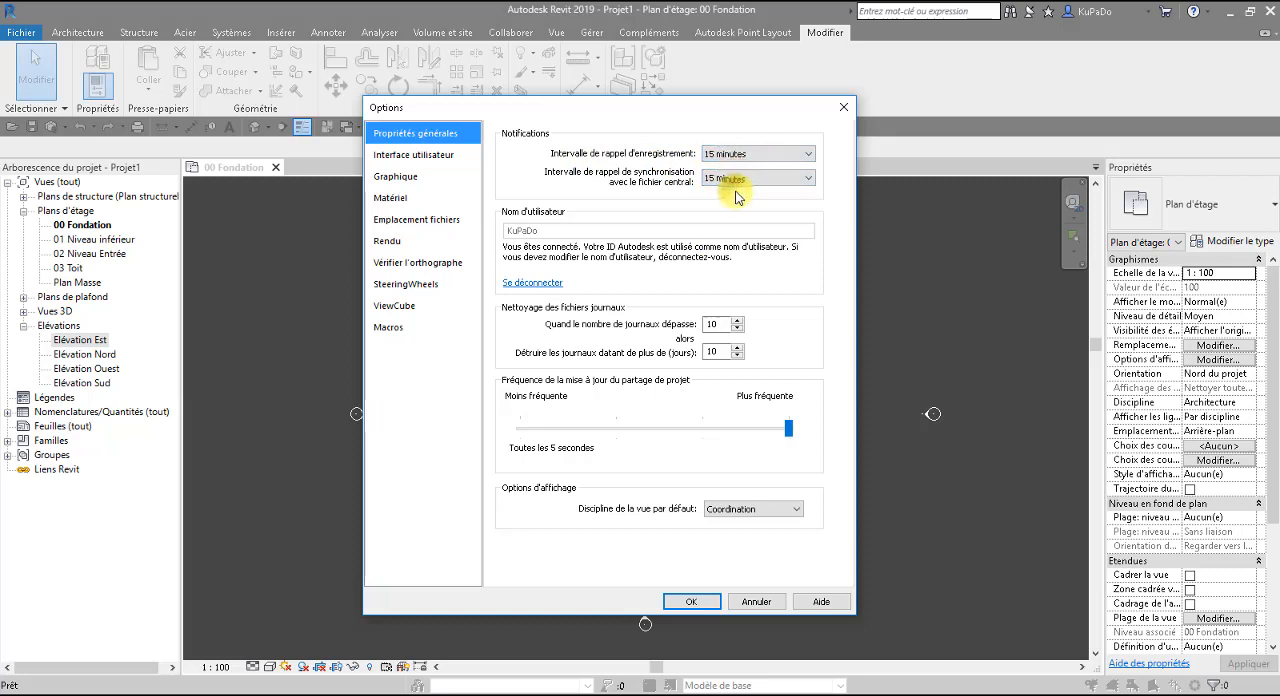
Try alternating both reminder intervals between 30 and 15 minutes, ending with 30 minutes for each.
left_click(767, 156)
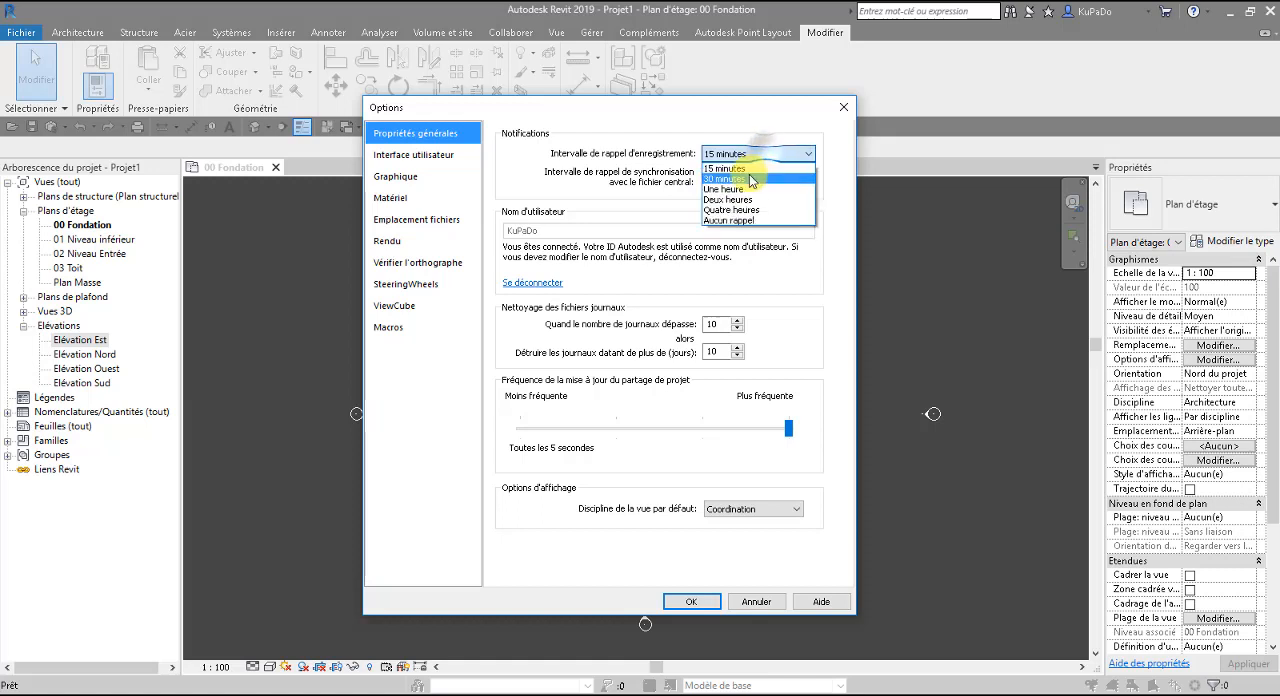
left_click(735, 178)
left_click(742, 179)
left_click(736, 203)
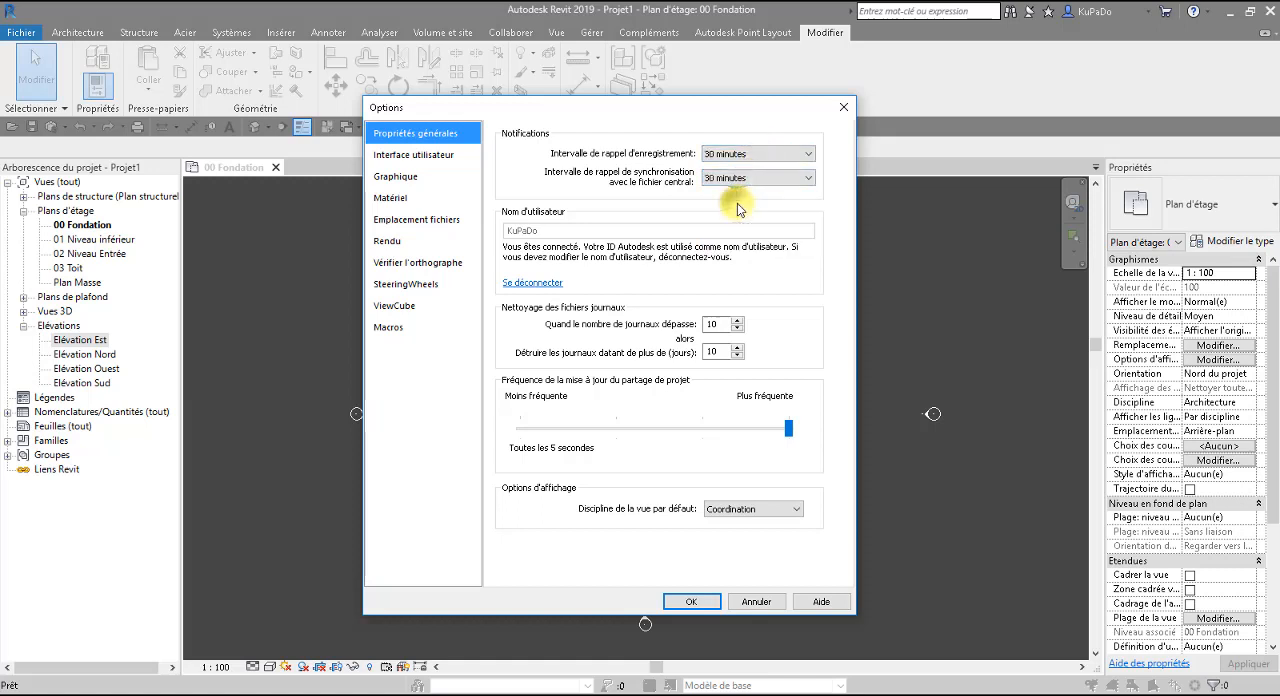
left_click(735, 155)
left_click(732, 166)
left_click(735, 178)
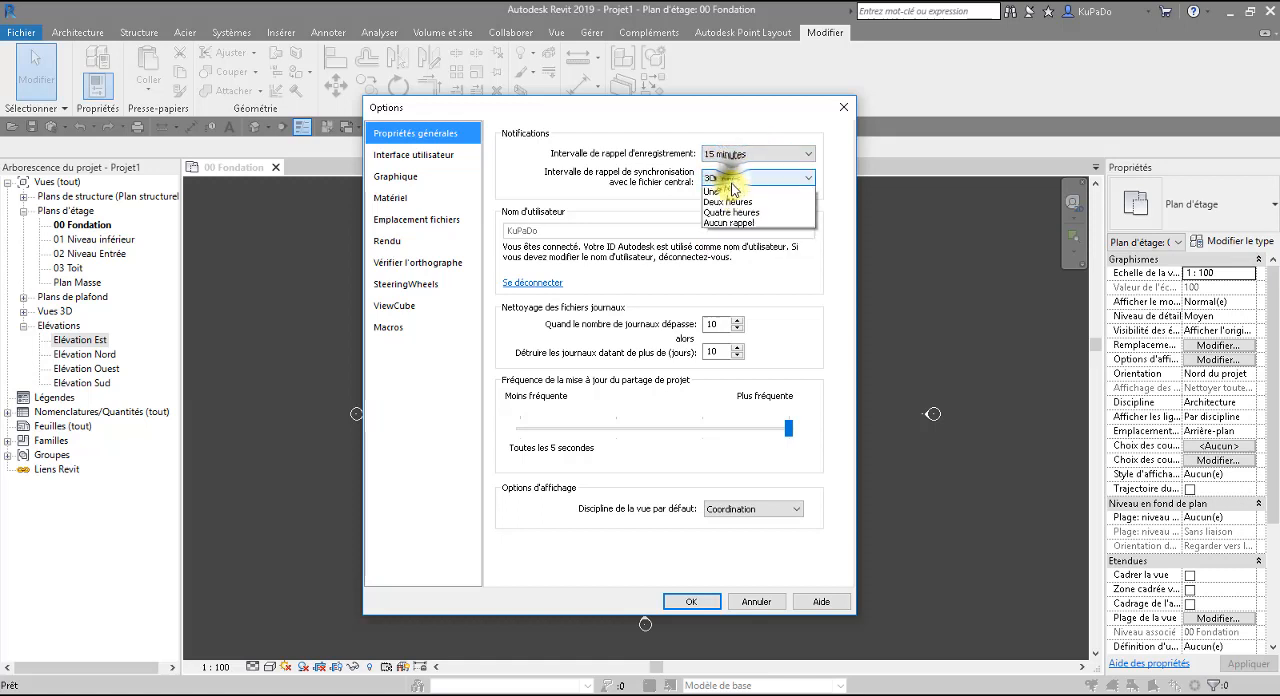
left_click(729, 202)
left_click(737, 155)
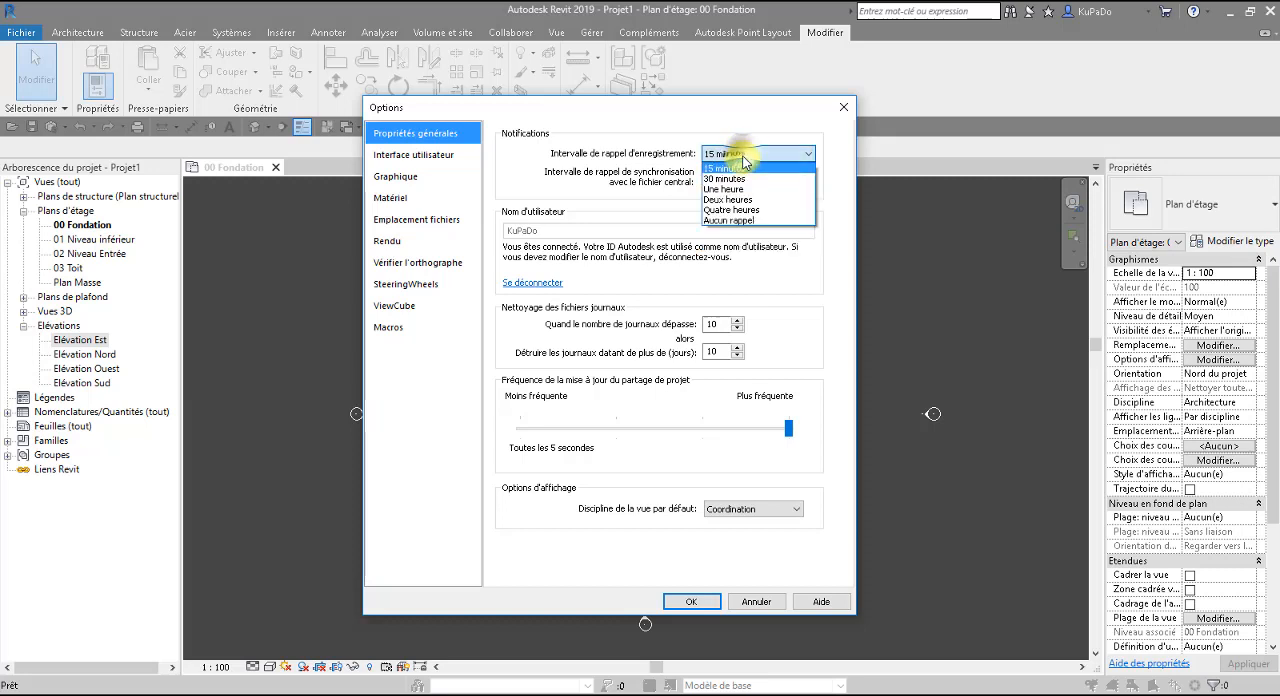
left_click(736, 180)
left_click(737, 177)
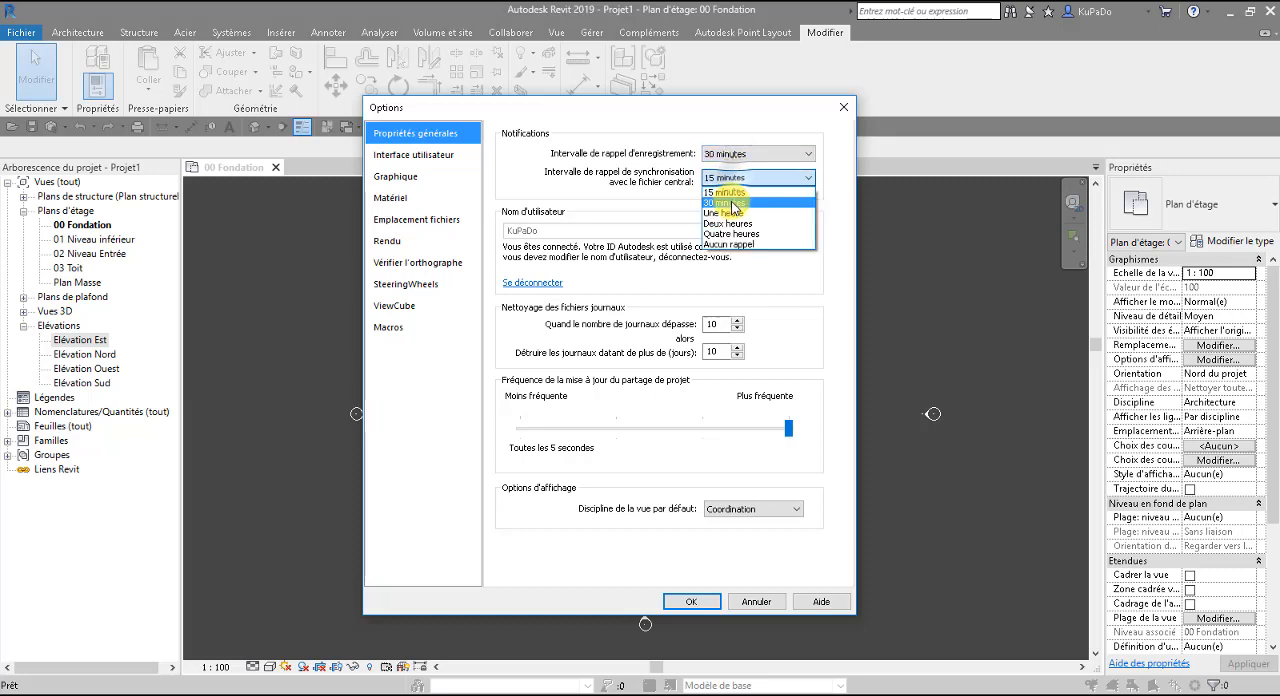
left_click(731, 203)
Set the save and synchronization reminder intervals back to 15 minutes and accept the options.
left_click(730, 157)
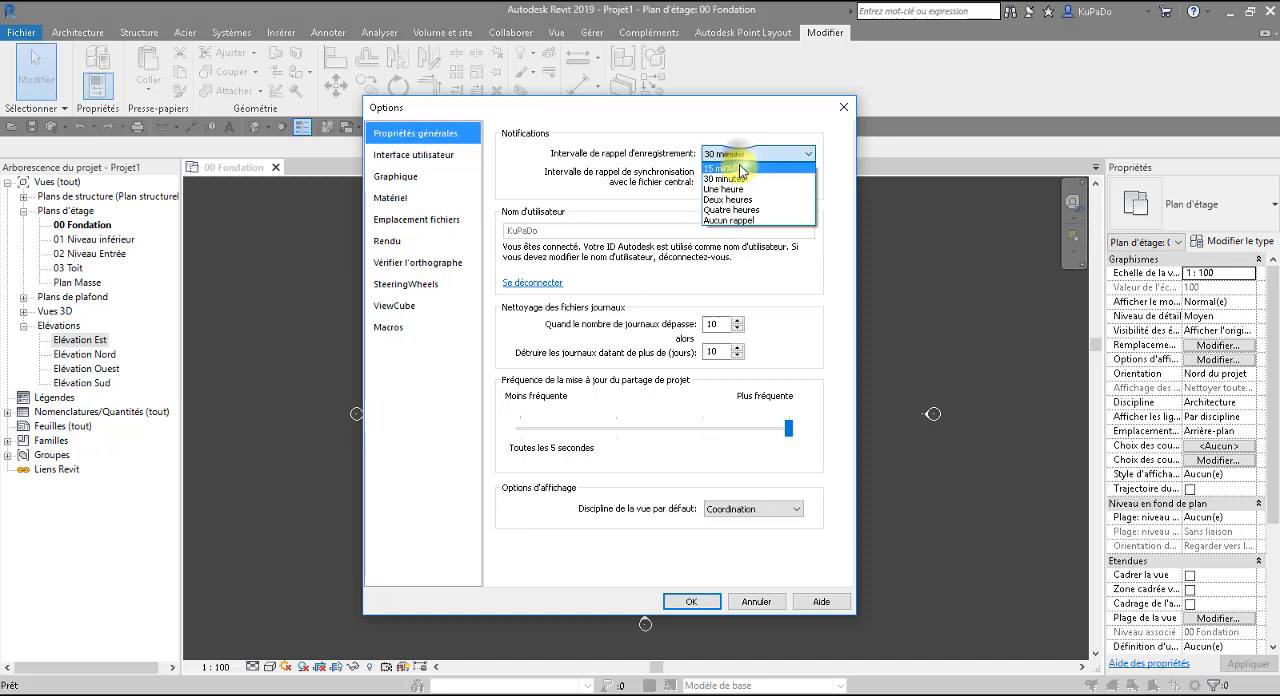
left_click(738, 167)
left_click(741, 178)
left_click(731, 191)
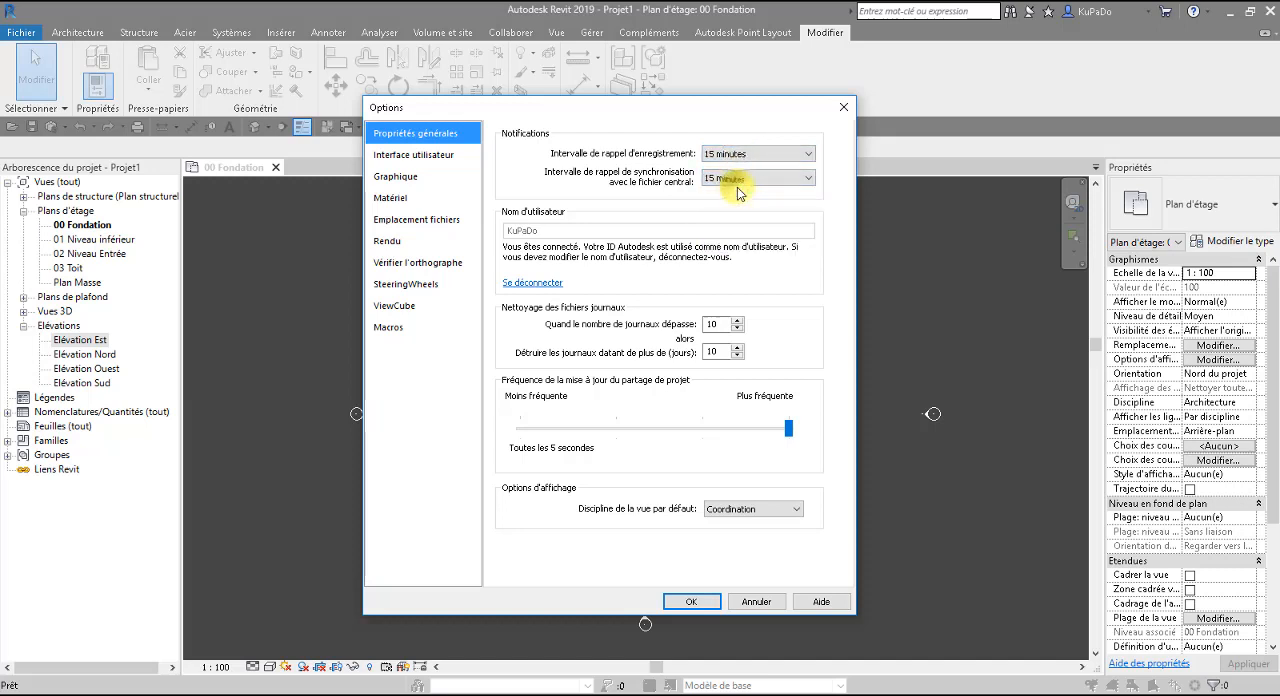
left_click(742, 157)
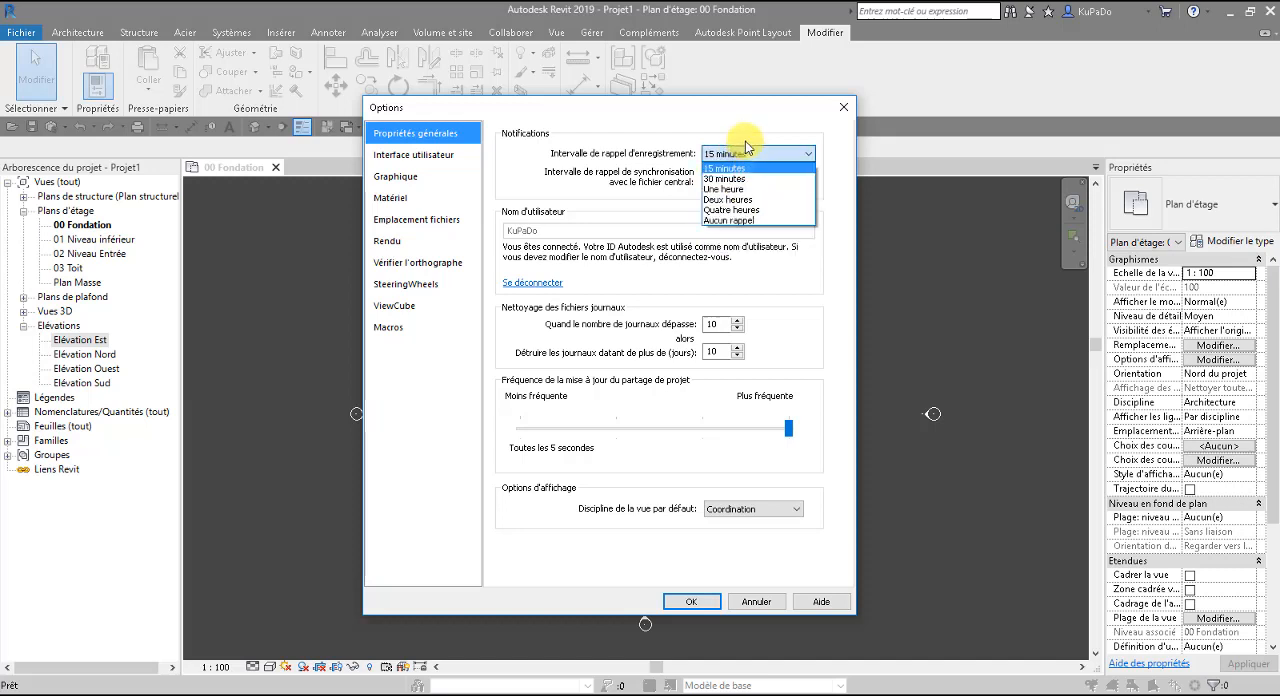
left_click(746, 139)
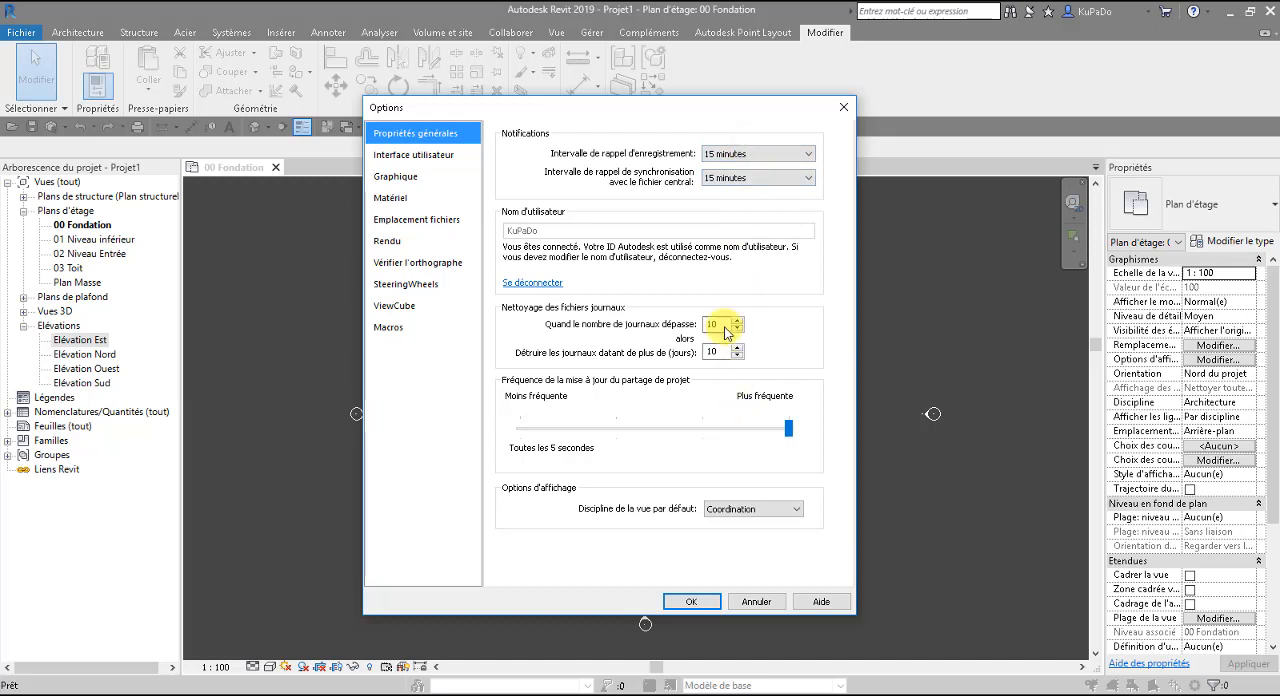
left_click(701, 602)
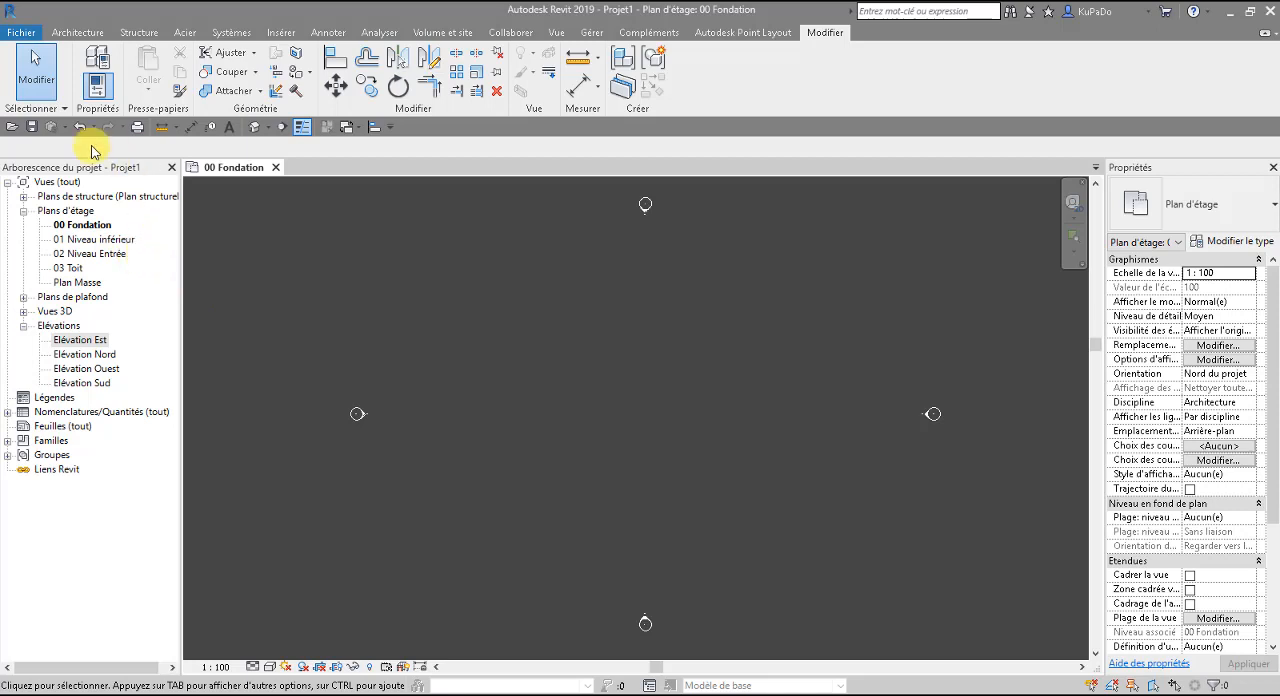
Start the Wall command and duplicate the Générique - Ext. 200 mm type under the name Soutènement - Béton 300 mm.
left_click(72, 32)
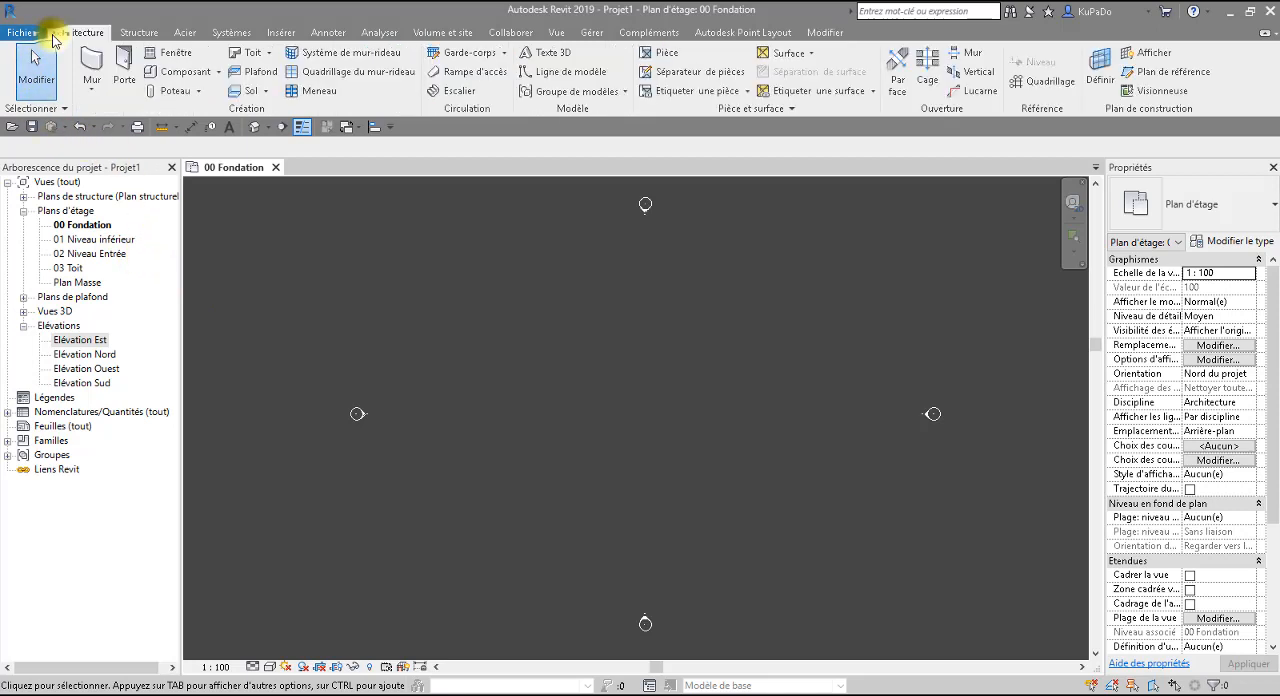
left_click(92, 67)
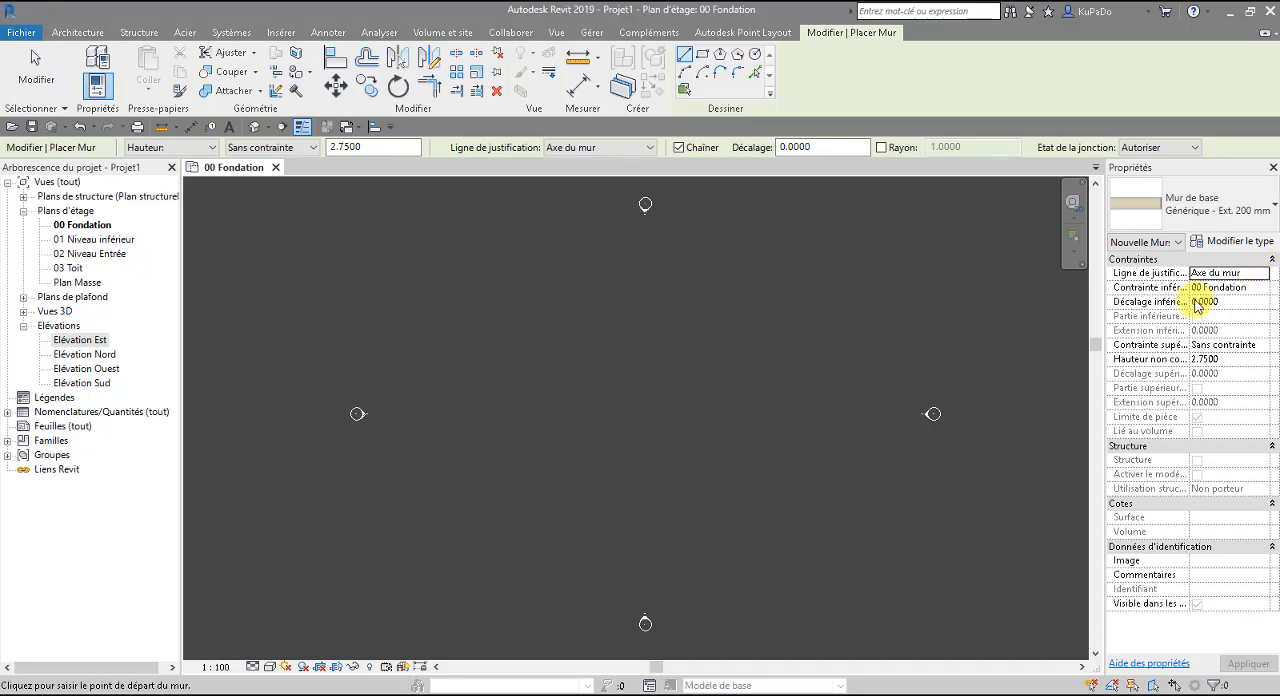
left_click(1248, 243)
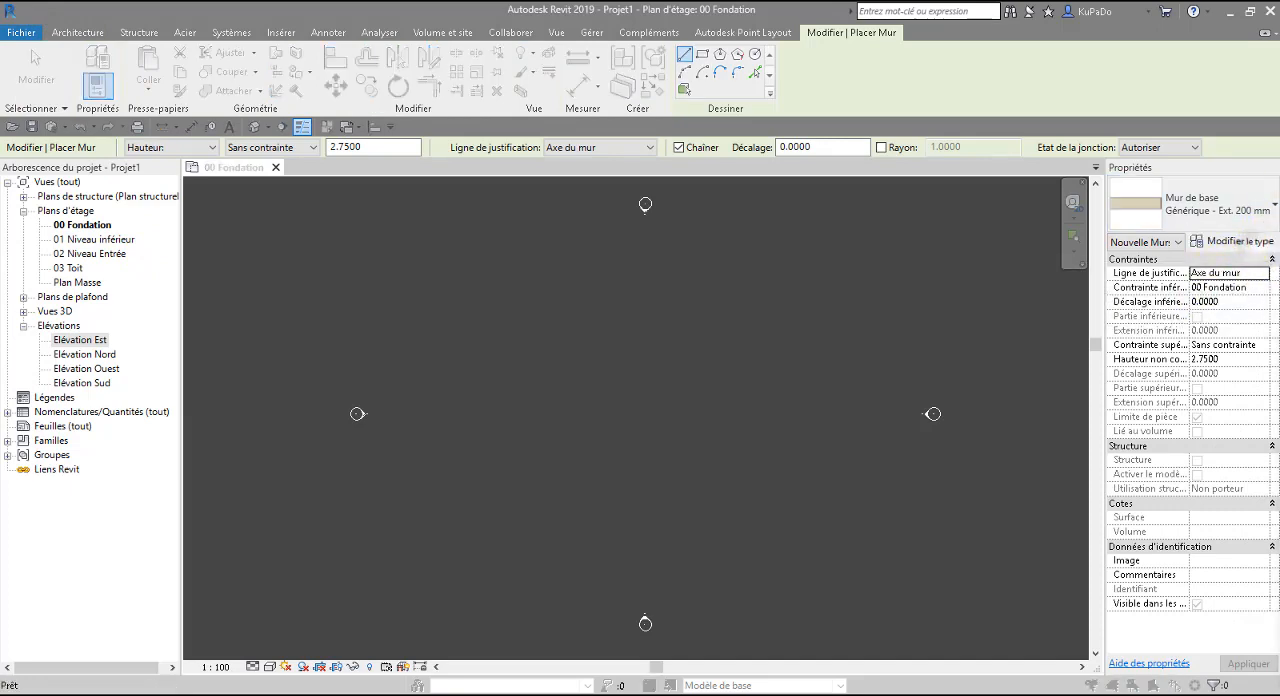
left_click_drag(986, 257, 763, 163)
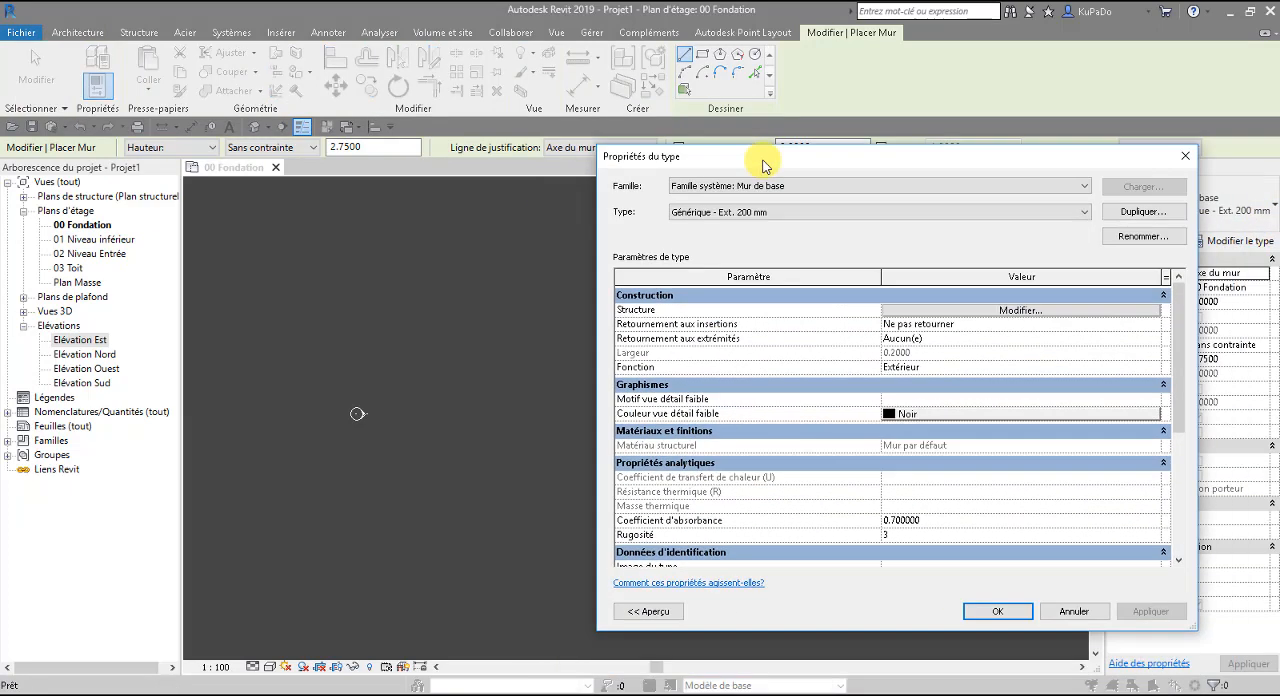
left_click(894, 211)
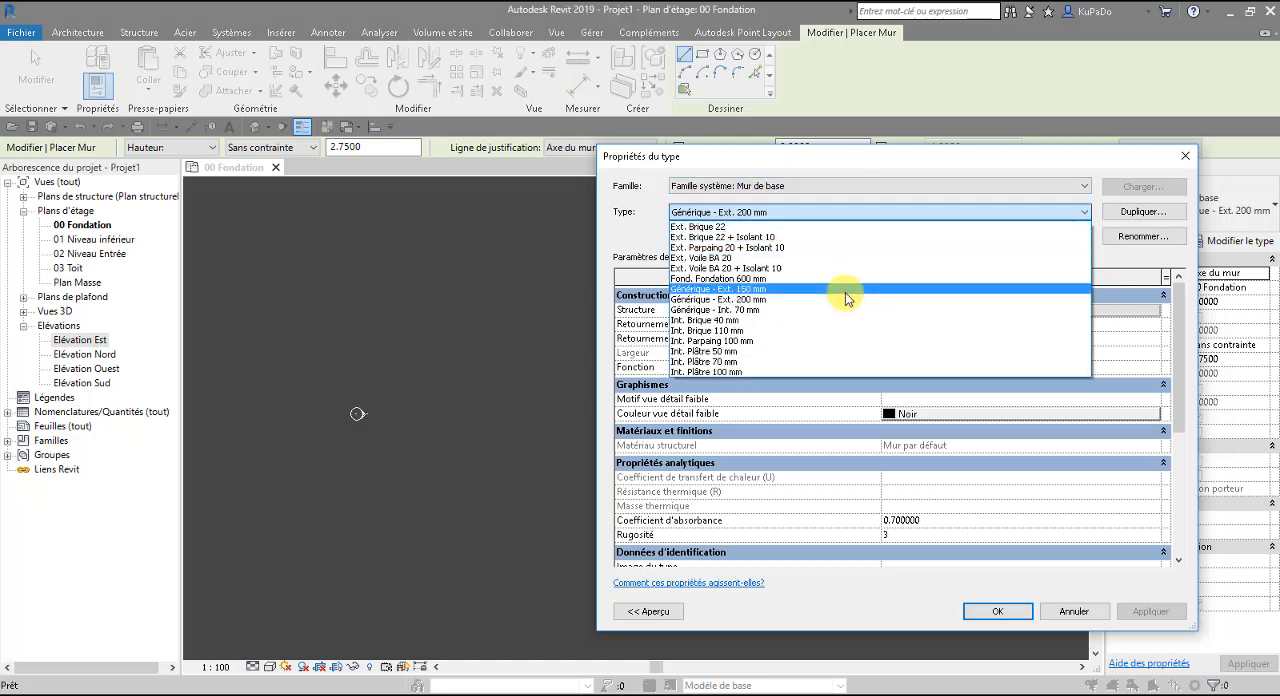
left_click(880, 170)
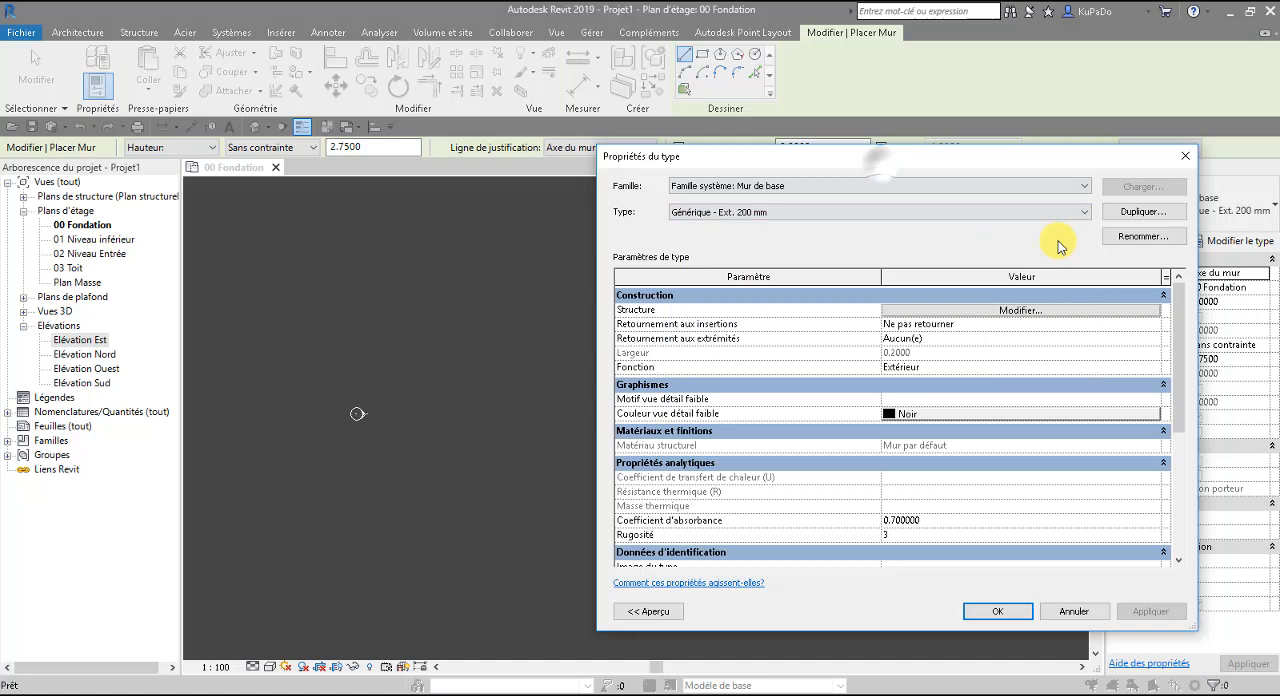
left_click(1143, 211)
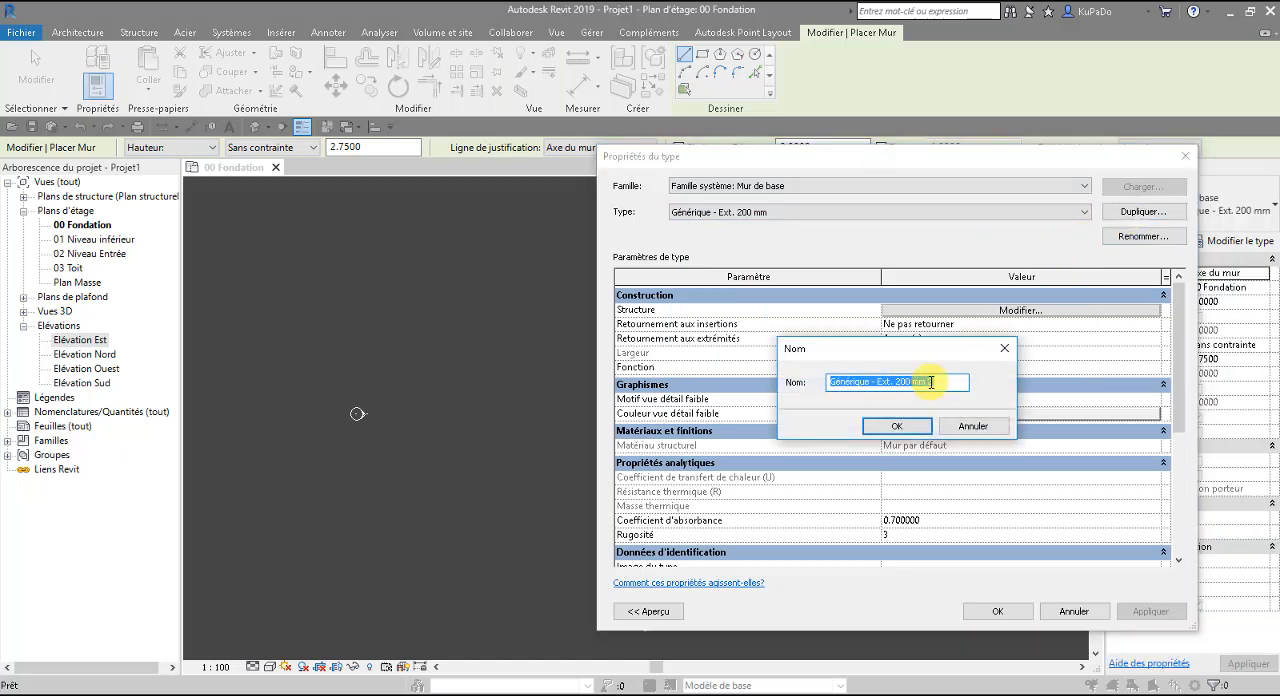
type("Sout")
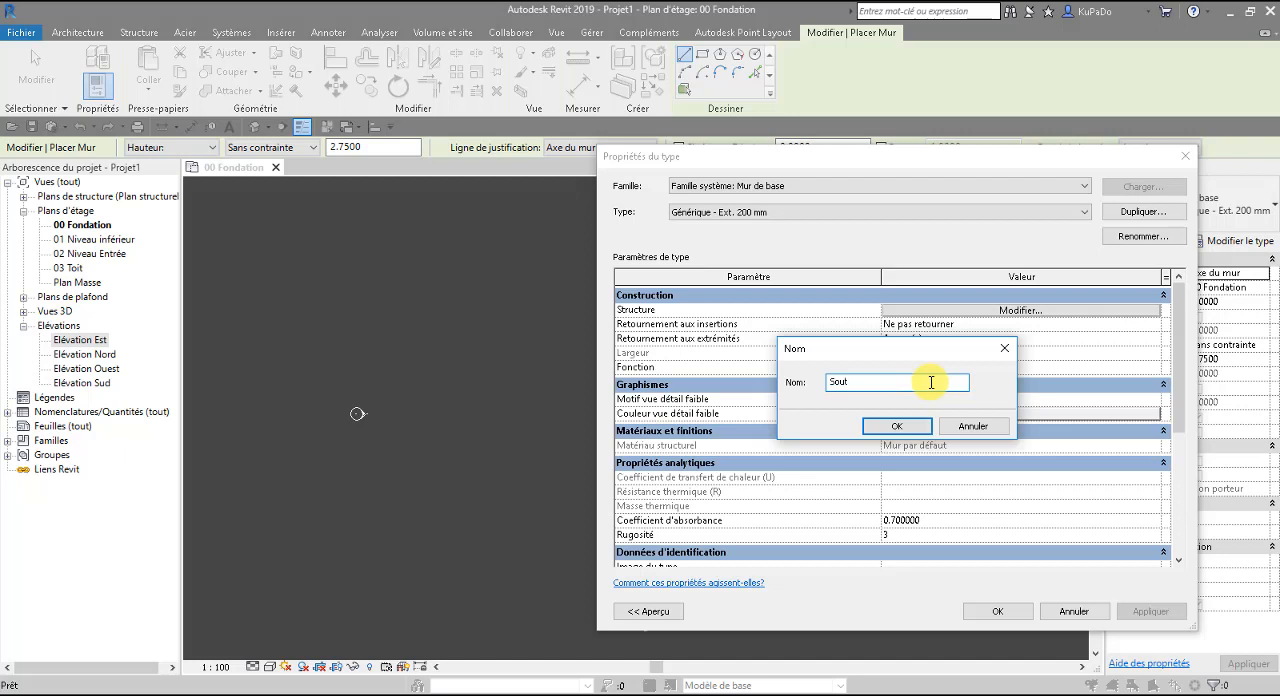
type("ènement - B")
type("mm")
left_click(896, 427)
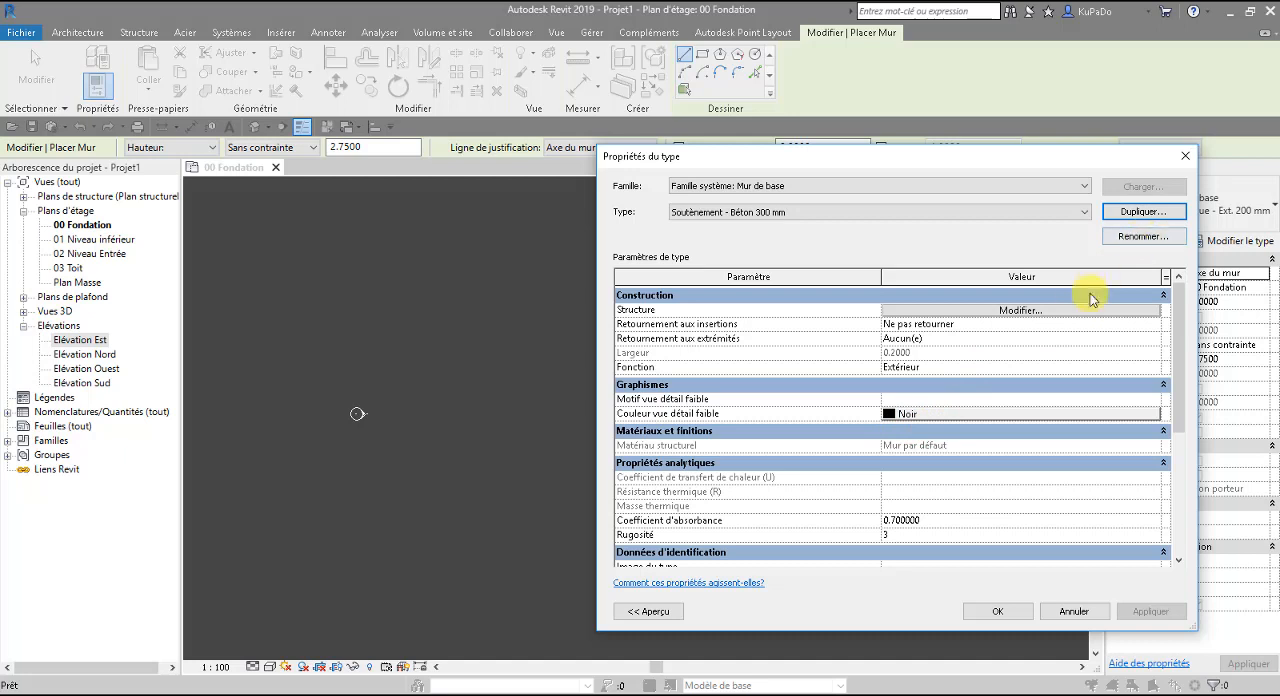
Set the structural layer thickness of the Soutènement - Béton 300 mm wall type to 0.3 m and accept the type properties.
left_click(1058, 312)
left_click(1058, 312)
left_click(905, 320)
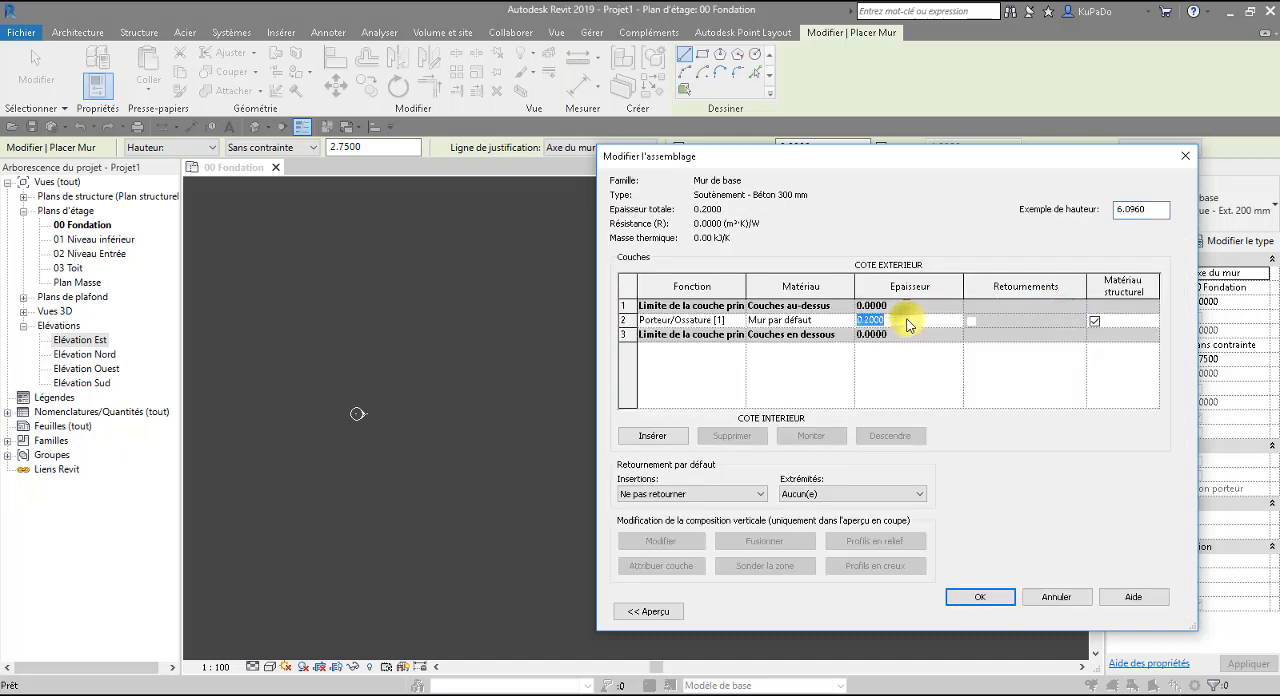
type("3")
left_click(930, 388)
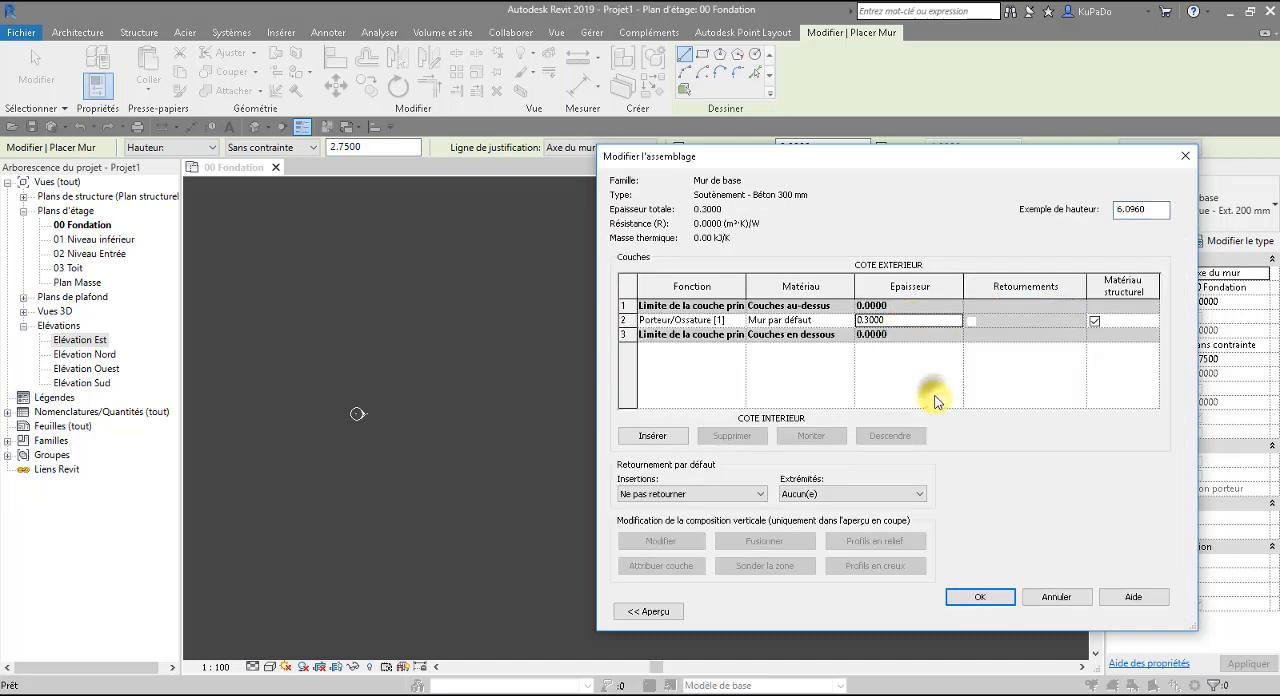
left_click(983, 598)
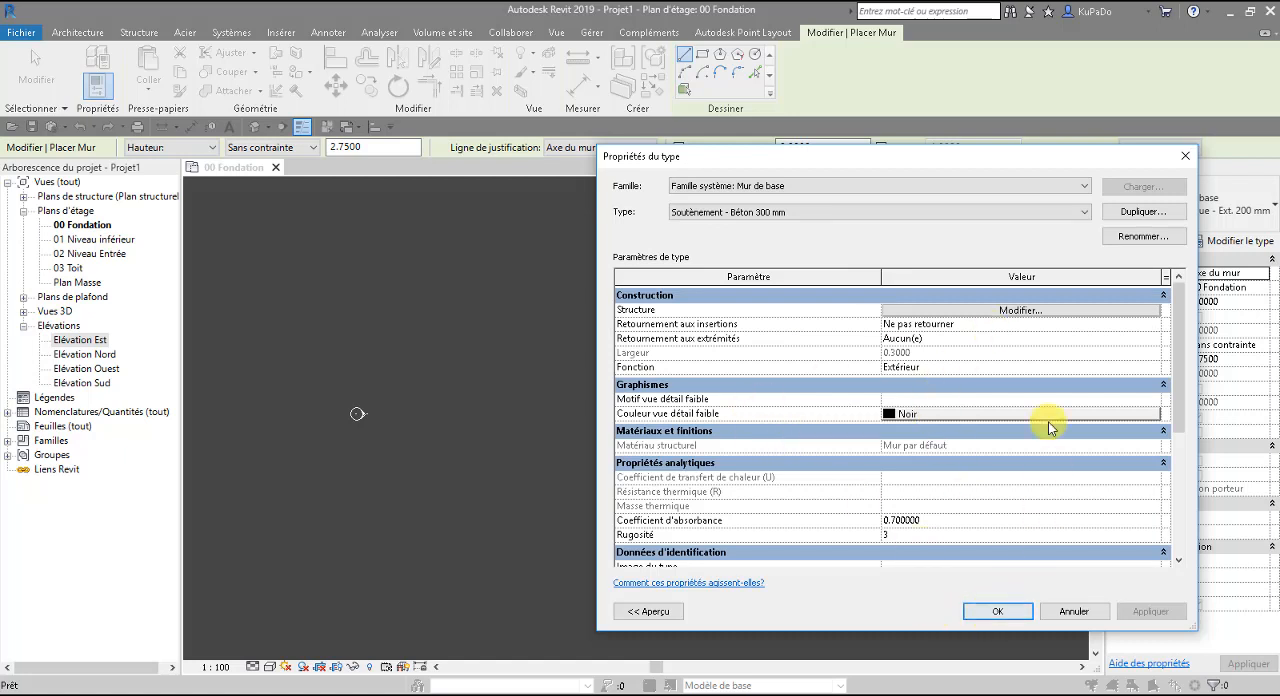
left_click(1000, 612)
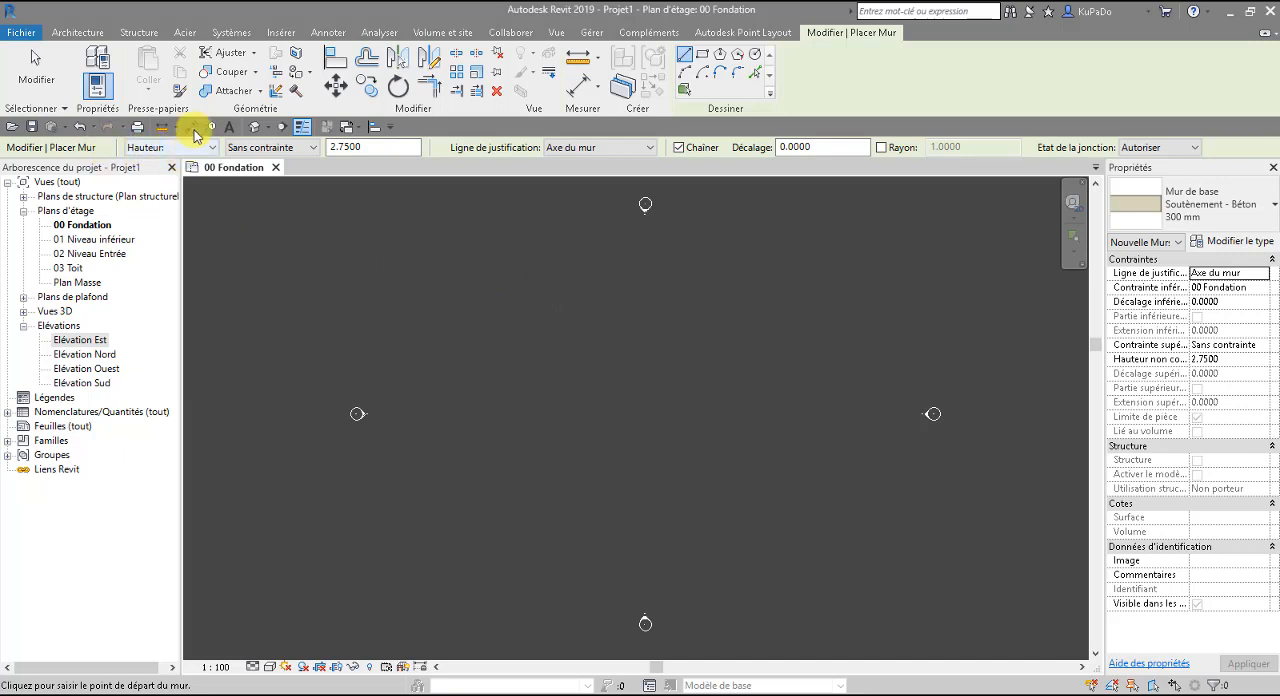
Constrain the height of the new wall up to level 02 Niveau Entrée and check its upper constraint in the properties.
left_click(297, 152)
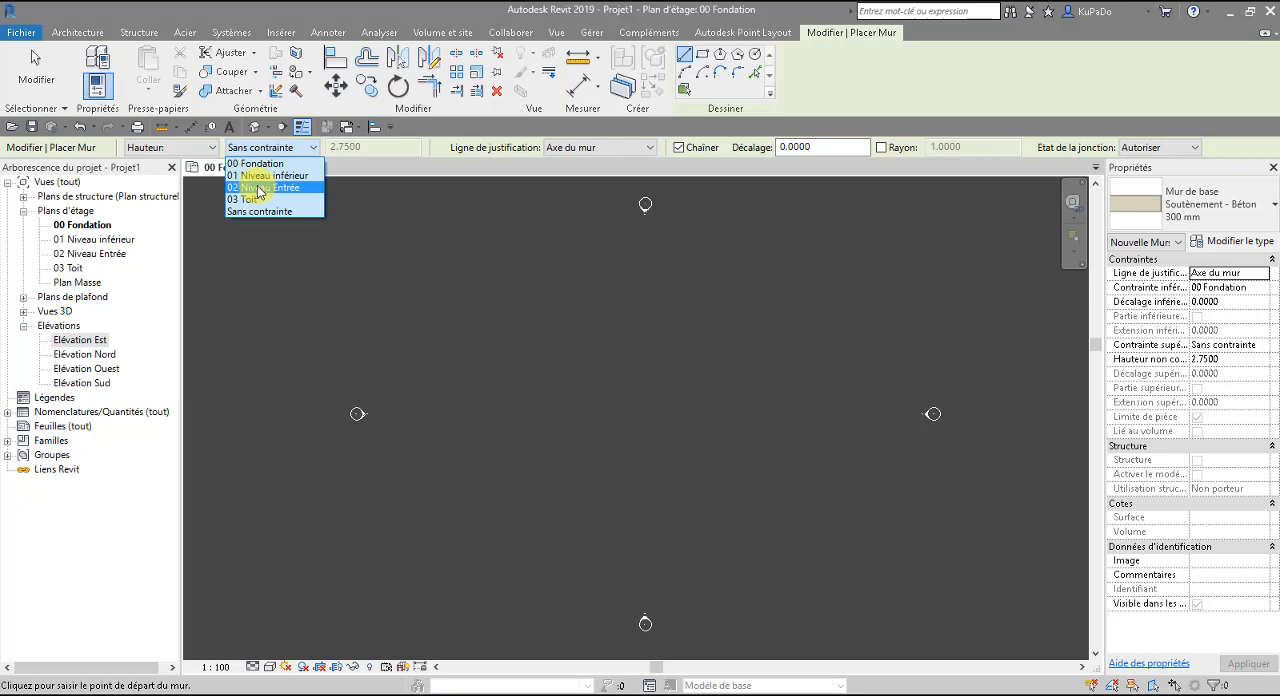
left_click(259, 188)
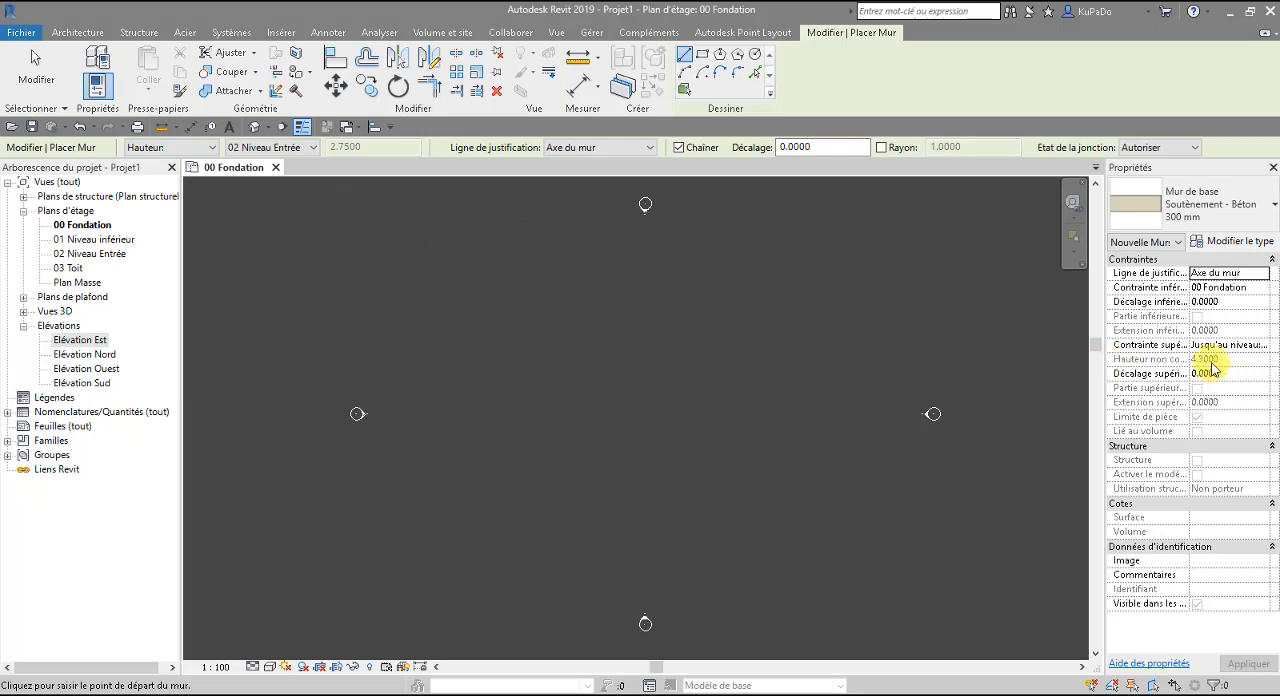
left_click(1247, 344)
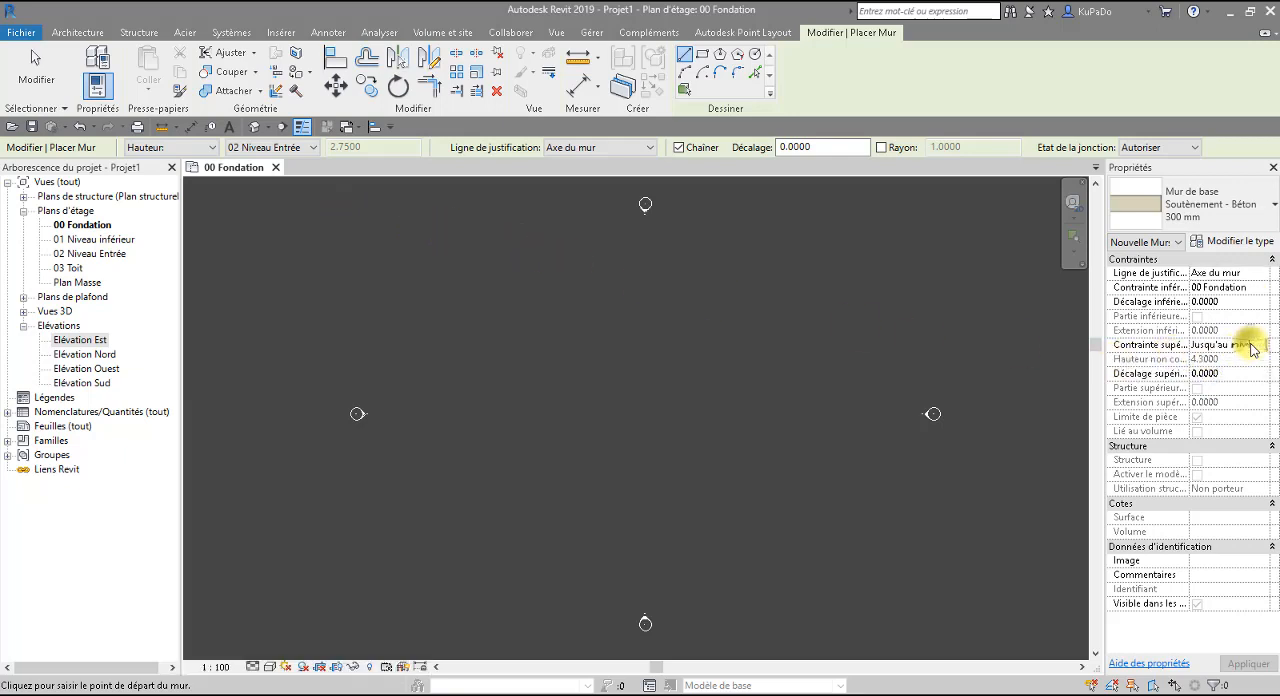
left_click(1261, 345)
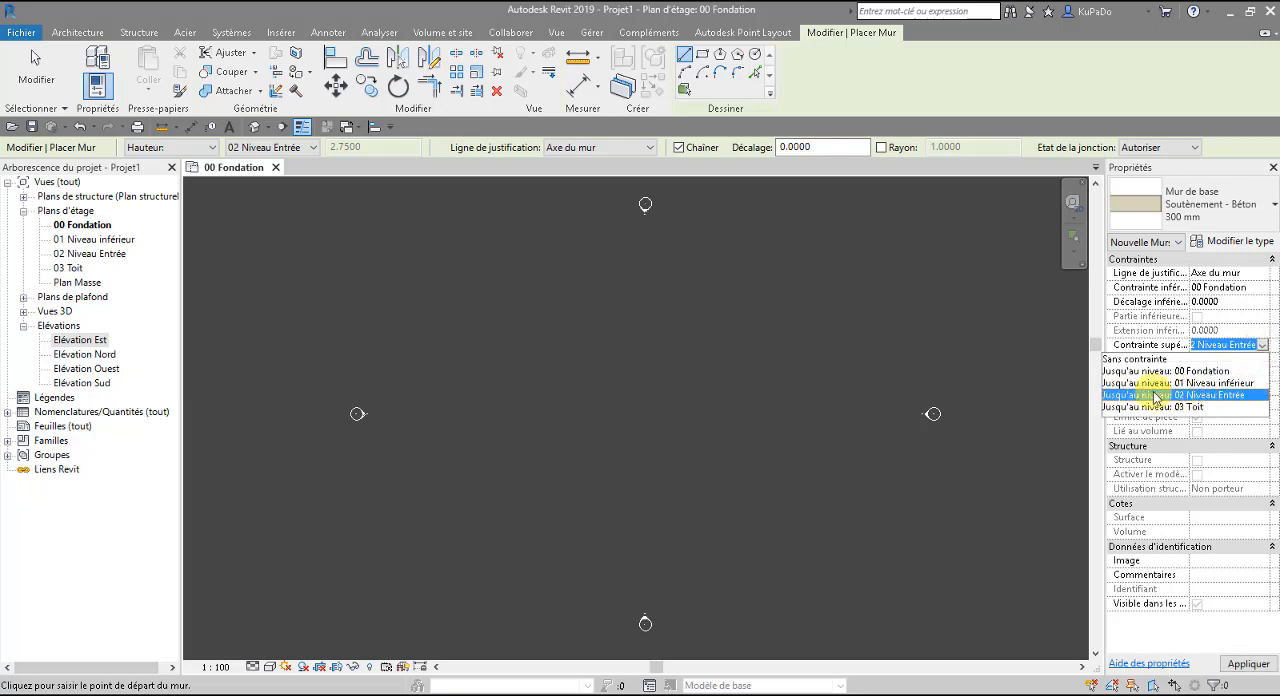
left_click(912, 84)
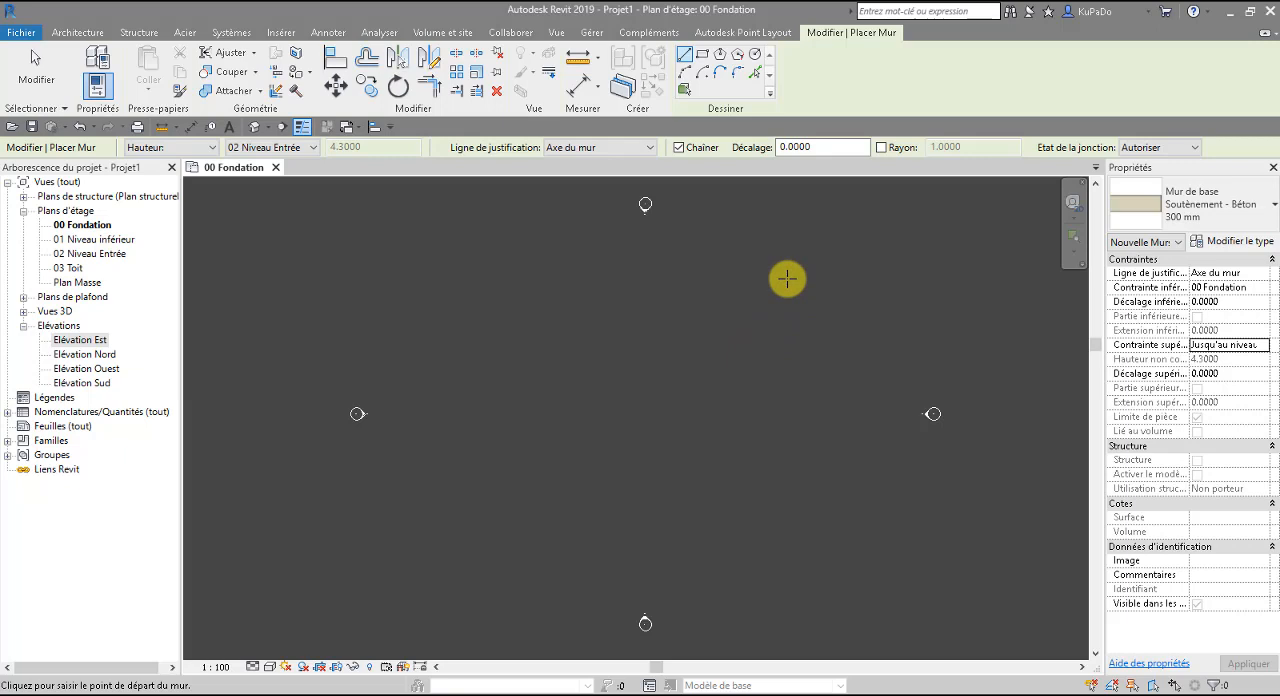
Draw three chained retaining walls in a C shape: 12 m toward the west, 6.9 m north, and 12 m back east.
left_click(800, 544)
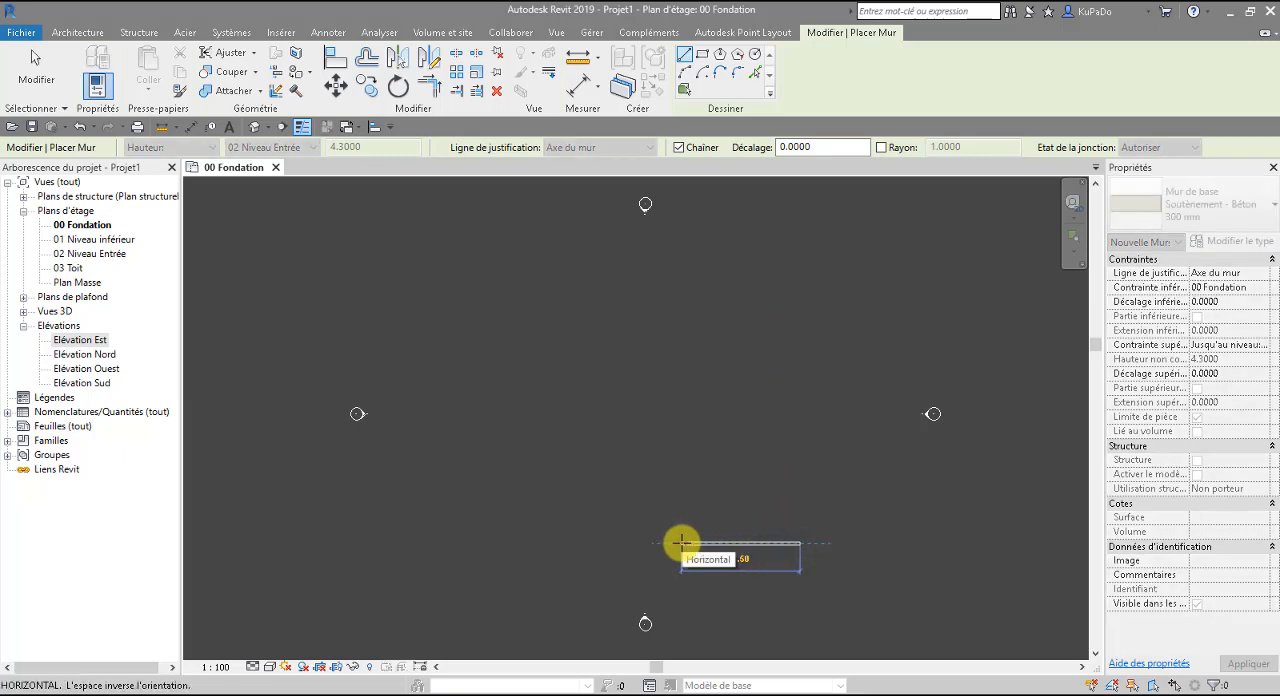
type("12")
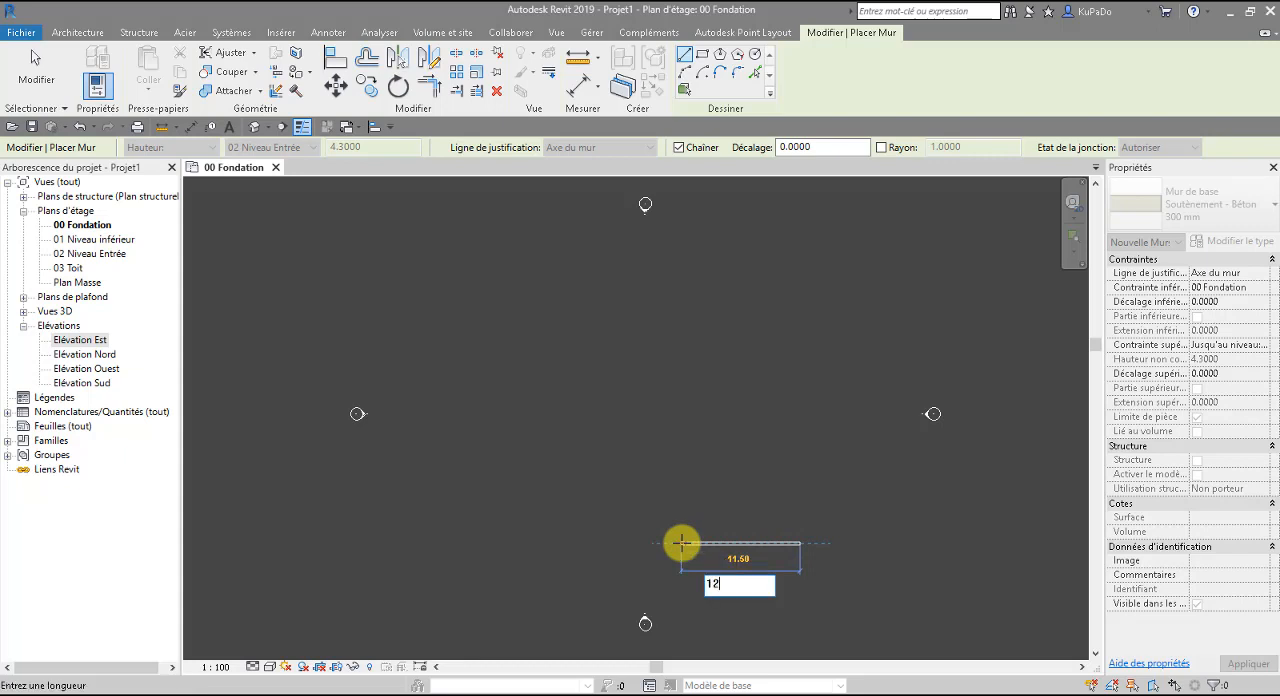
key("Return")
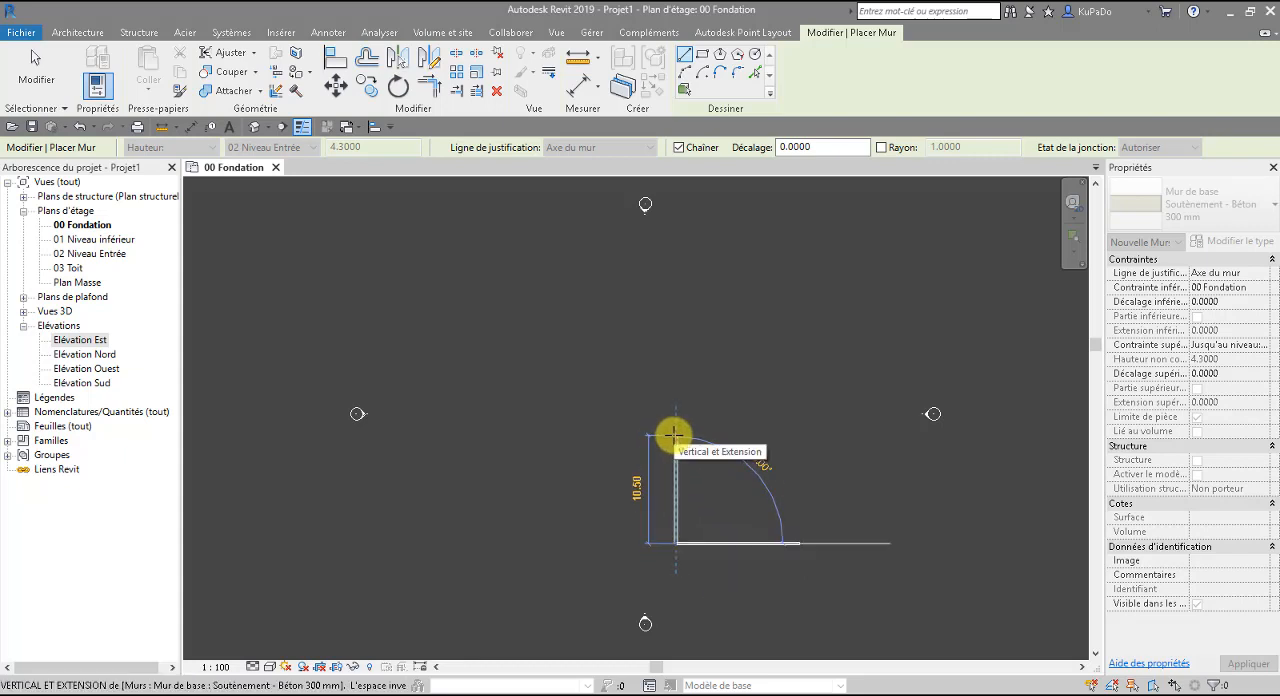
type("6")
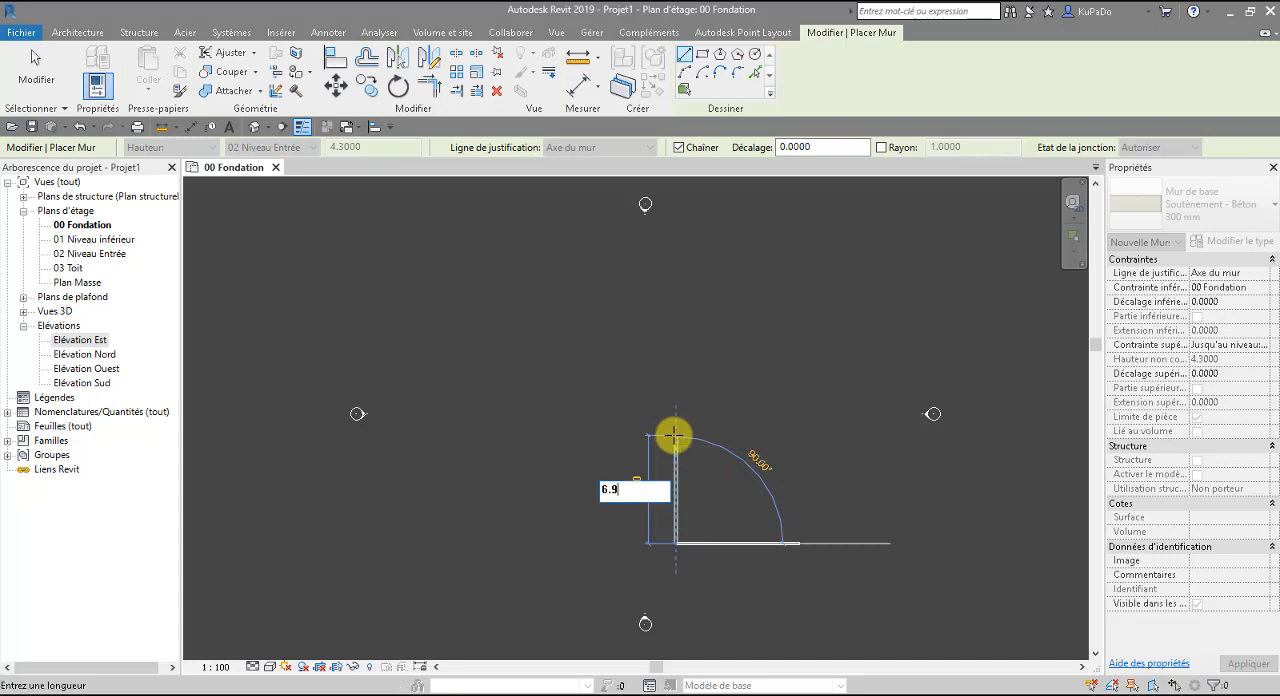
type(".9")
key("Return")
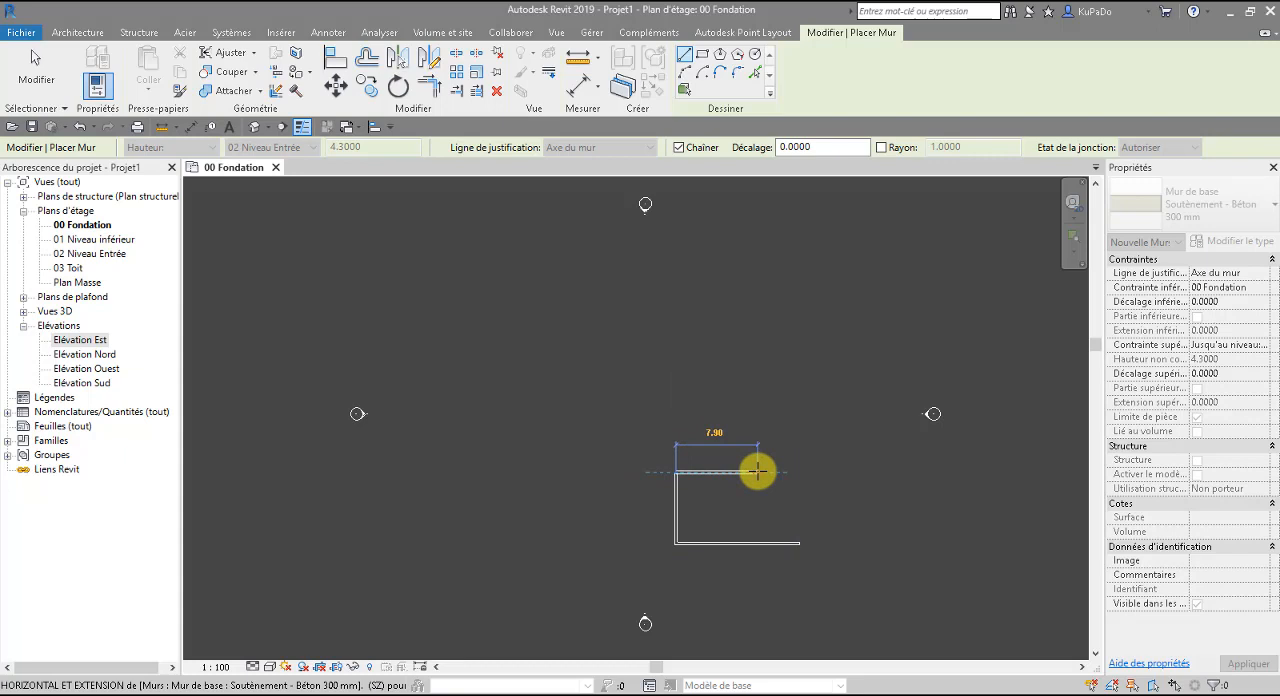
type("12")
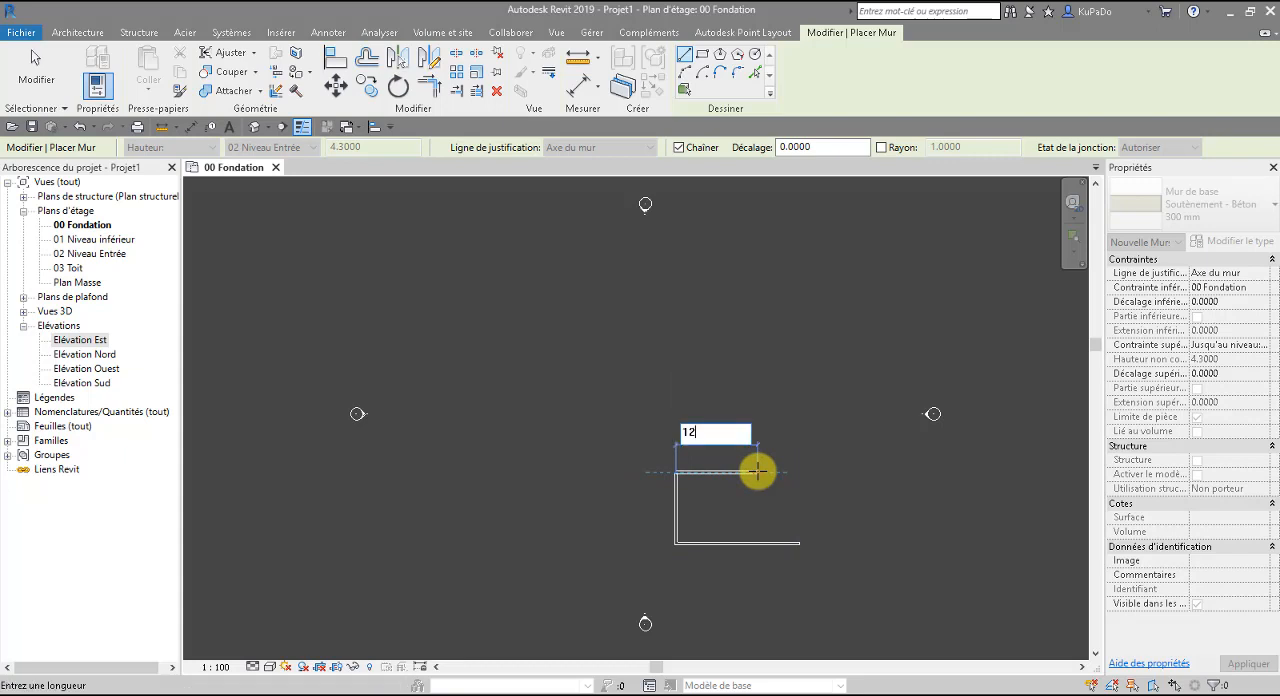
key("Return")
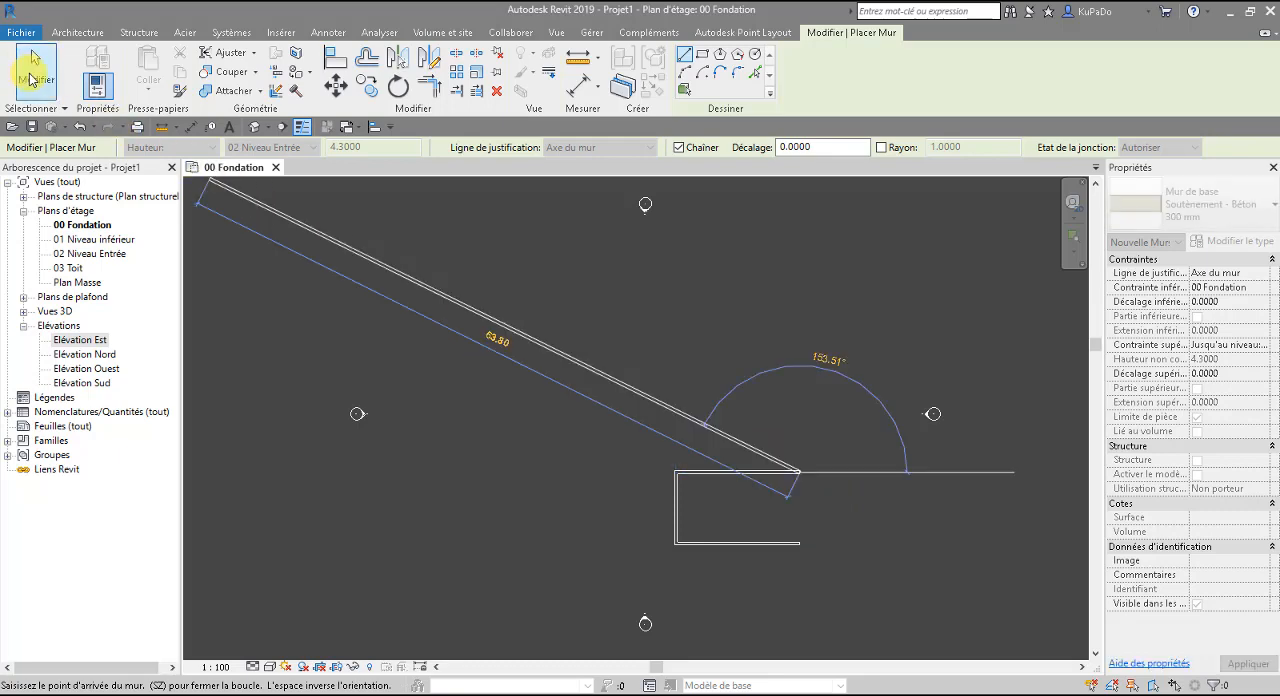
left_click(40, 70)
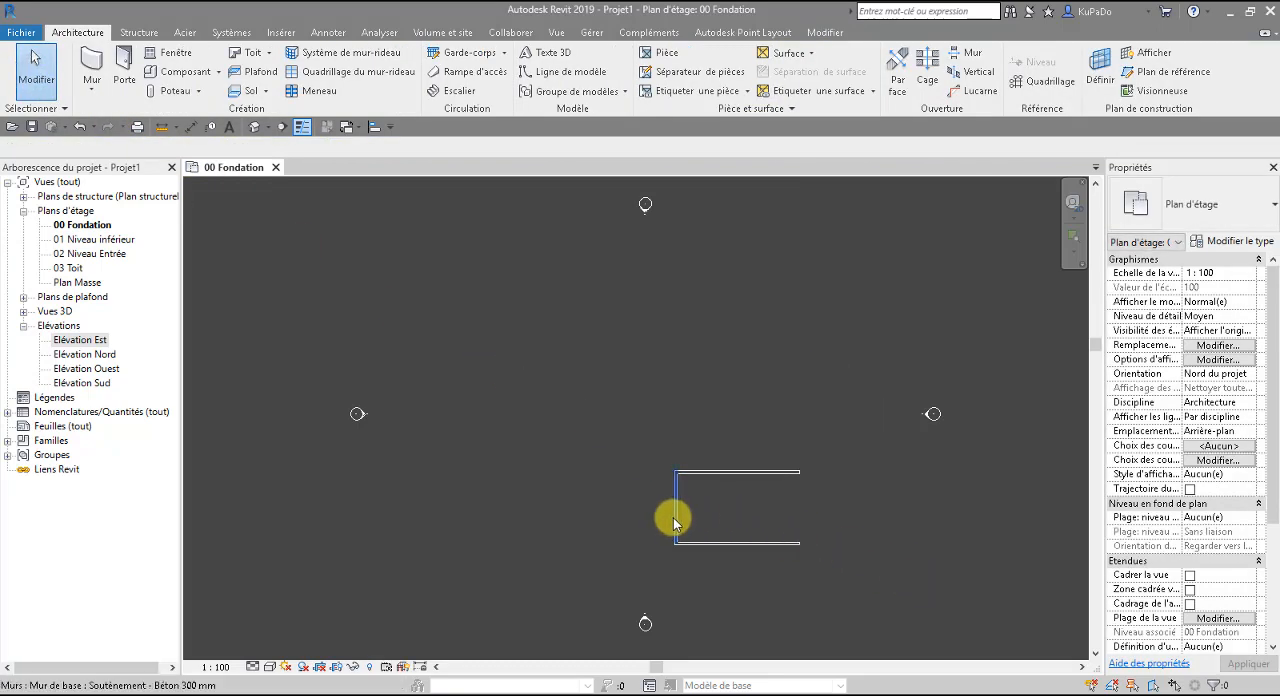
Select the 6.9 m west wall and examine its temporary dimension and its joints with the two long walls.
left_click(673, 517)
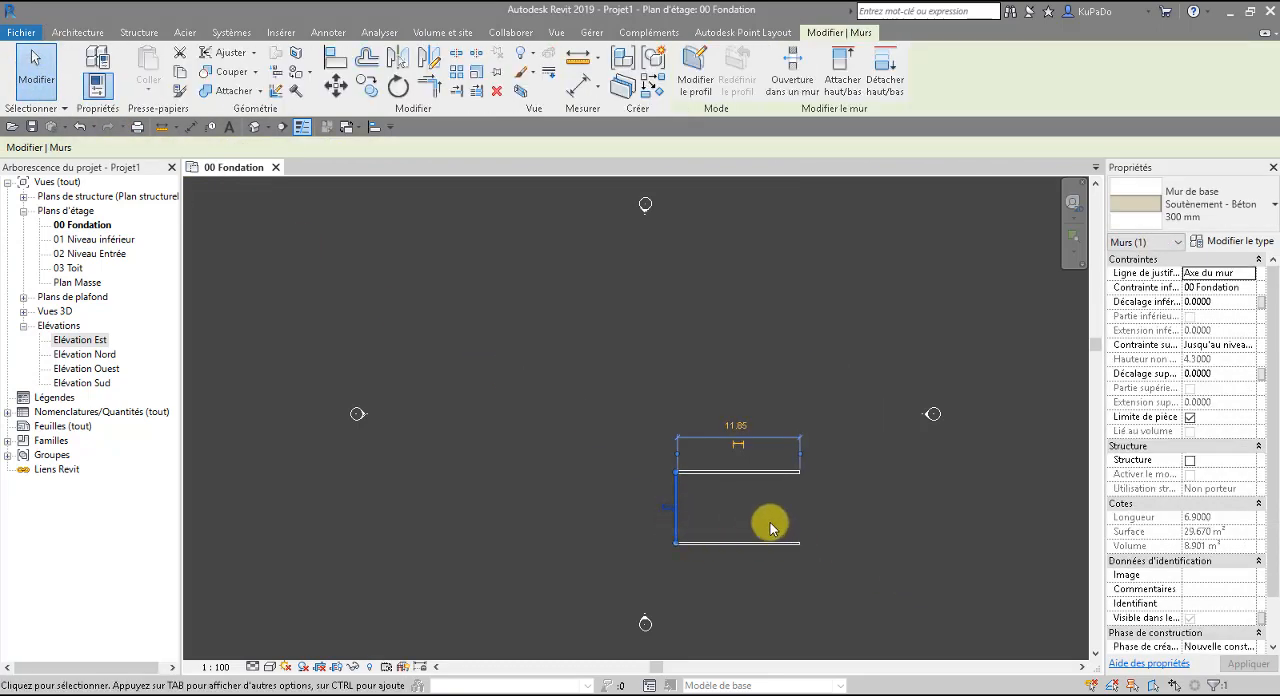
scroll(675, 485, "up", 5)
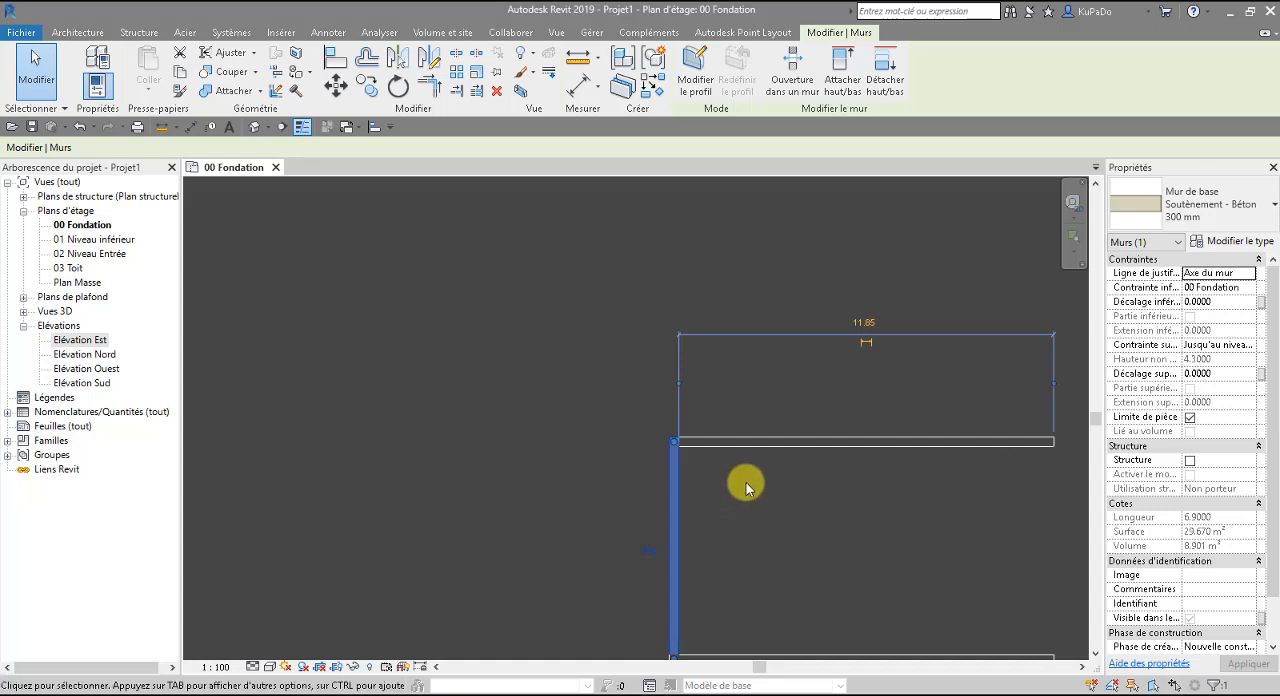
left_click(679, 383)
left_click_drag(679, 383, 677, 480)
left_click(747, 507)
scroll(748, 506, "down", 2)
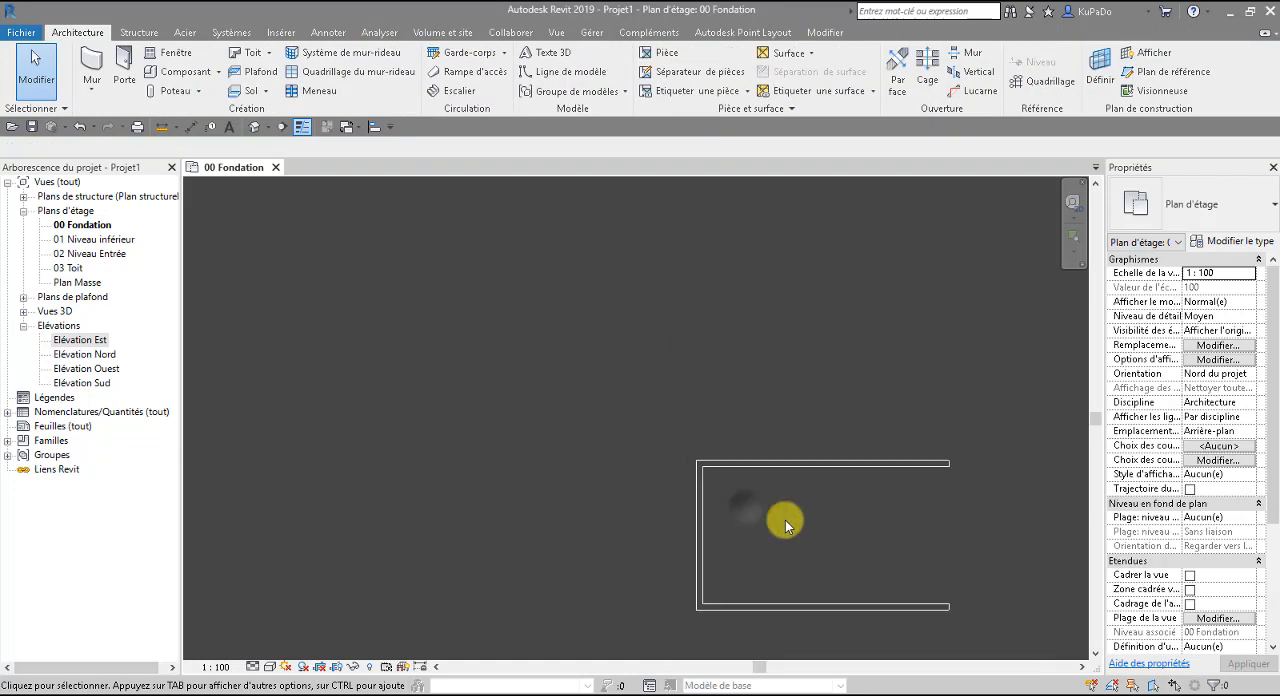
middle_click_drag(785, 520, 700, 409)
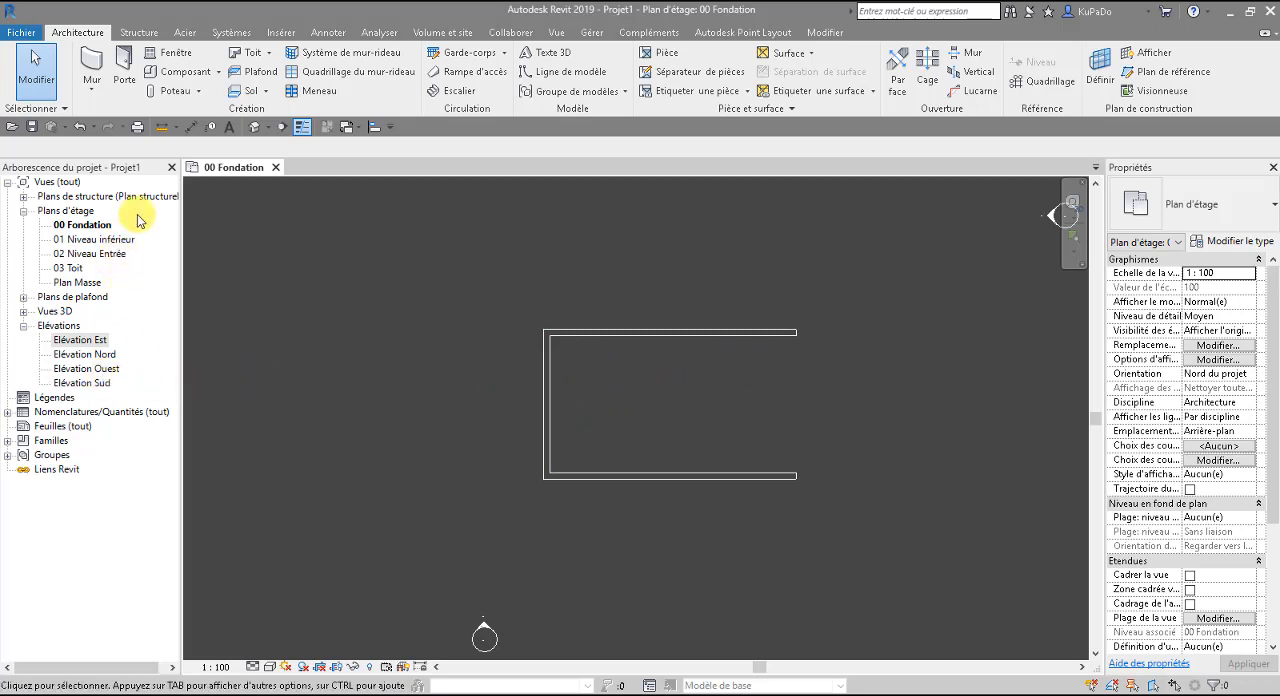
Inspect the height of the retaining walls against level 02 Niveau Entrée in the 3D view from several angles, and close that view.
left_click(252, 127)
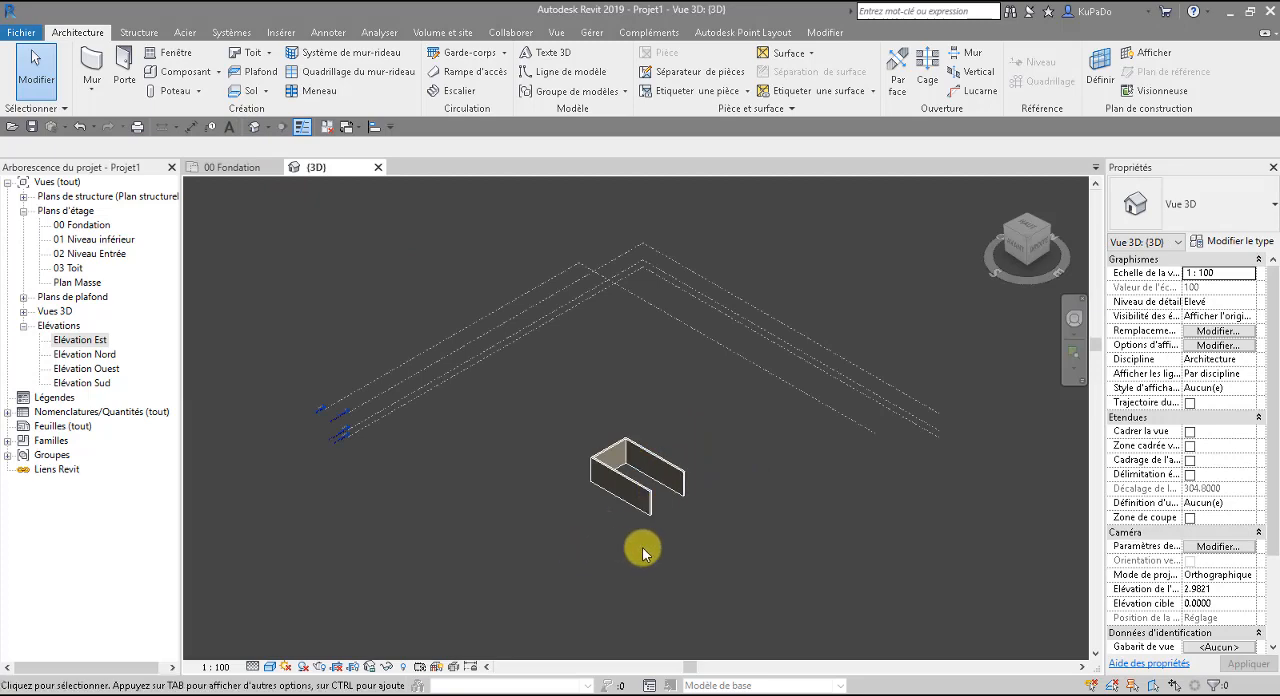
middle_click_drag(642, 547, 694, 406, "shift")
scroll(692, 450, "up", 3)
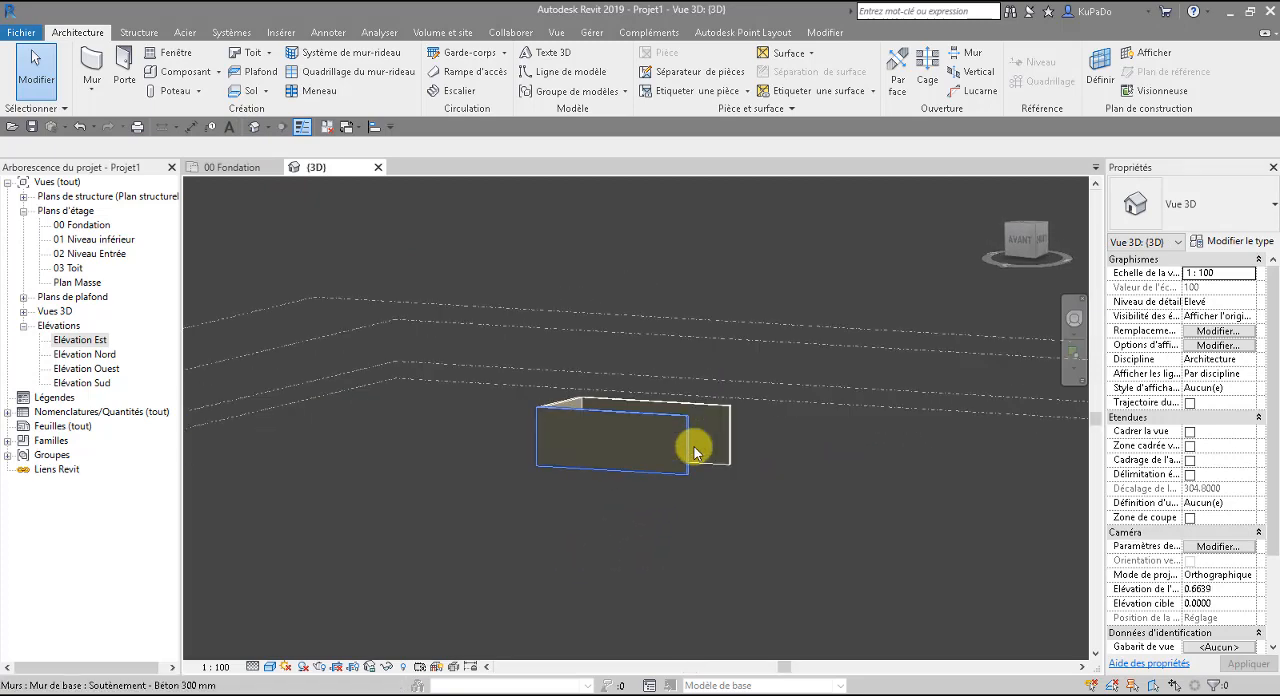
middle_click_drag(692, 450, 619, 455, "shift")
left_click(612, 382)
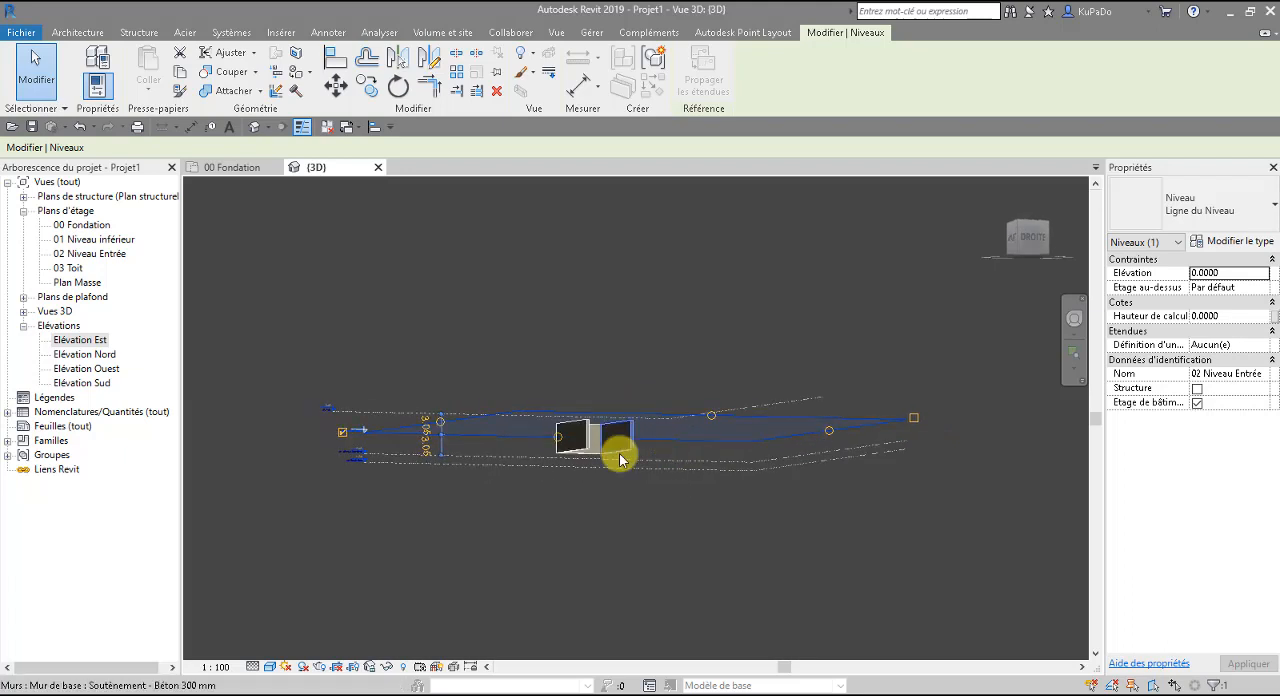
scroll(619, 453, "up", 4)
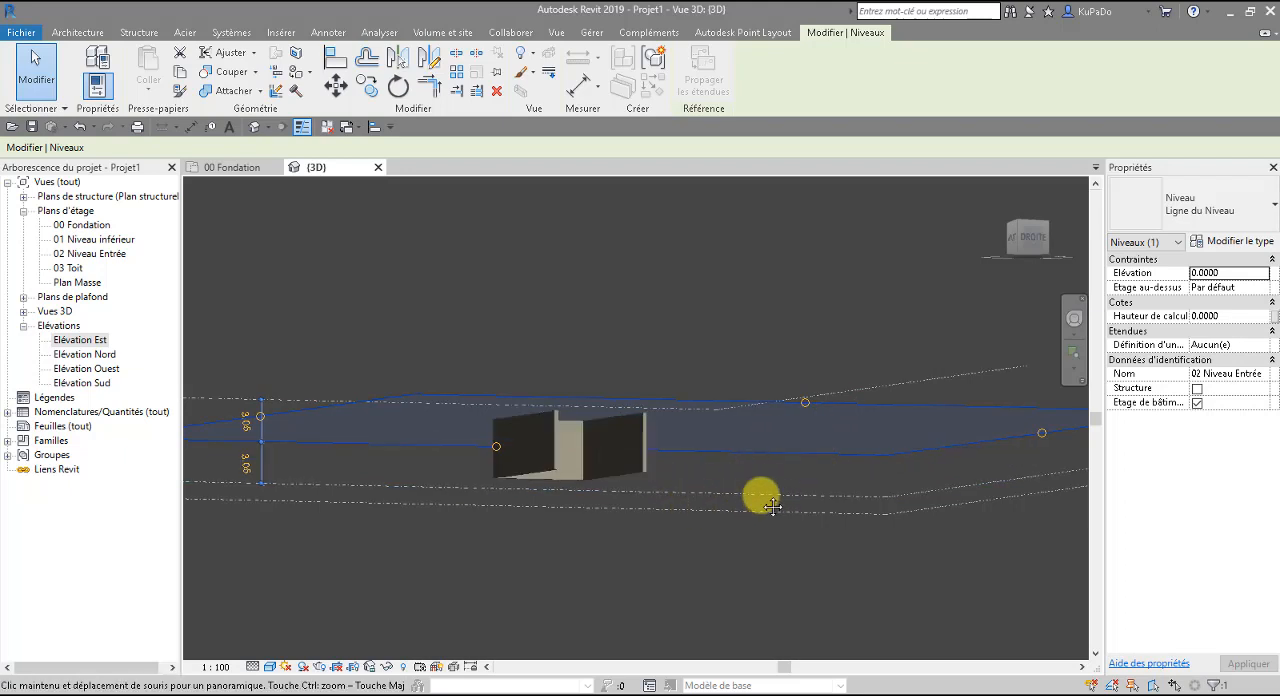
middle_click_drag(773, 507, 820, 489)
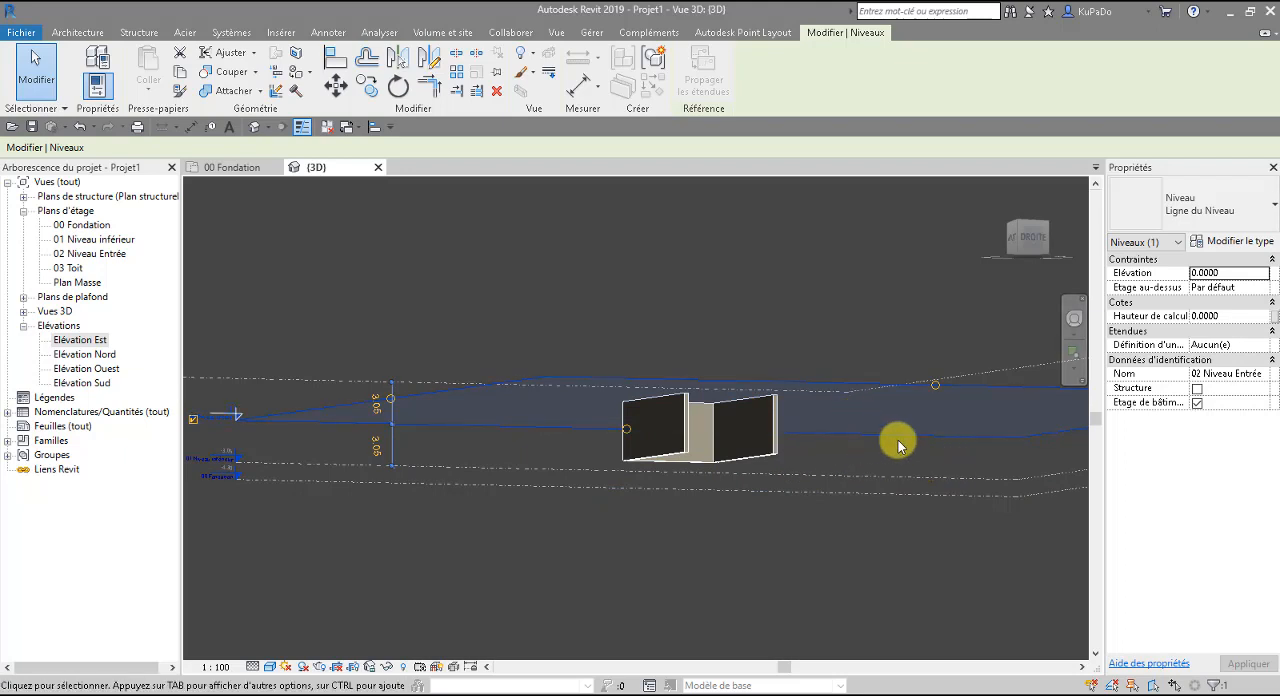
middle_click_drag(894, 445, 837, 480, "shift")
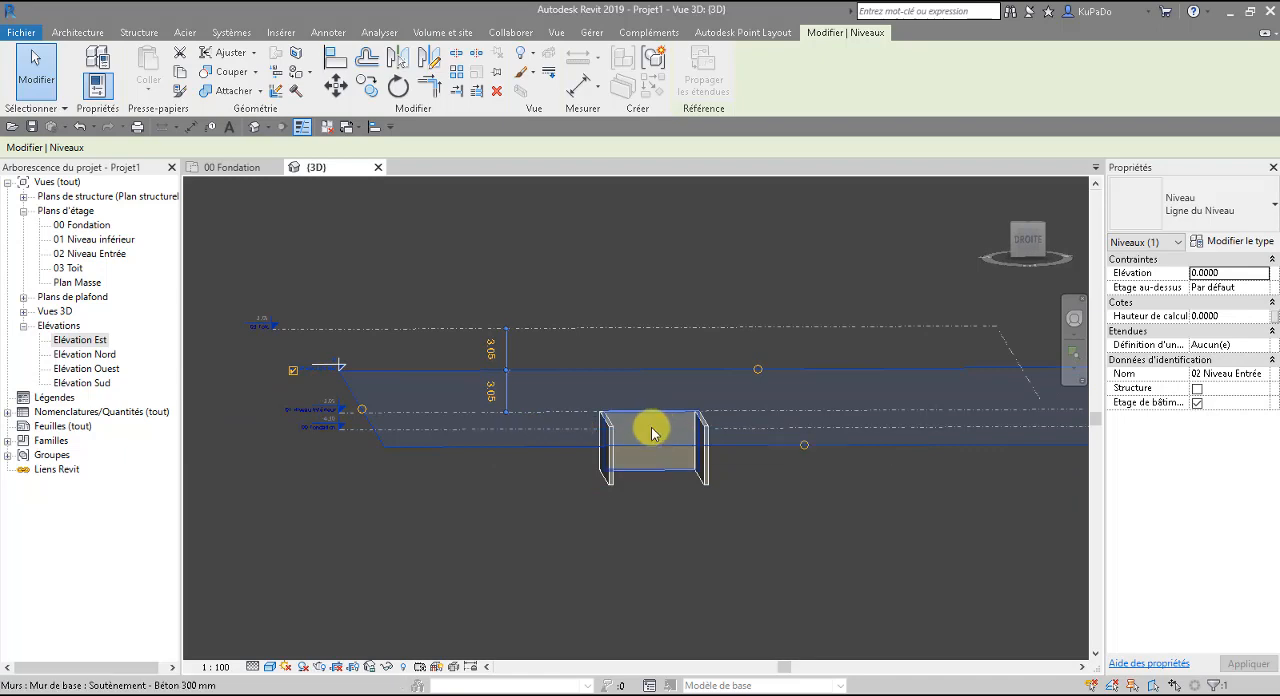
middle_click_drag(737, 523, 749, 443, "shift")
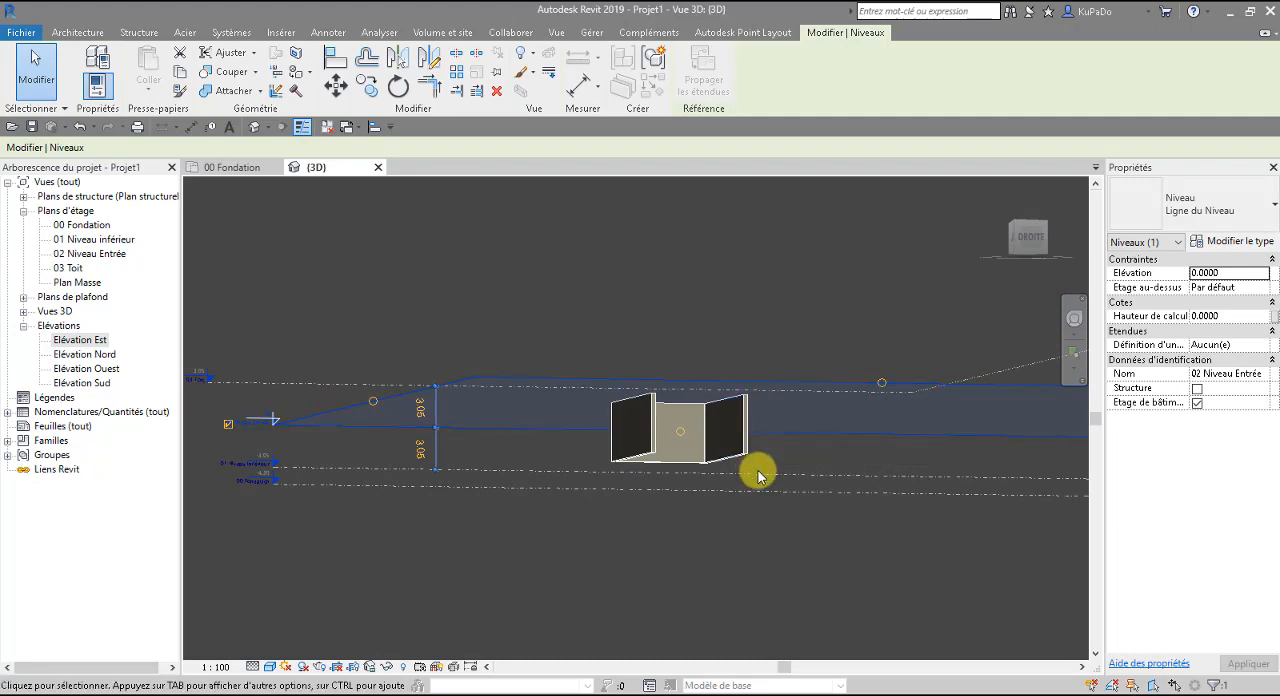
middle_click_drag(769, 474, 765, 543, "shift")
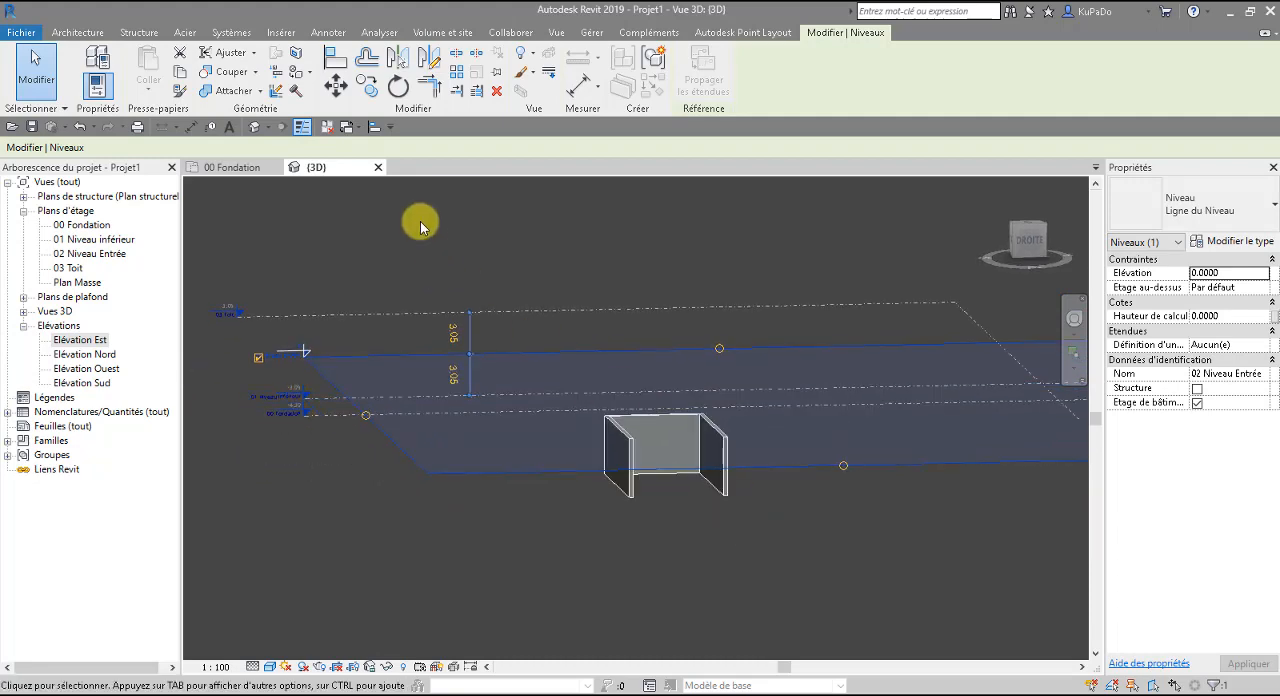
left_click(378, 167)
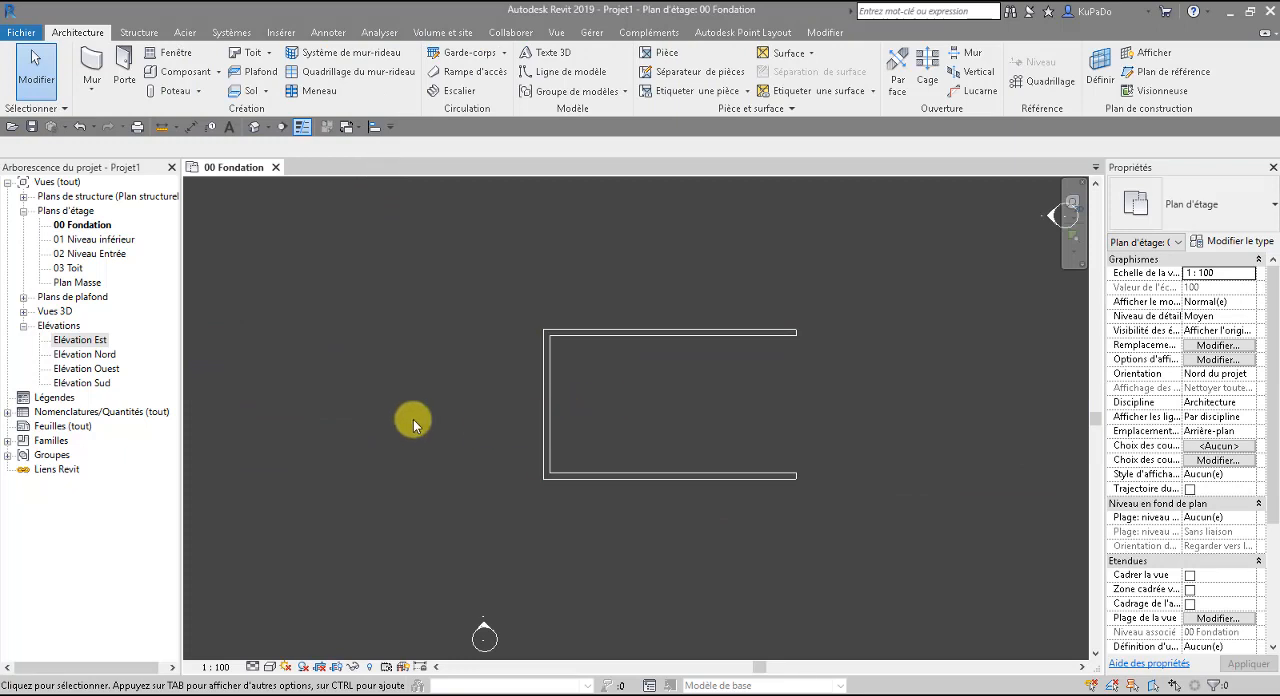
Open the 01 Niveau inférieur floor plan, start the Wall command and look through the available wall types.
double_click(96, 240)
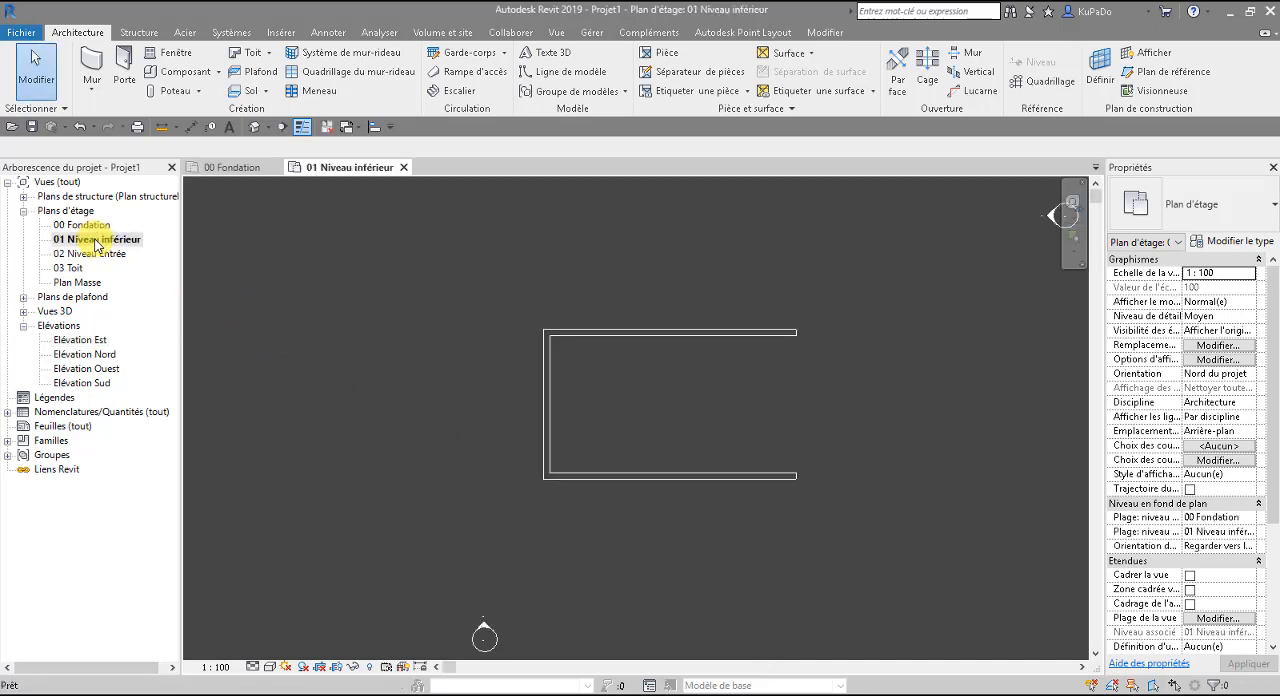
left_click(107, 88)
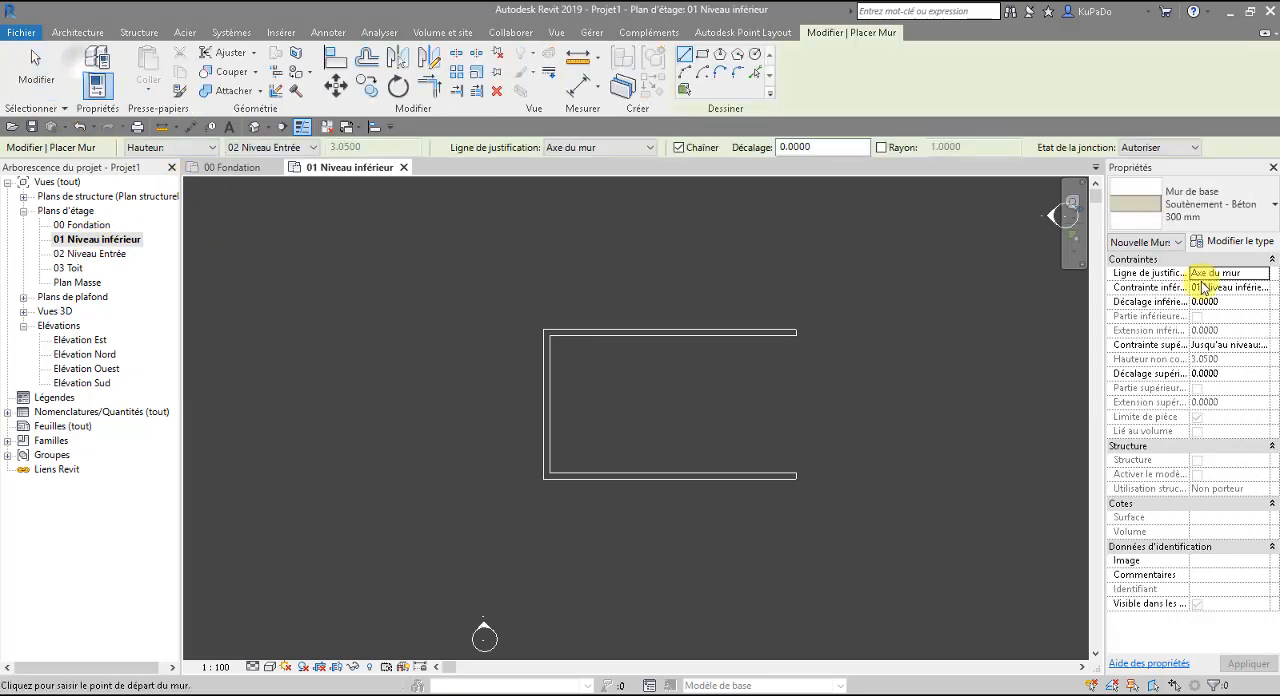
left_click(1270, 218)
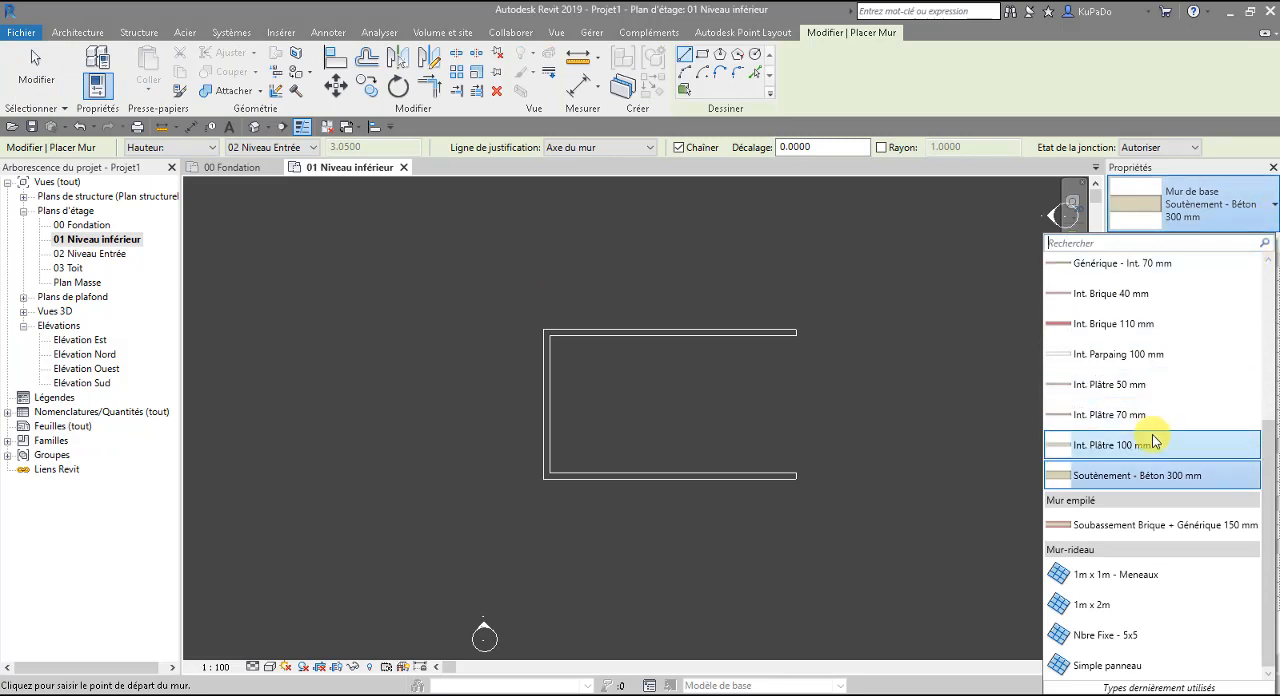
scroll(1155, 440, "up", 3)
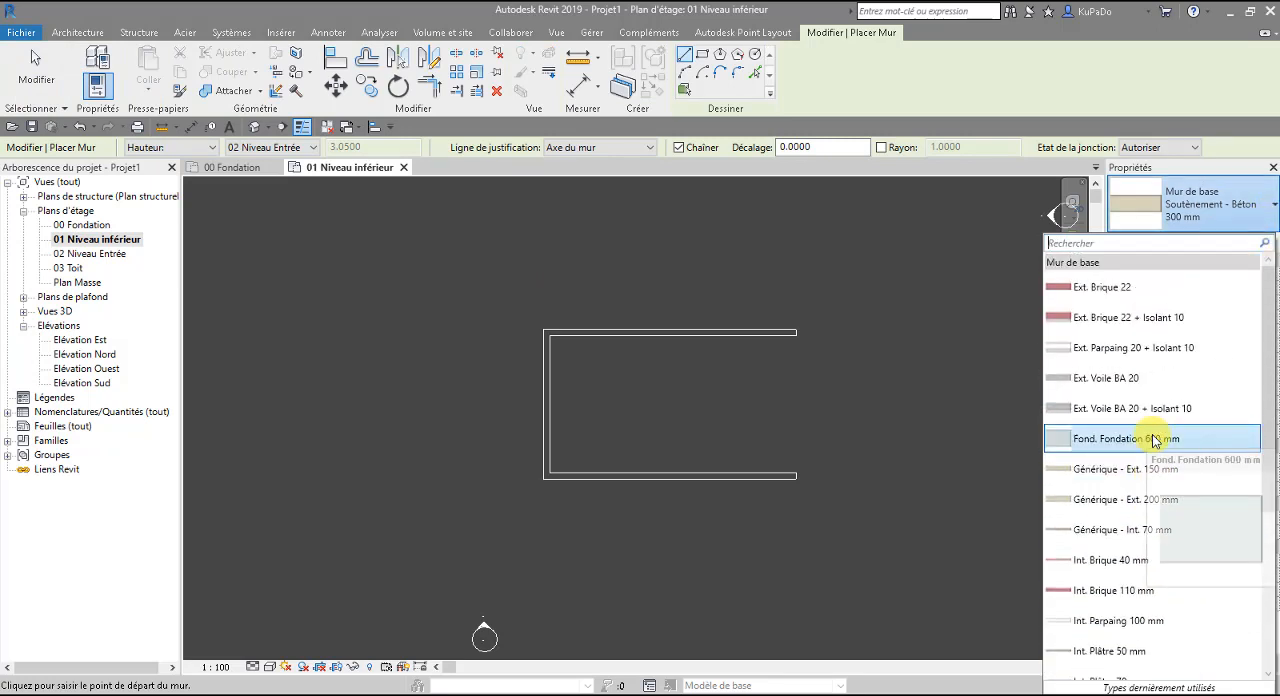
left_click(1219, 166)
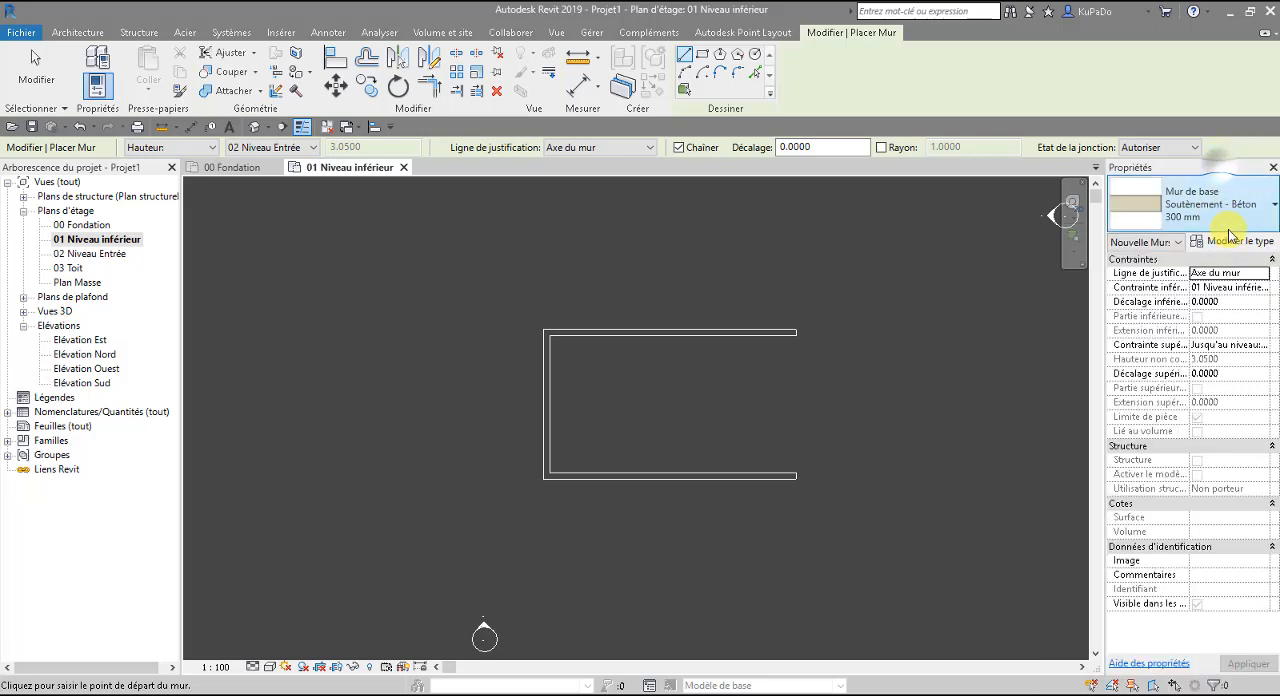
Duplicate the Fond. Fondation 600 mm wall type under the name Fond. Fondation 300 mm.
left_click(1232, 241)
left_click(778, 212)
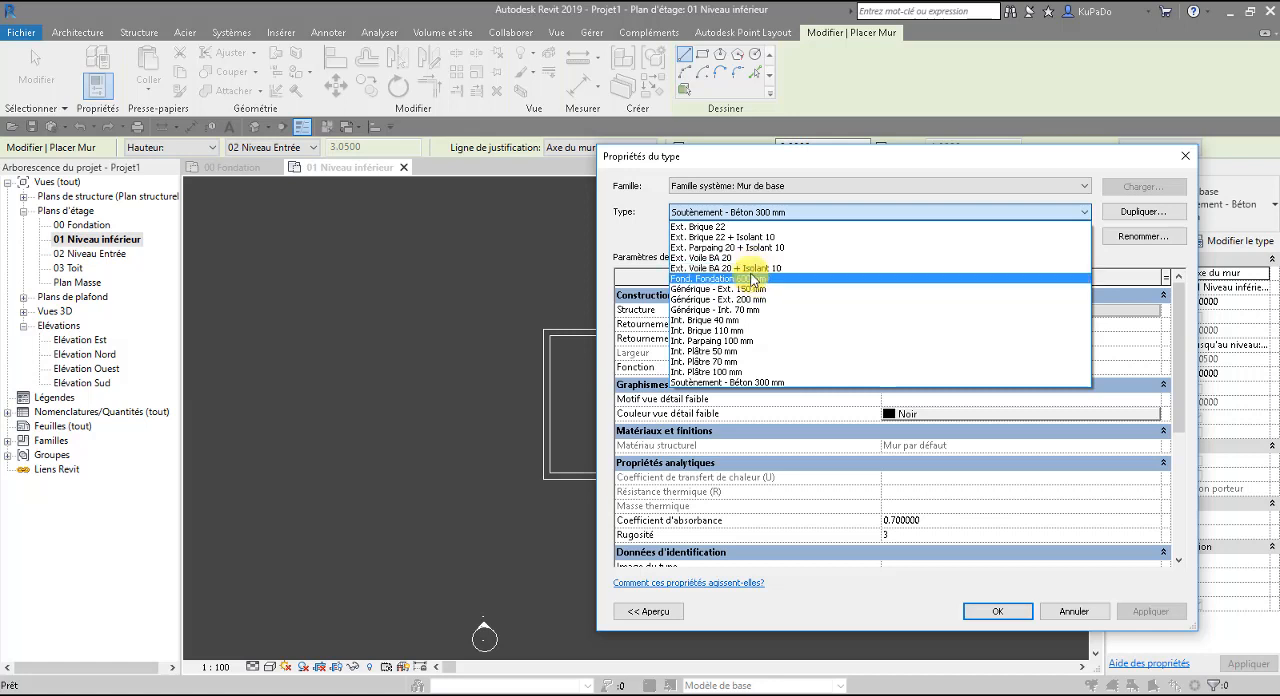
left_click(752, 279)
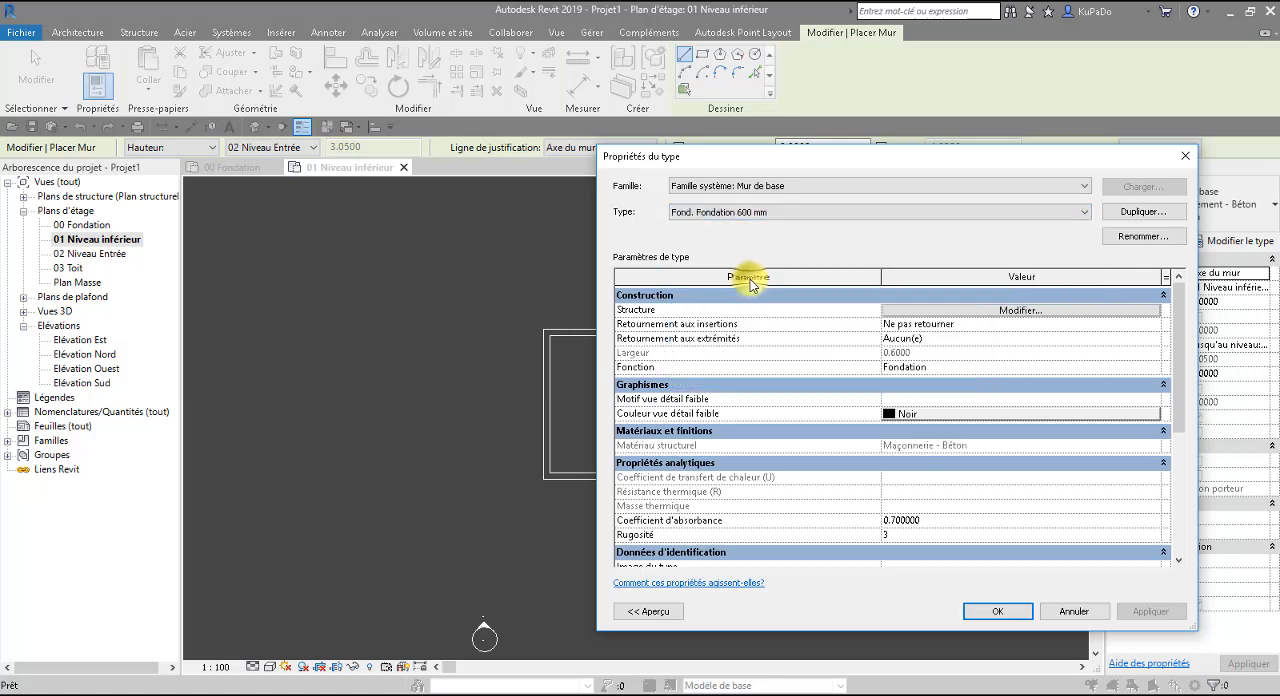
left_click(1141, 211)
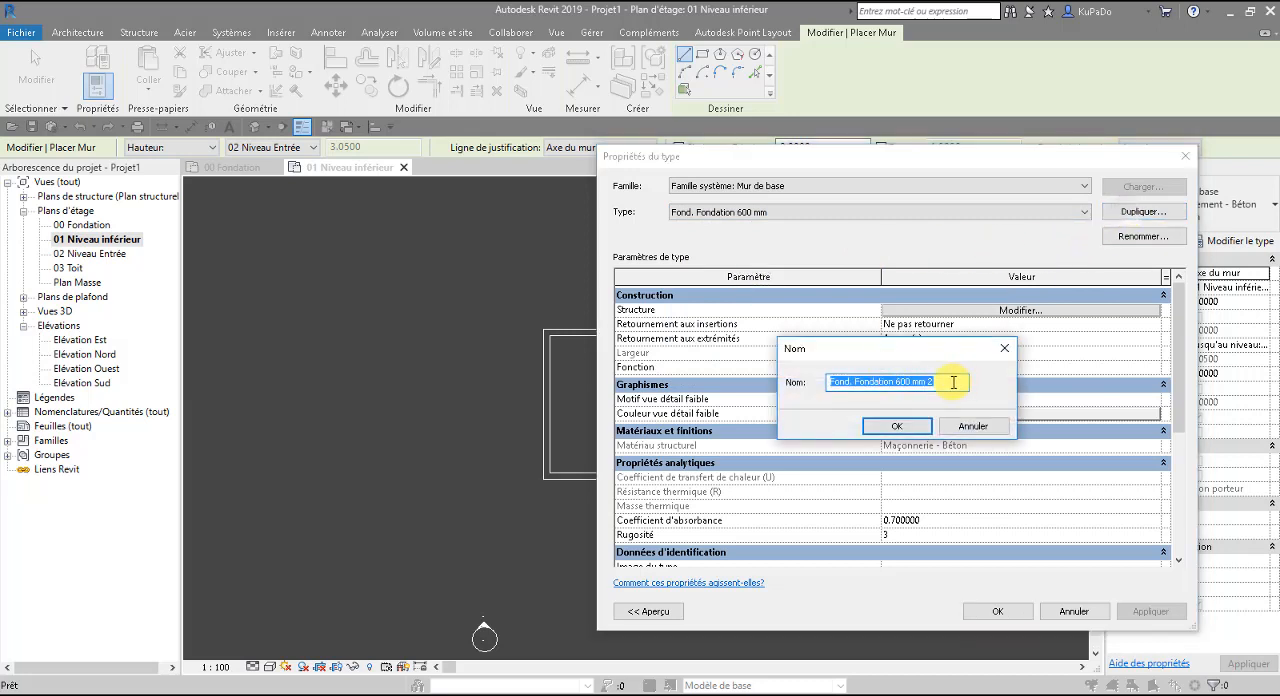
left_click(932, 381)
key("BackSpace")
key("BackSpace")
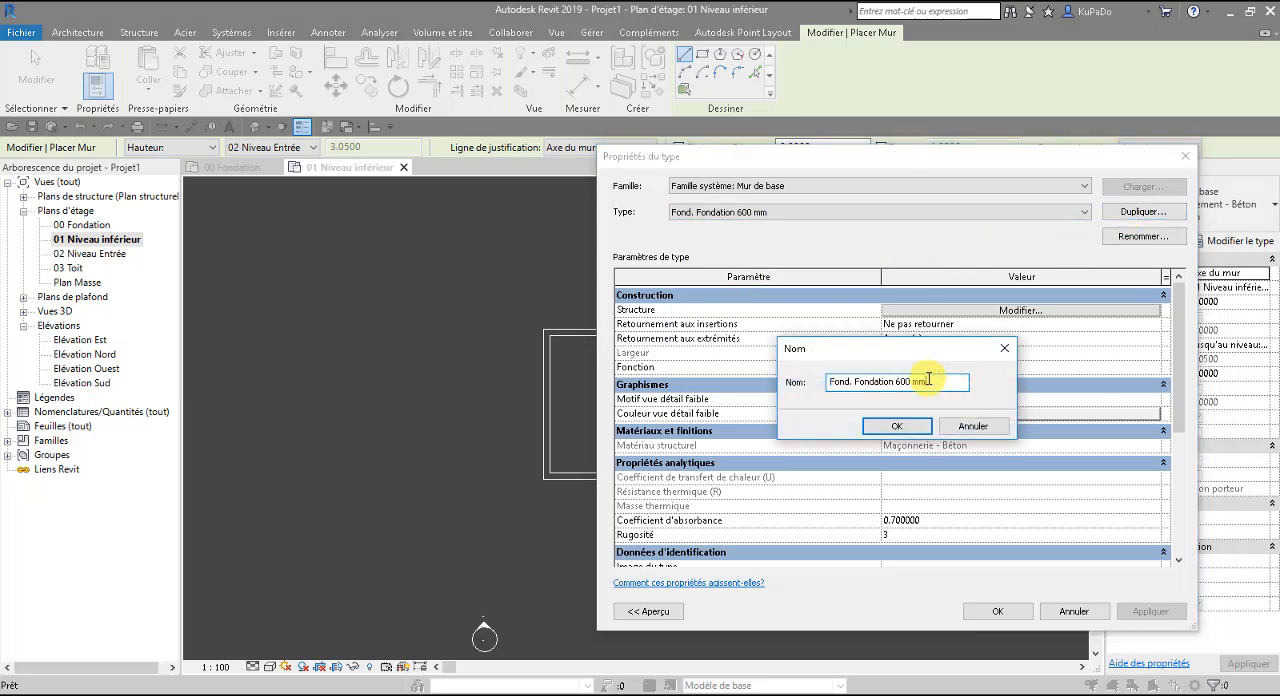
left_click(897, 422)
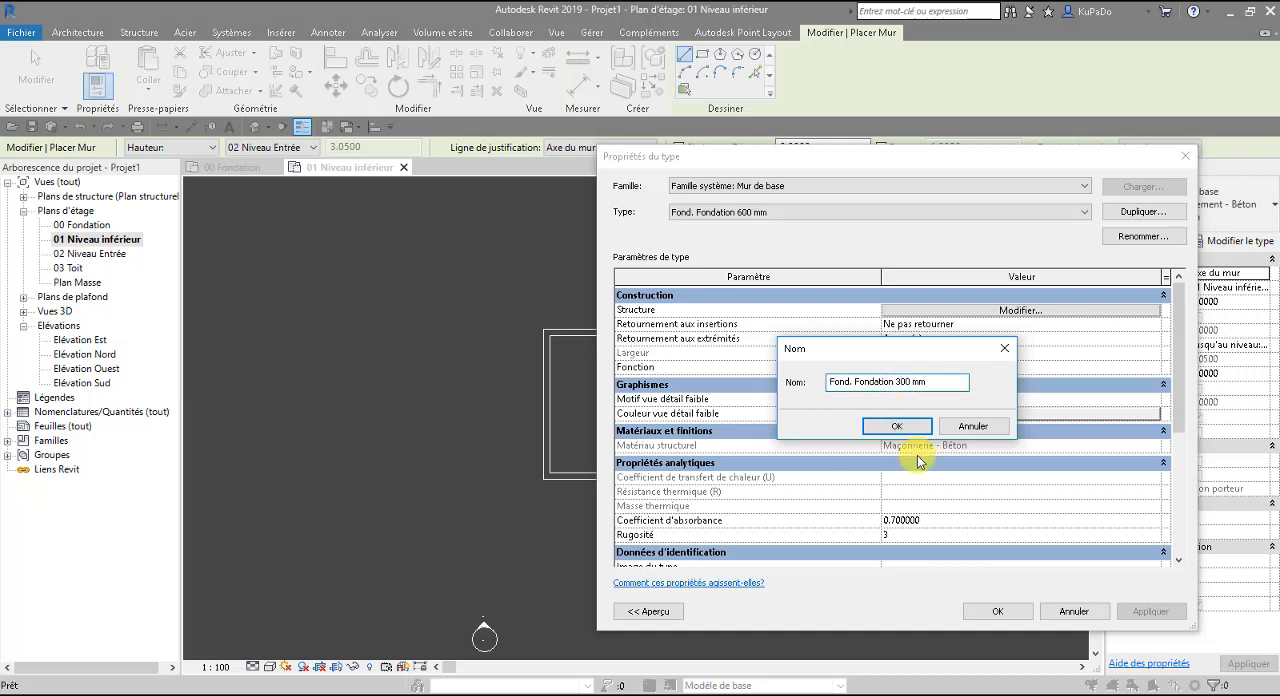
Set the Maçonnerie - Béton structural layer of Fond. Fondation 300 mm to a thickness of 0.3 m and accept the type properties.
left_click(1005, 316)
left_click(1005, 316)
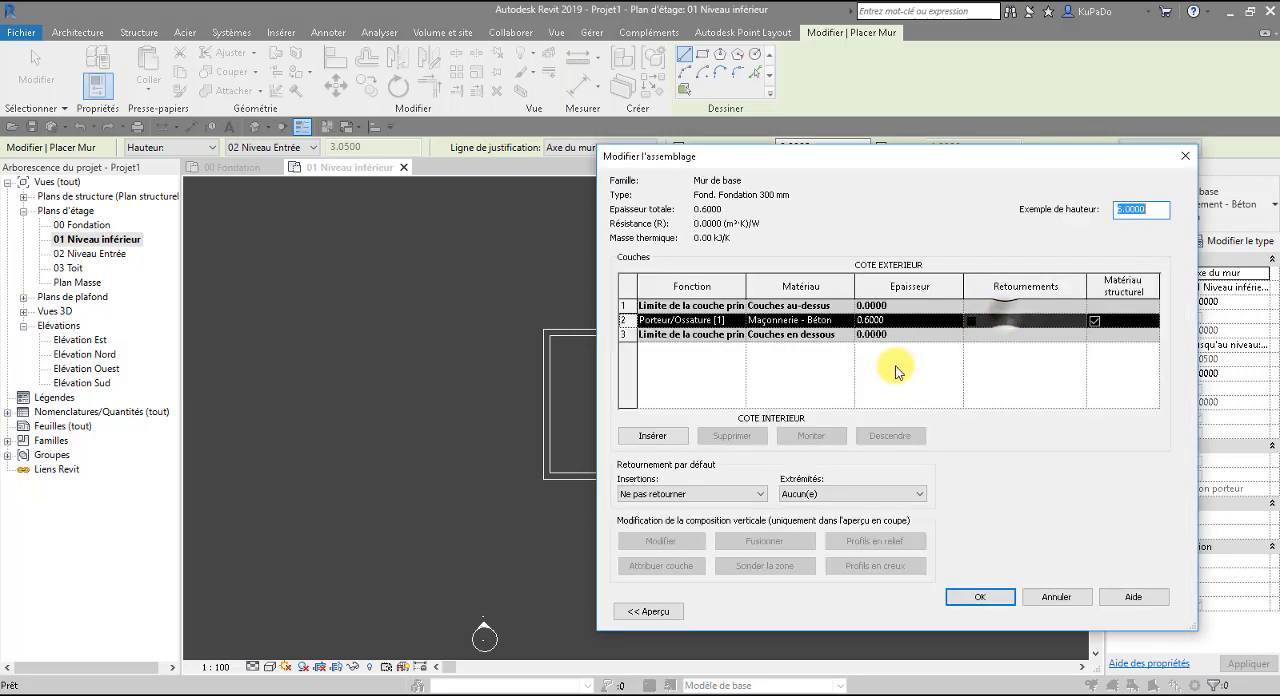
left_click(894, 320)
key("BackSpace")
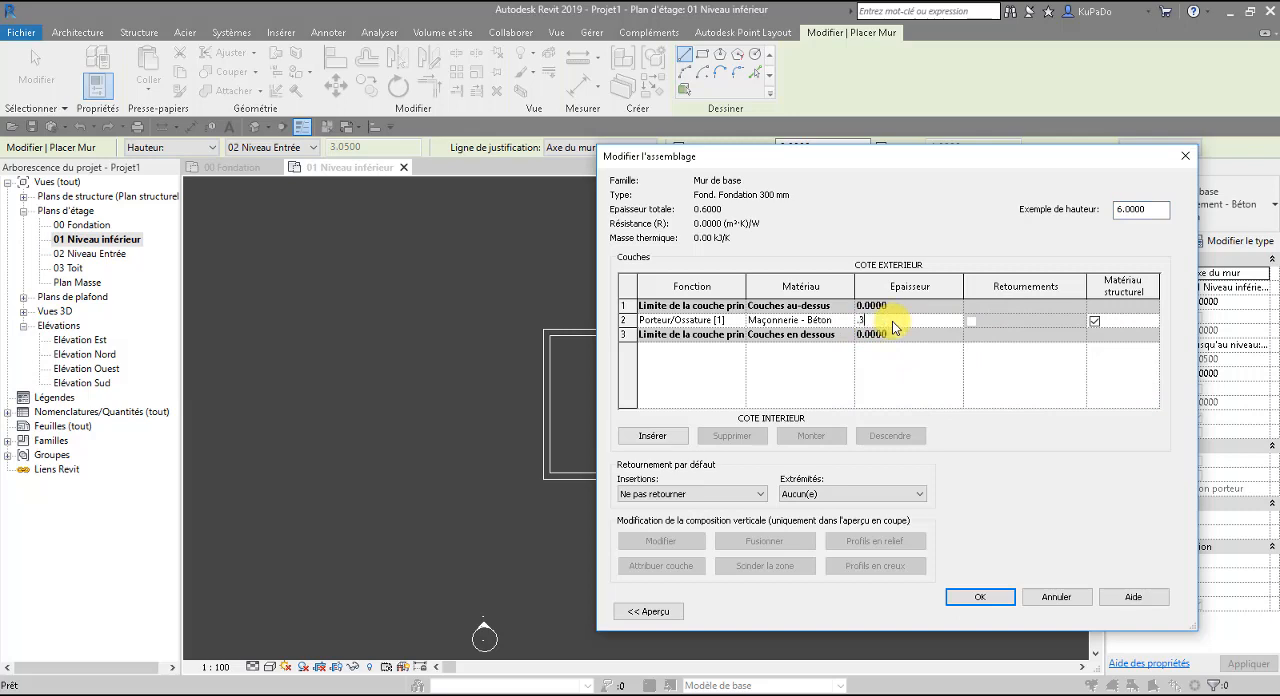
left_click(980, 597)
left_click(993, 611)
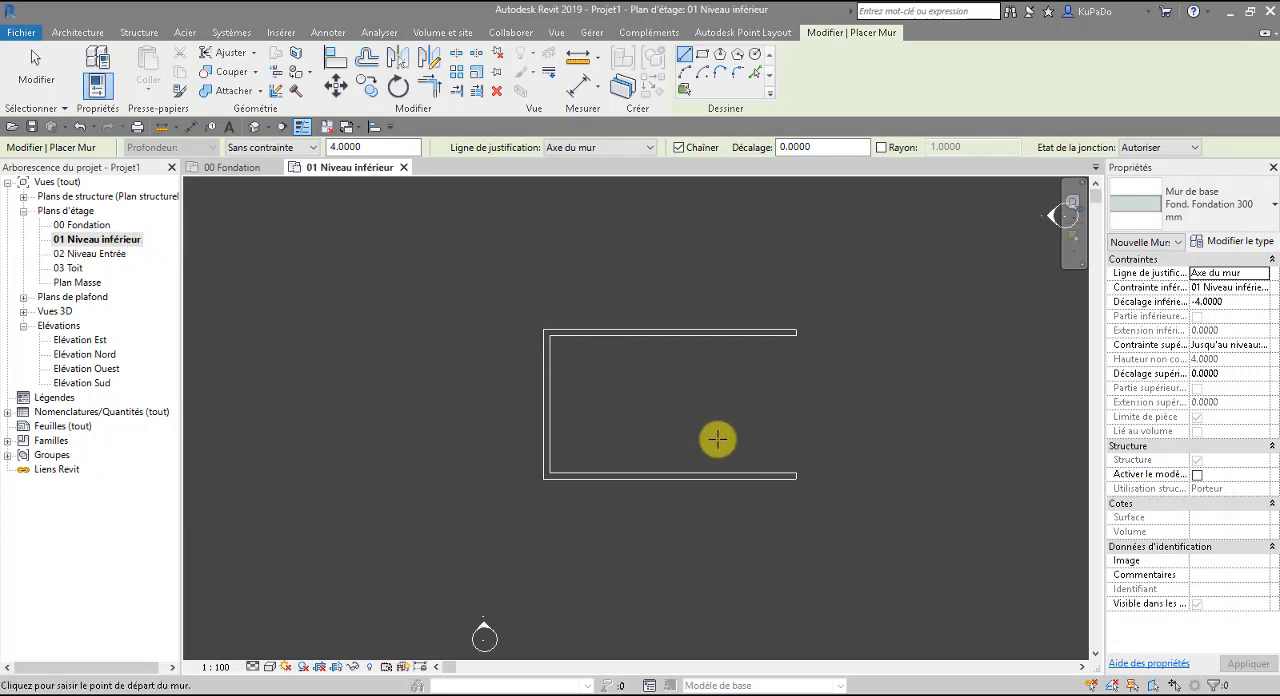
Try to start a Fond. Fondation 300 mm wall at the open end of the south retaining wall.
left_click(801, 474)
key("Escape")
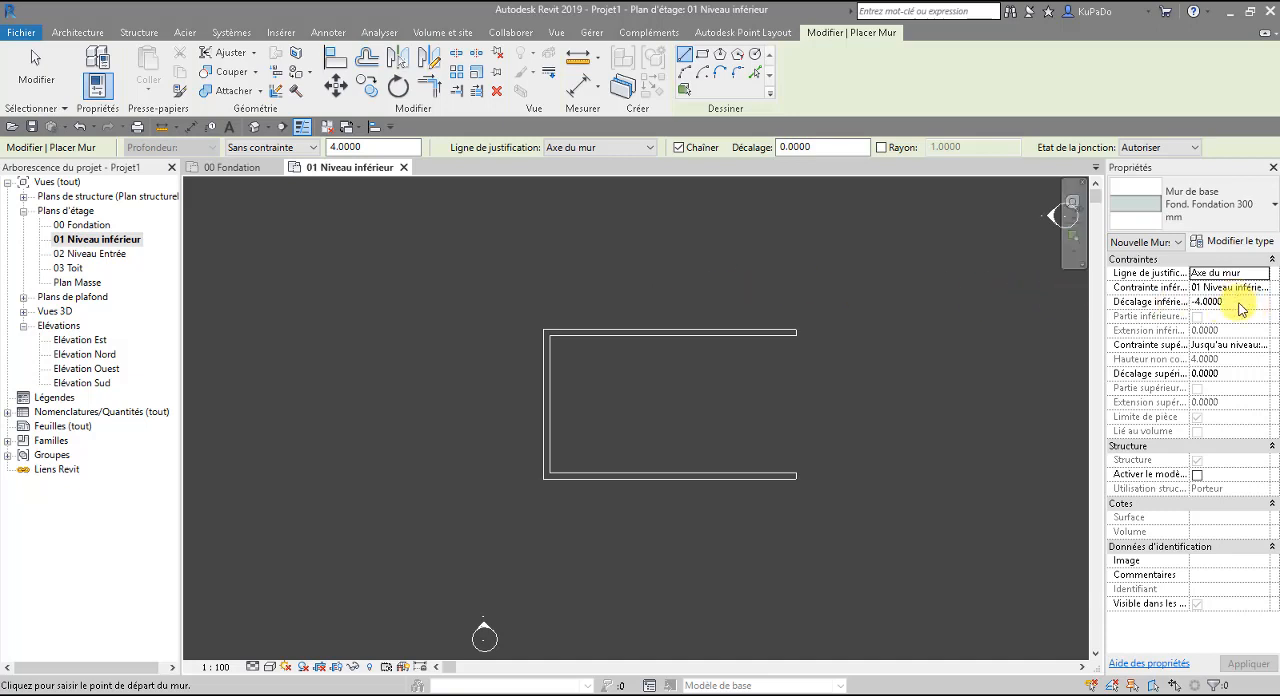
Try to give the new foundation wall a base offset of 0 and a top constraint at level 00 Fondation.
left_click(1250, 303)
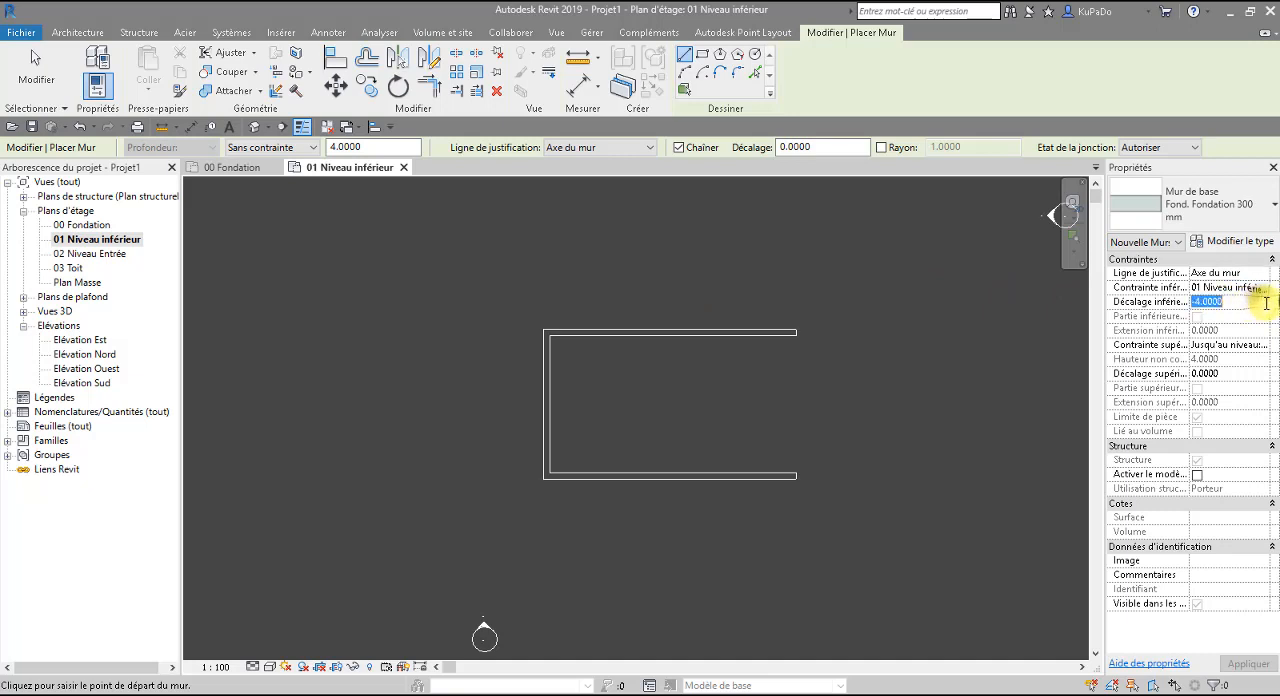
double_click(1244, 303)
type("0")
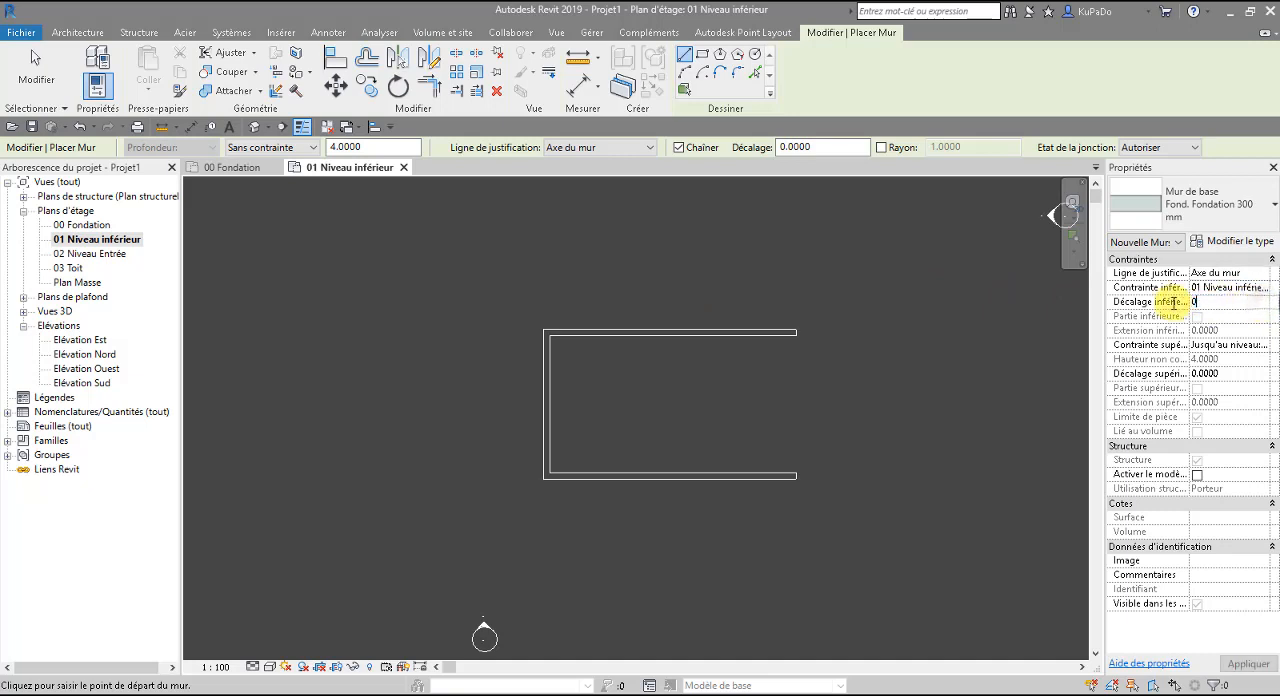
key("Return")
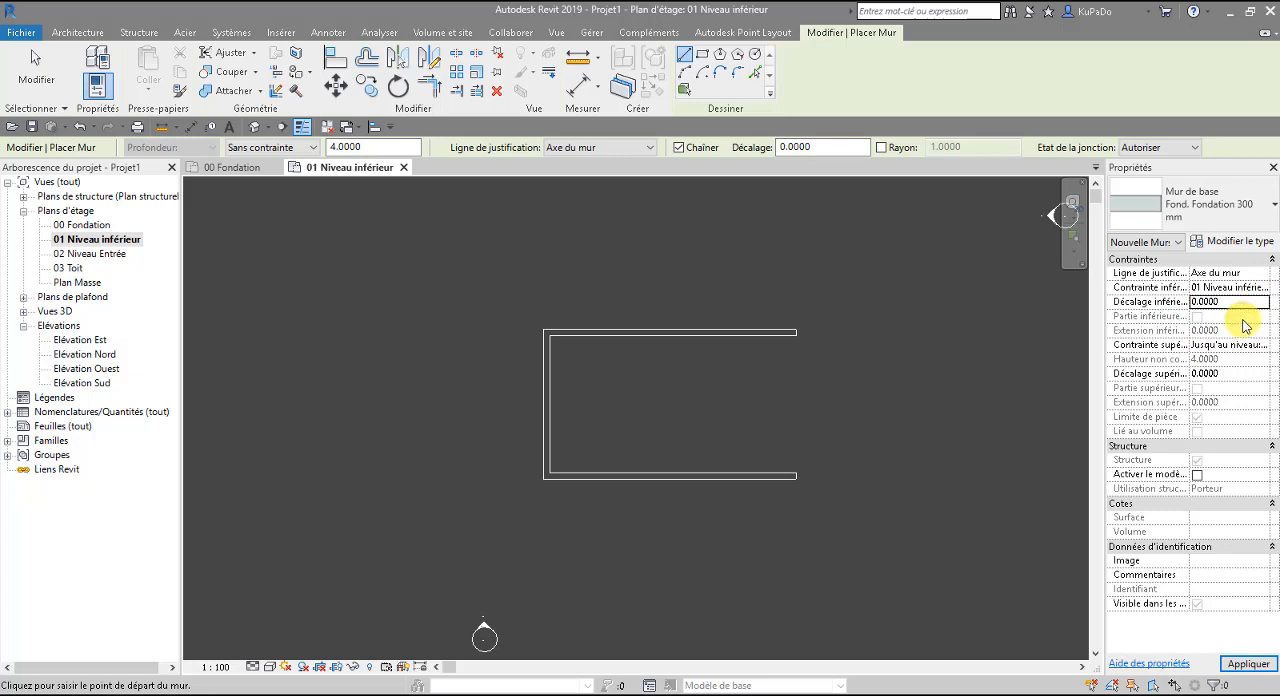
left_click(1264, 346)
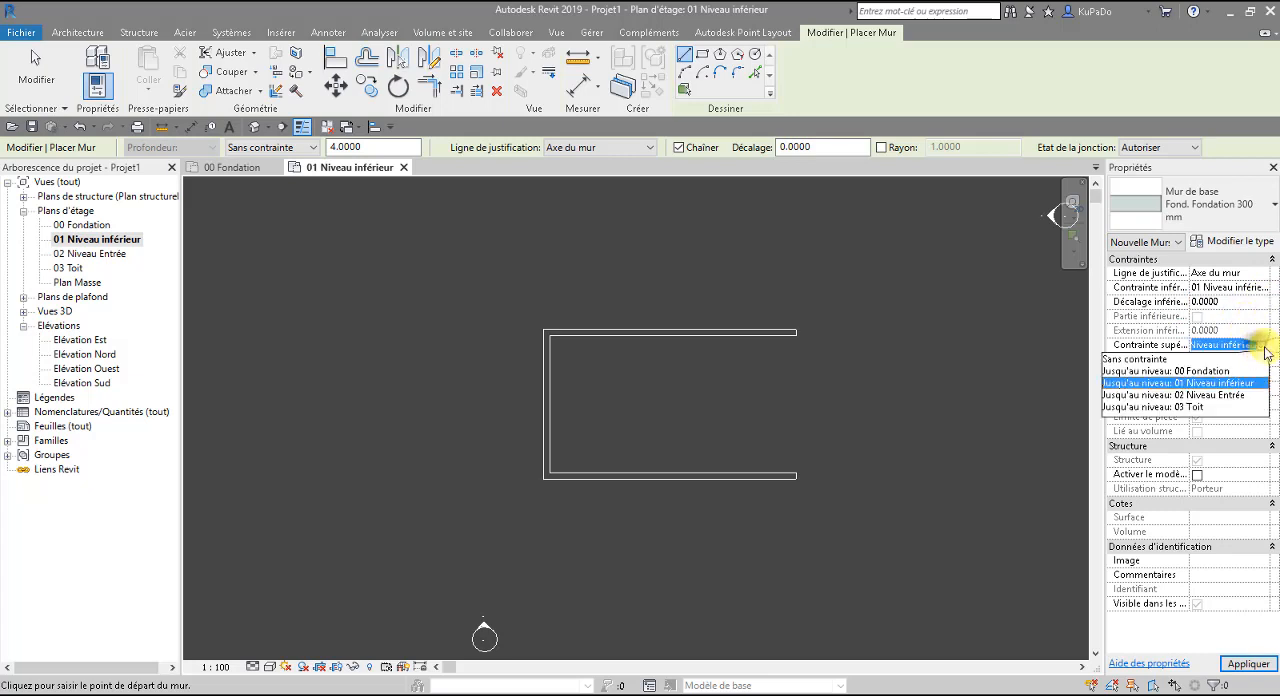
left_click(1205, 372)
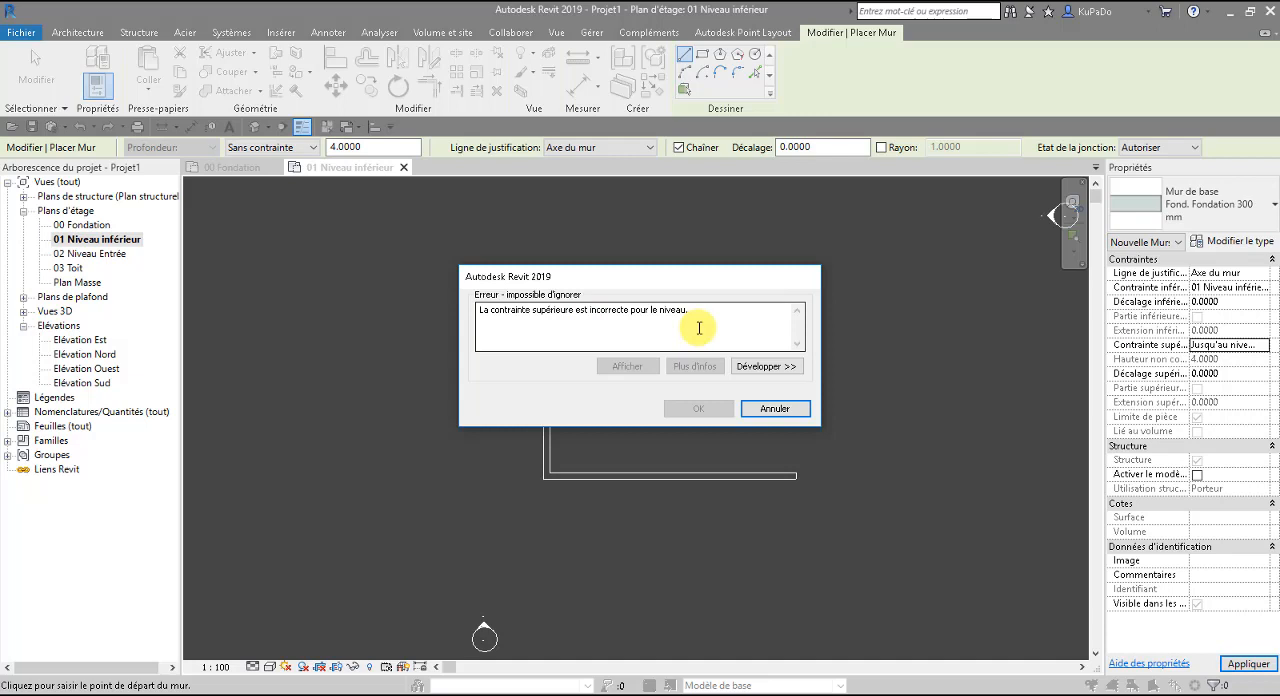
left_click(775, 407)
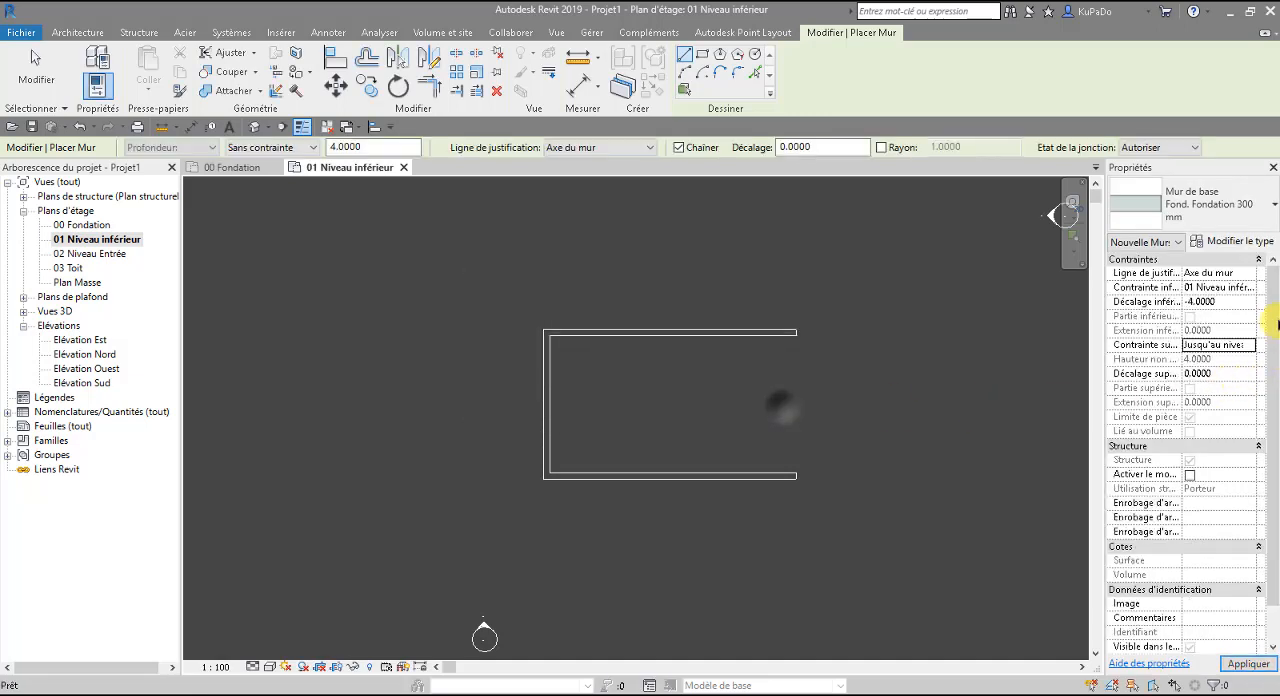
Set the new wall's base constraint to 00 Fondation with a base offset of 0 and its top constraint to 01 Niveau inférieur.
left_click(1249, 289)
left_click(1249, 289)
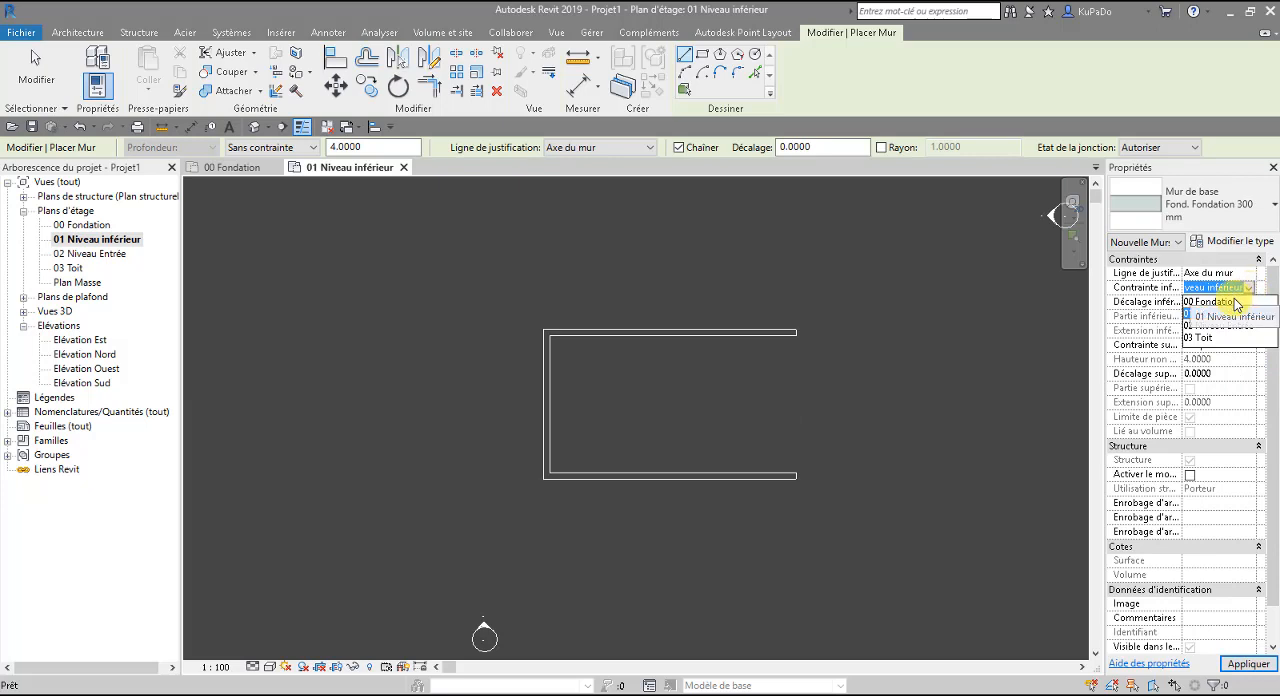
left_click(1234, 312)
left_click(1233, 307)
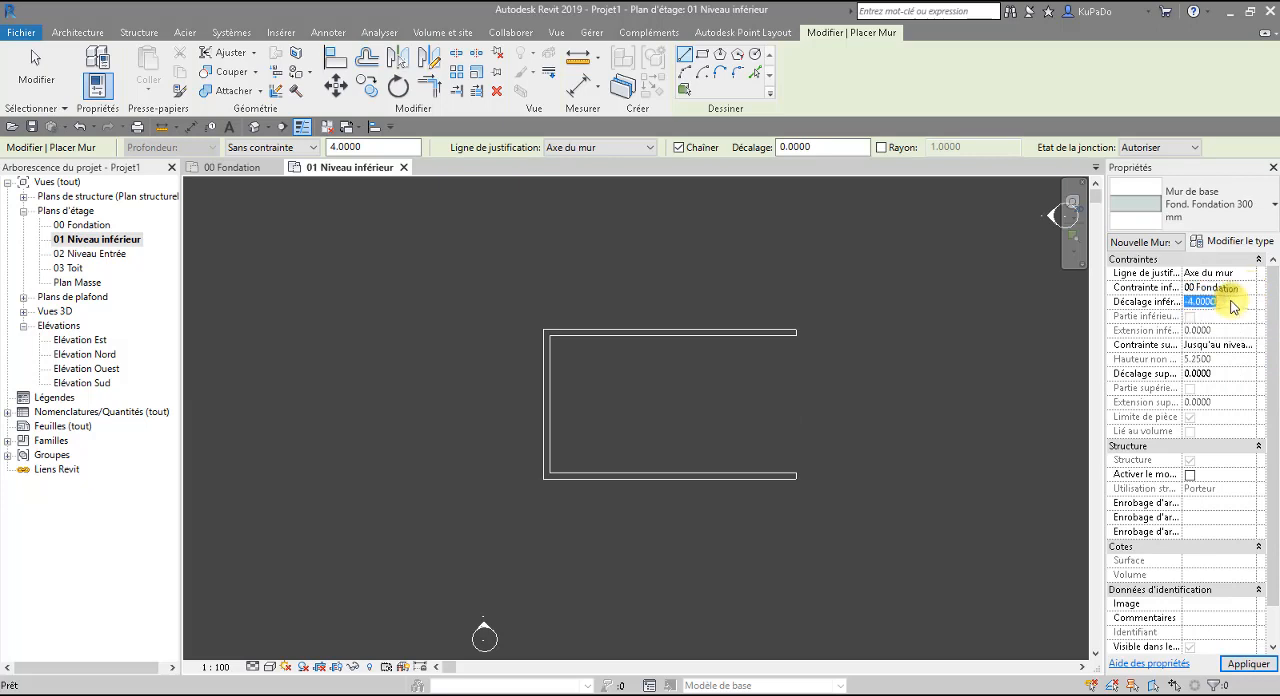
type("0")
left_click(1222, 345)
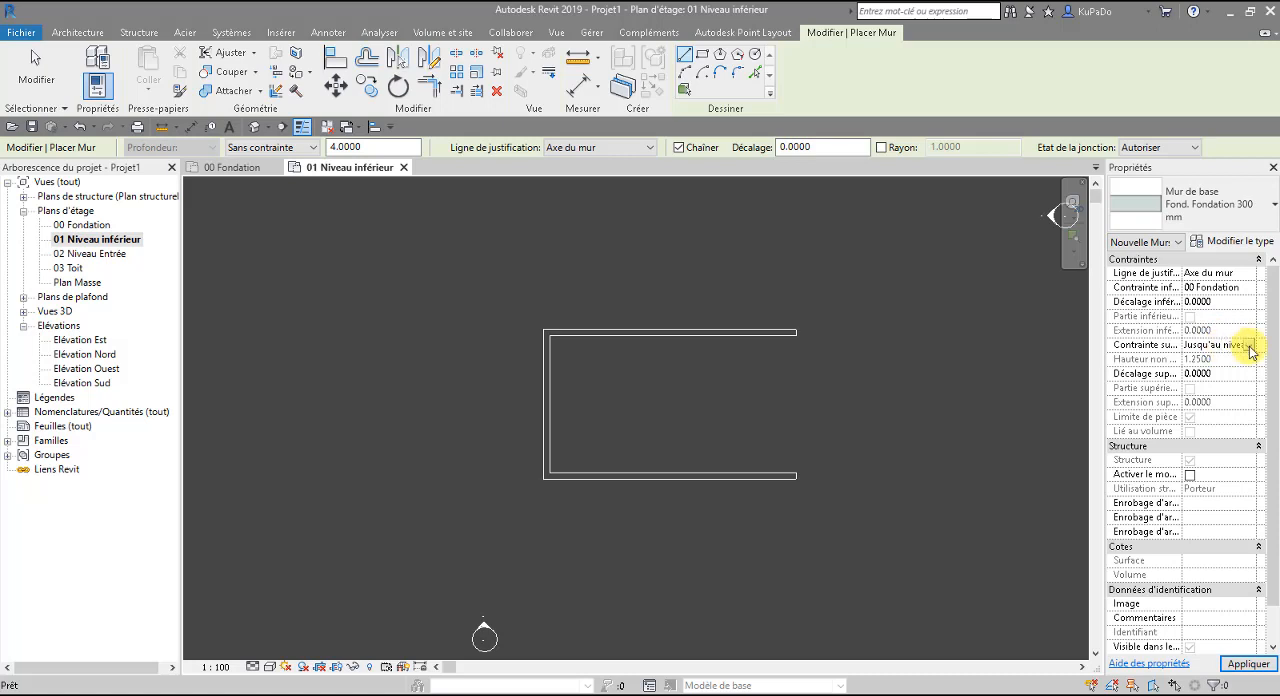
left_click(1248, 345)
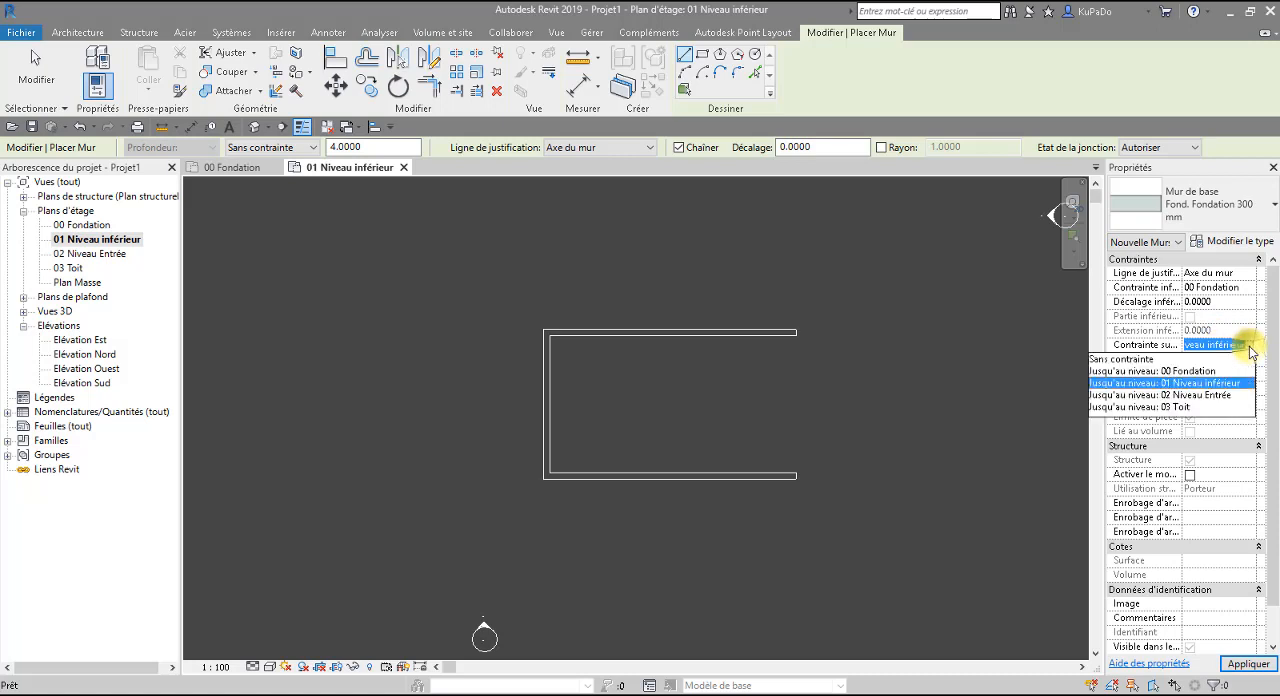
left_click(1204, 384)
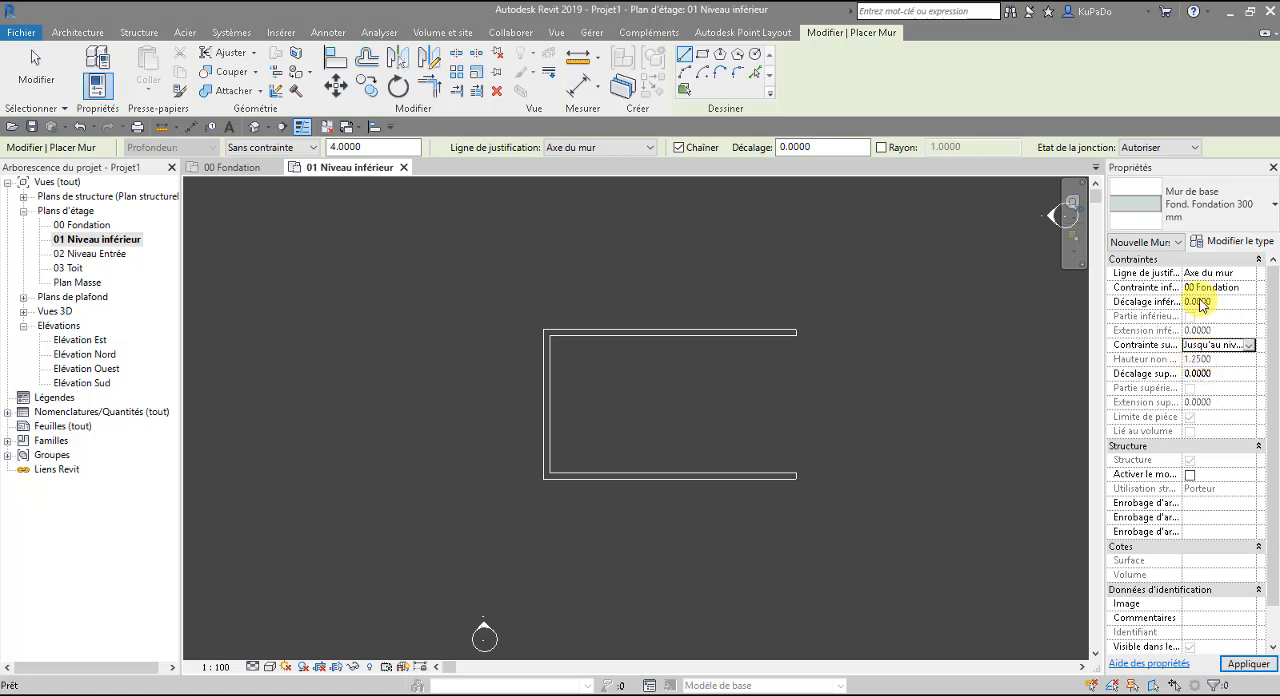
Draw Fond. Fondation 300 mm walls 1.95 m east from the south retaining wall's open end and 1 m north.
scroll(792, 474, "up", 3)
left_click(790, 474)
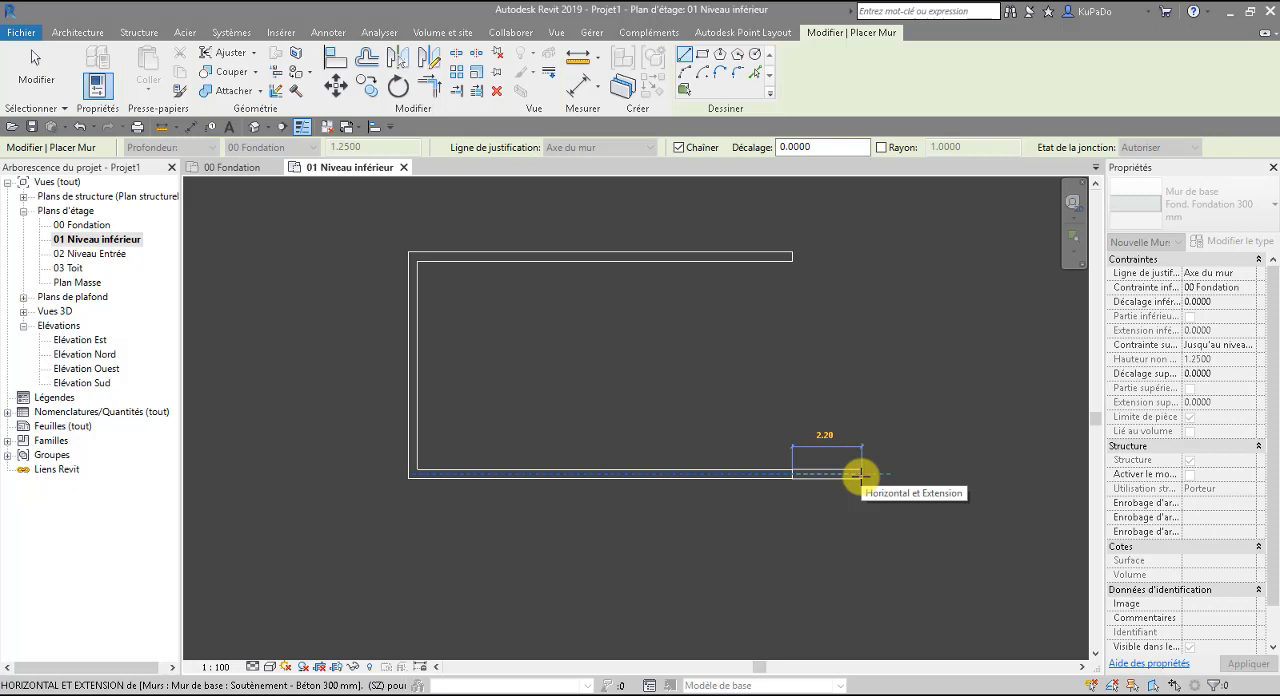
type("1.95")
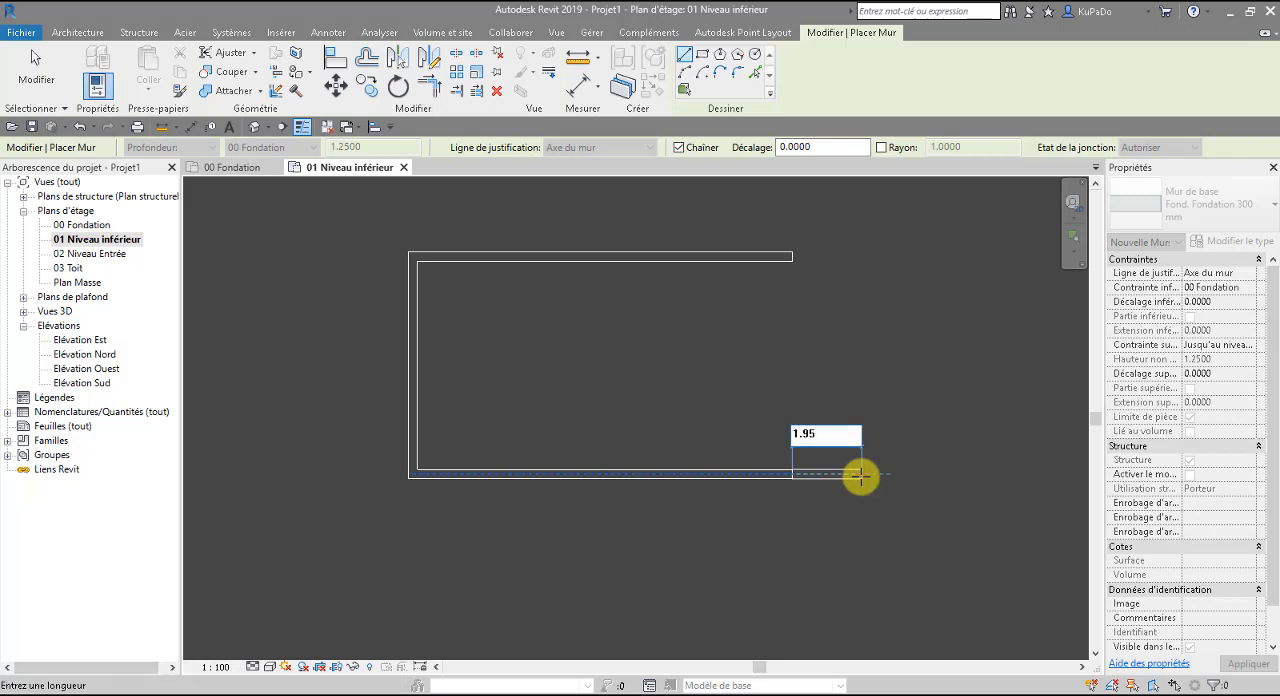
key("Return")
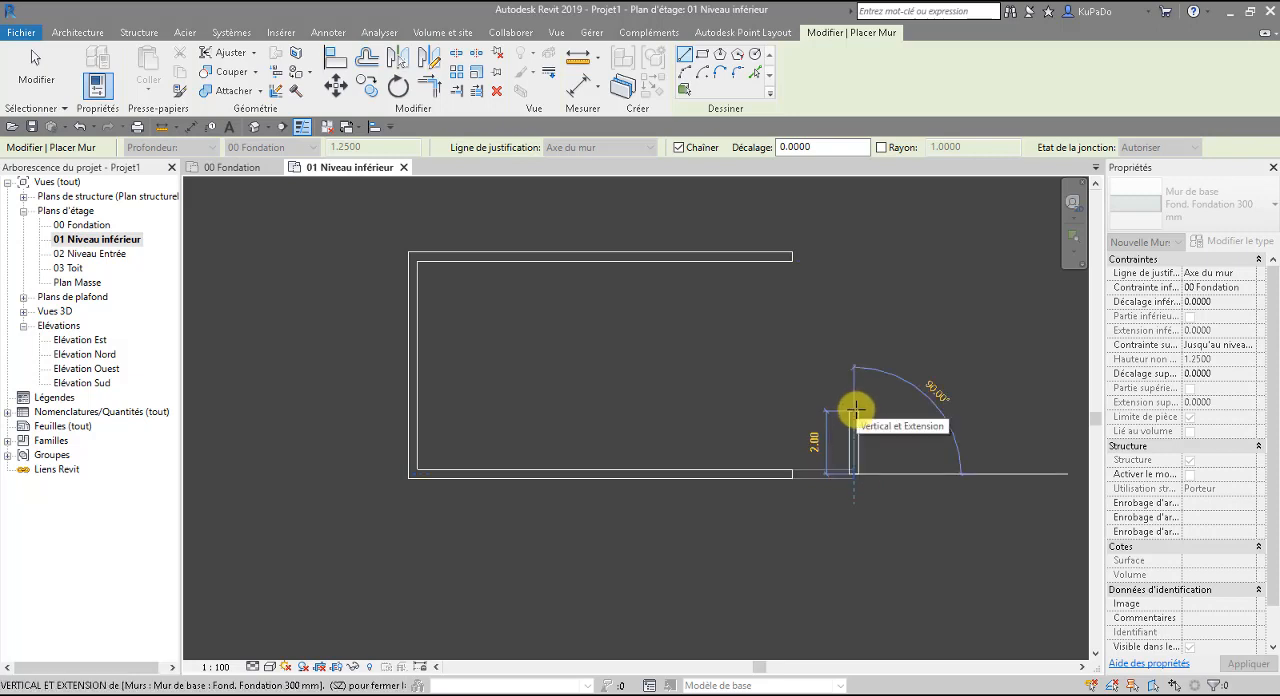
type("3.15")
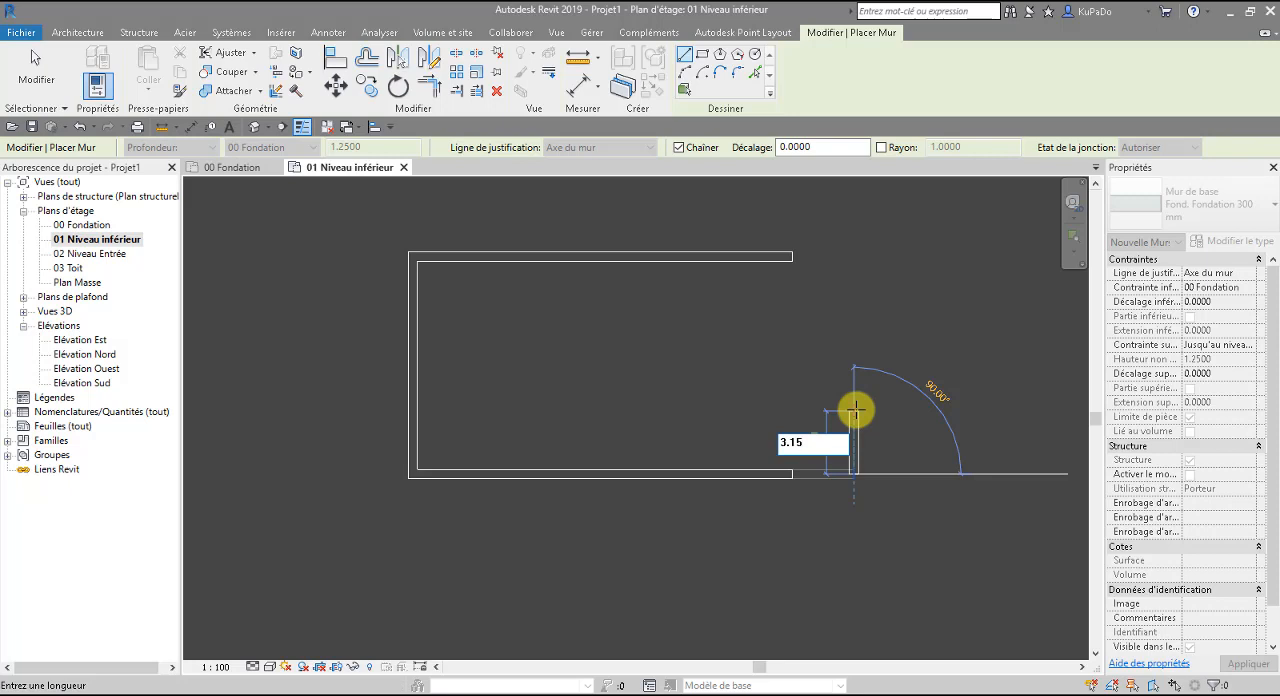
key("BackSpace")
key("BackSpace")
key("BackSpace")
key("BackSpace")
type("1")
key("Return")
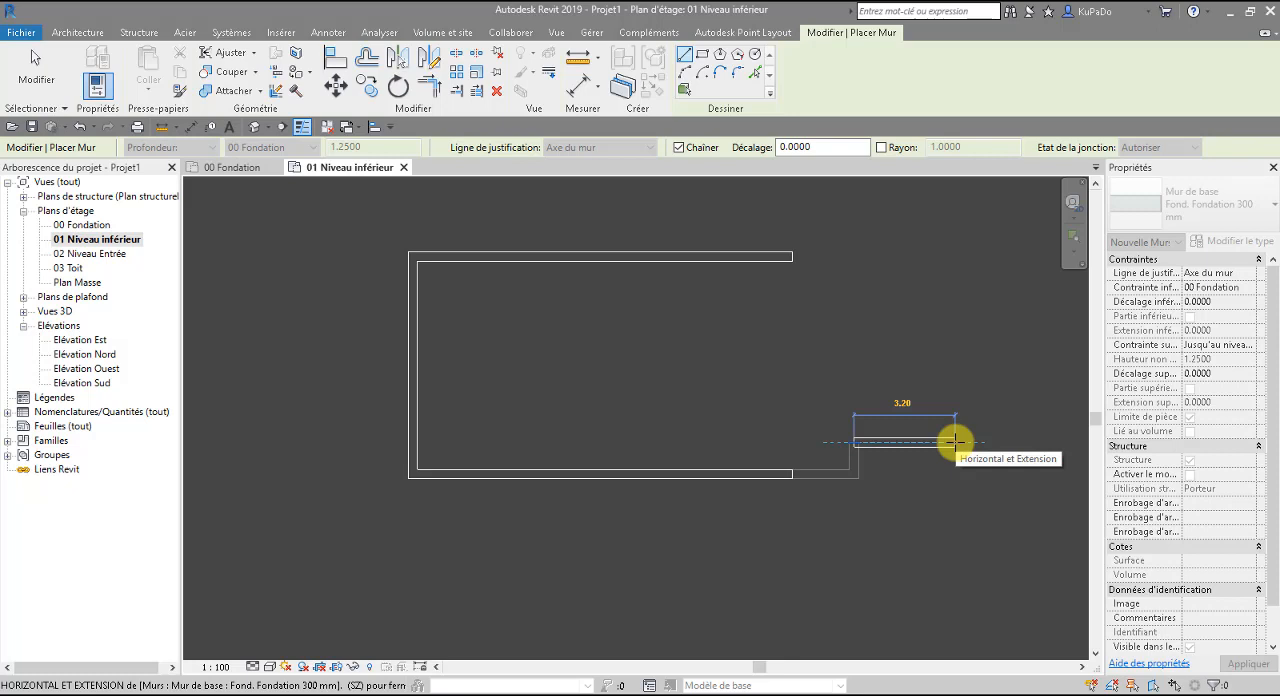
Continue the foundation walls 3.15 m east, north into line with the north retaining wall, and west to its open end.
type("3.15")
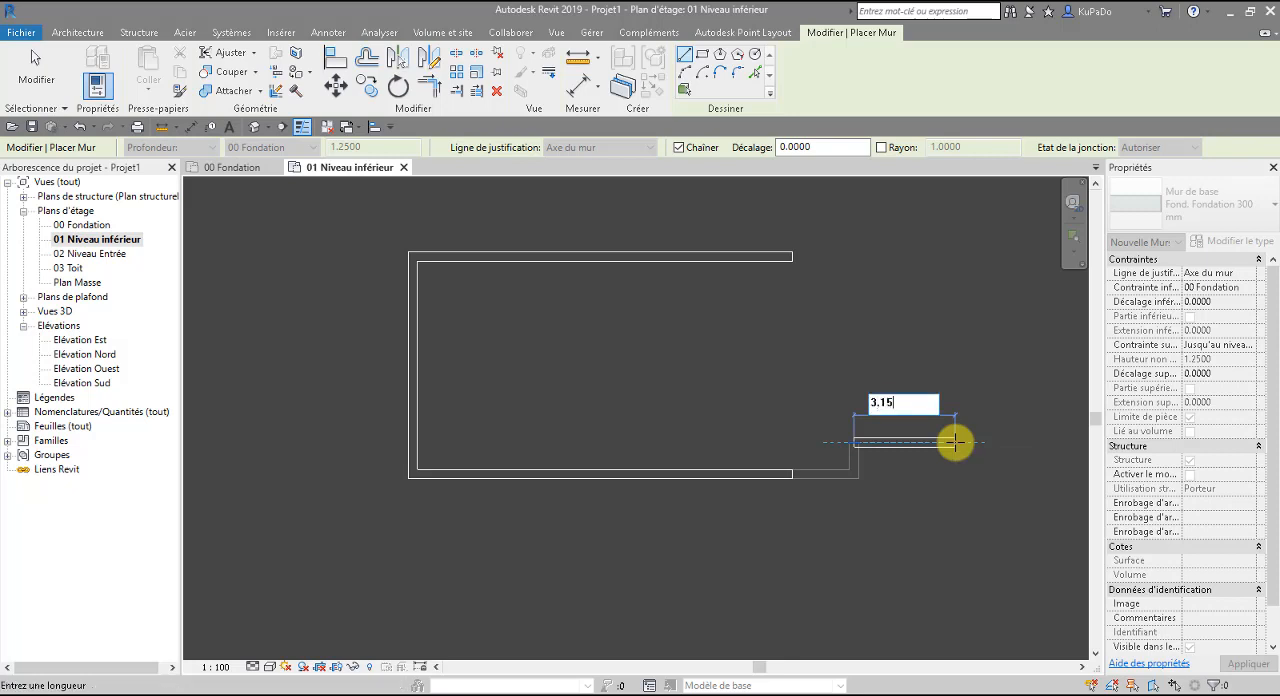
key("Return")
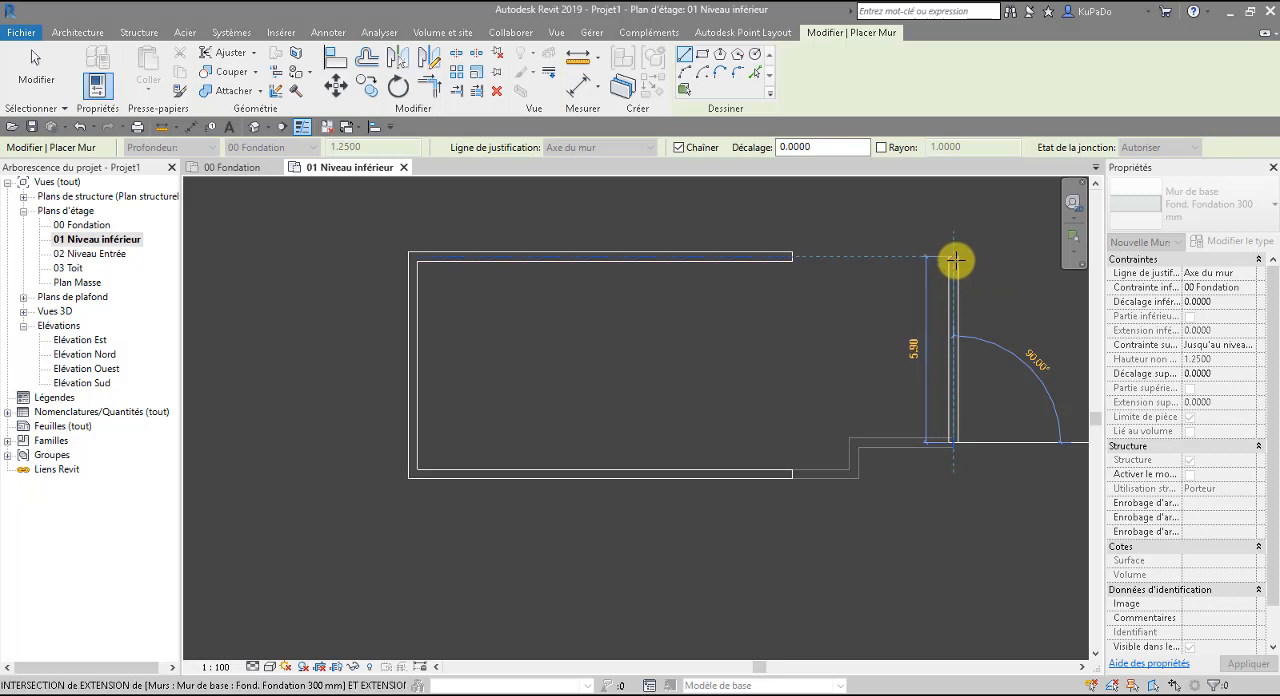
left_click(955, 260)
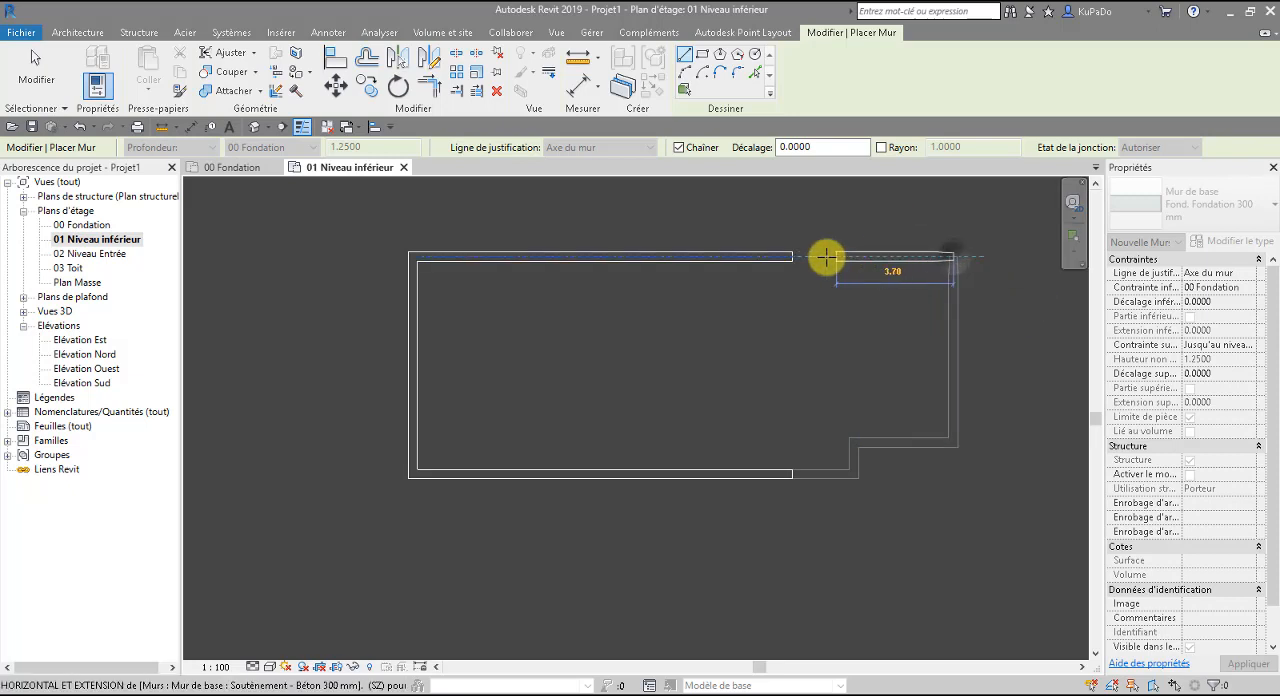
key("Escape")
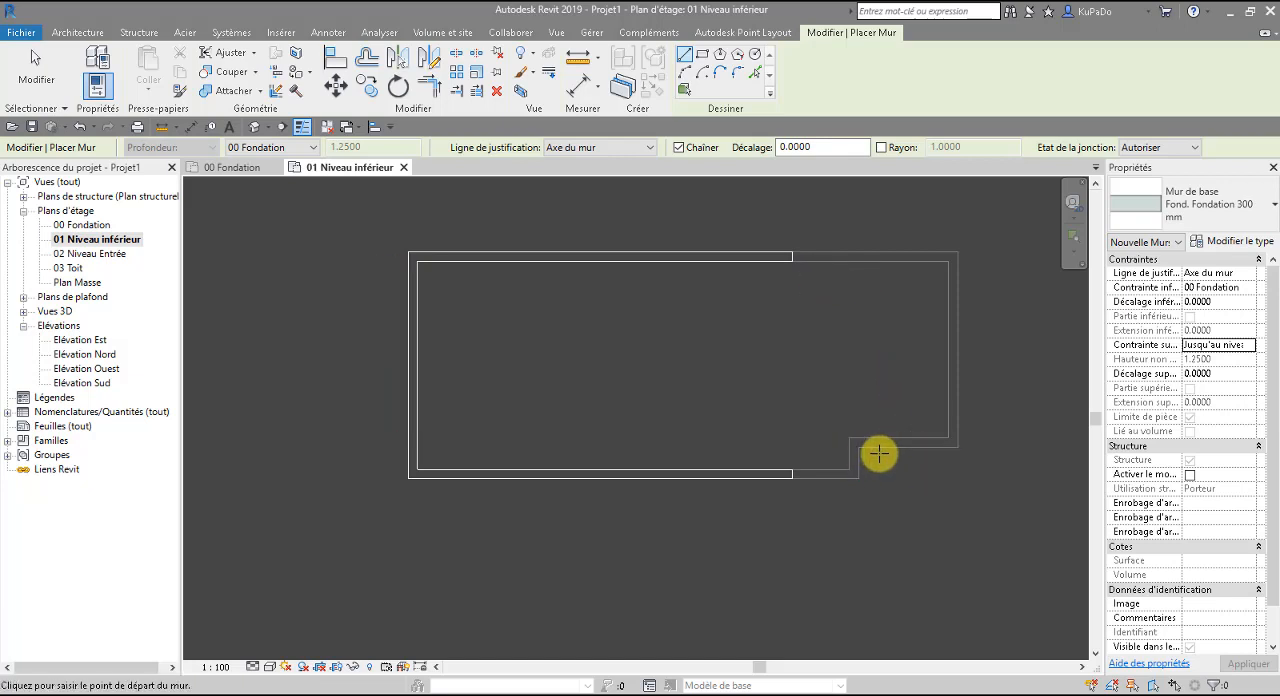
key("Escape")
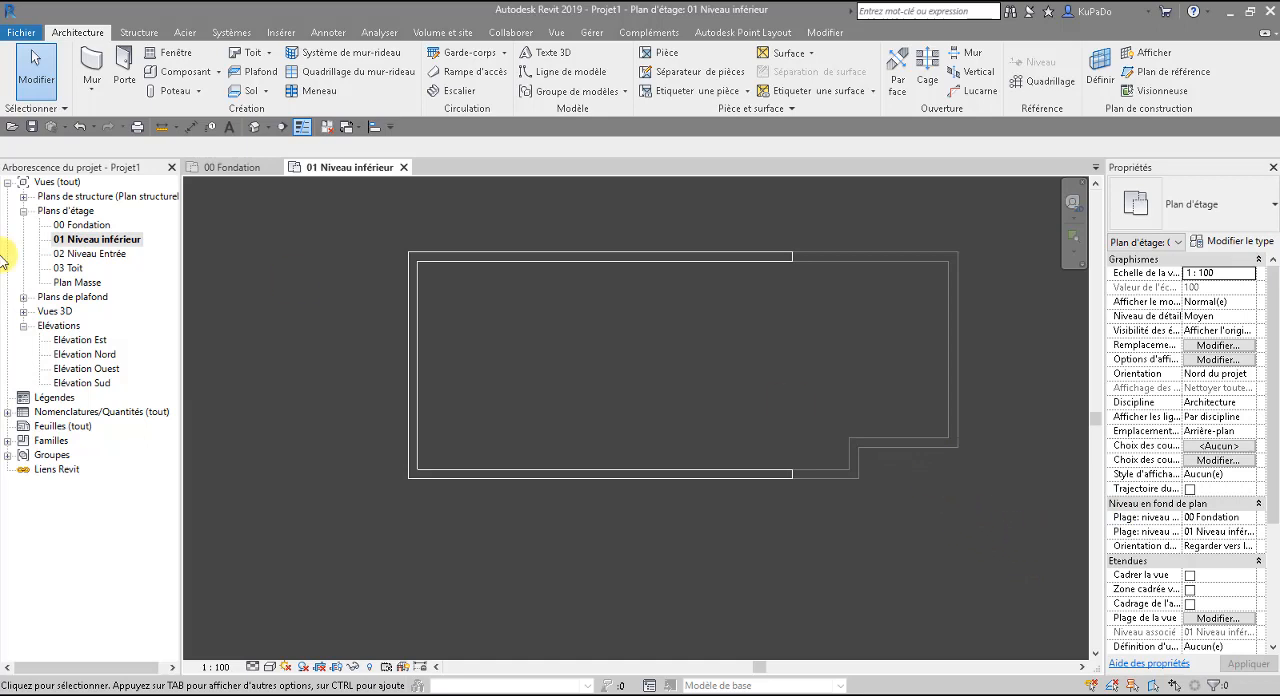
In the 00 Fondation plan, set the recessed horizontal wall 1.5 m from the south foundation wall, measured between wall axes.
double_click(92, 225)
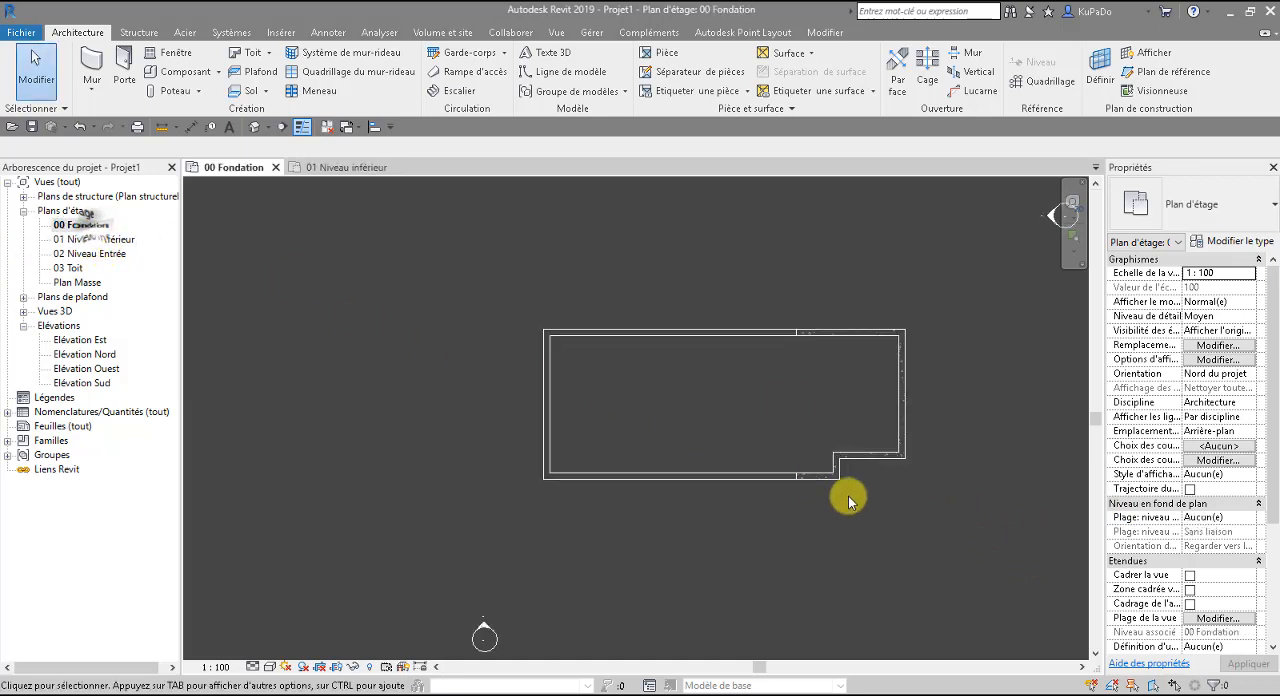
scroll(838, 490, "up", 2)
left_click(855, 452)
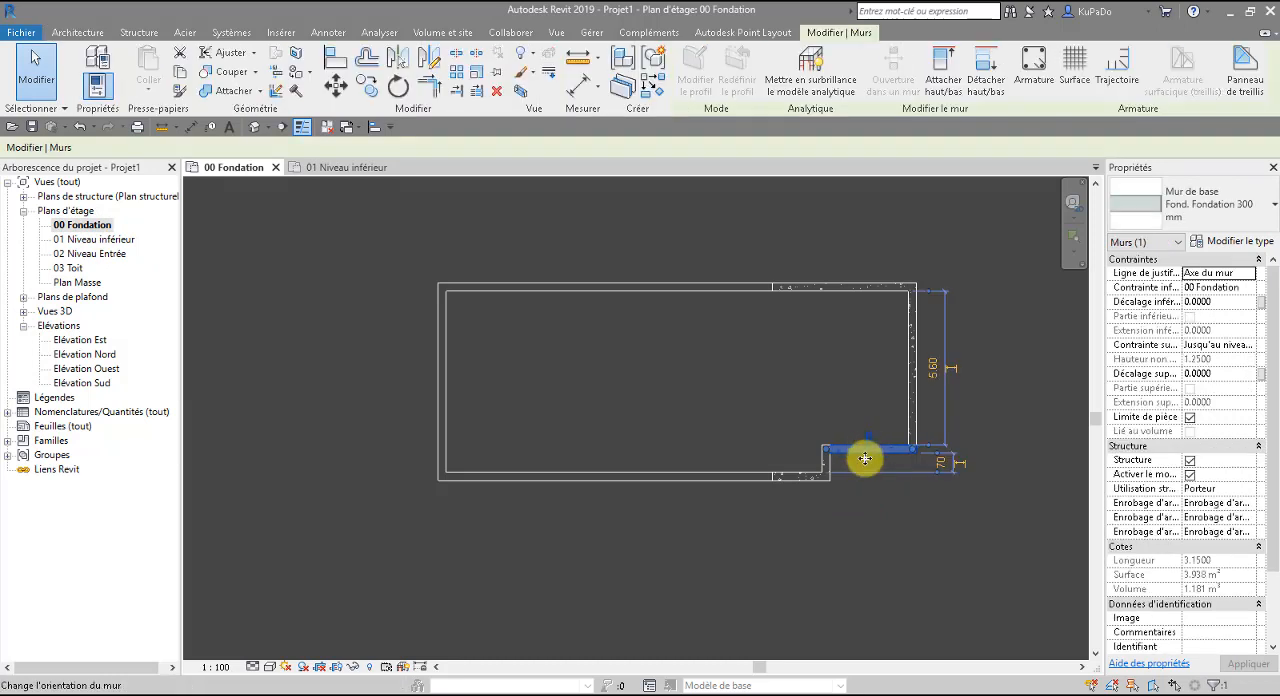
scroll(880, 465, "up", 4)
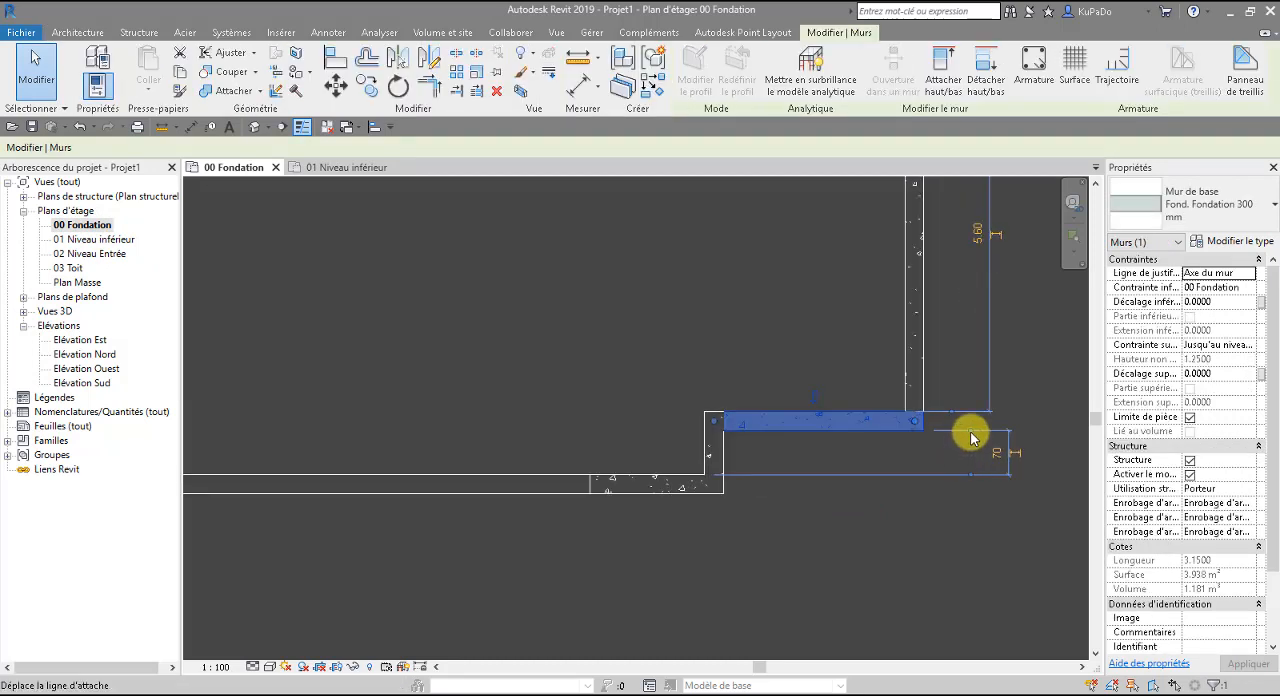
left_click_drag(970, 440, 890, 440)
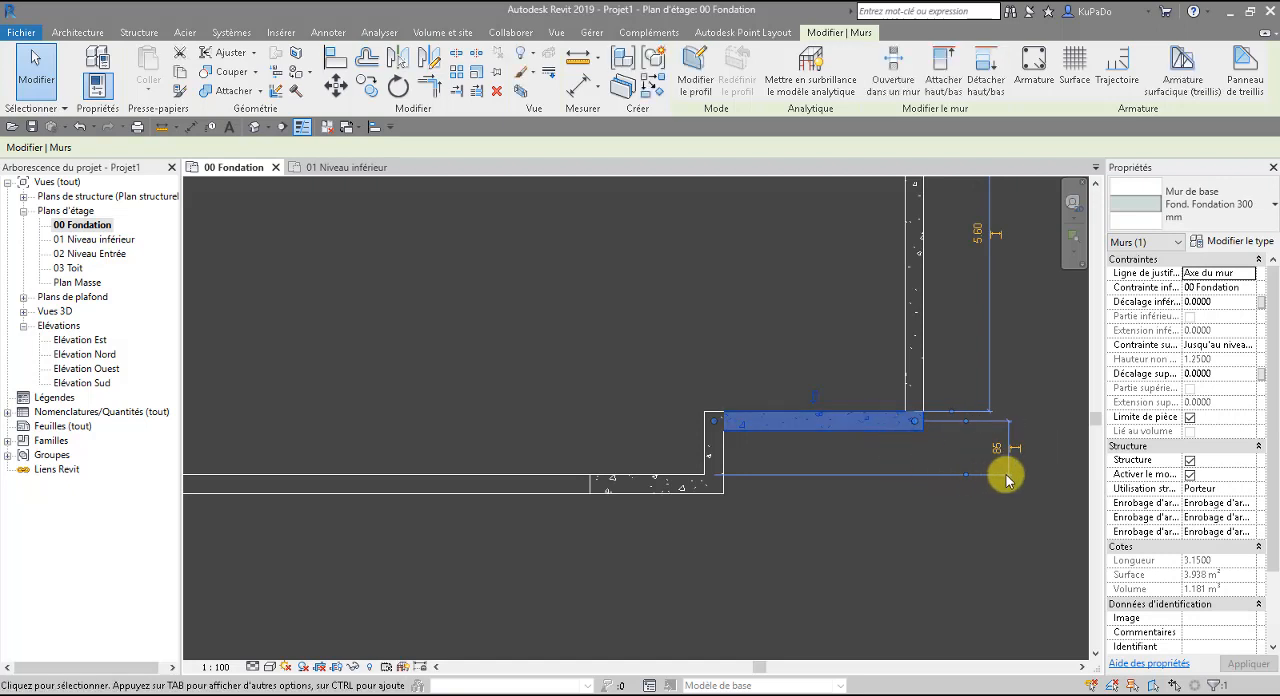
left_click_drag(965, 475, 687, 486)
left_click(1000, 455)
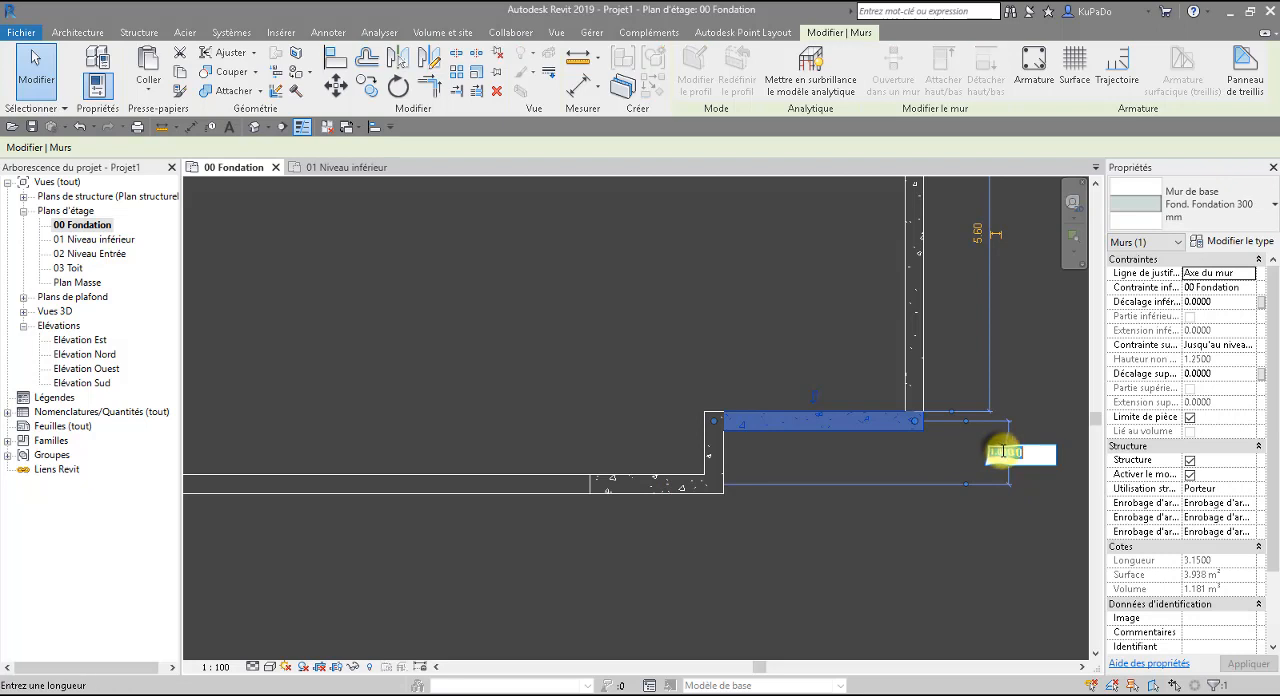
type("1.5")
key("Return")
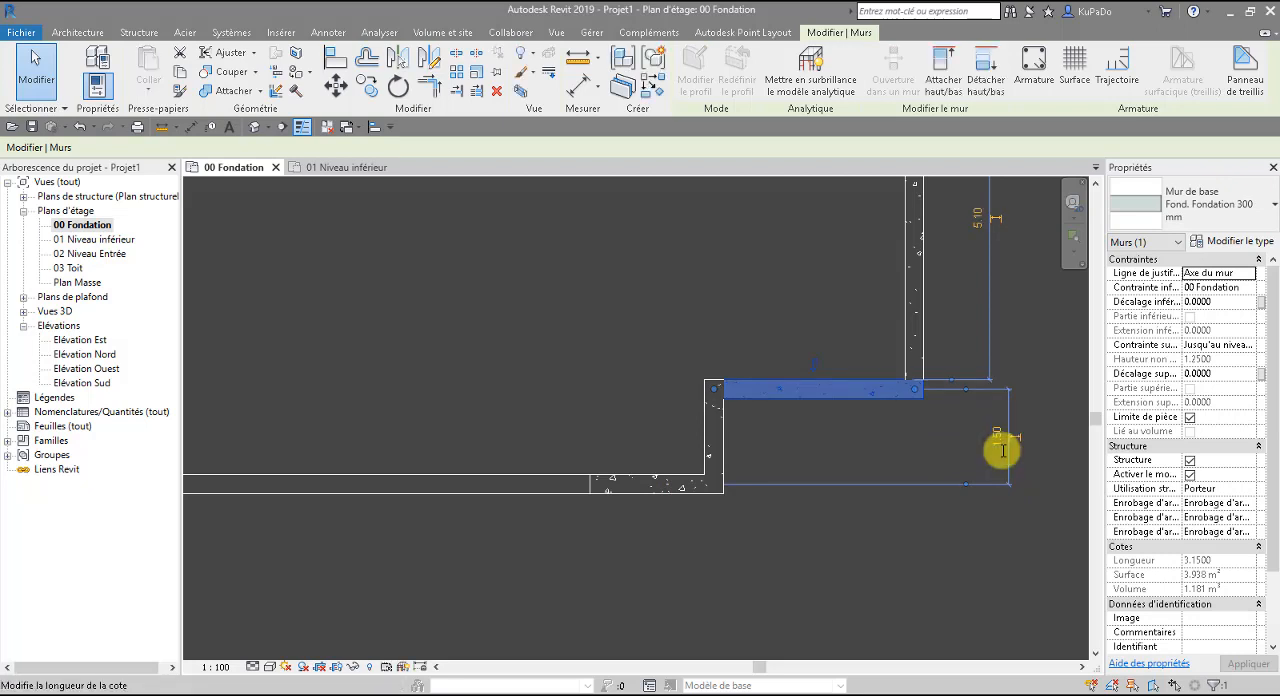
Check the distance between the axes of the recessed wall and the north foundation wall using the temporary dimension.
scroll(877, 480, "down", 2)
scroll(877, 483, "down", 2)
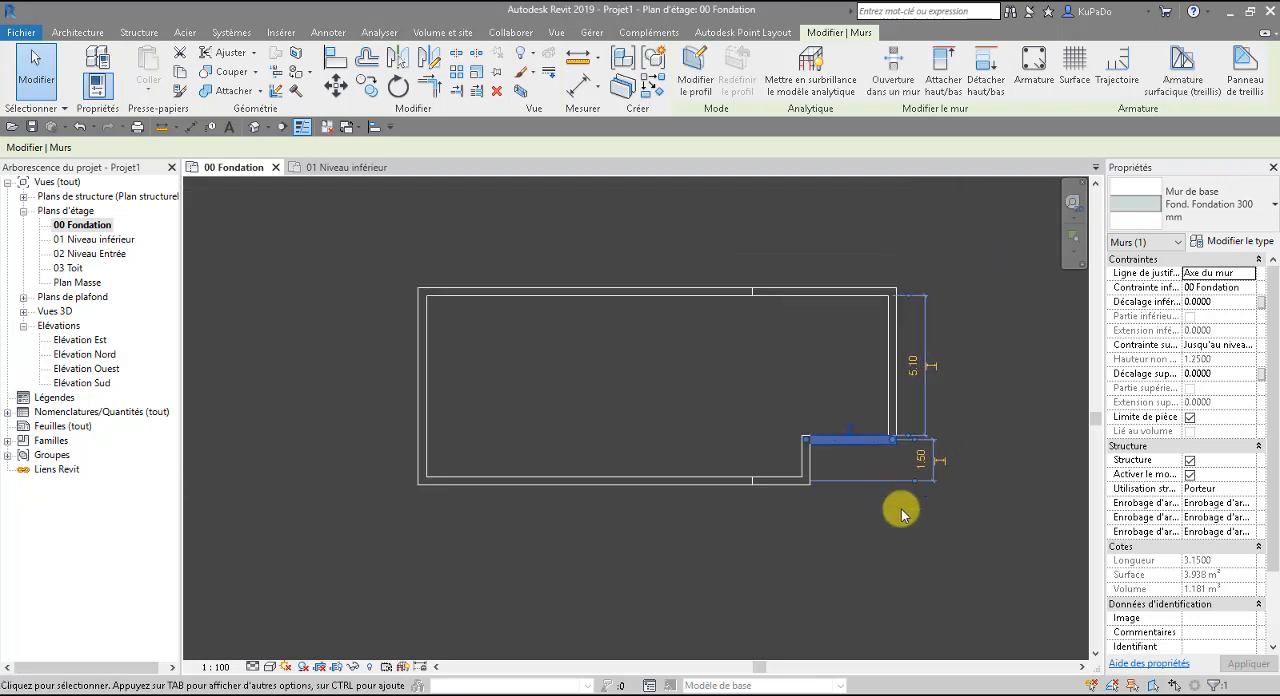
scroll(910, 436, "up", 3)
left_click(908, 436)
left_click_drag(908, 438, 829, 442)
scroll(906, 377, "down", 2)
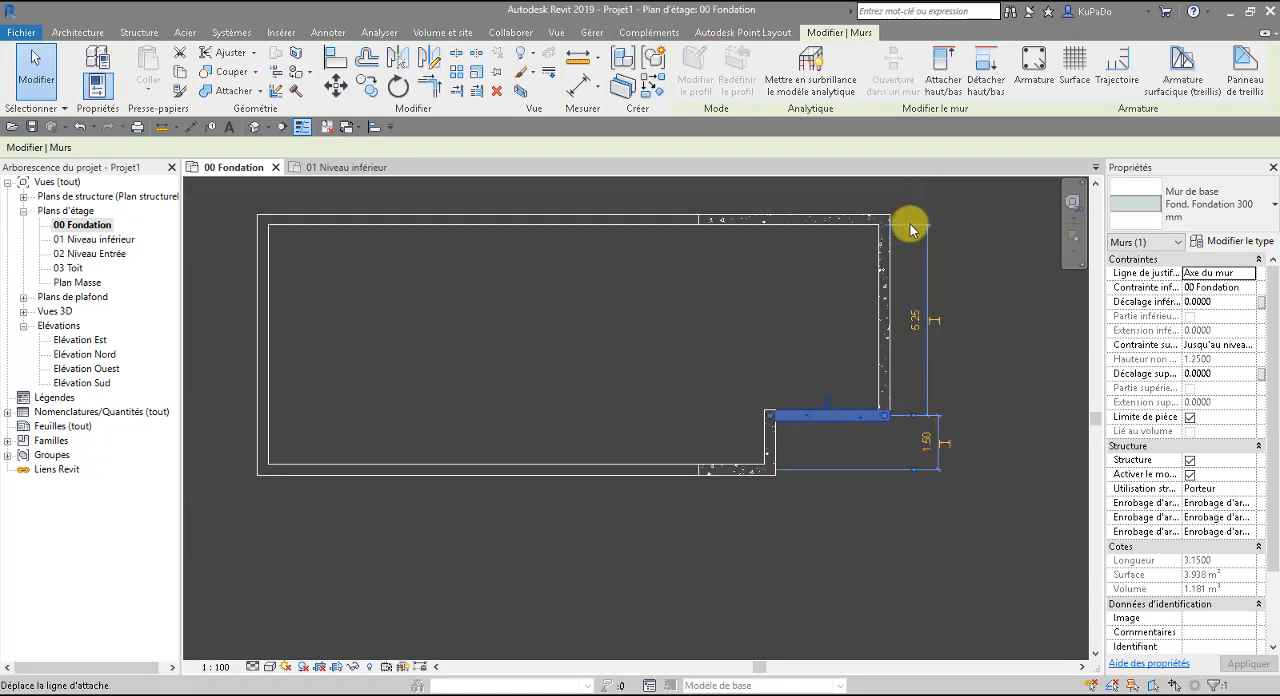
left_click_drag(908, 223, 826, 217)
left_click(1000, 365)
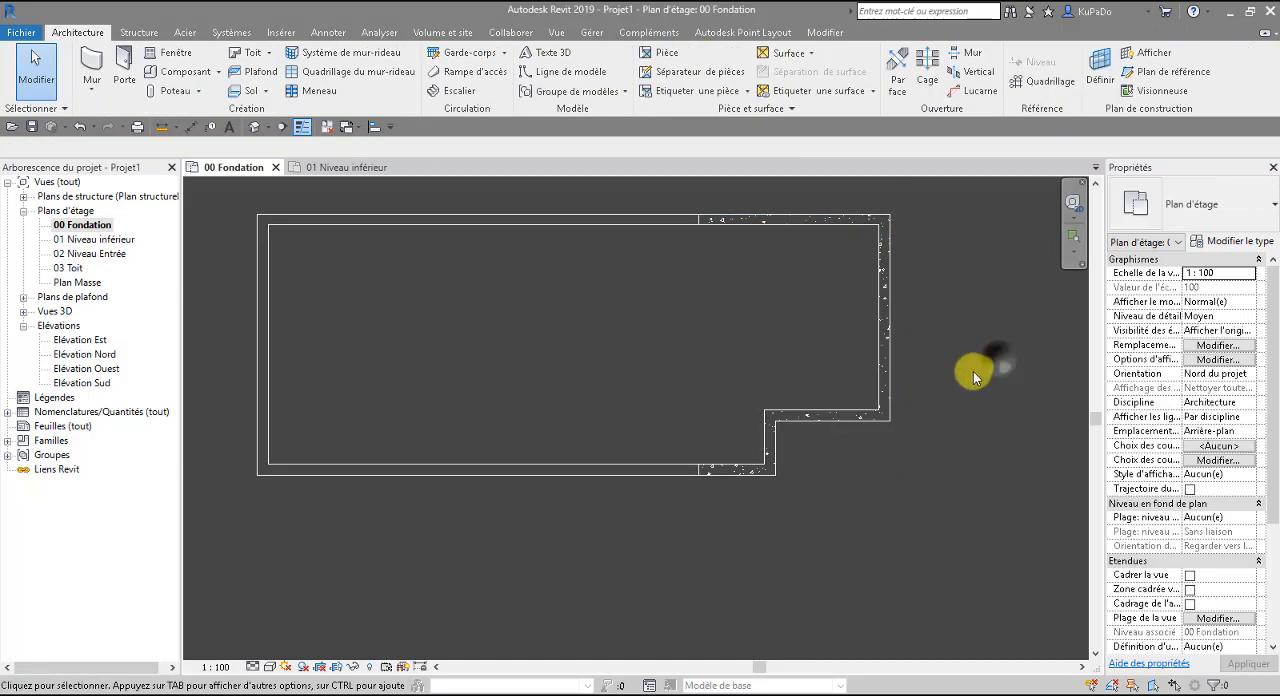
Open the 01 Niveau inférieur plan and start a camera view with the whole building in sight.
left_click(308, 172)
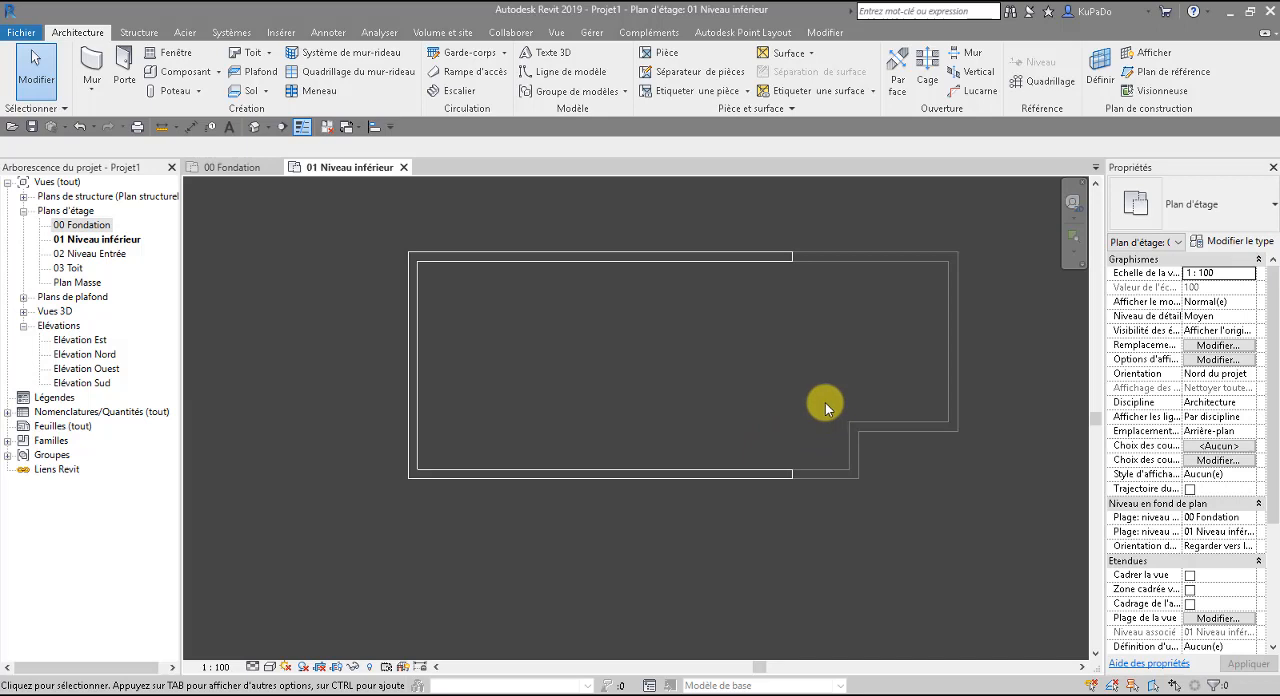
scroll(764, 430, "down", 2)
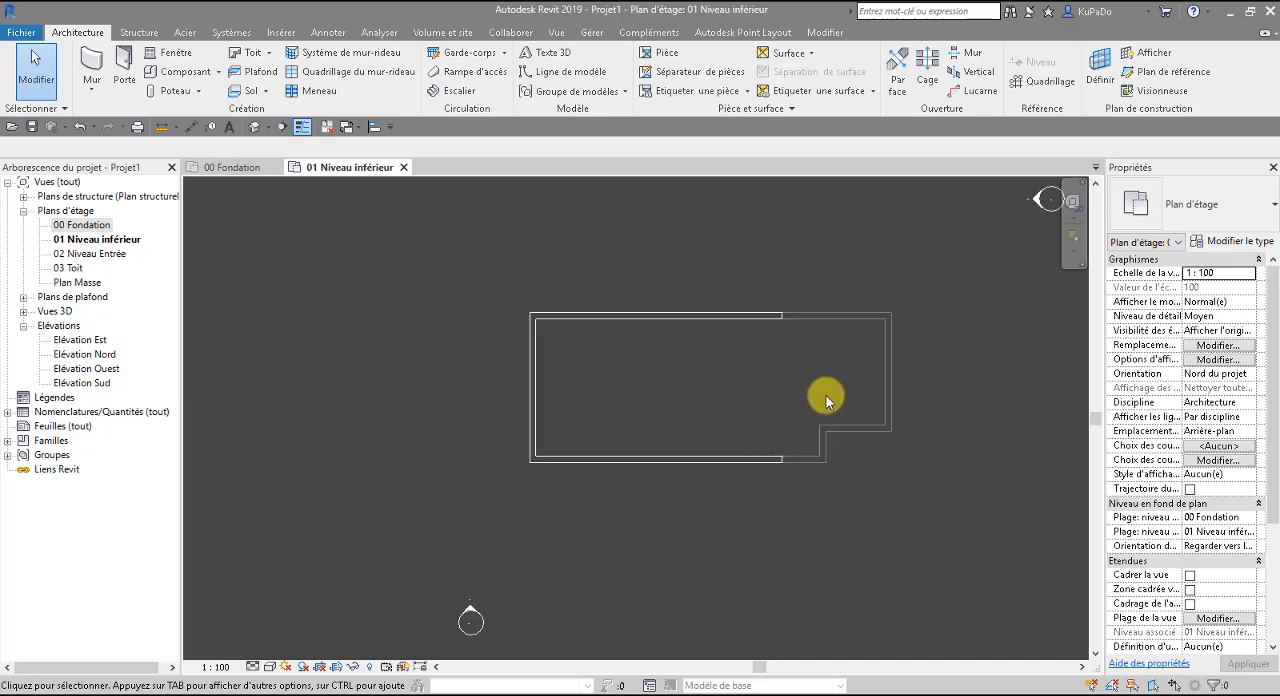
middle_click_drag(829, 397, 724, 466)
scroll(724, 466, "down", 2)
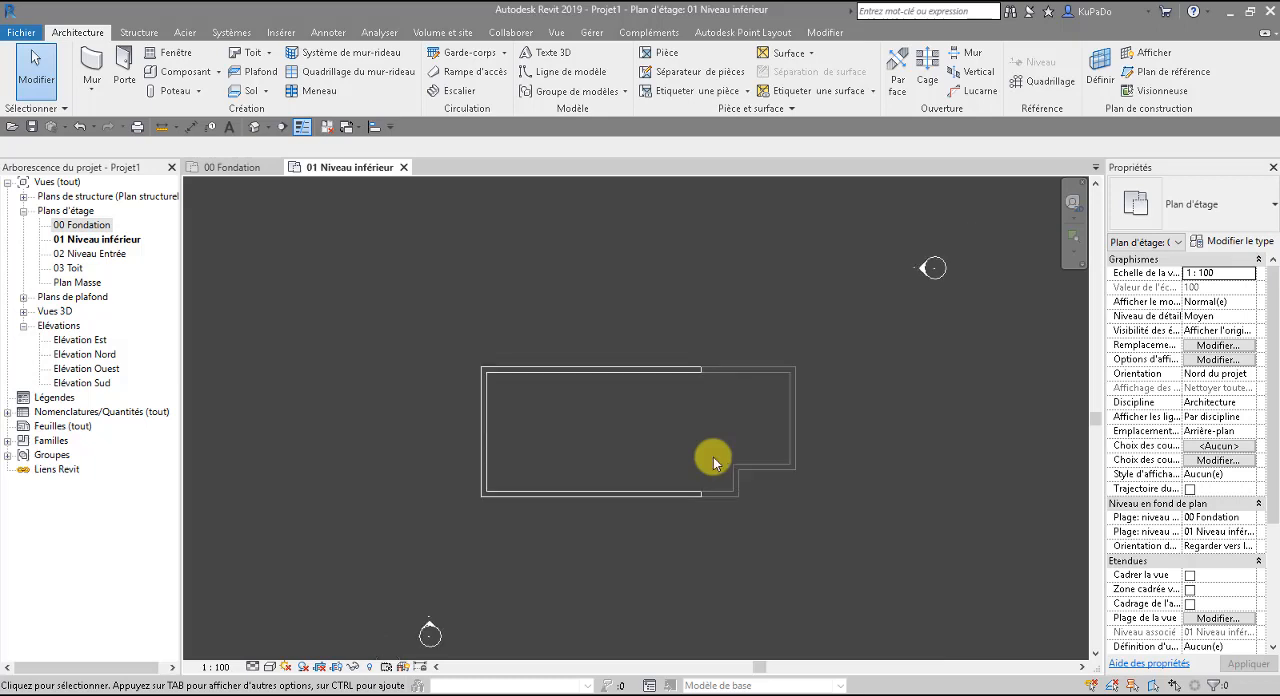
scroll(711, 451, "down", 1)
scroll(708, 437, "down", 1)
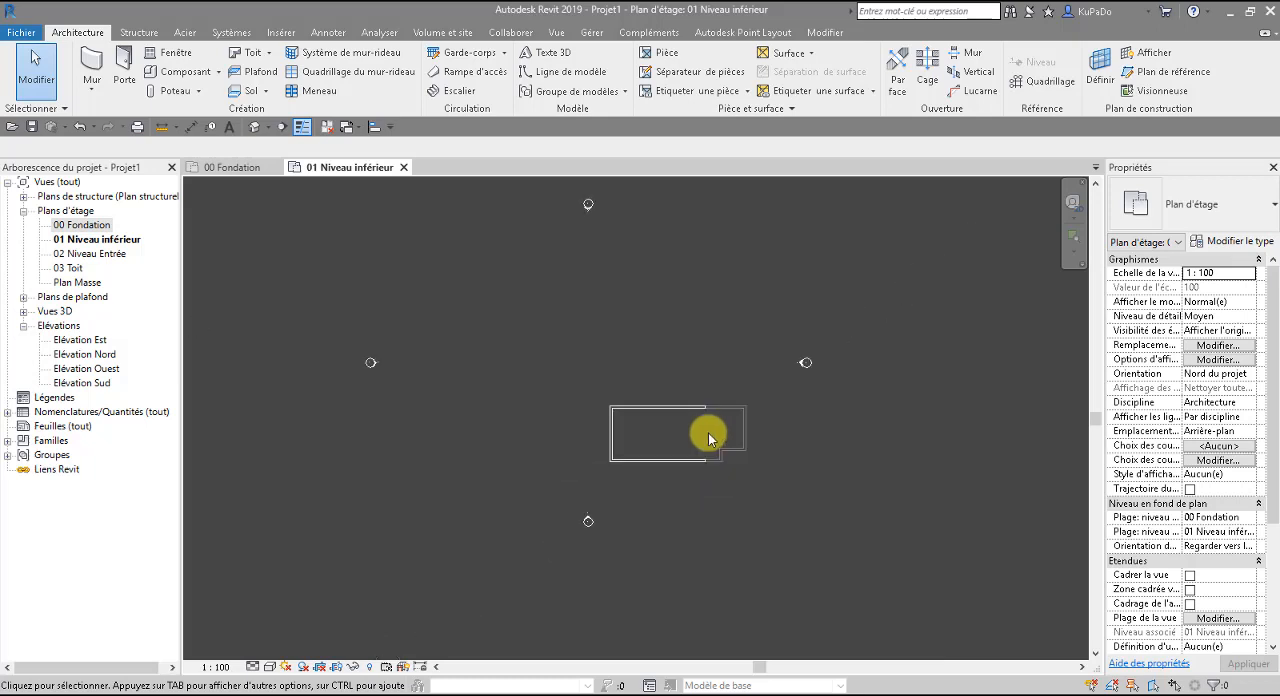
left_click(267, 127)
left_click(271, 167)
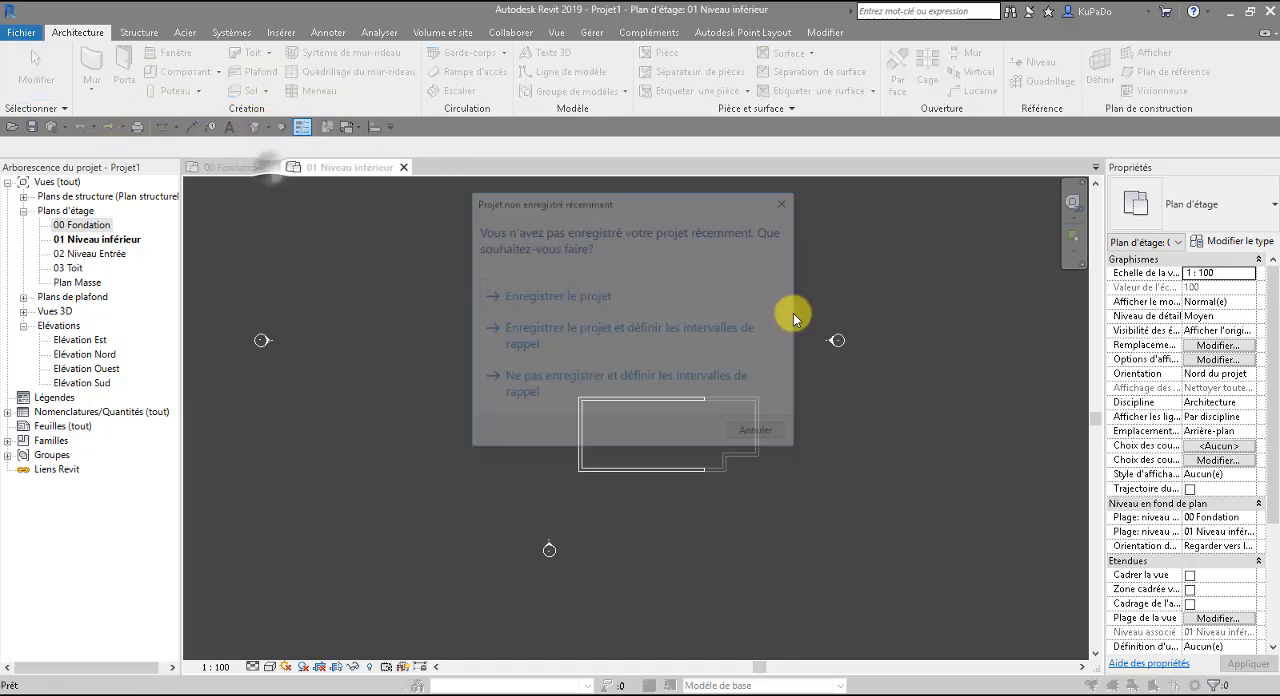
Choose to save the project and move the Enregistrer sous dialog fully onto the screen.
left_click(591, 300)
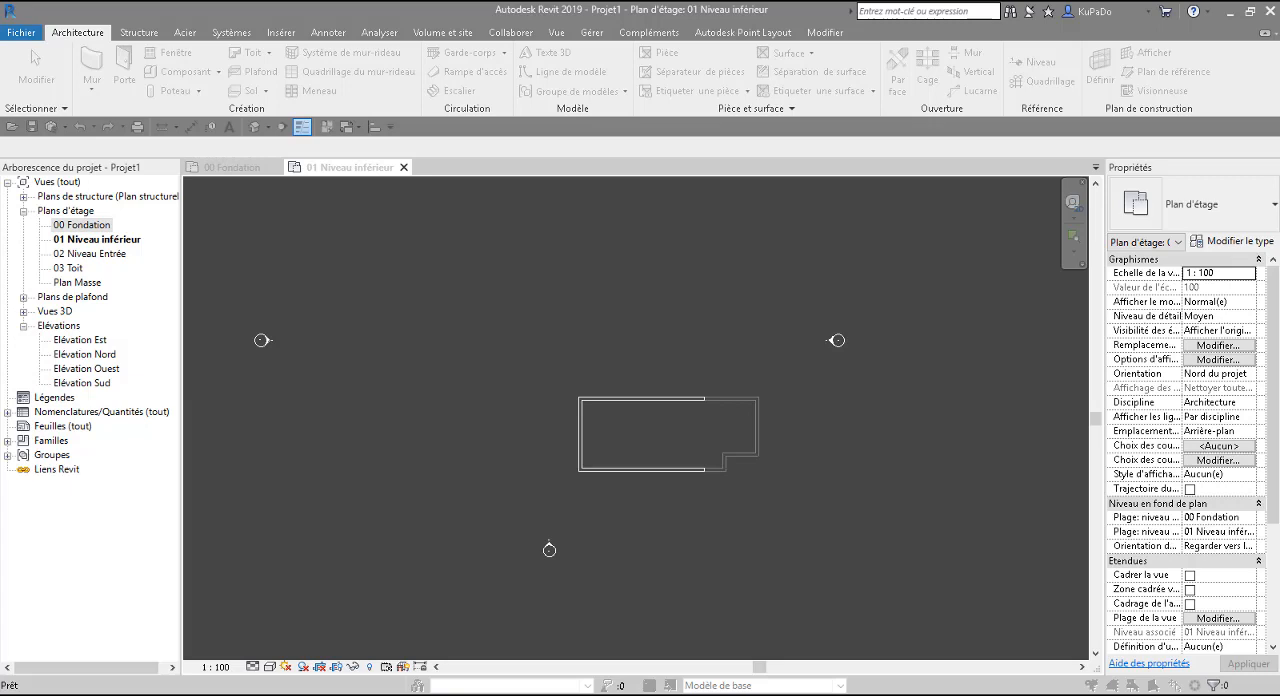
left_click_drag(1279, 298, 780, 226)
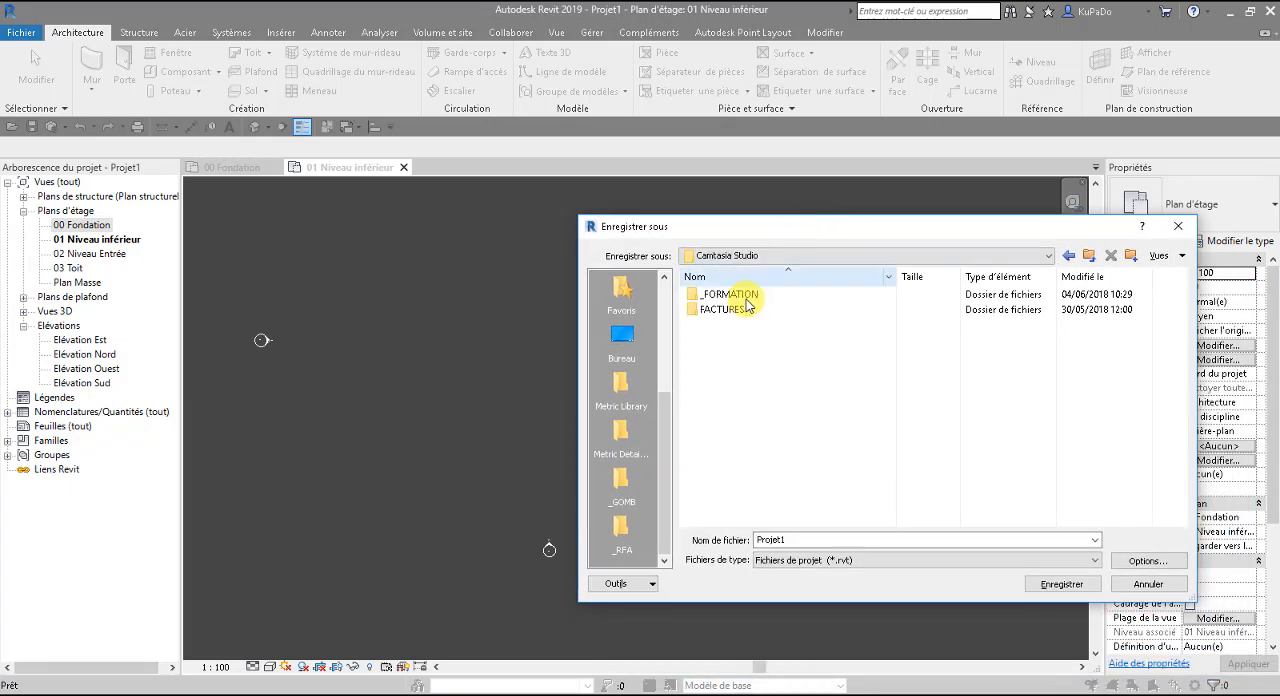
double_click(735, 295)
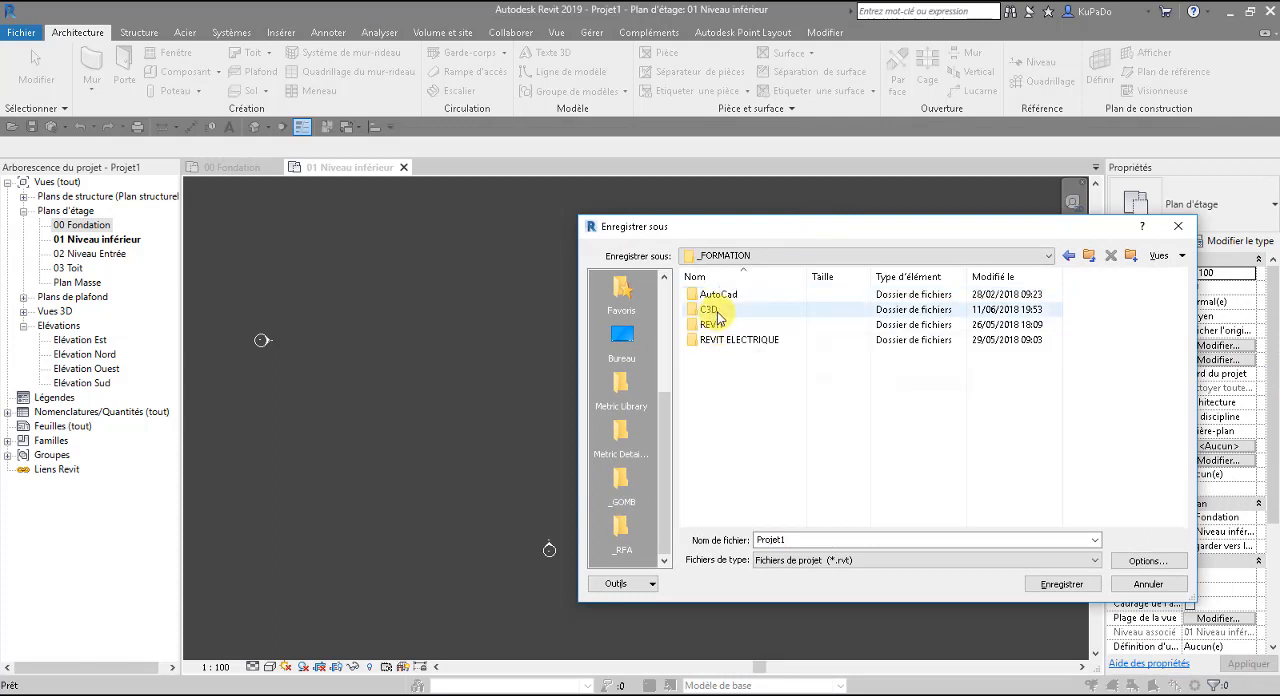
double_click(712, 324)
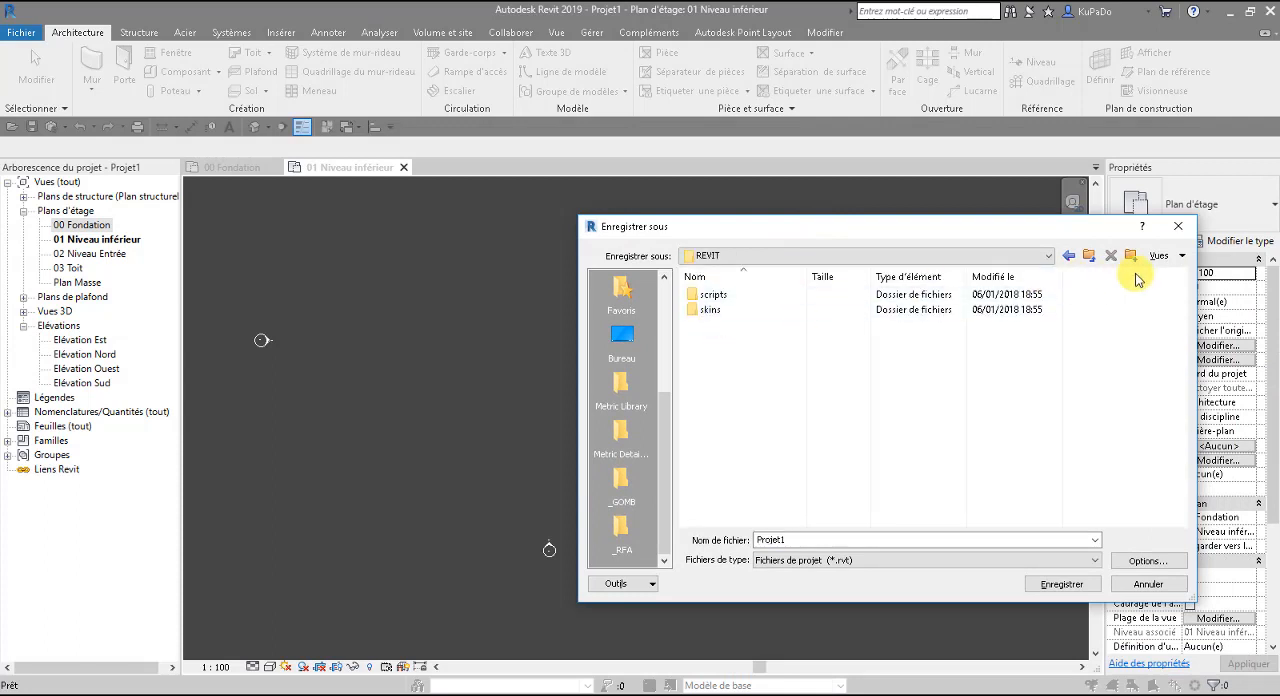
left_click(1087, 258)
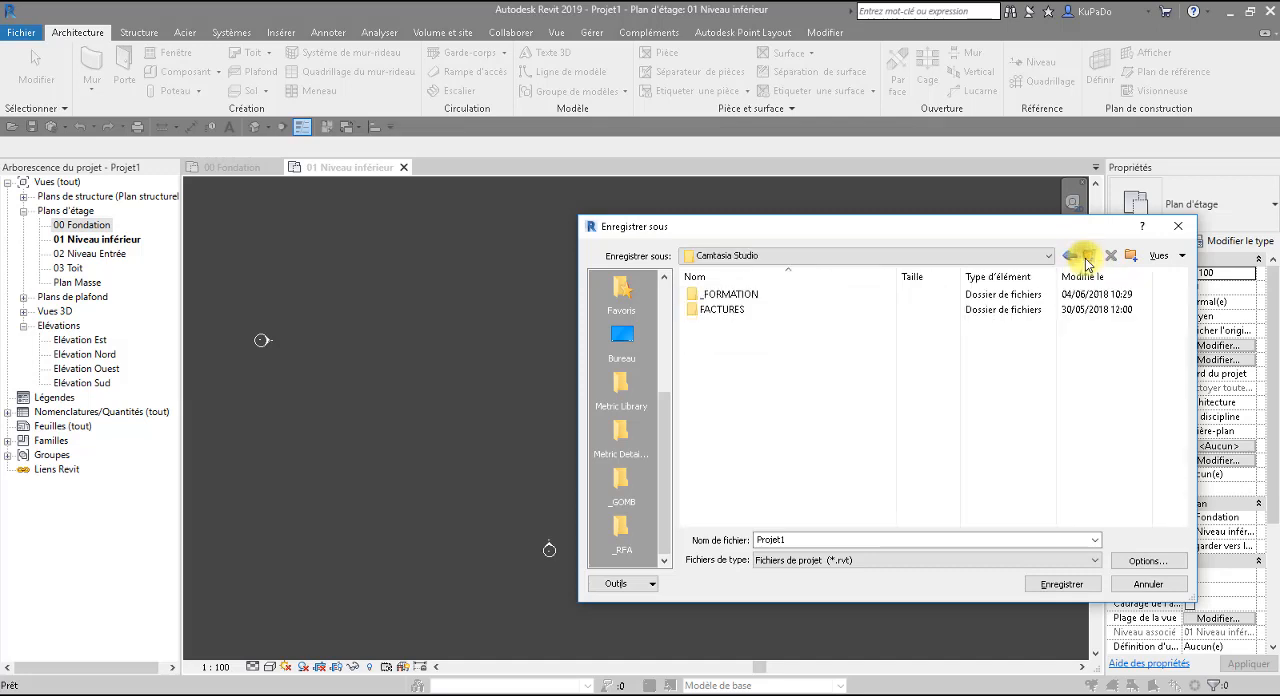
Save the project as NewRVT2015 in the REVIT folder inside FORMATION 1.
left_click(1087, 258)
double_click(722, 385)
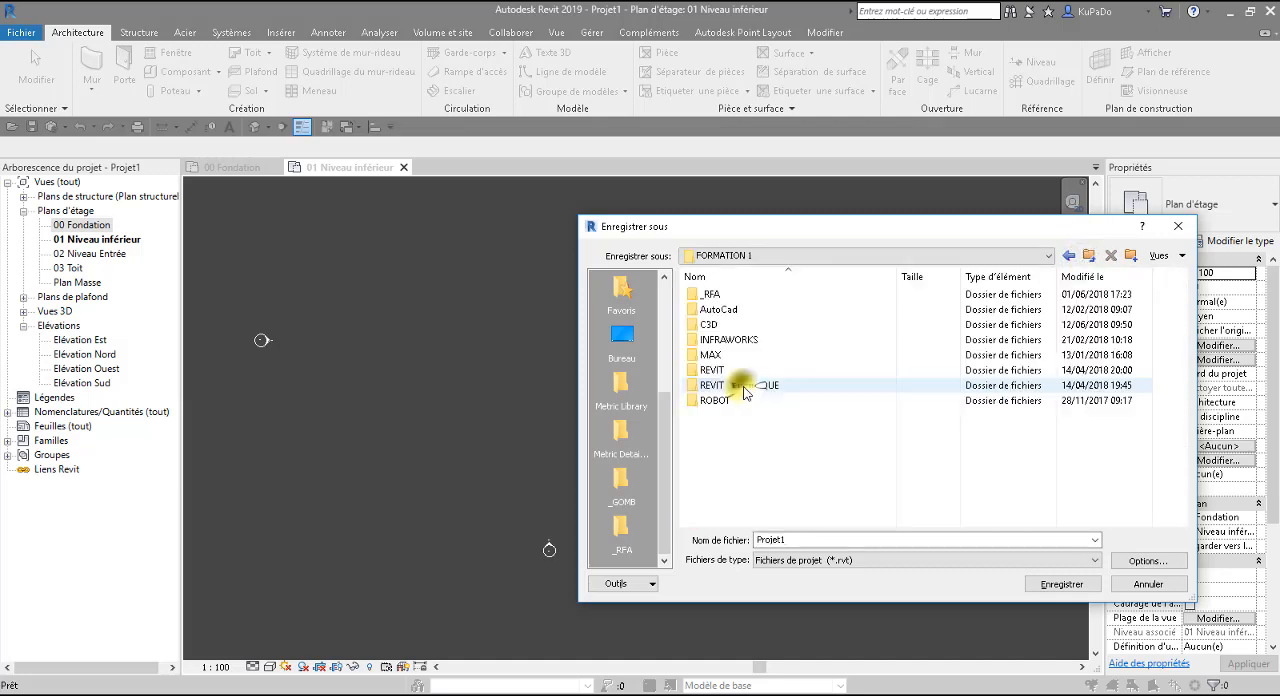
double_click(712, 370)
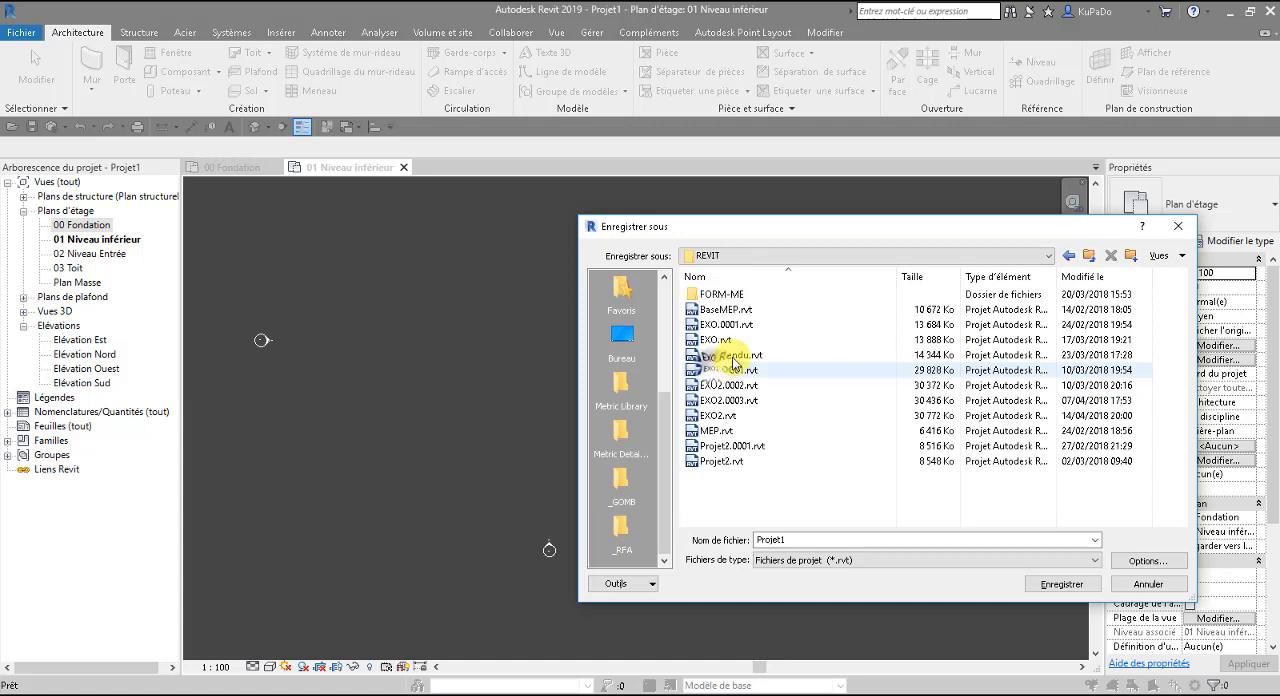
double_click(795, 539)
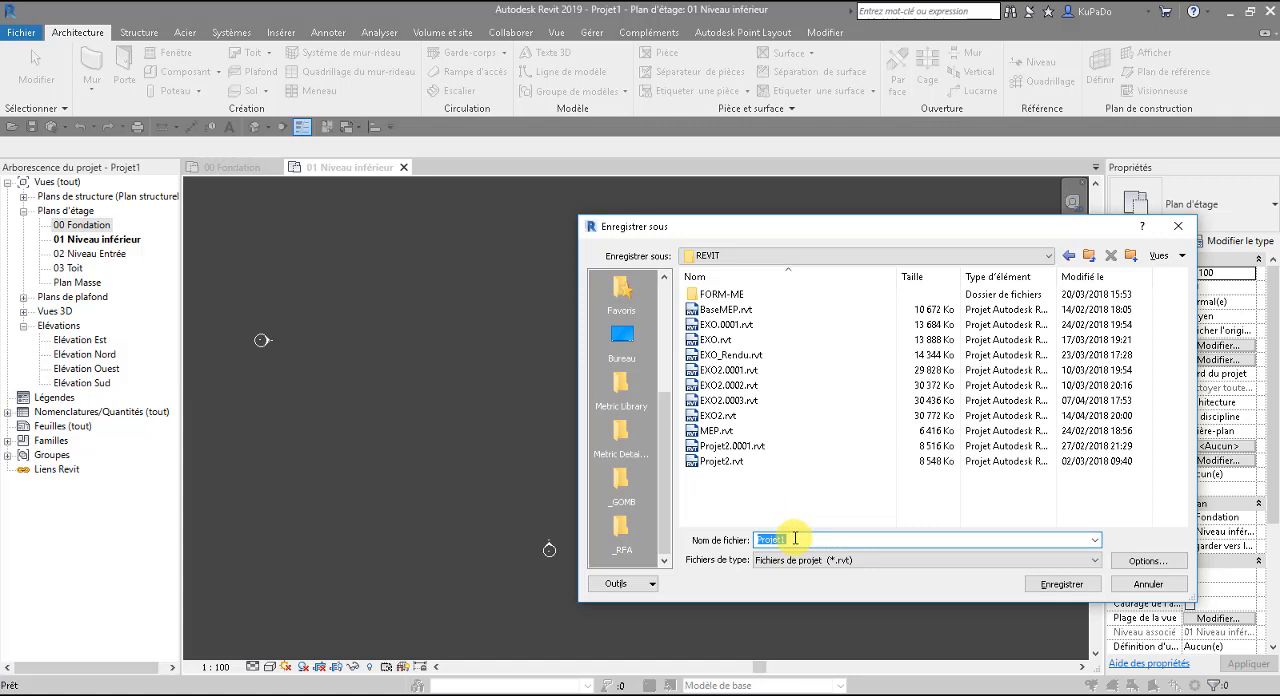
type("RVT2015")
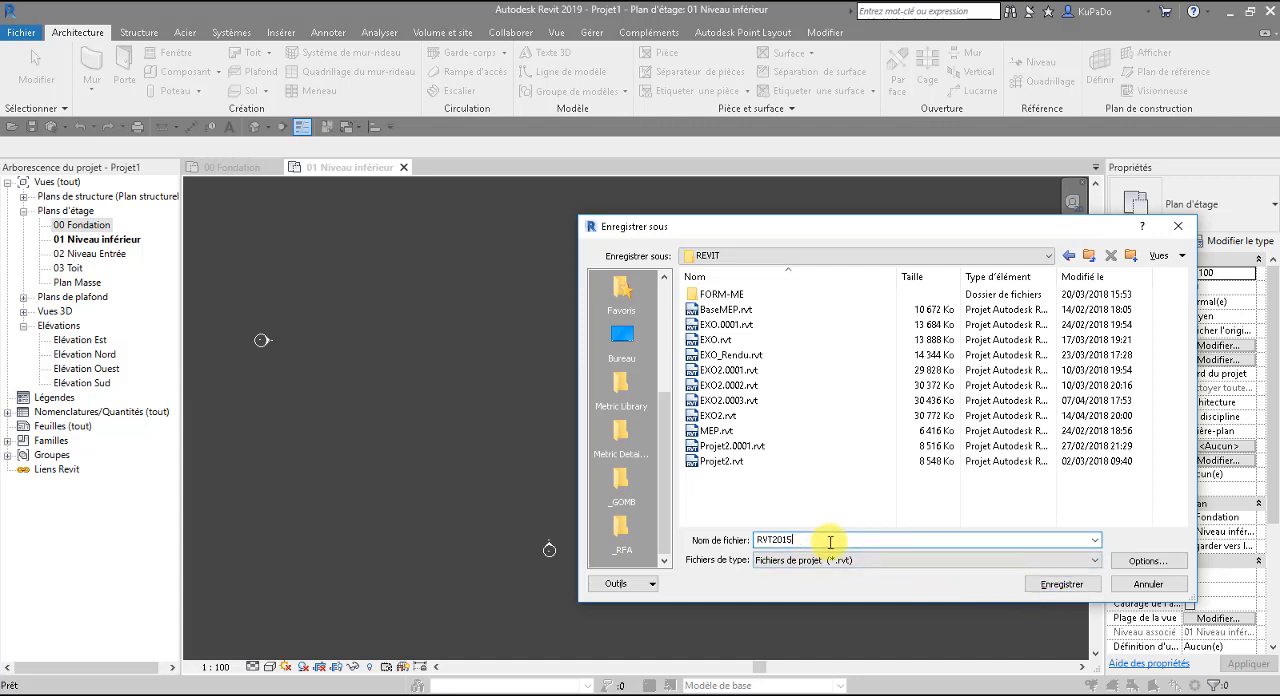
mouse_move(779, 541)
left_mouse_down()
mouse_move(796, 544)
mouse_move(784, 546)
left_mouse_up()
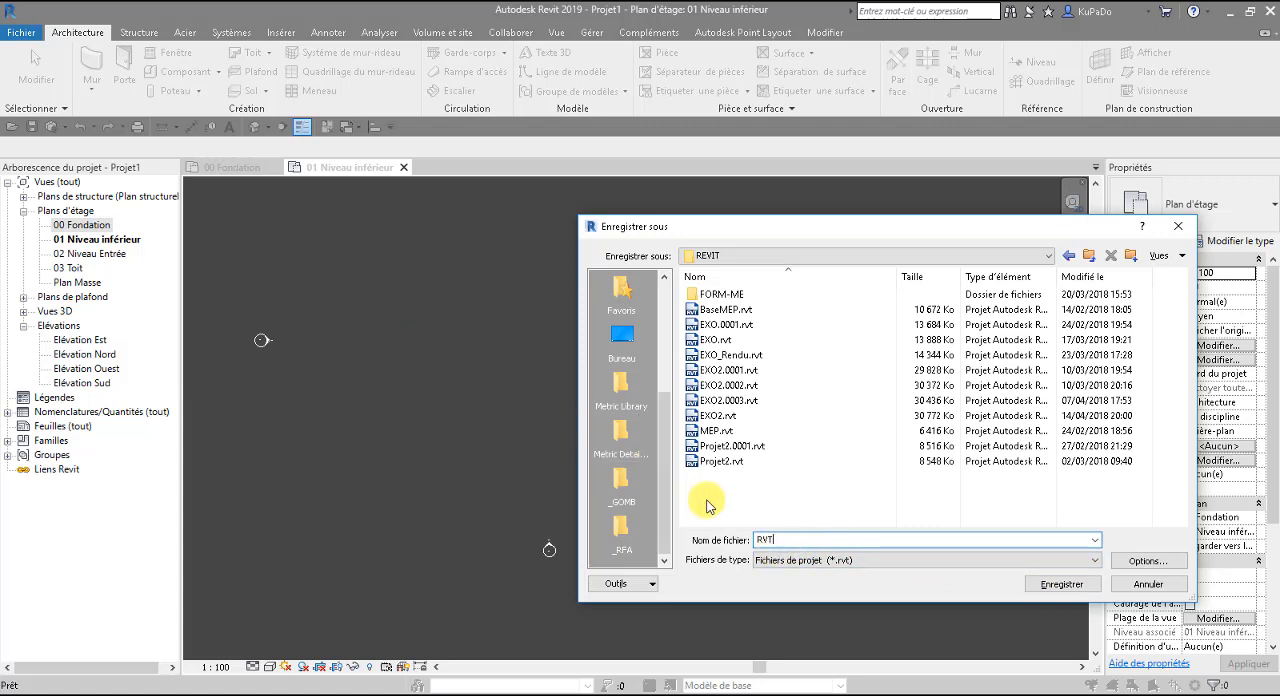
left_click(758, 541)
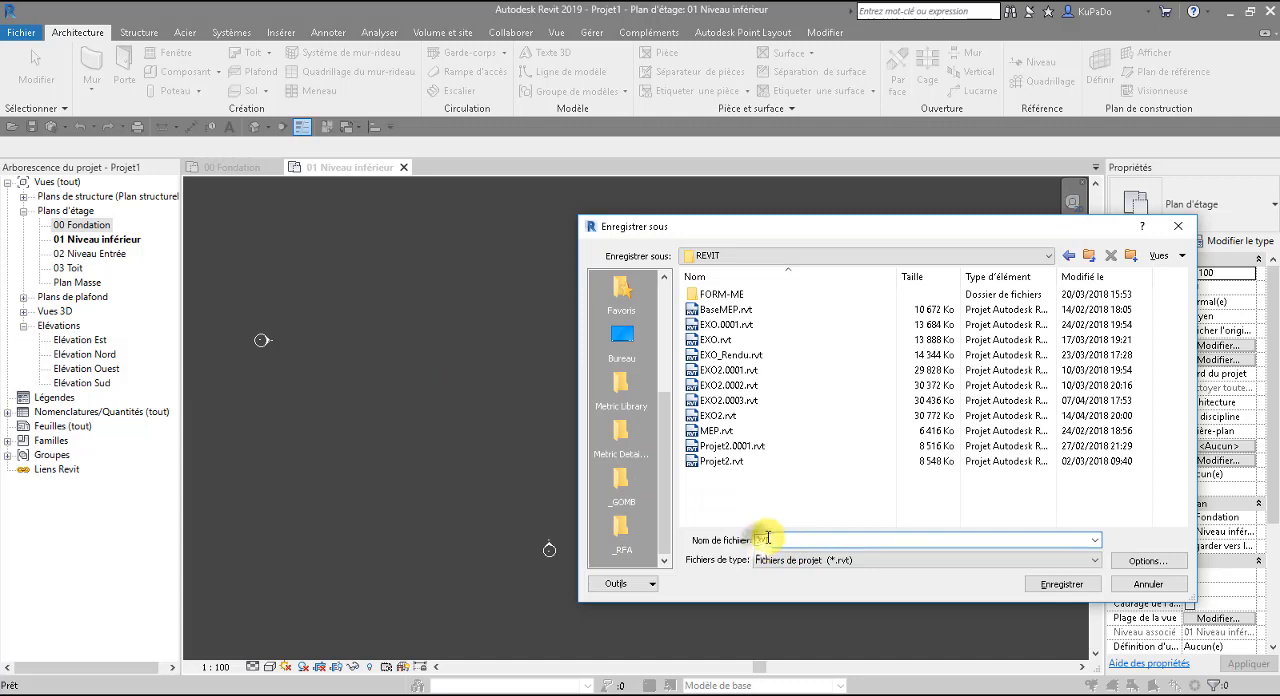
type("NewRVT")
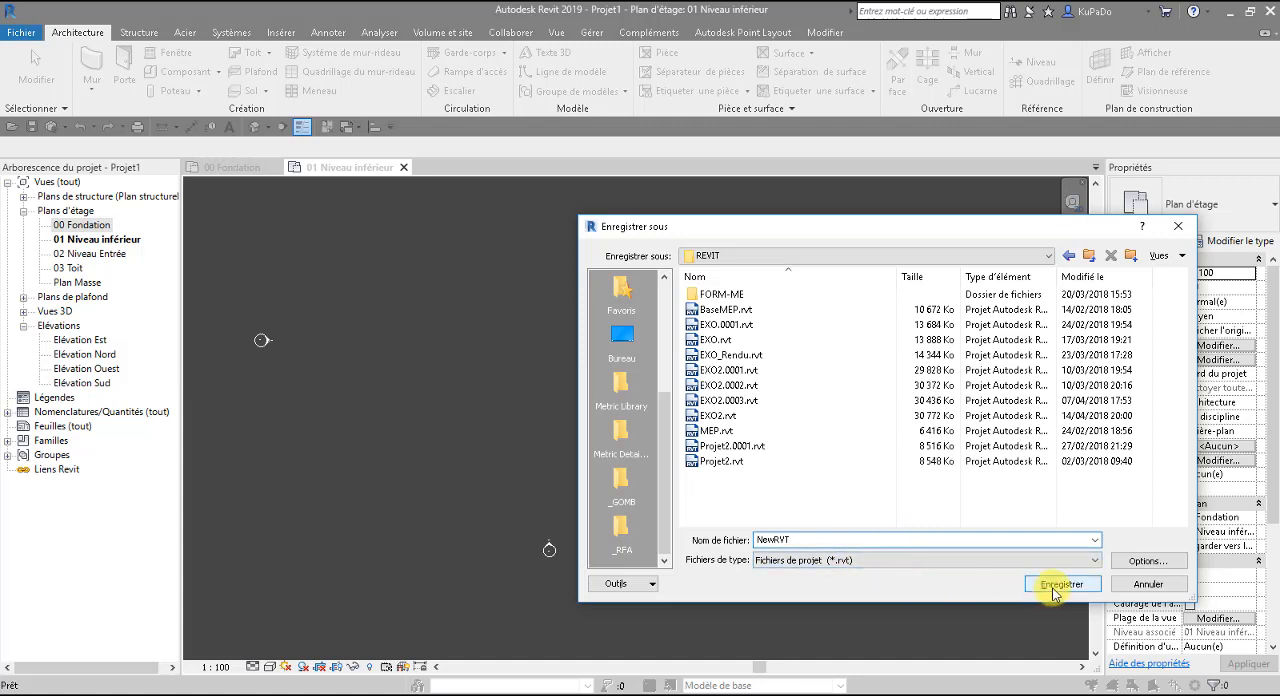
left_click(889, 540)
type("2015")
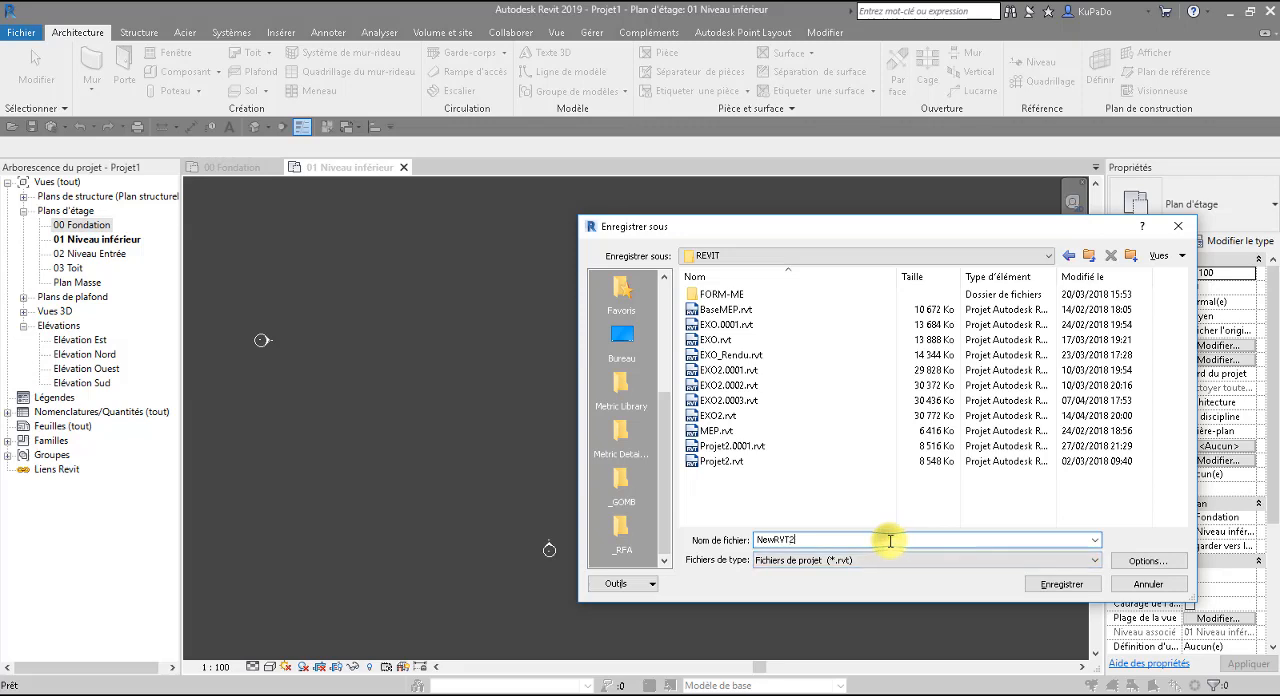
left_click(1062, 585)
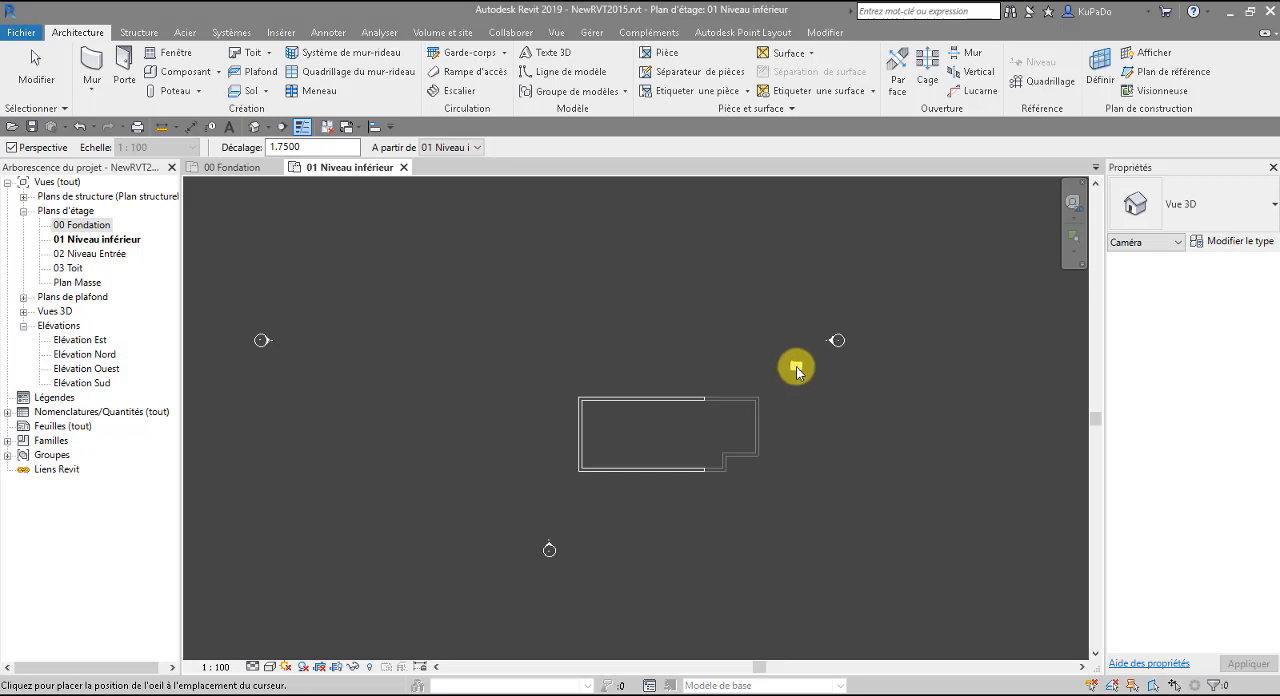
Create a perspective camera view from northeast of the building, aimed just past its southwest corner, with Elevé detail and Ombré visual style.
left_click(889, 315)
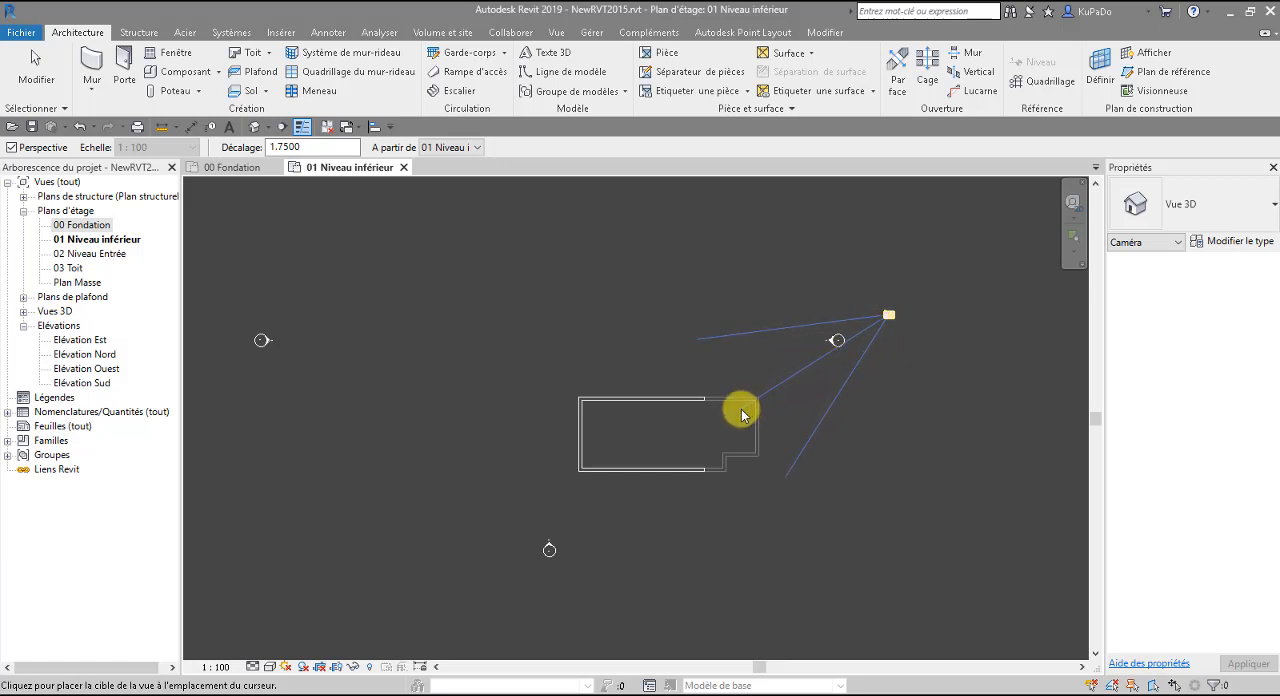
left_click(545, 493)
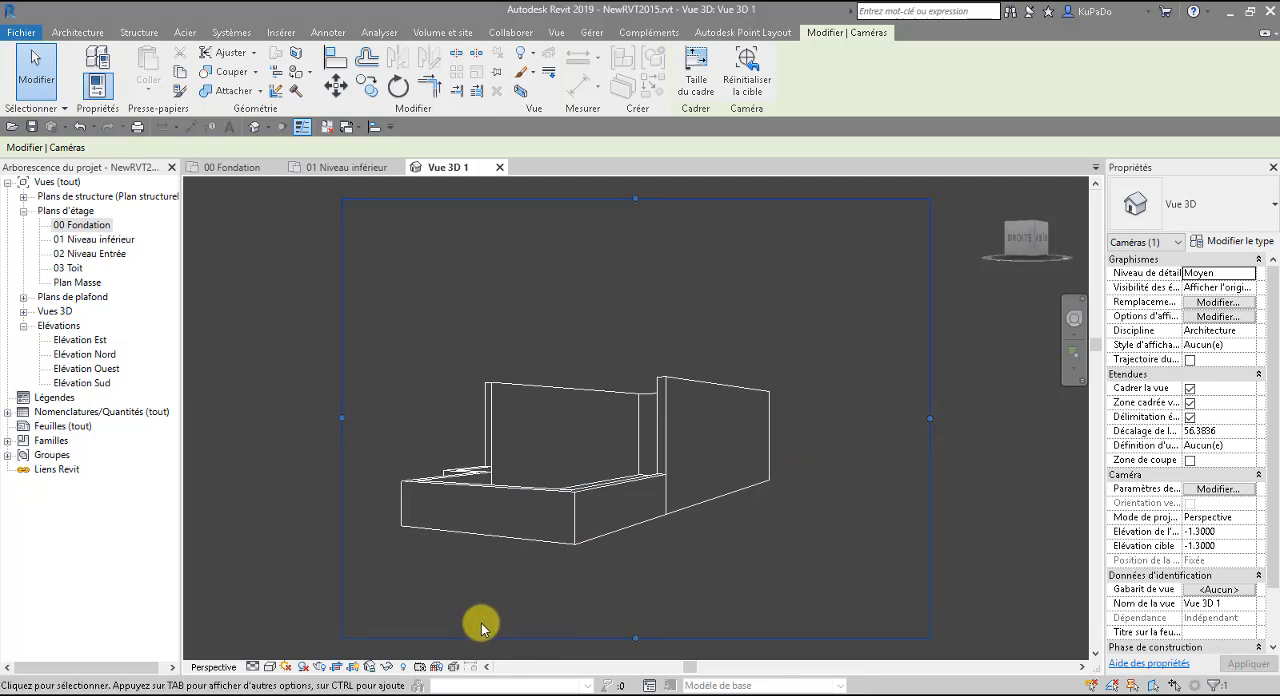
left_click(252, 666)
left_click(264, 655)
left_click(270, 668)
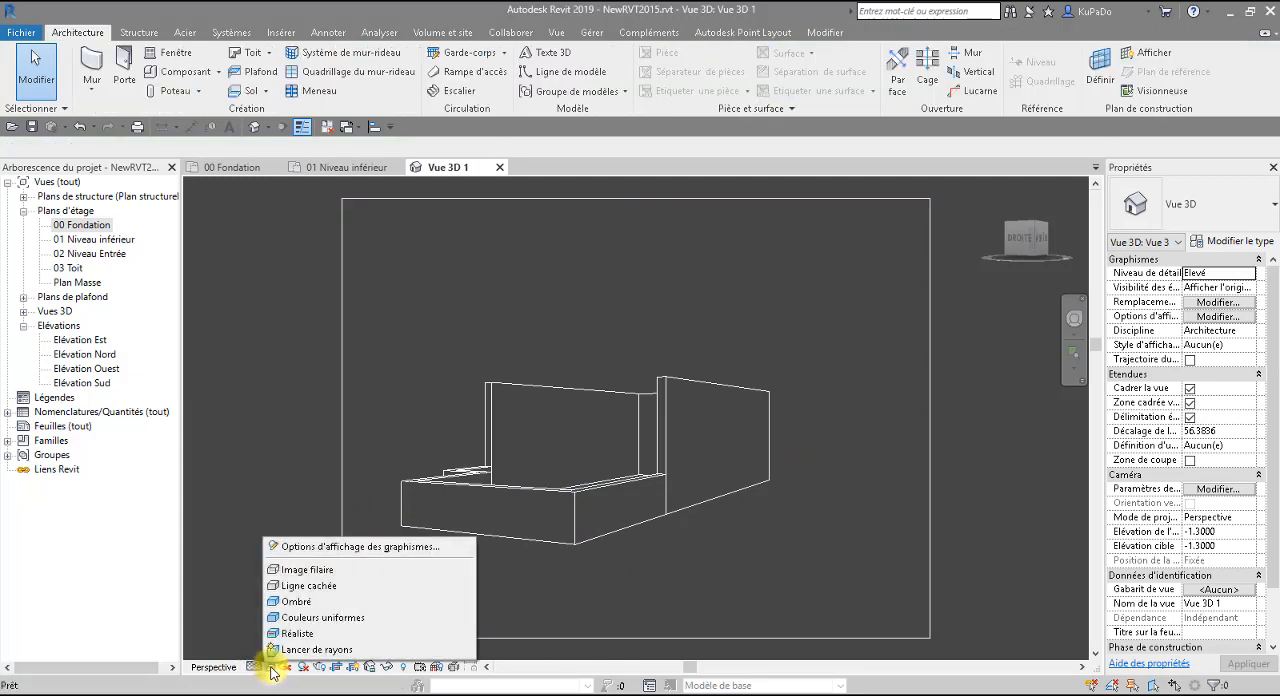
left_click(296, 602)
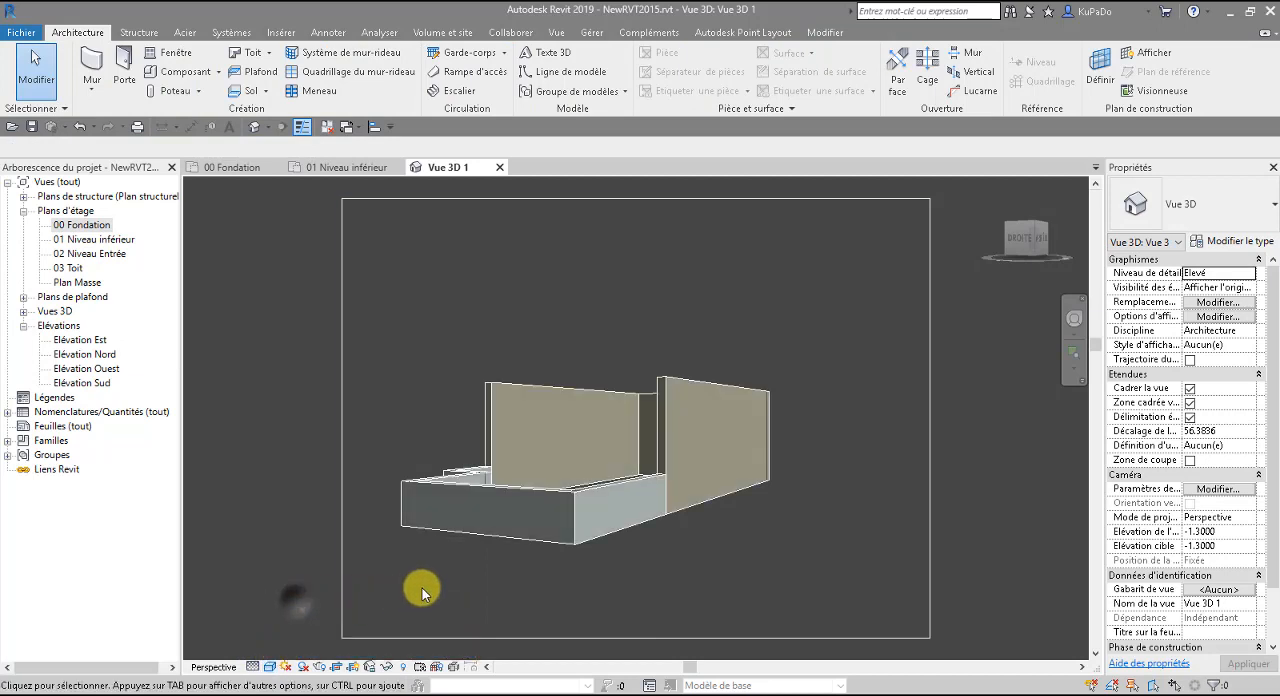
Extend the camera view's crop frame outward on its left side and rename the view En Construction.
left_click(343, 454)
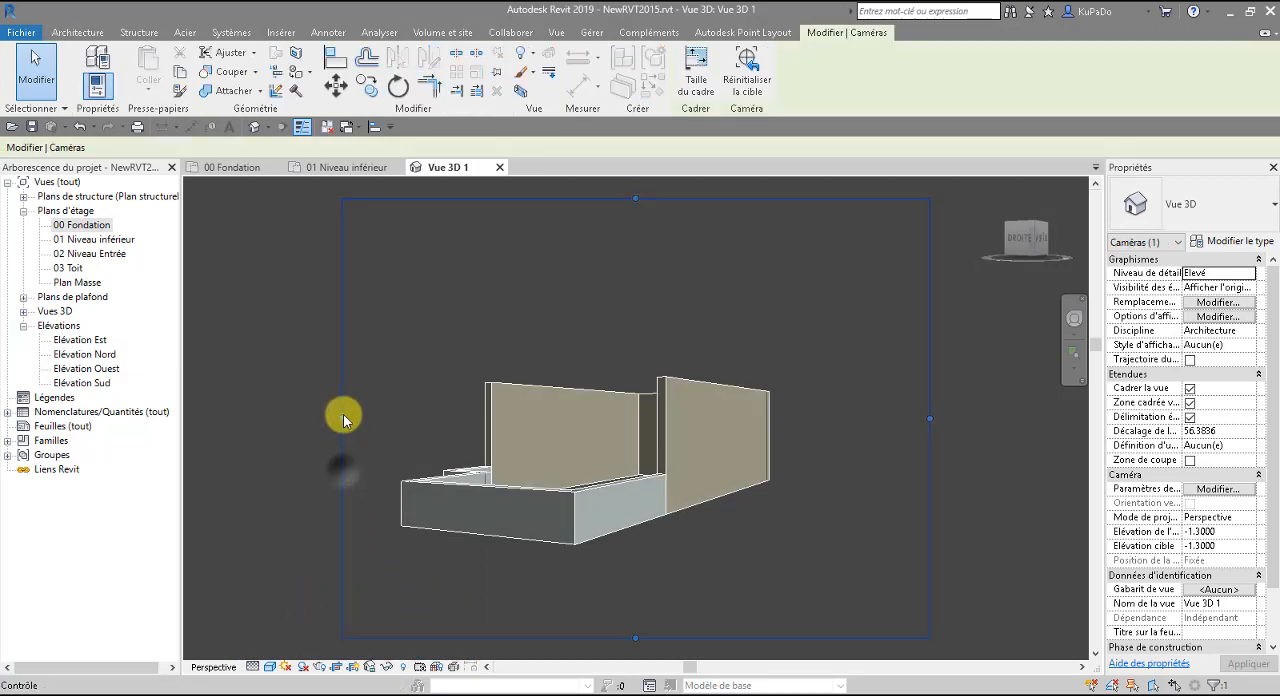
left_click_drag(343, 420, 266, 413)
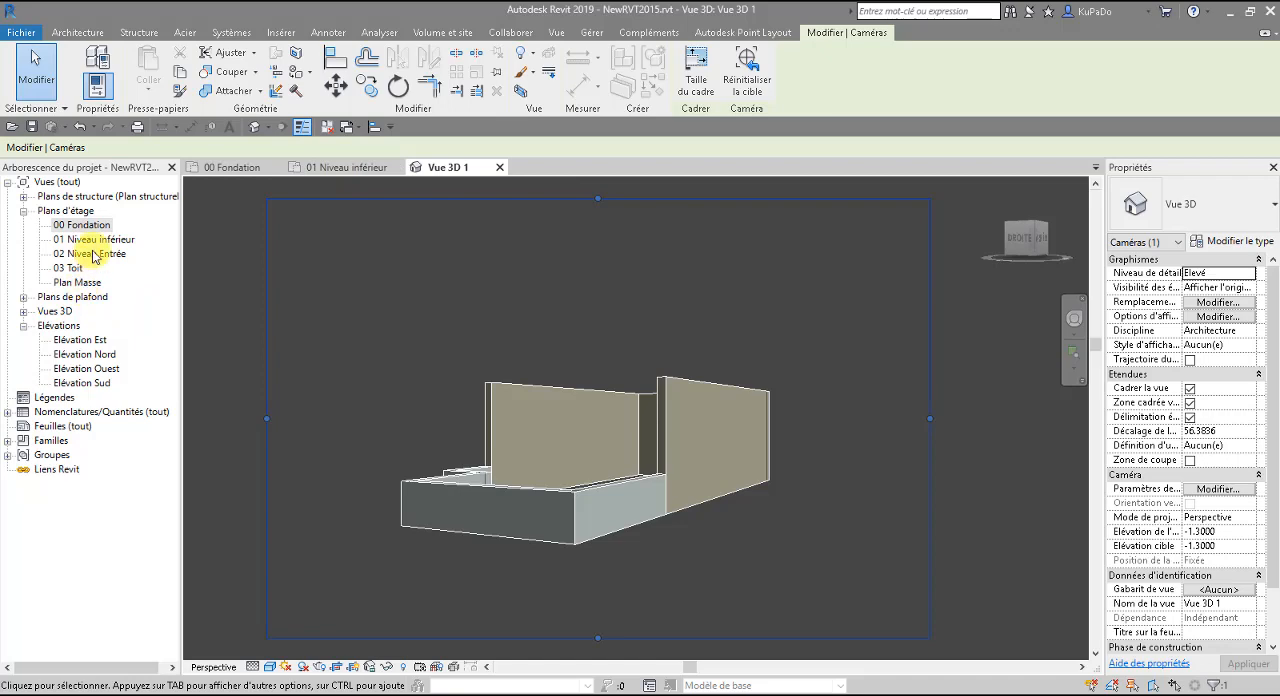
left_click(23, 311)
left_click(66, 326)
right_click(72, 326)
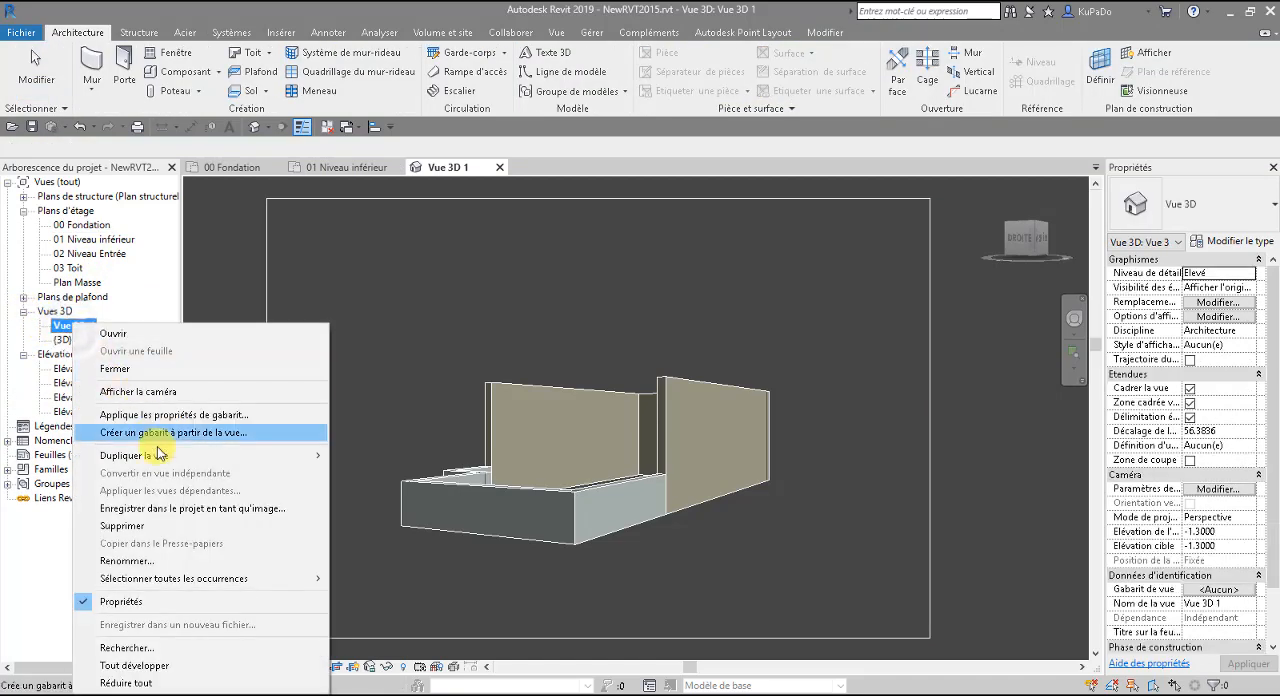
left_click(140, 561)
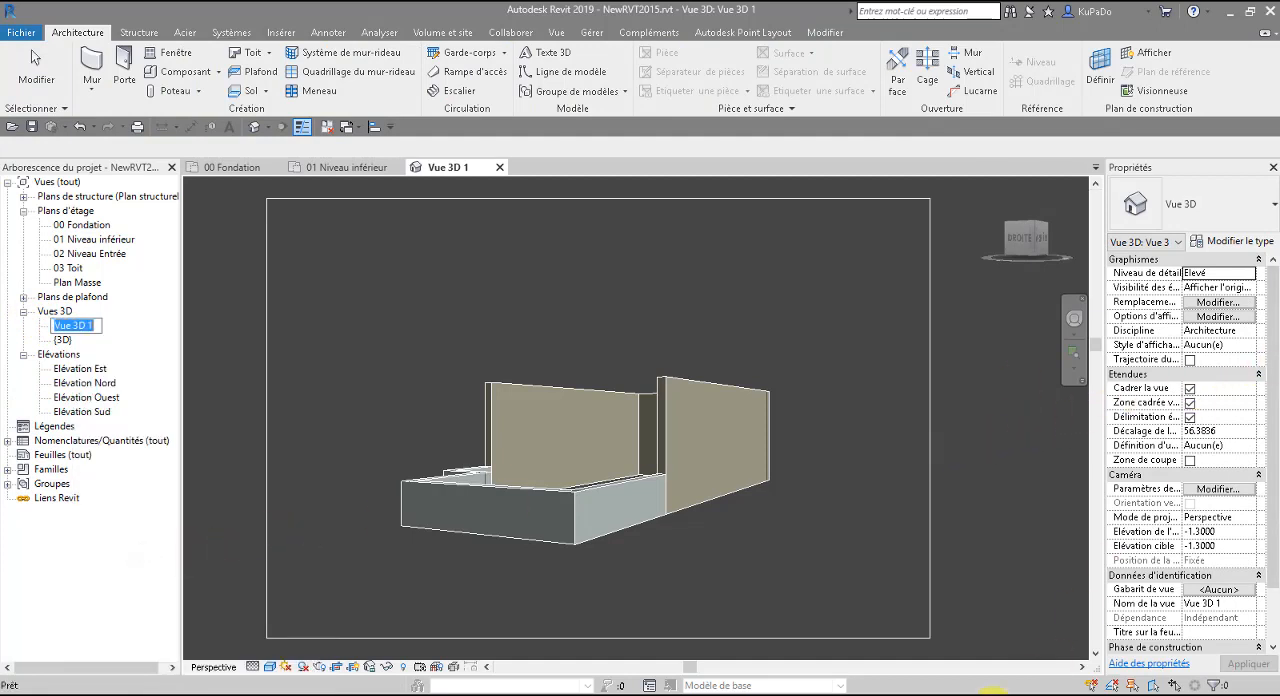
mouse_move(478, 690)
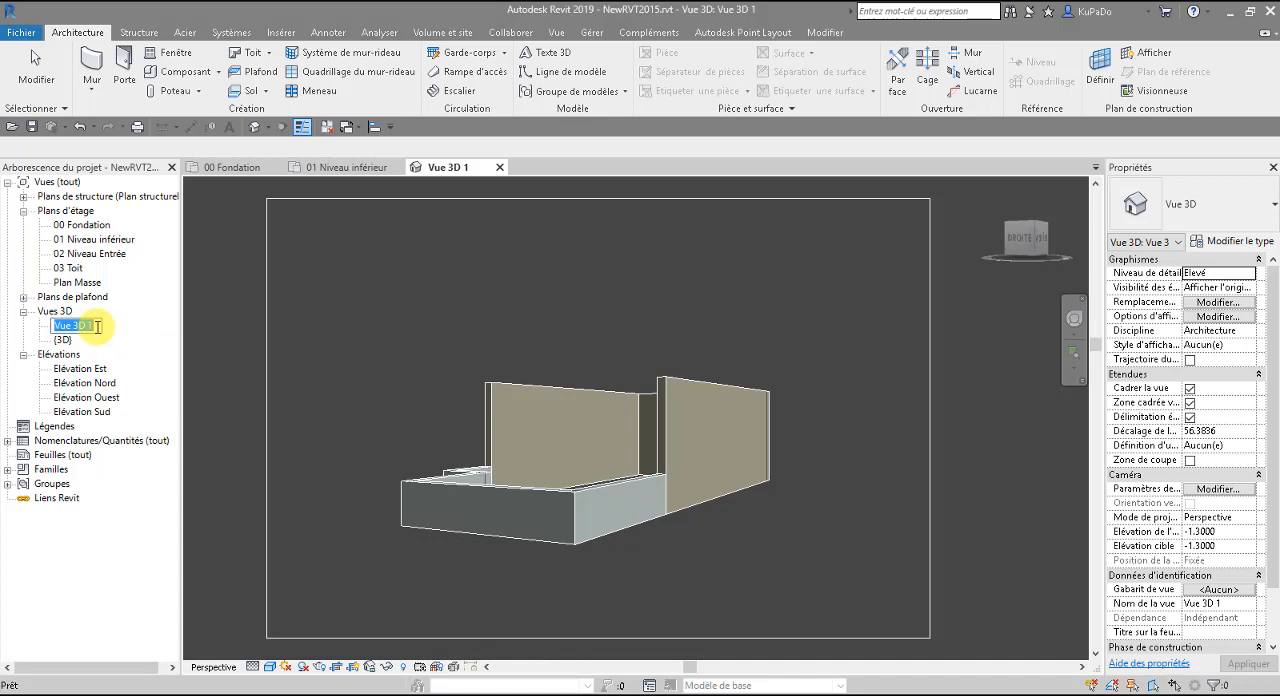
type("En Construction")
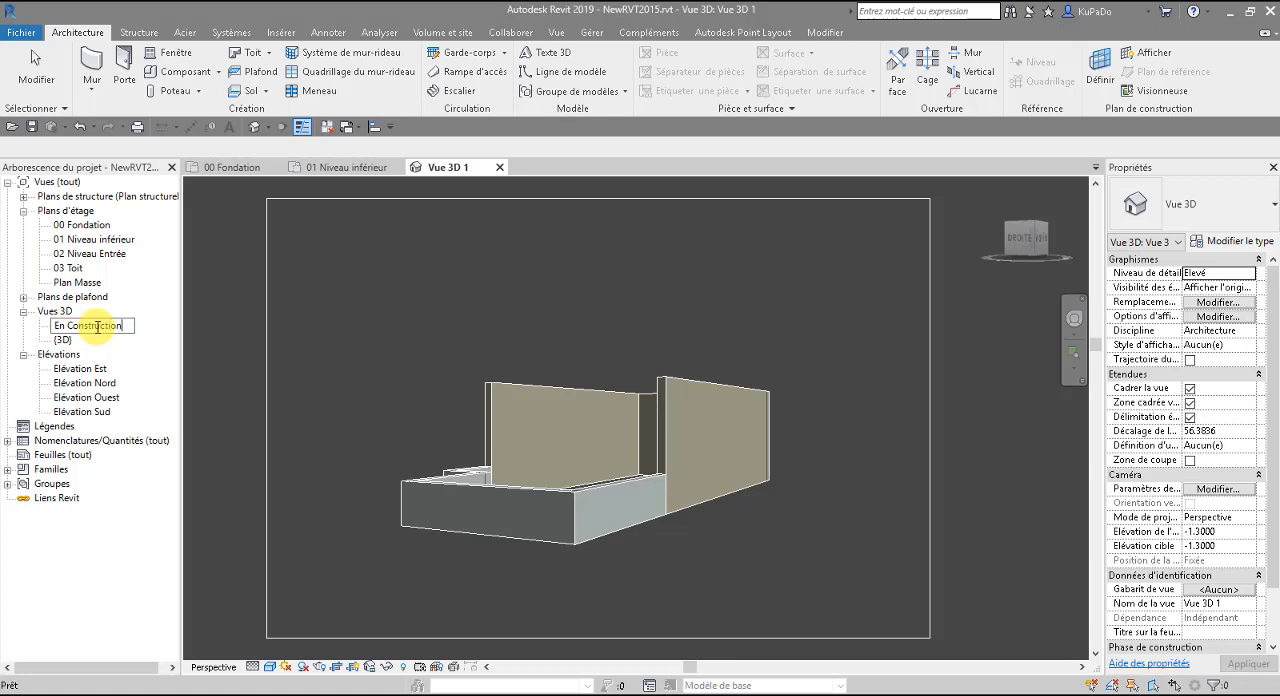
key("Return")
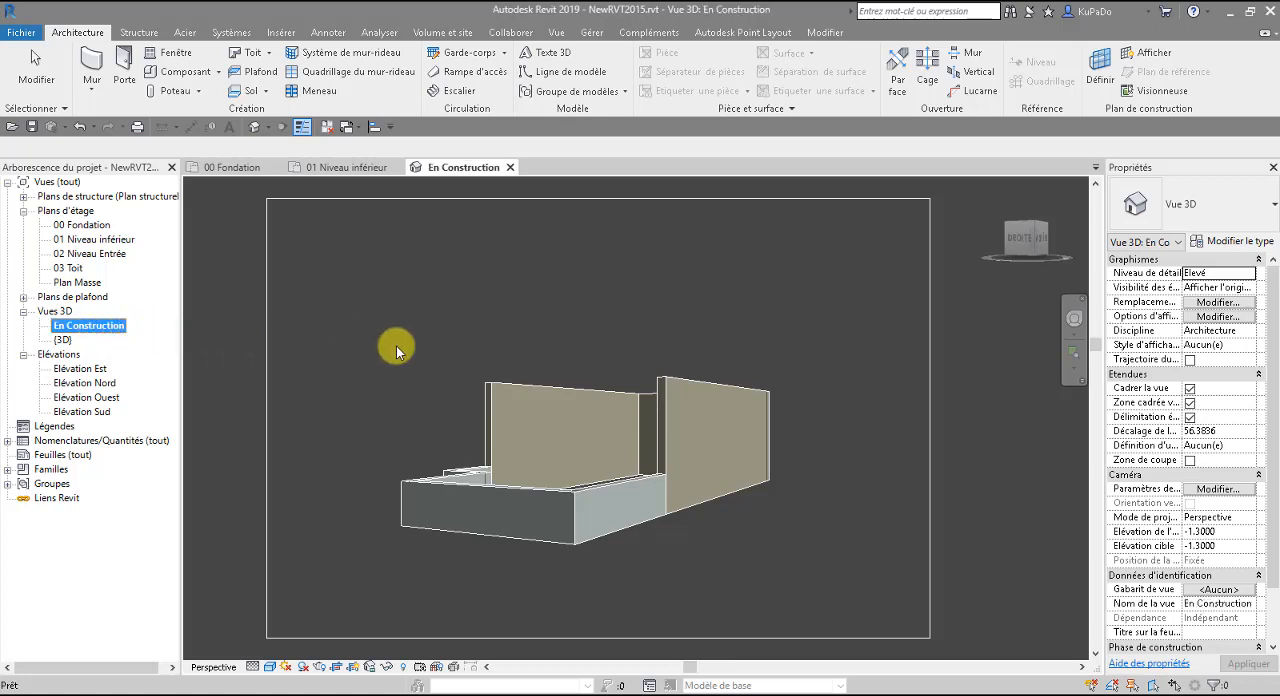
Open the Plan Masse floor plan and bring up the massing and site modelling tools.
double_click(66, 282)
middle_click_drag(914, 571, 737, 494)
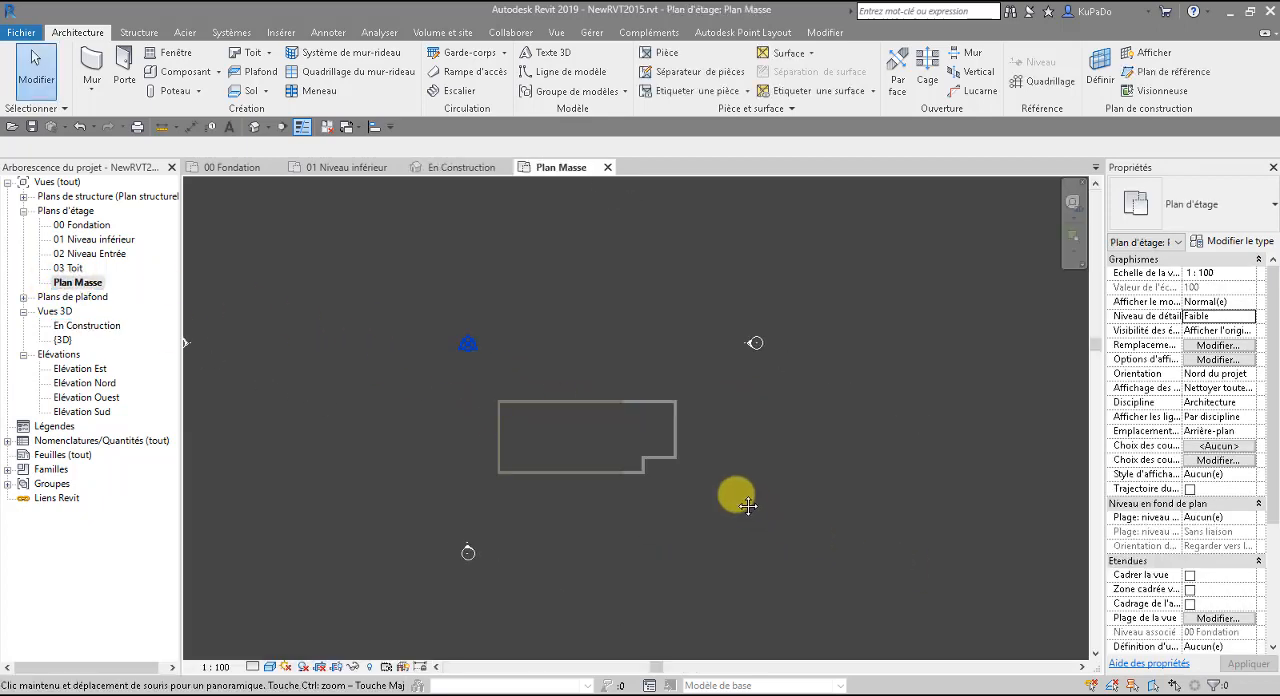
scroll(686, 499, "up", 1)
scroll(660, 485, "up", 1)
middle_click_drag(660, 485, 744, 512)
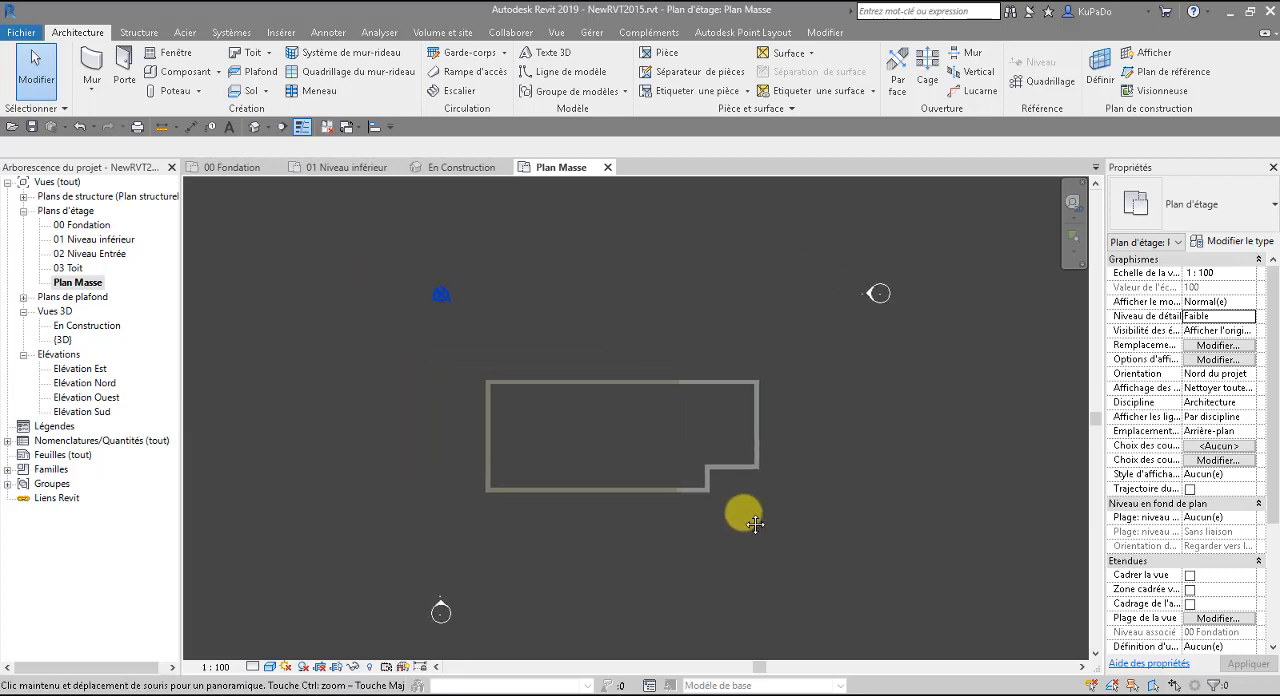
scroll(700, 520, "down", 2)
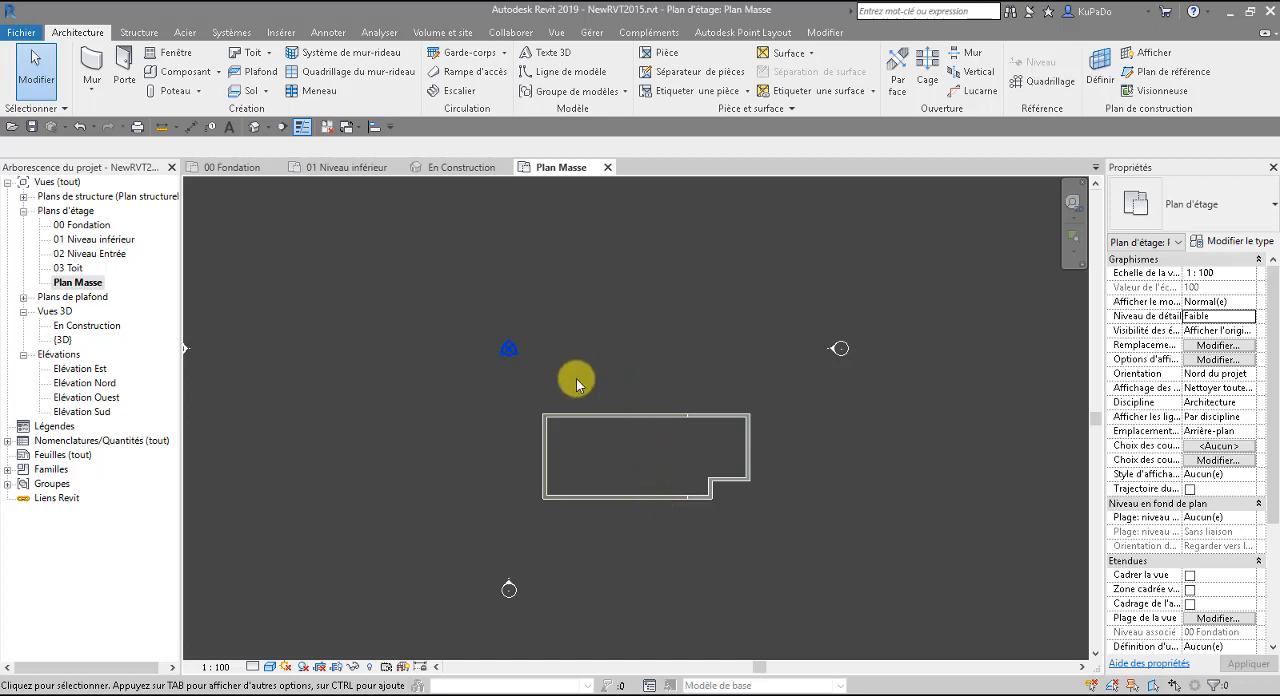
left_click(443, 33)
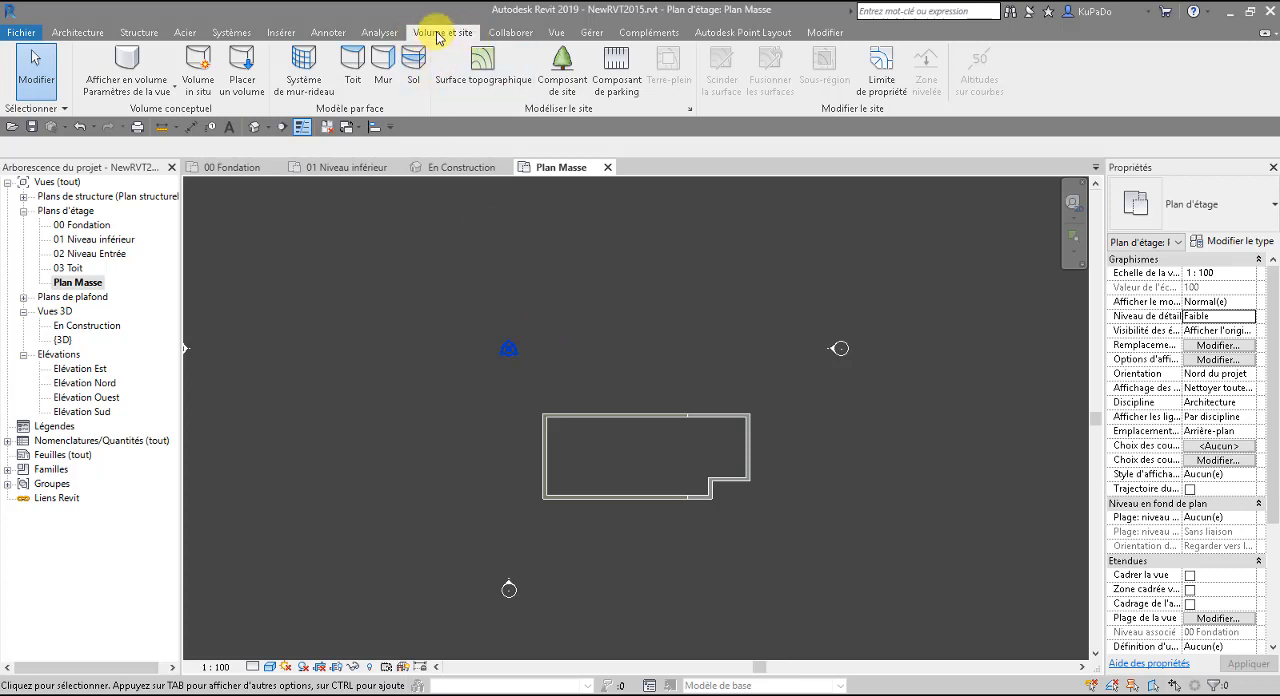
left_click(481, 77)
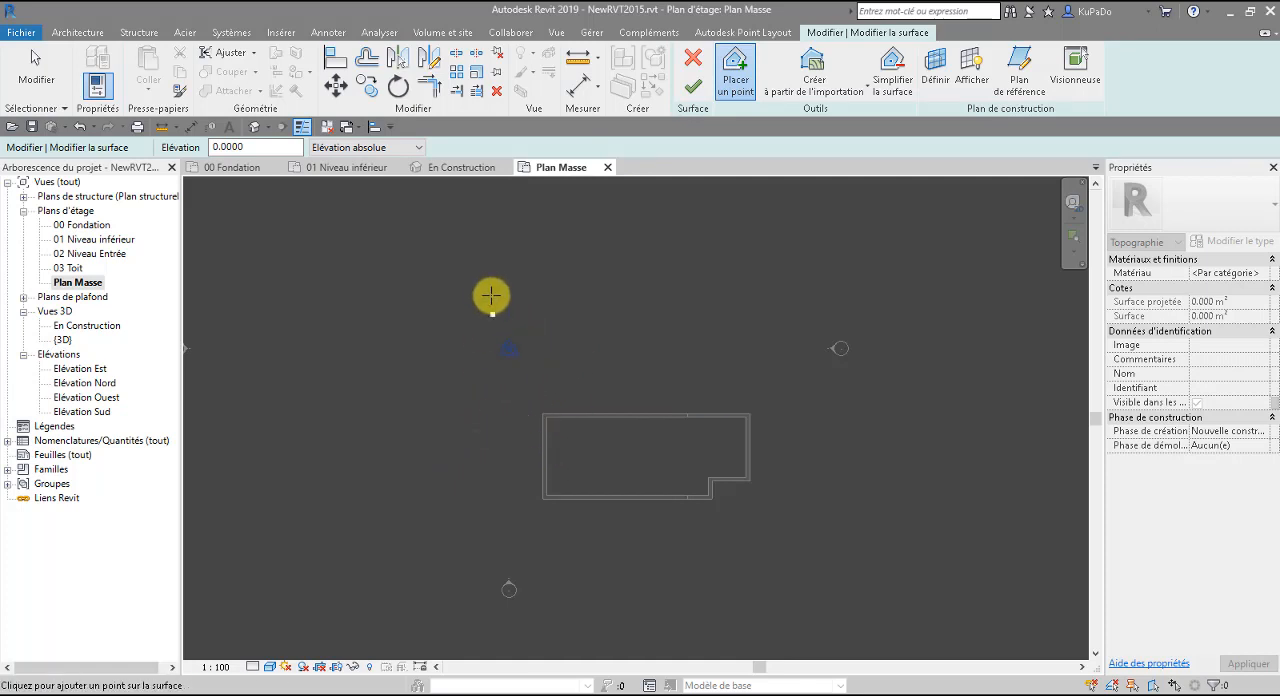
left_click(709, 205)
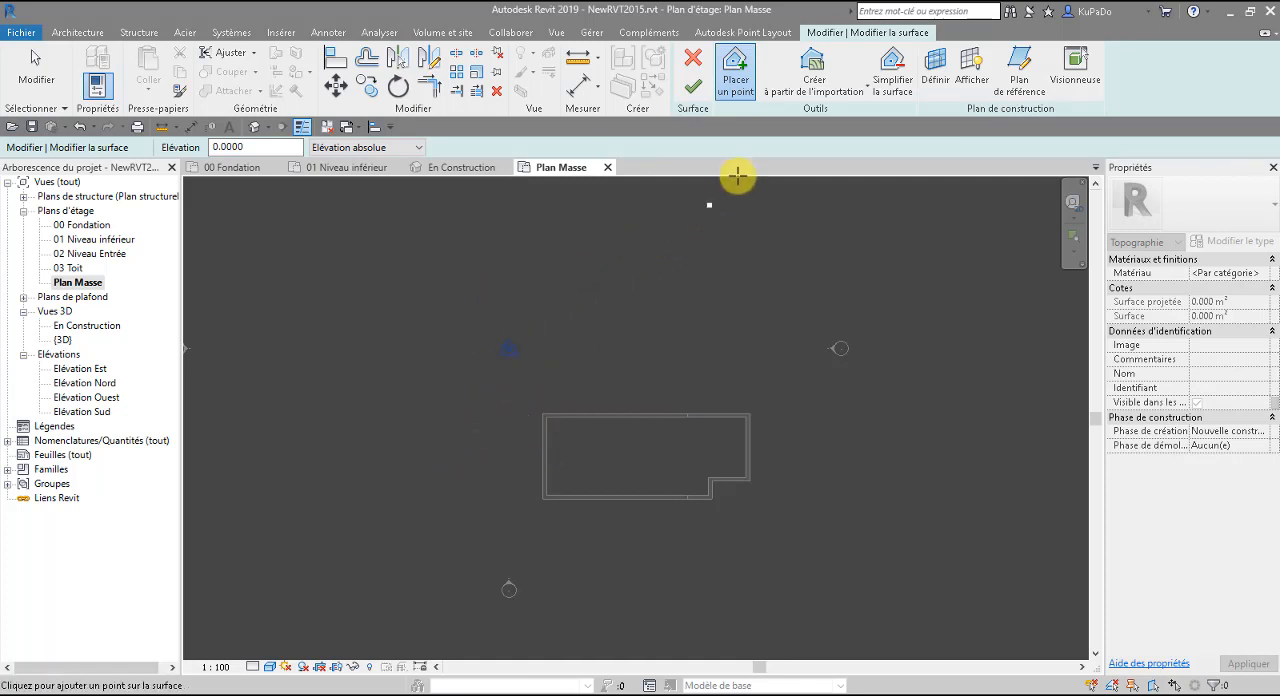
left_click(829, 96)
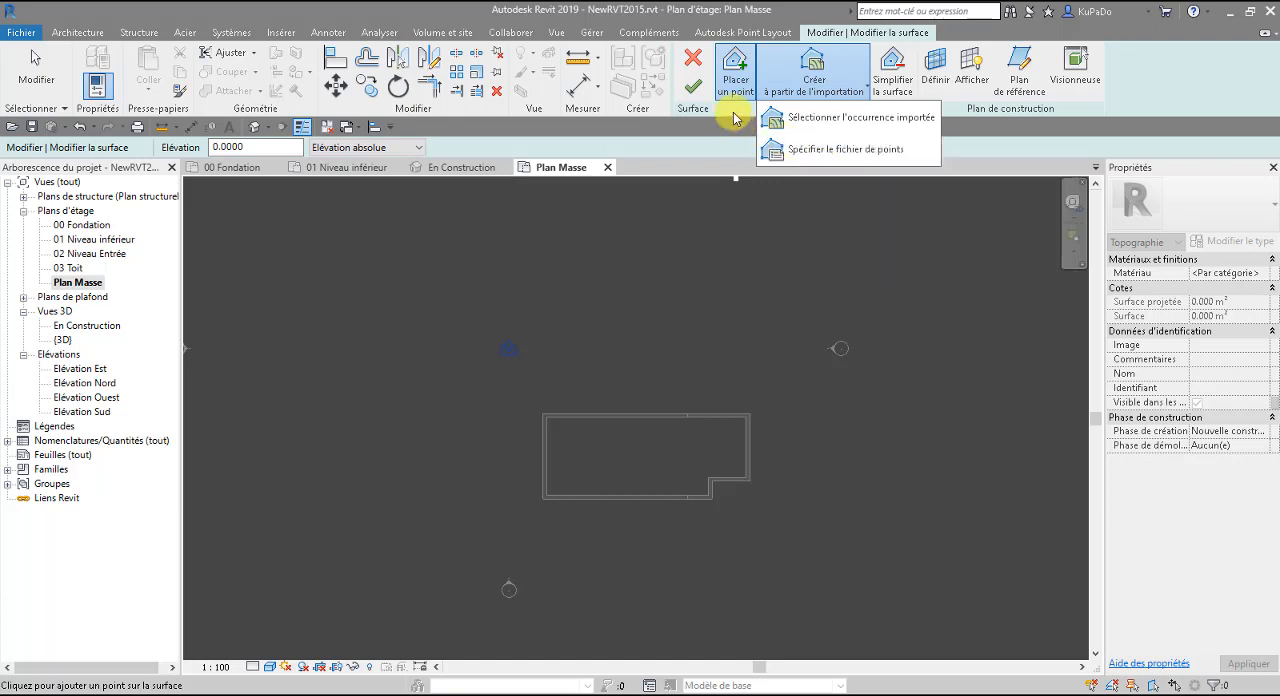
left_click(738, 72)
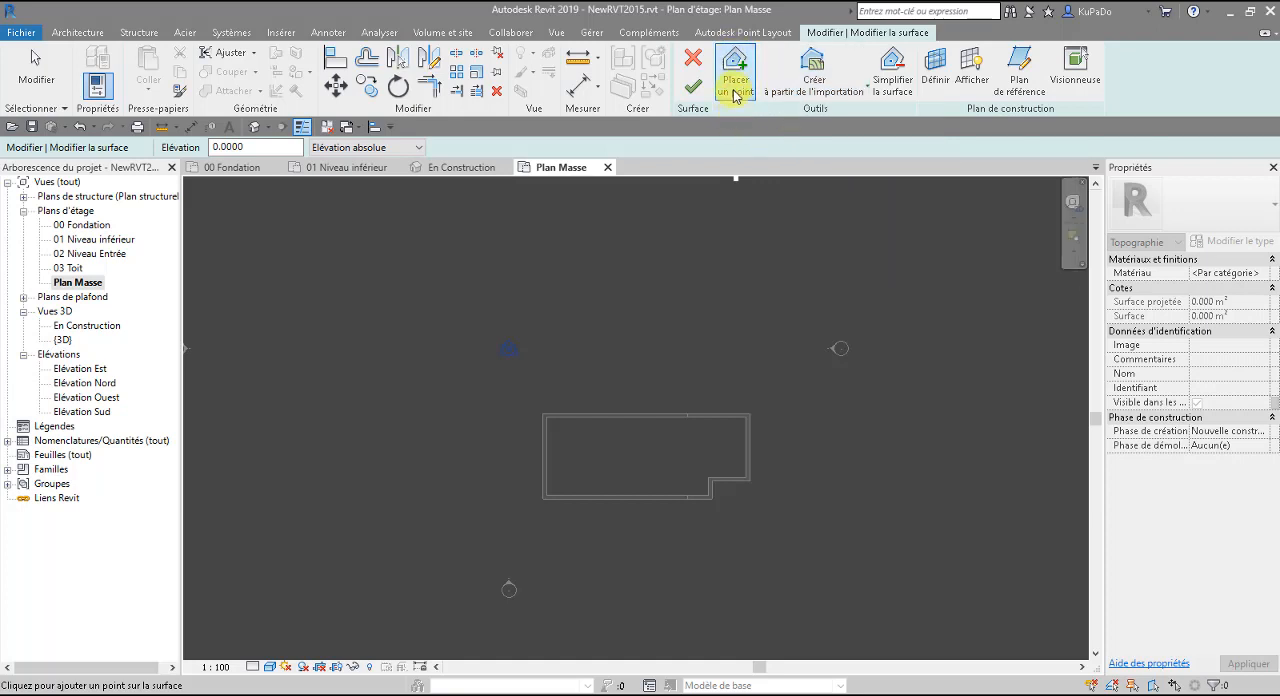
left_click(736, 92)
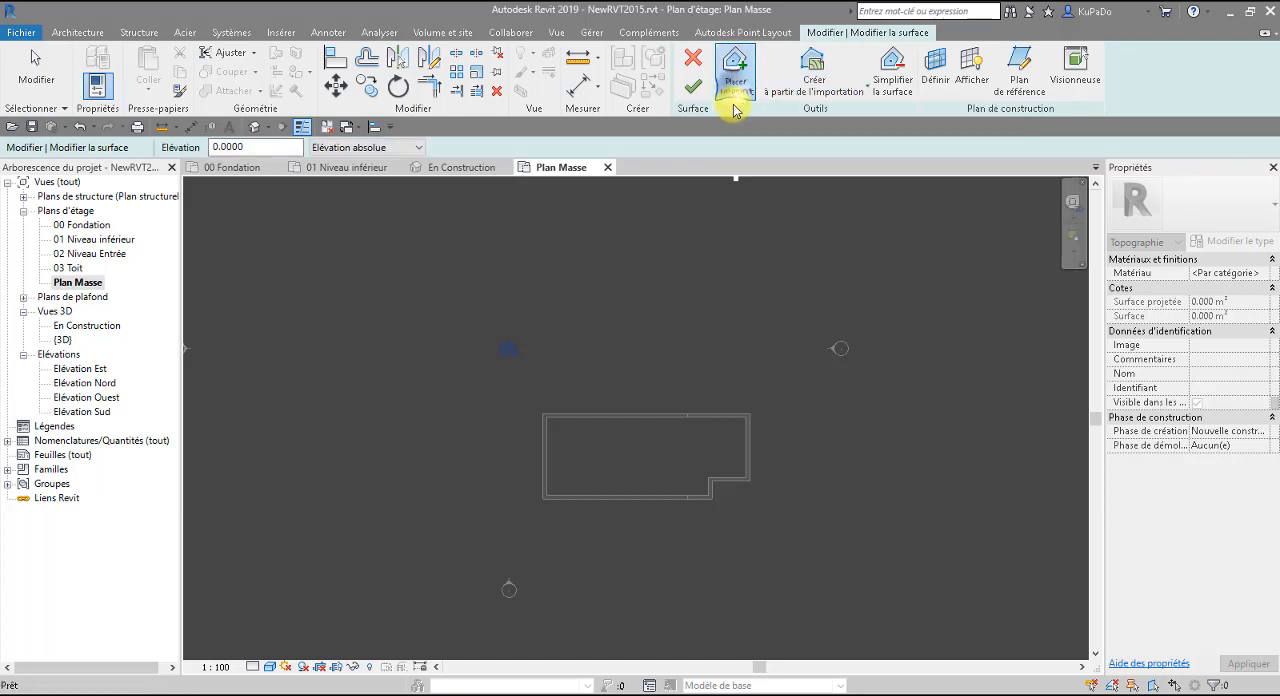
left_click(735, 84)
left_click(735, 84)
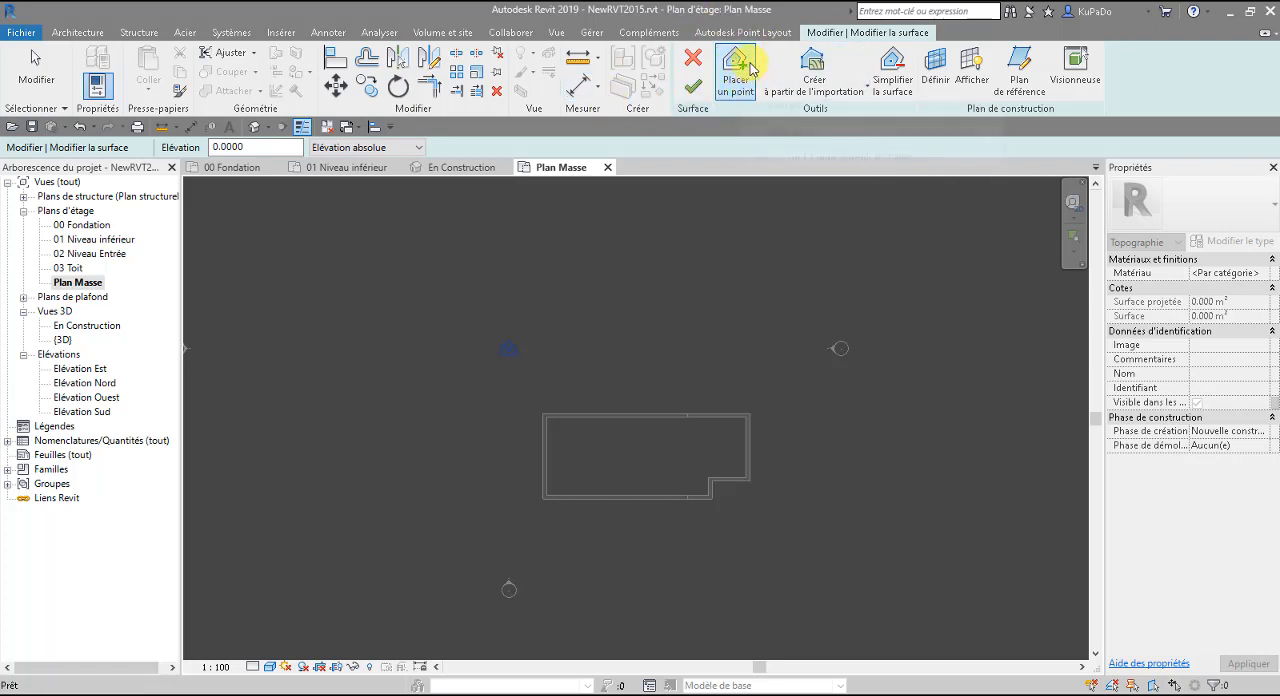
left_click(698, 60)
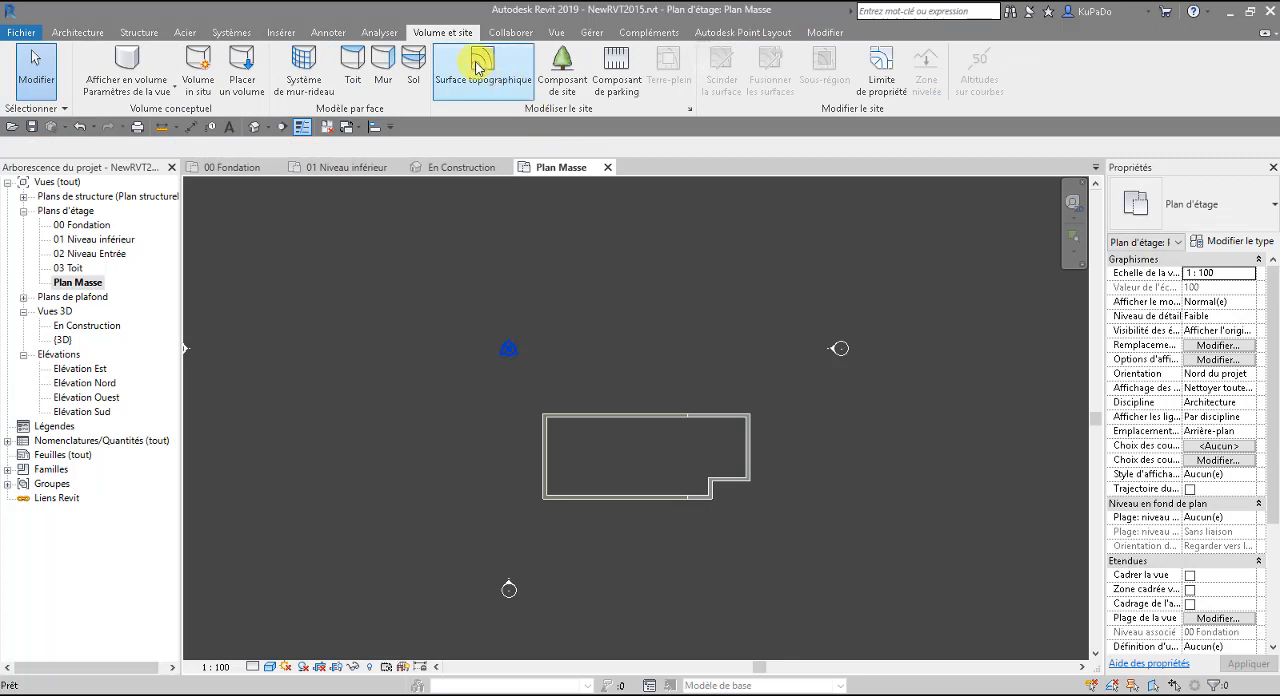
Start a topographic surface at absolute elevation -0.15 and place four points in a north-south line west of the building.
left_click(485, 79)
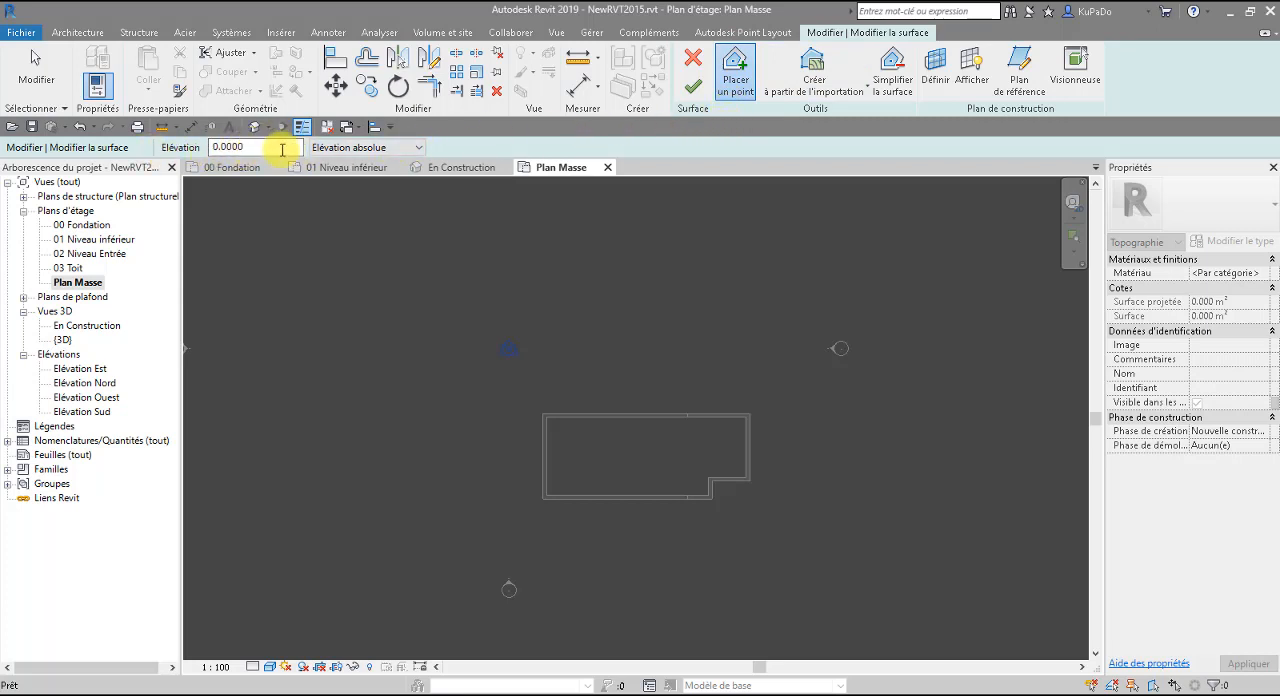
left_click(214, 147)
double_click(214, 147)
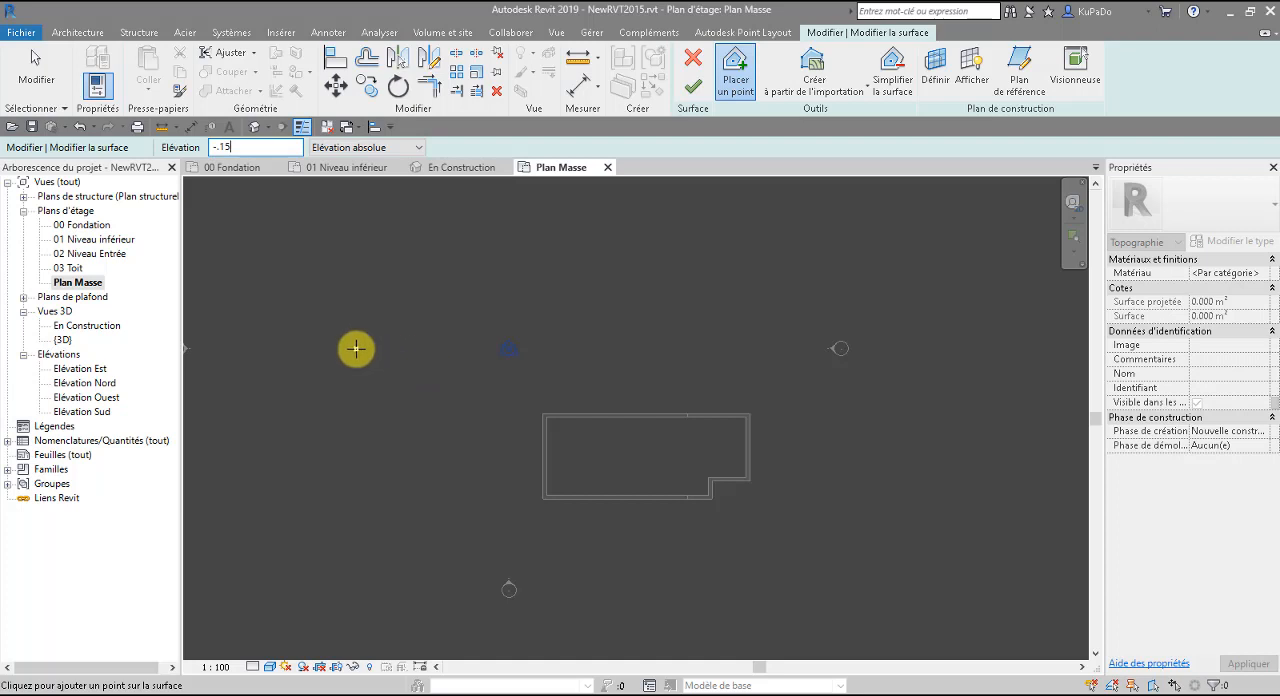
middle_click_drag(348, 318, 517, 349)
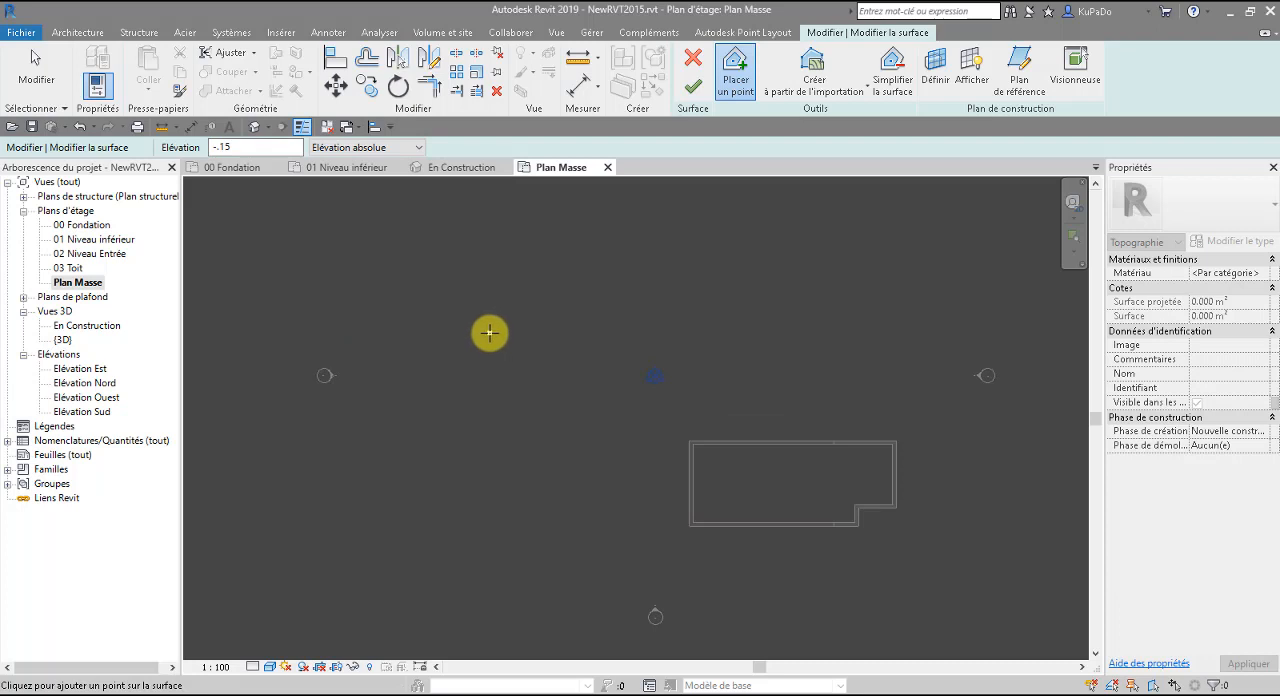
left_click(489, 333)
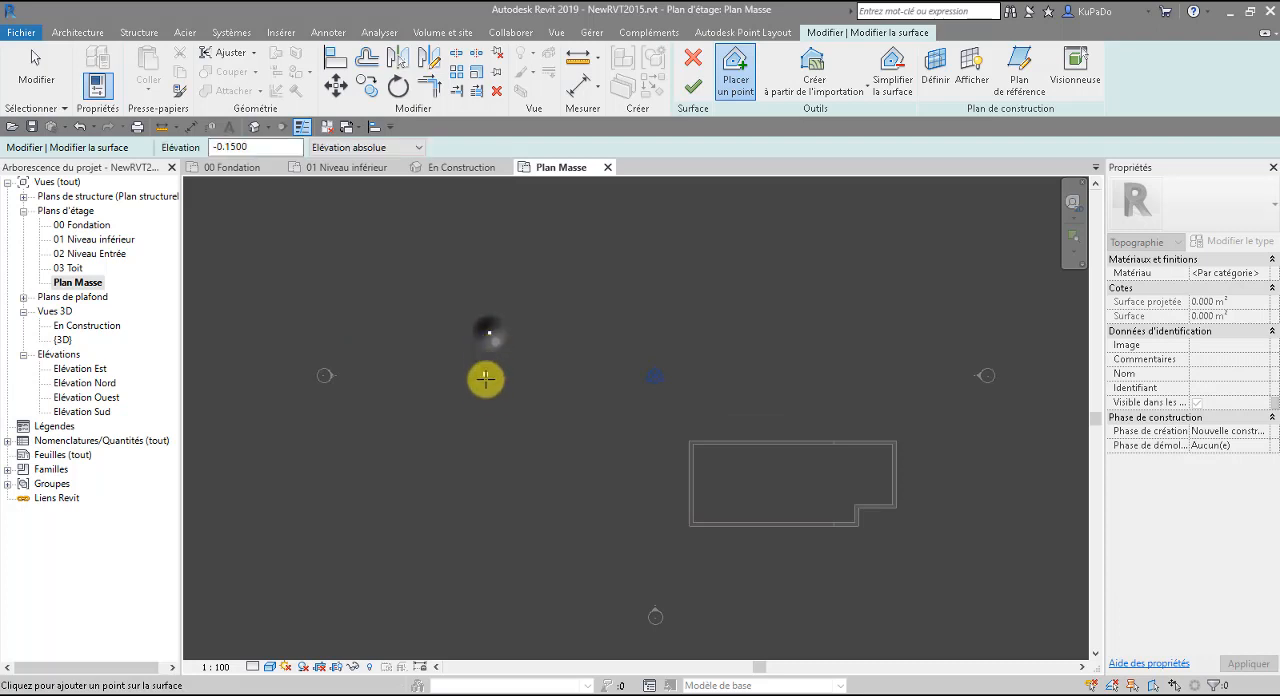
left_click(488, 421)
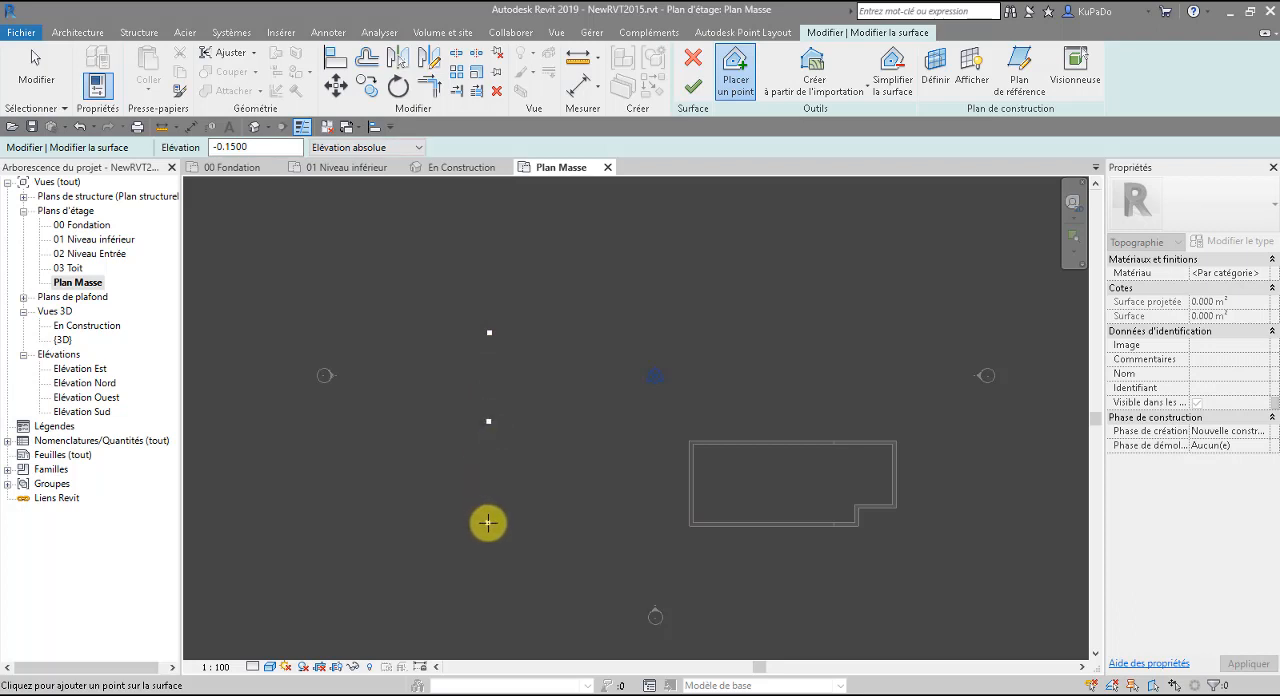
left_click(488, 521)
left_click(488, 600)
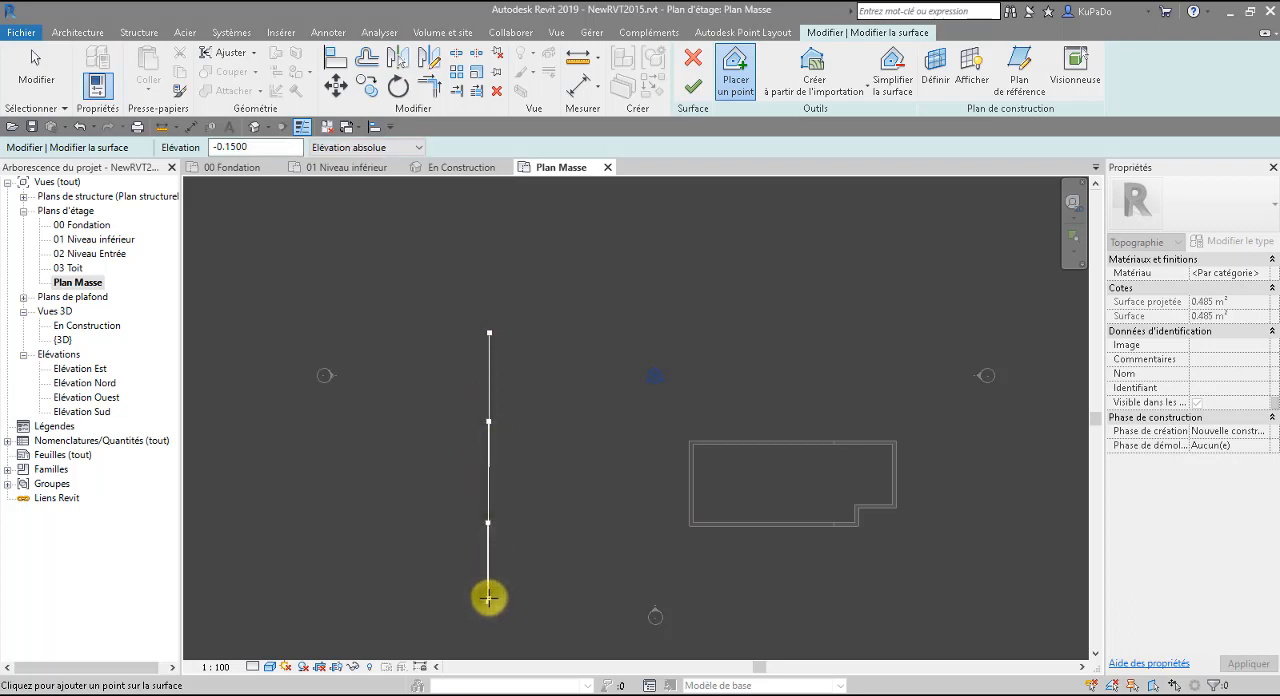
Extend the line of -0.15 surface points with four more points beyond its north end and one beyond its south end.
left_click(491, 272)
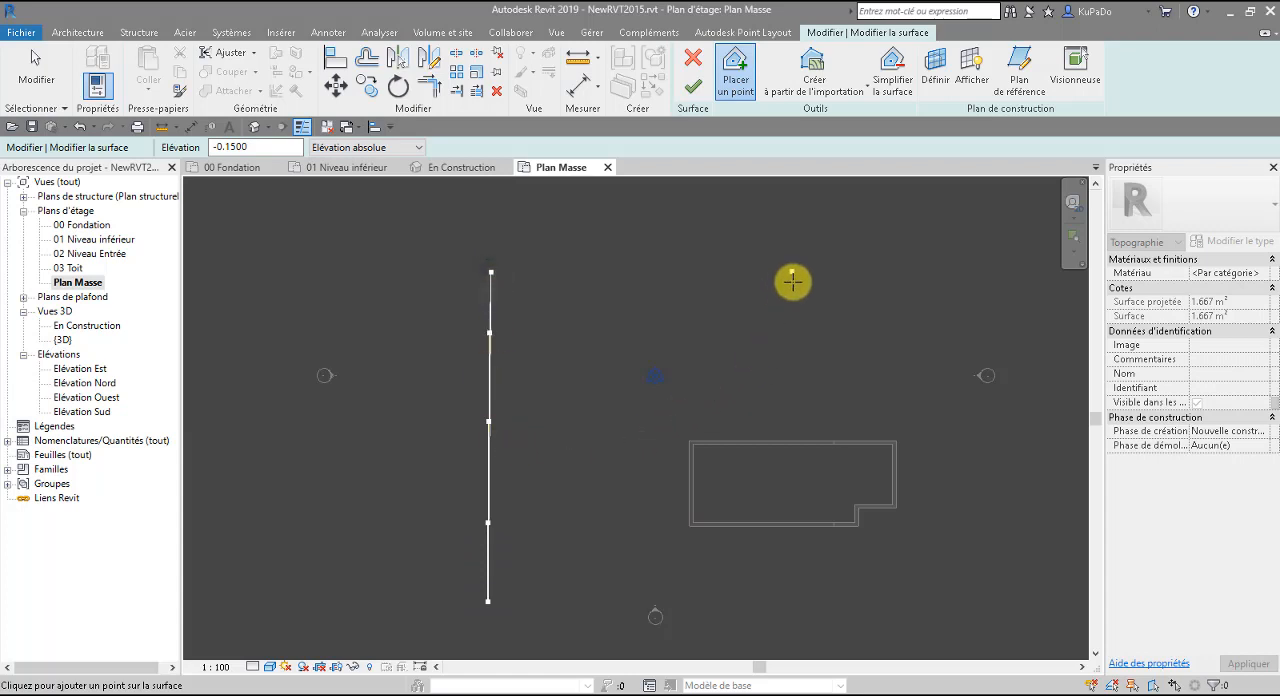
left_click(792, 460)
middle_click_drag(755, 612, 754, 491)
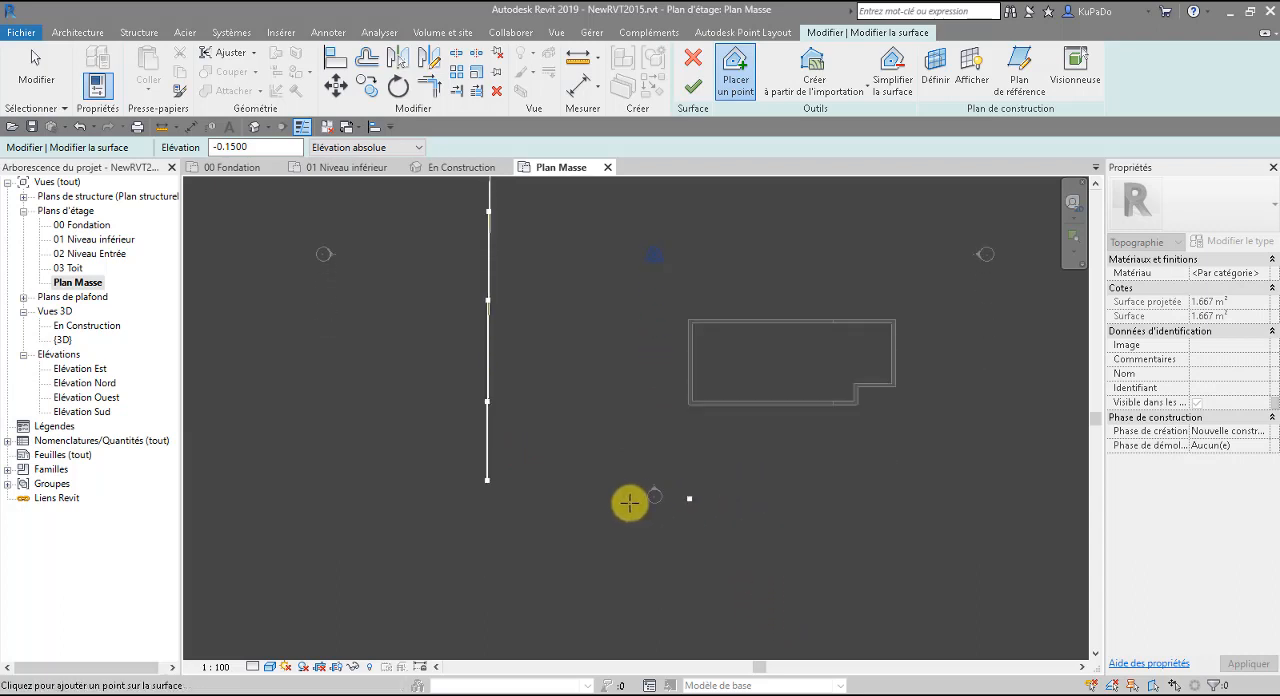
left_click(486, 523)
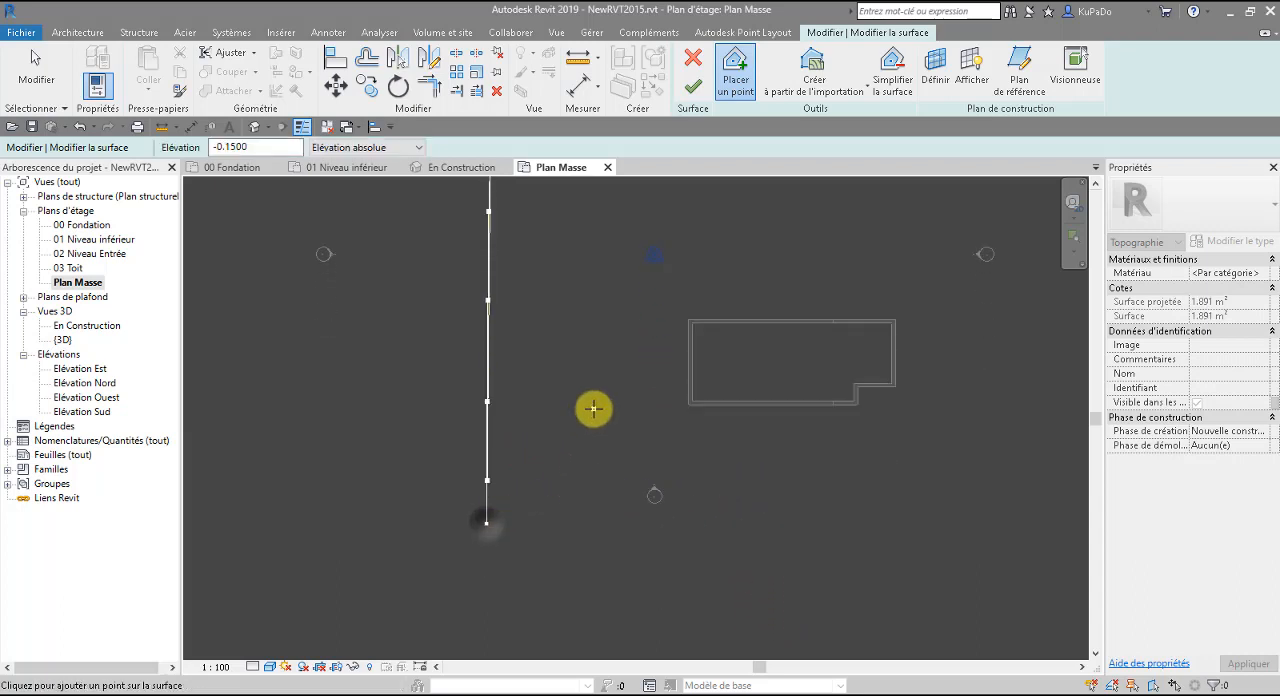
scroll(594, 406, "down", 1)
middle_click_drag(594, 406, 586, 549)
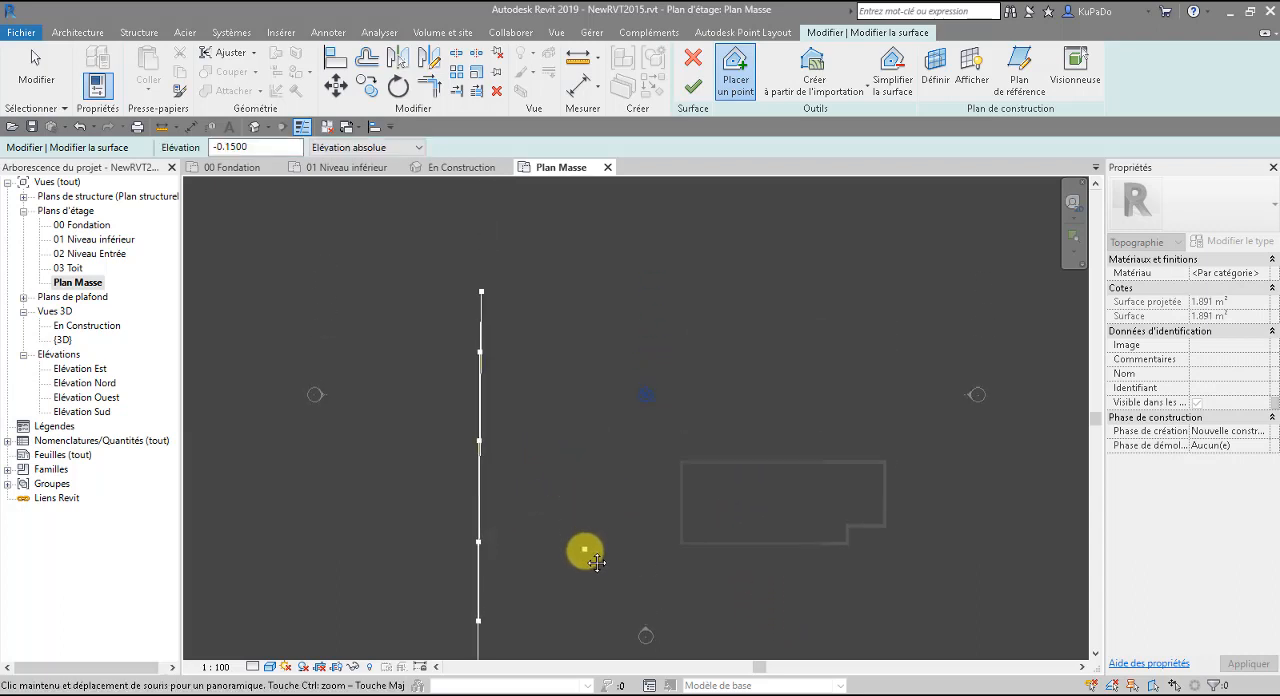
left_click(494, 276)
left_click(497, 208)
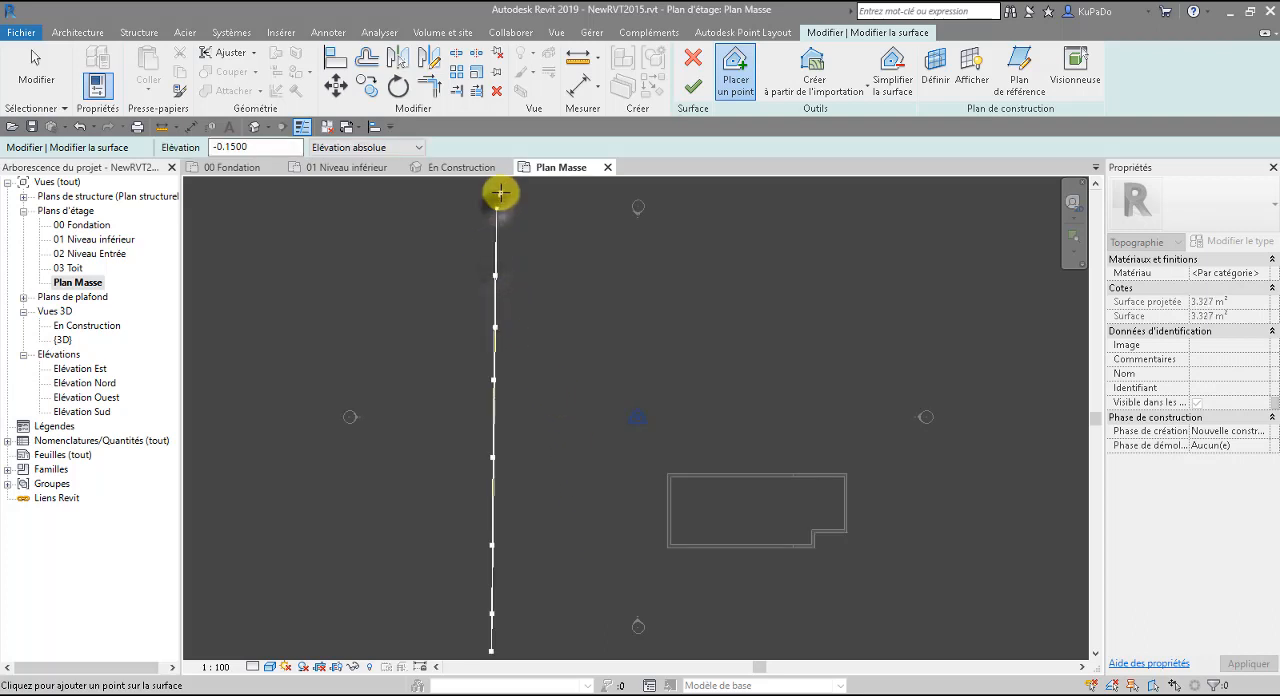
scroll(500, 194, "down", 1)
mouse_move(500, 194)
middle_mouse_down()
mouse_move(500, 243)
mouse_move(493, 217)
middle_mouse_up()
left_click(496, 213)
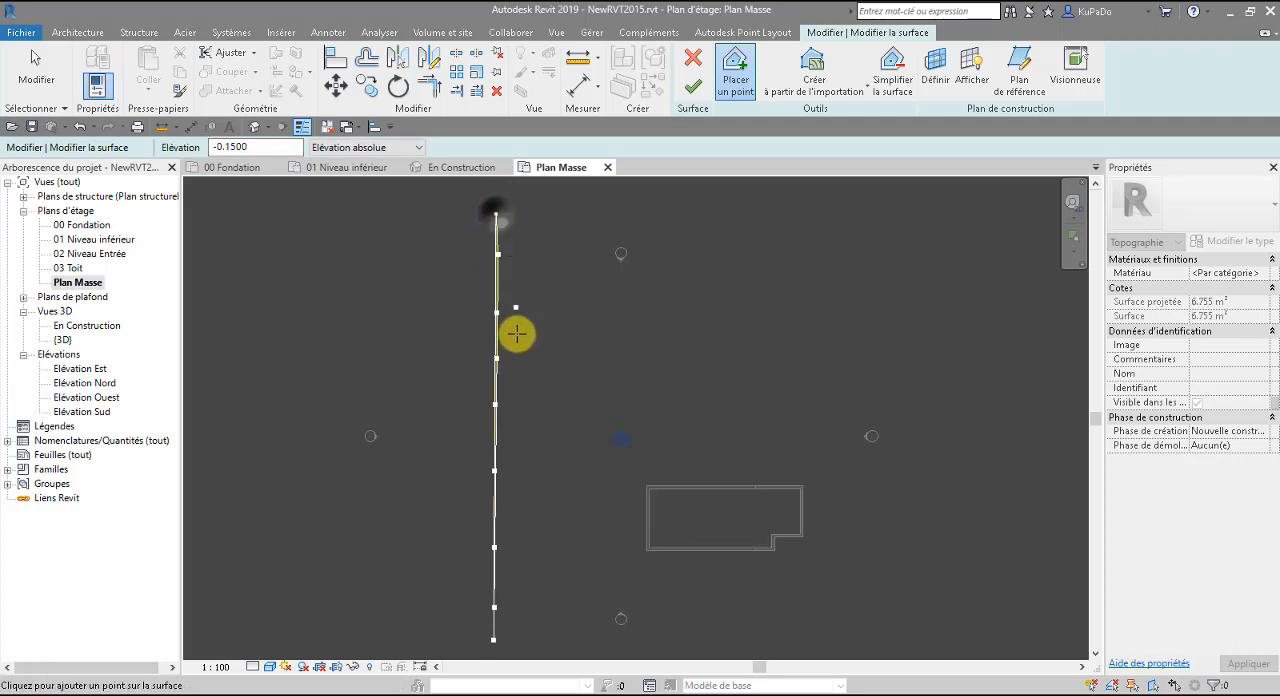
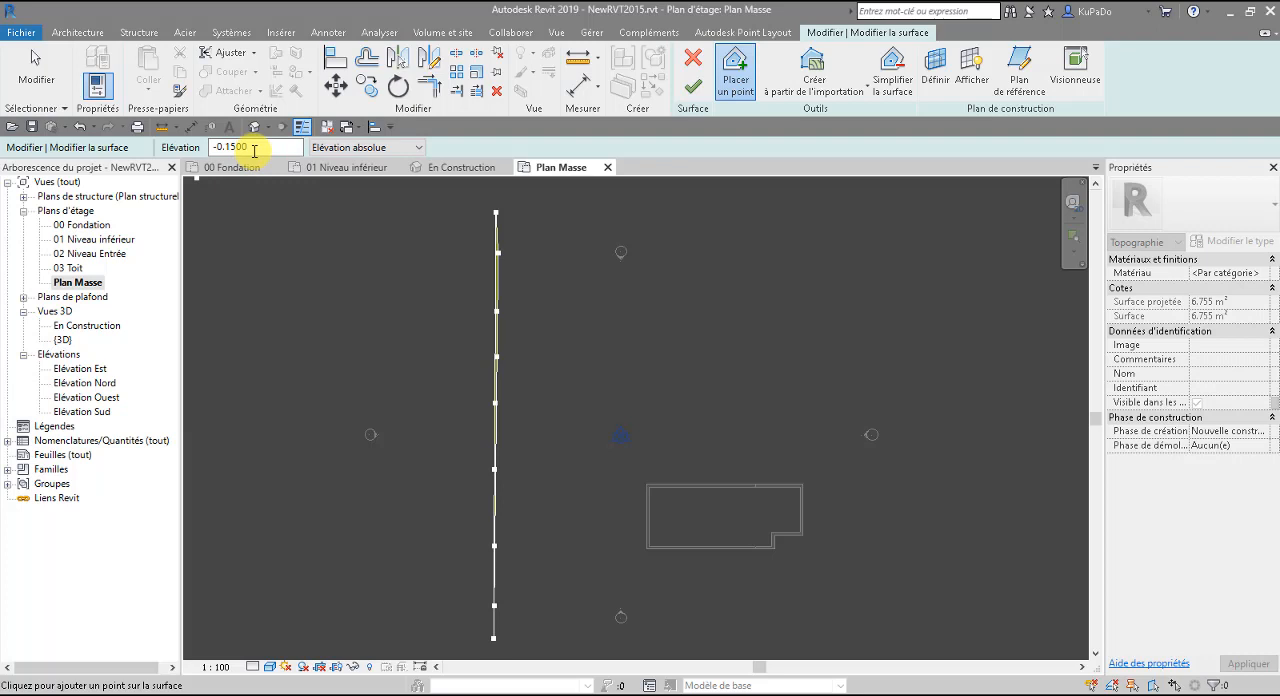
Set the absolute elevation to -3 and place six surface points in a north-south line that crosses the building.
left_click_drag(254, 150, 197, 148)
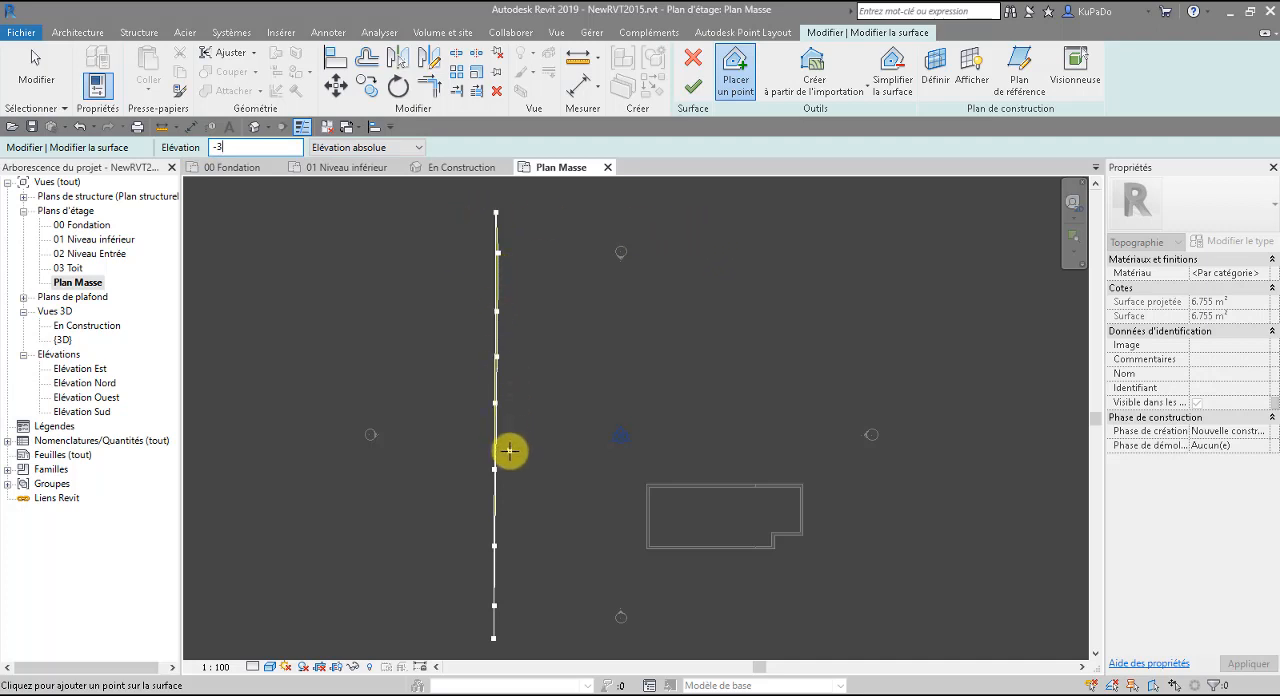
left_click(711, 208)
left_click(711, 290)
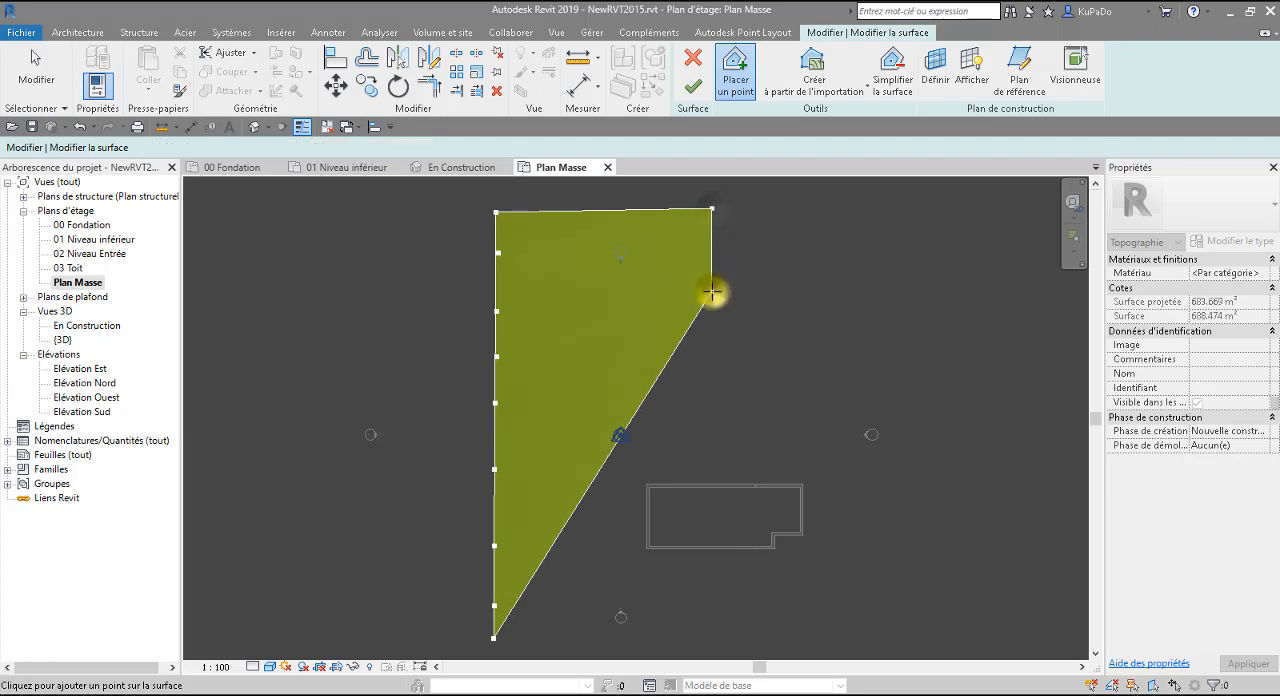
left_click(711, 405)
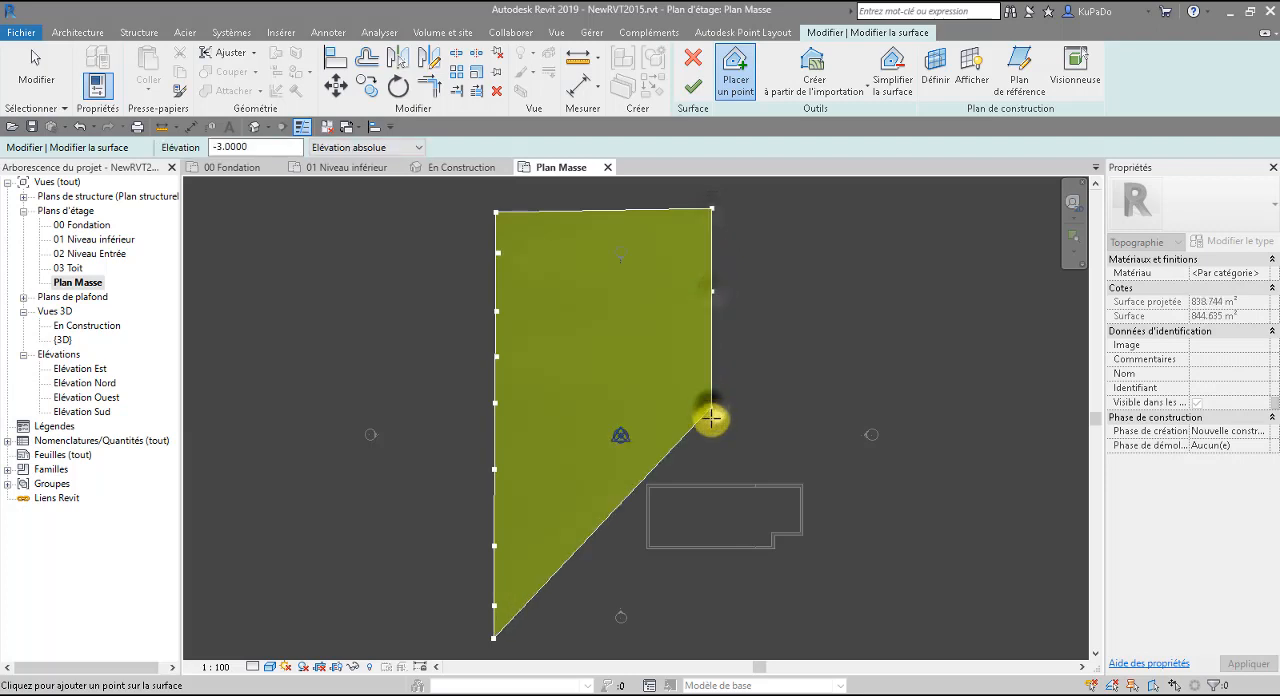
left_click(711, 513)
left_click(707, 601)
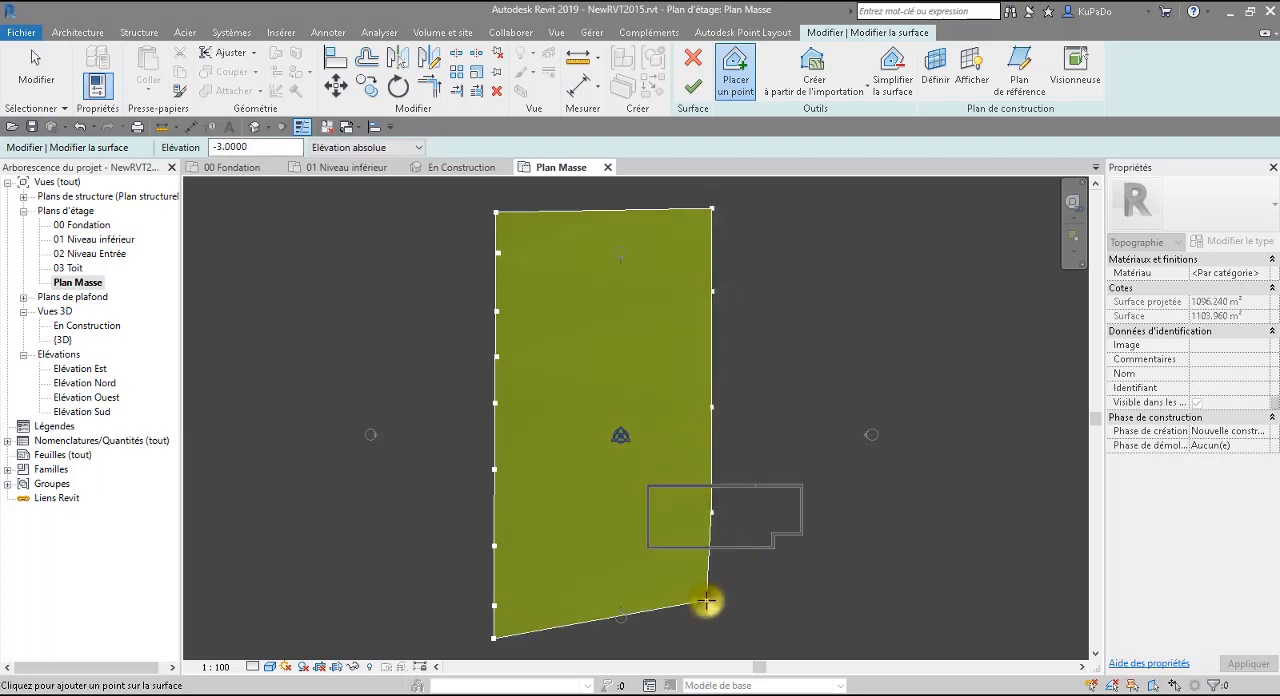
middle_click_drag(707, 601, 708, 415)
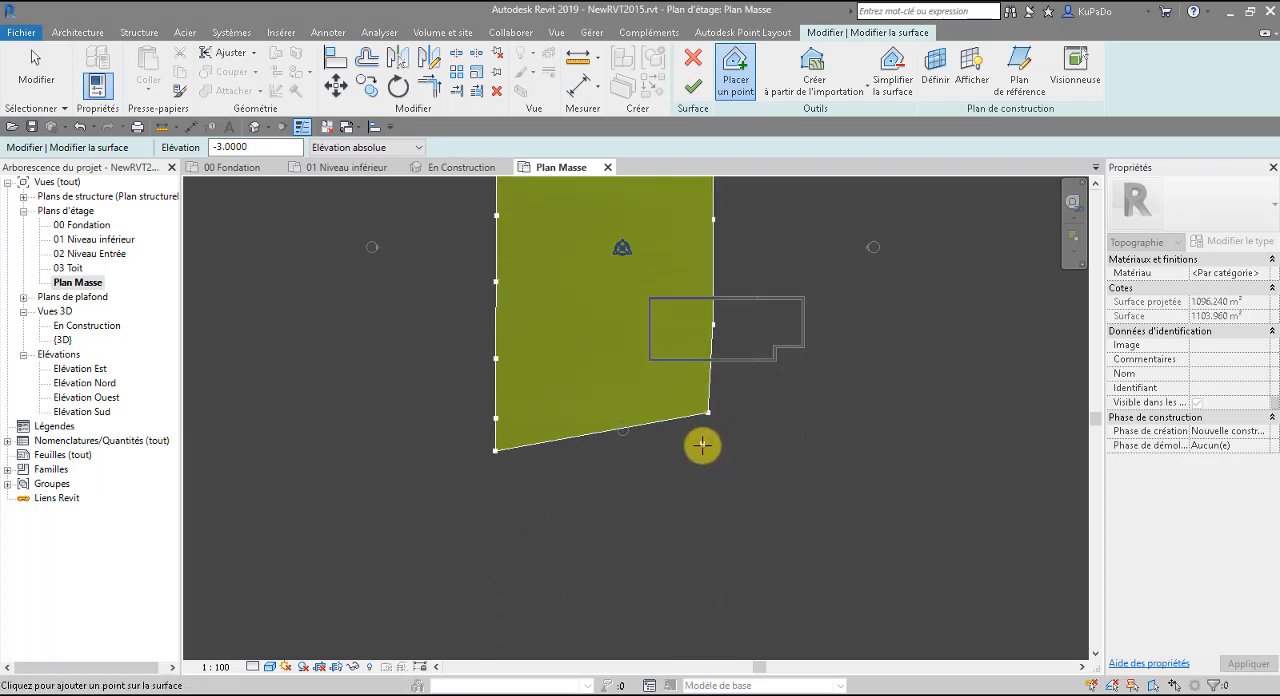
left_click(705, 456)
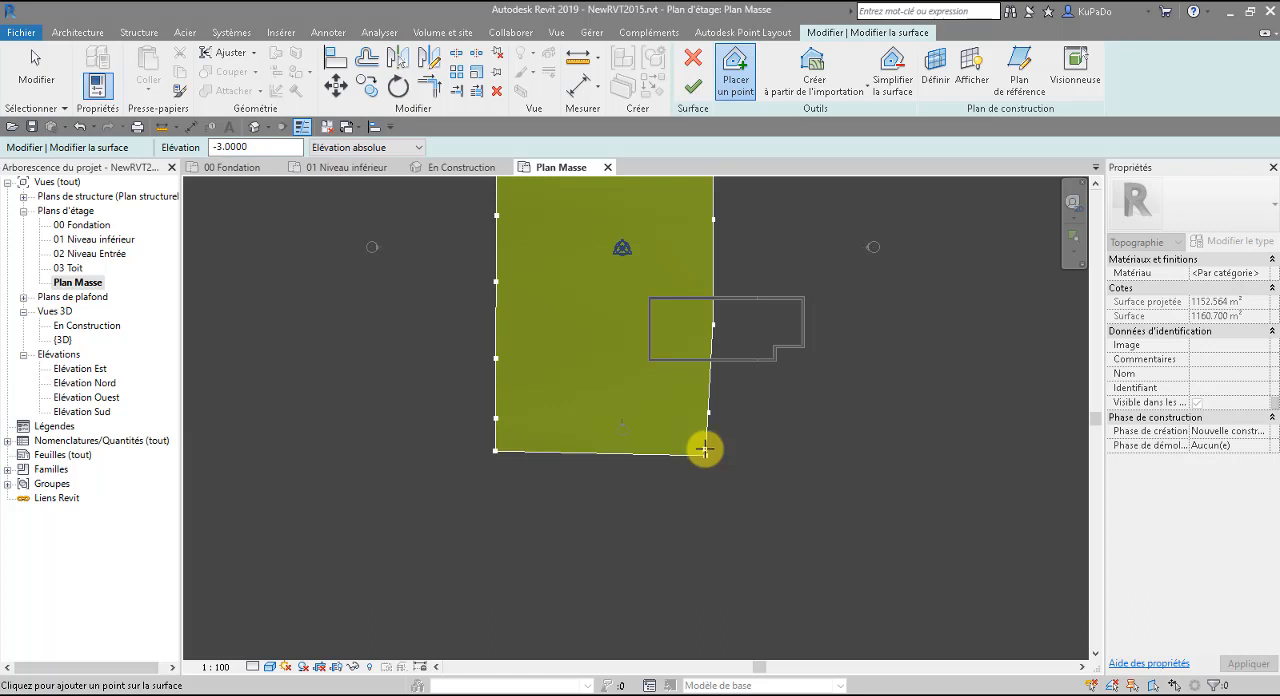
Set the absolute elevation to -3.3 and place a north-south line of surface points east of the building.
middle_click_drag(897, 399, 741, 470)
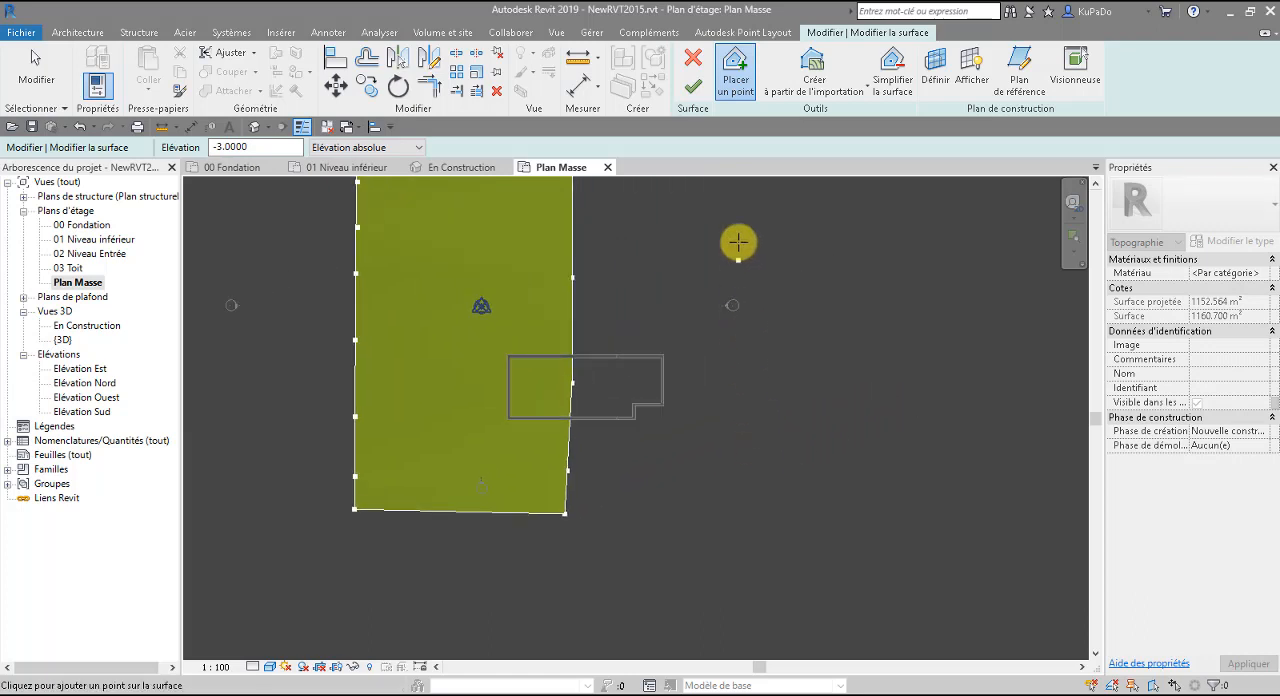
scroll(737, 242, "down", 3)
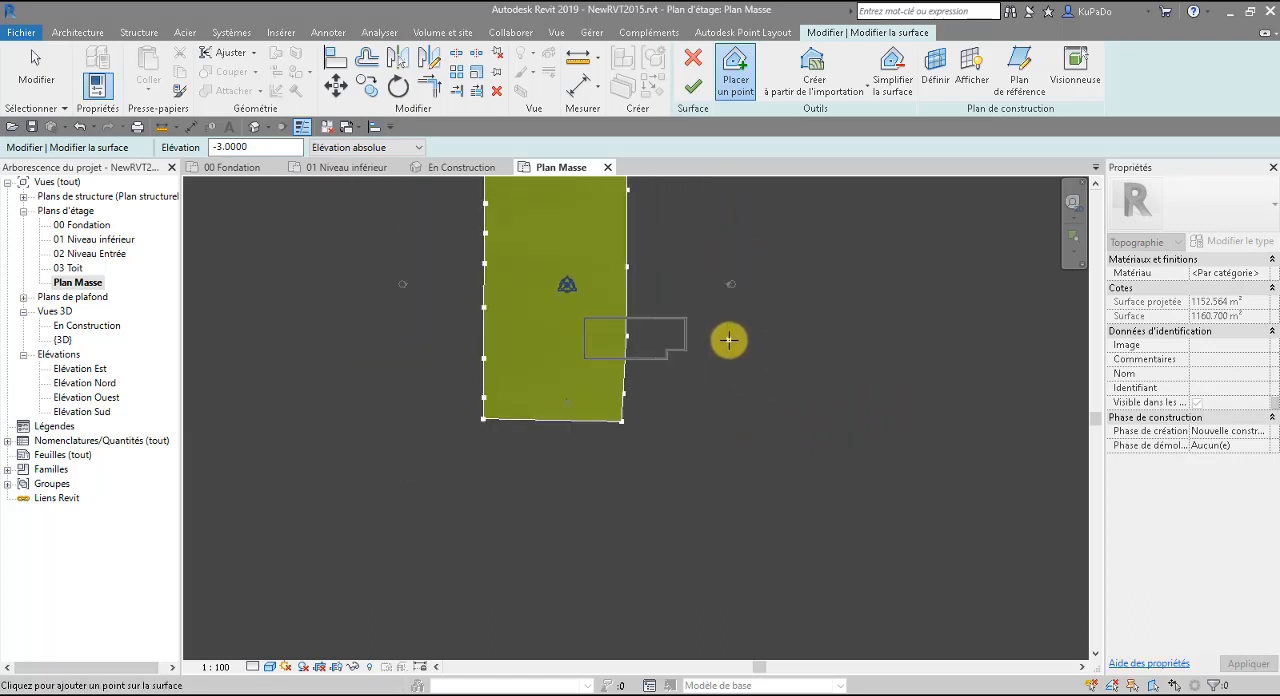
middle_click_drag(734, 266, 730, 338)
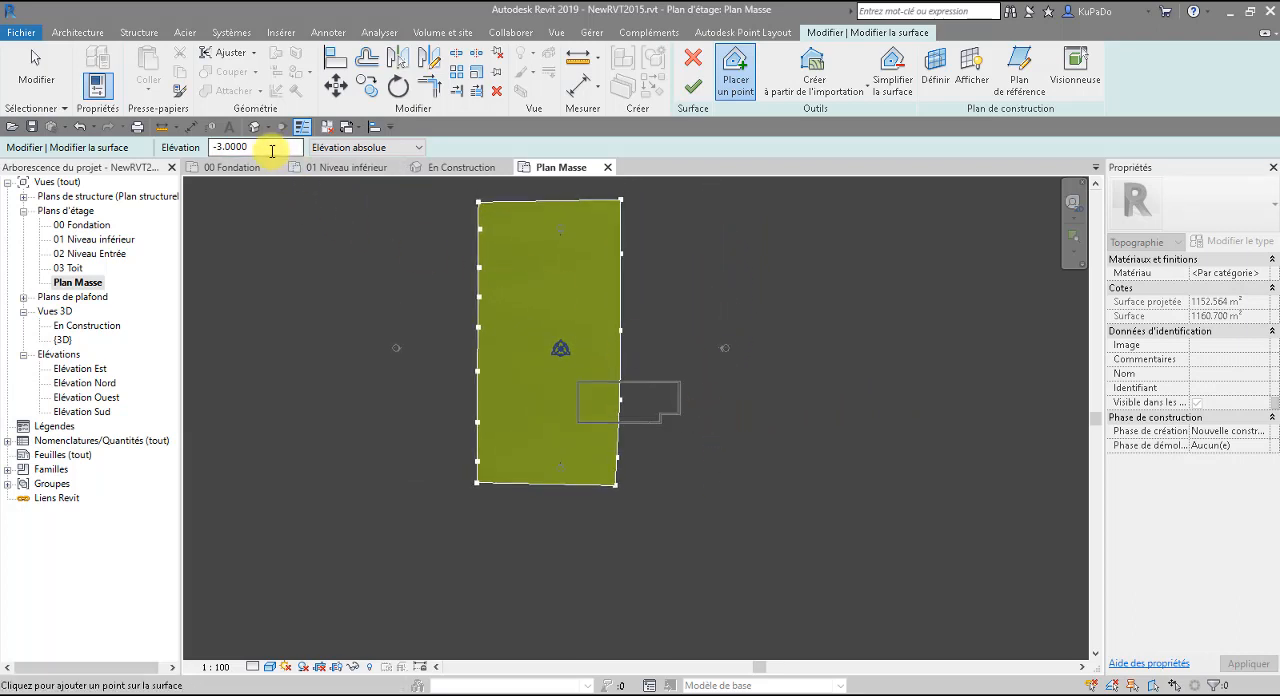
left_click_drag(272, 150, 231, 148)
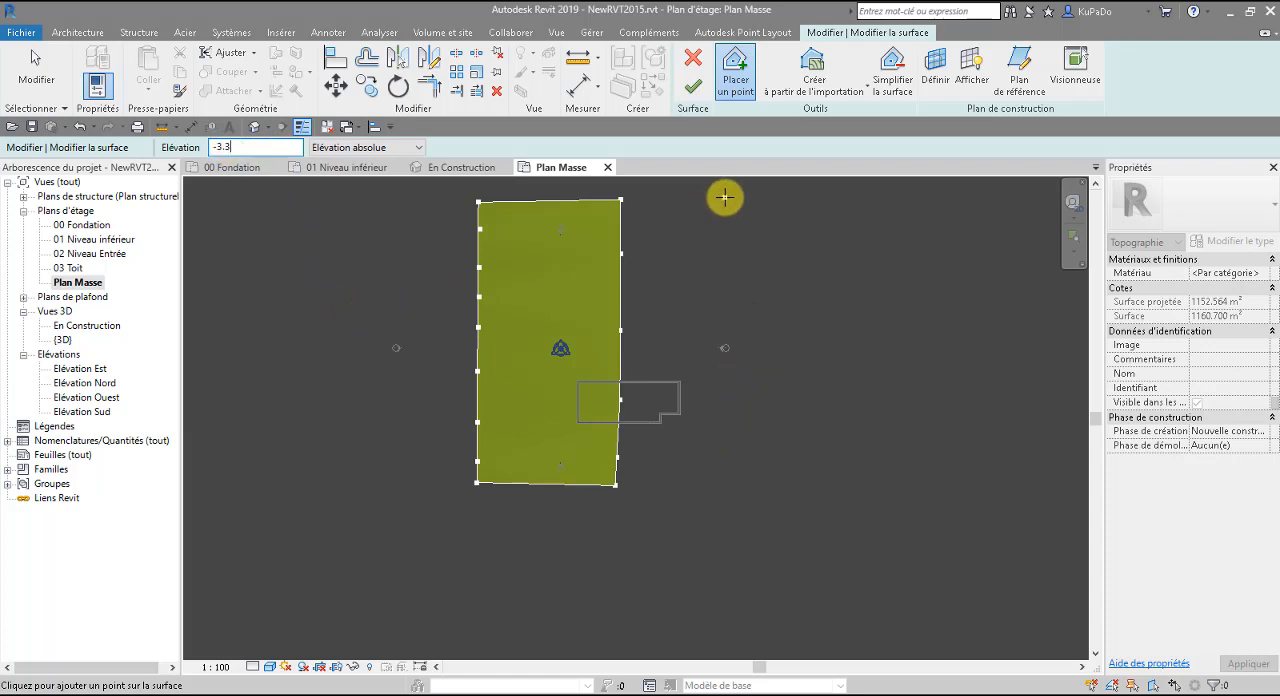
left_click(724, 197)
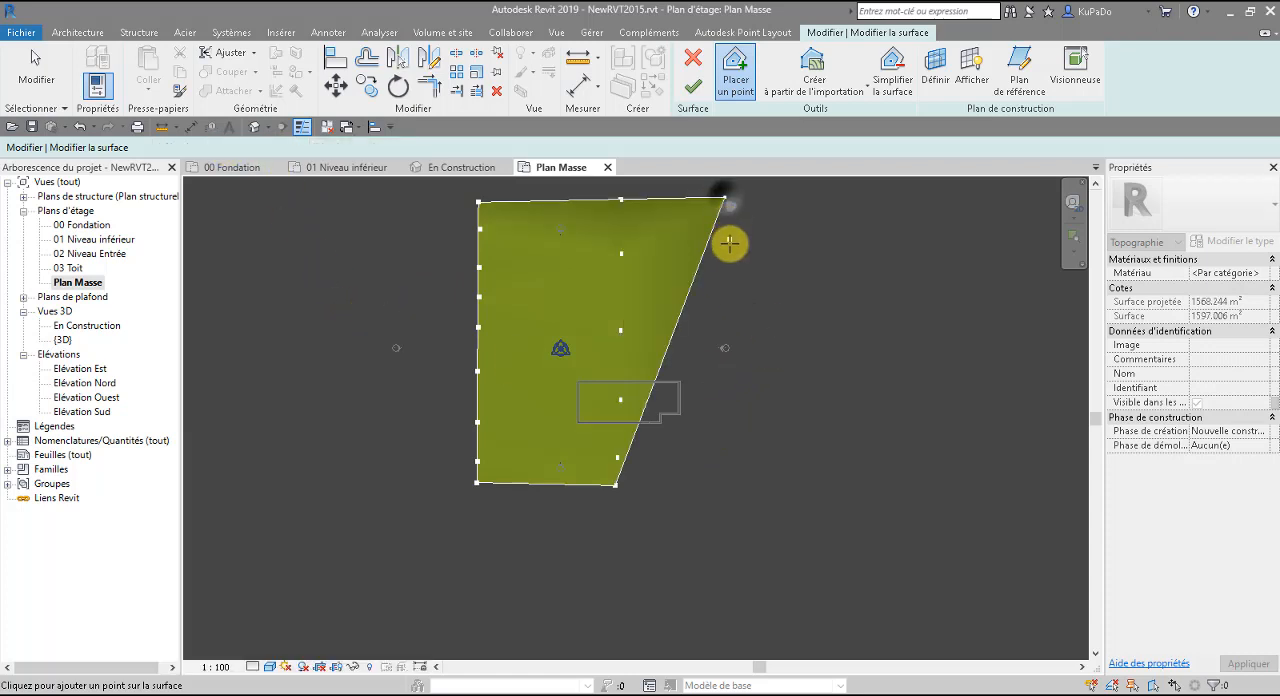
left_click(736, 329)
left_click(735, 407)
left_click(736, 485)
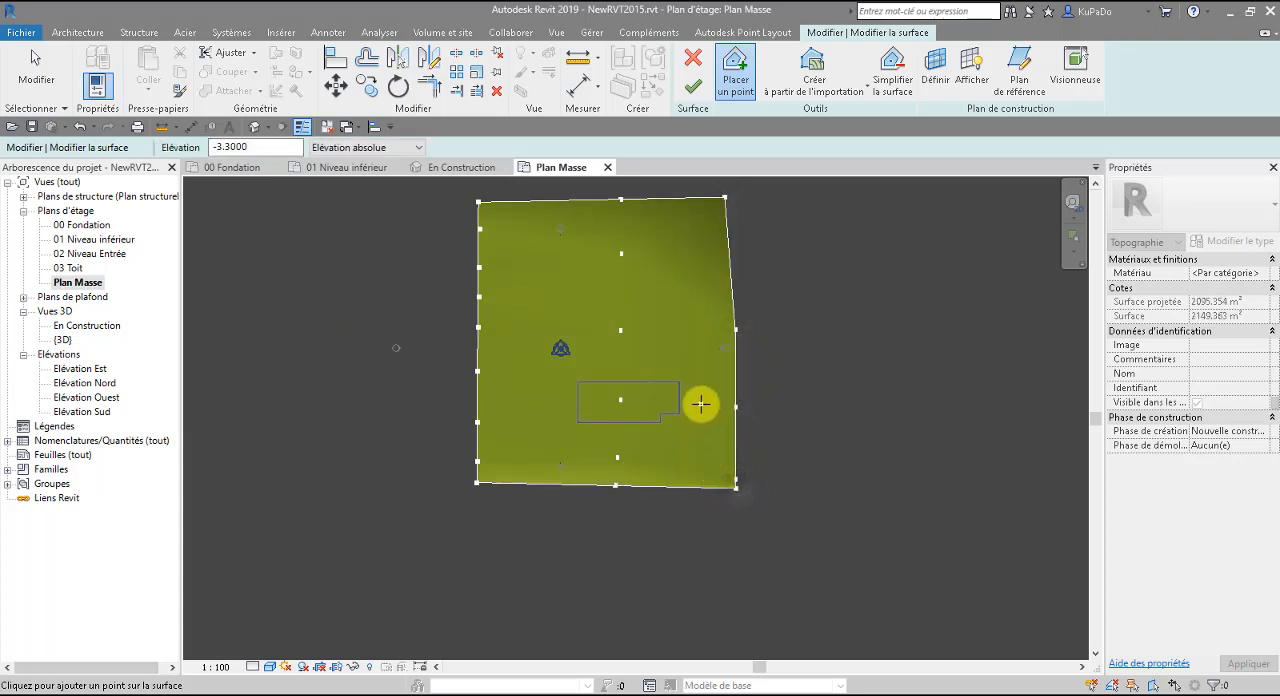
left_click(623, 397)
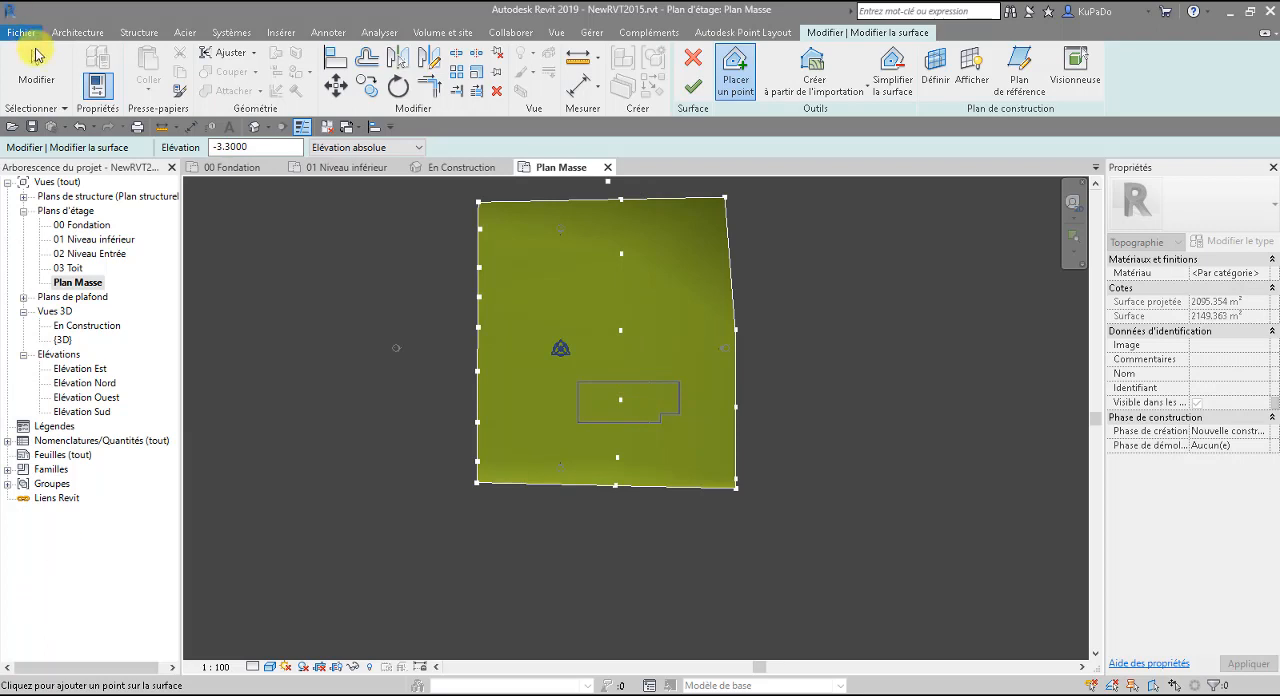
left_click(36, 66)
left_click(621, 399)
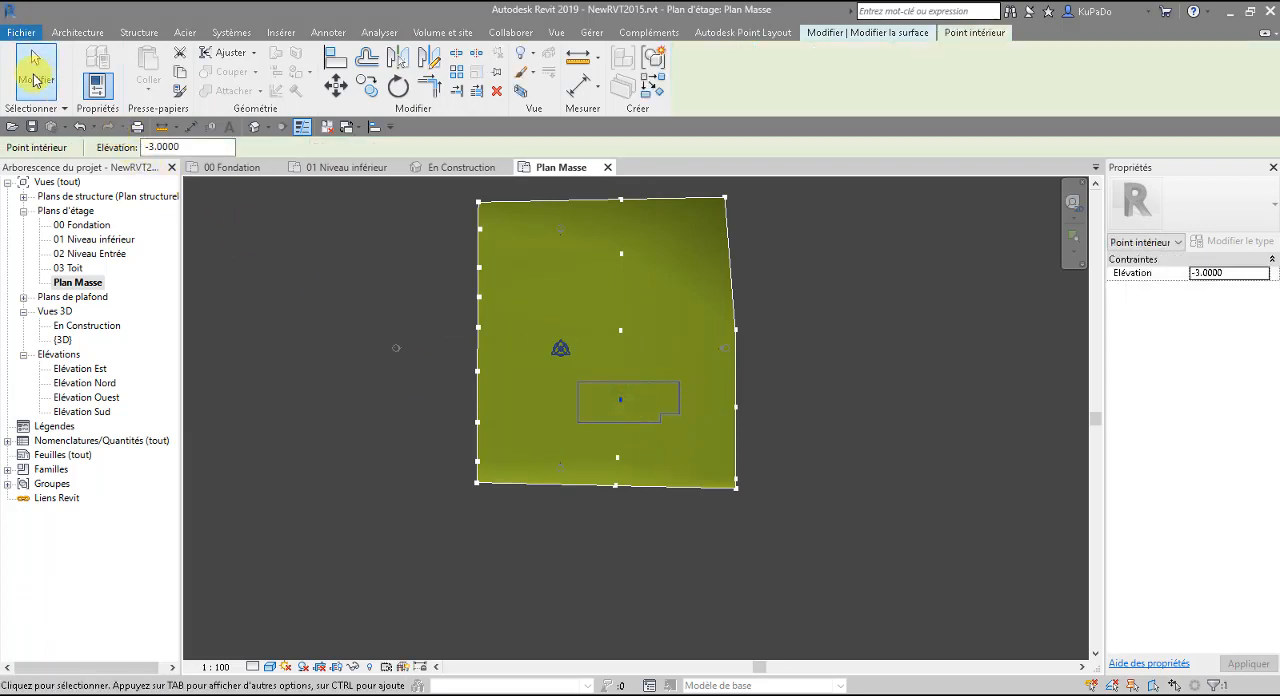
left_click(34, 80)
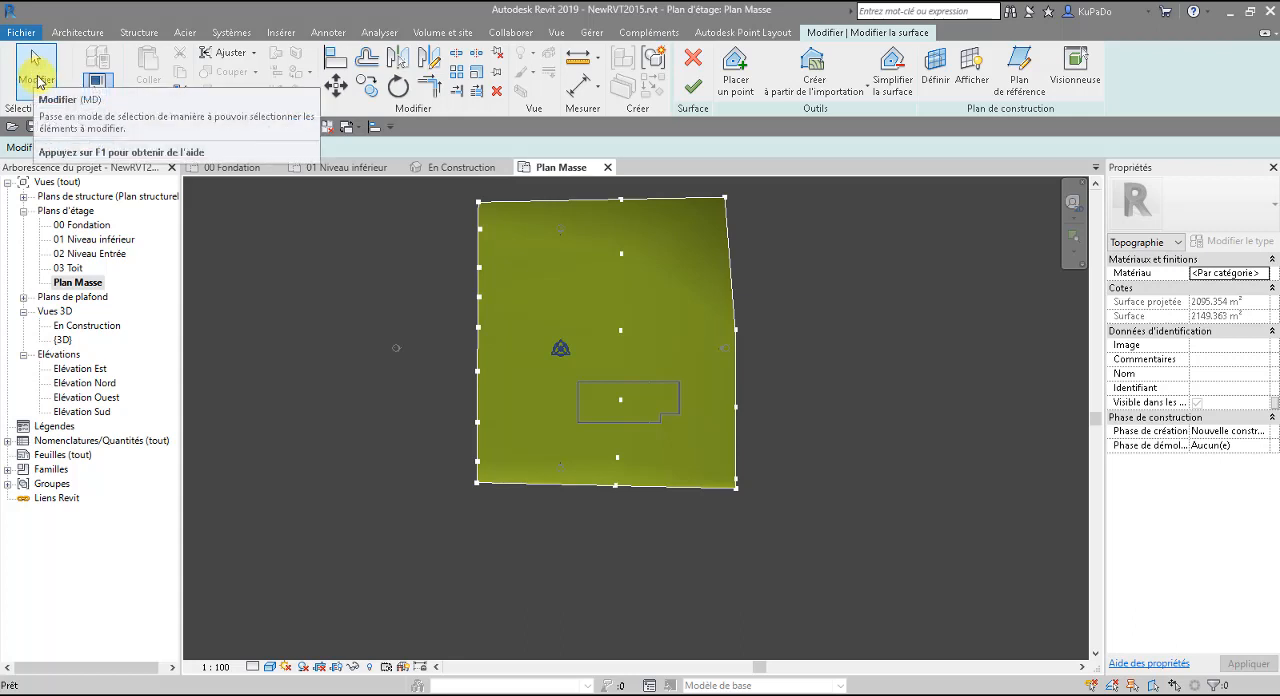
left_click(736, 68)
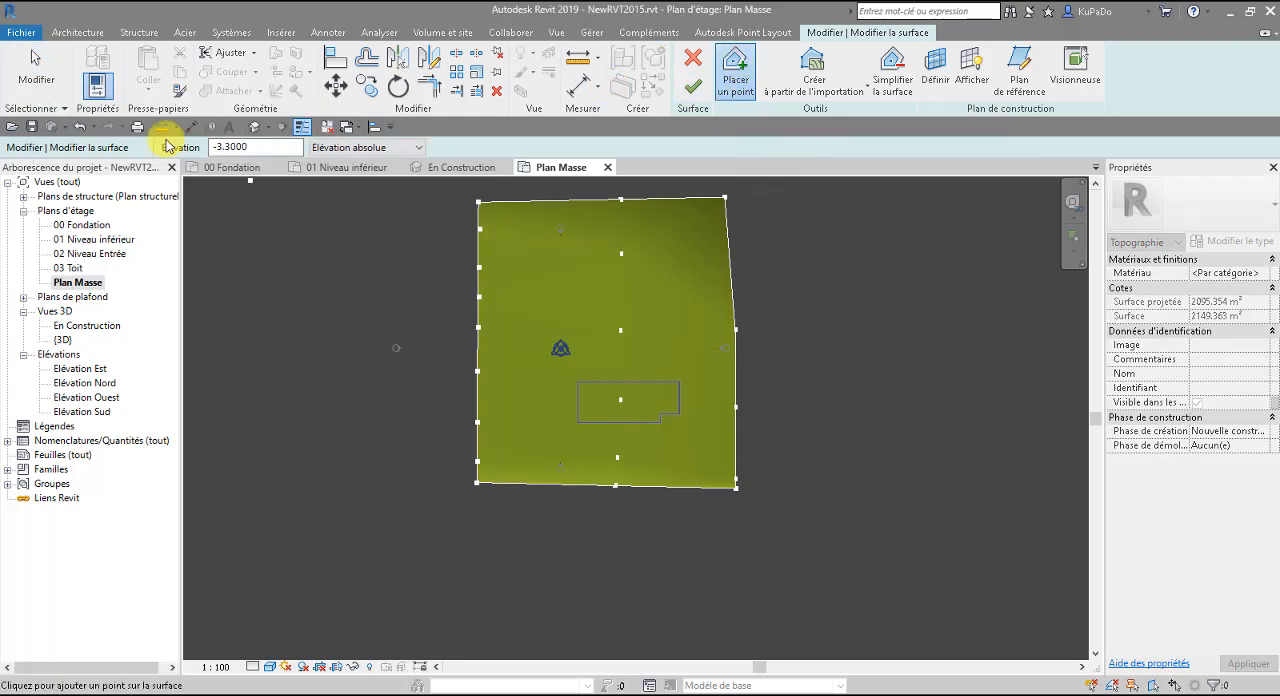
Delete the surface point inside the building outline and finish the topographic surface.
left_click(34, 75)
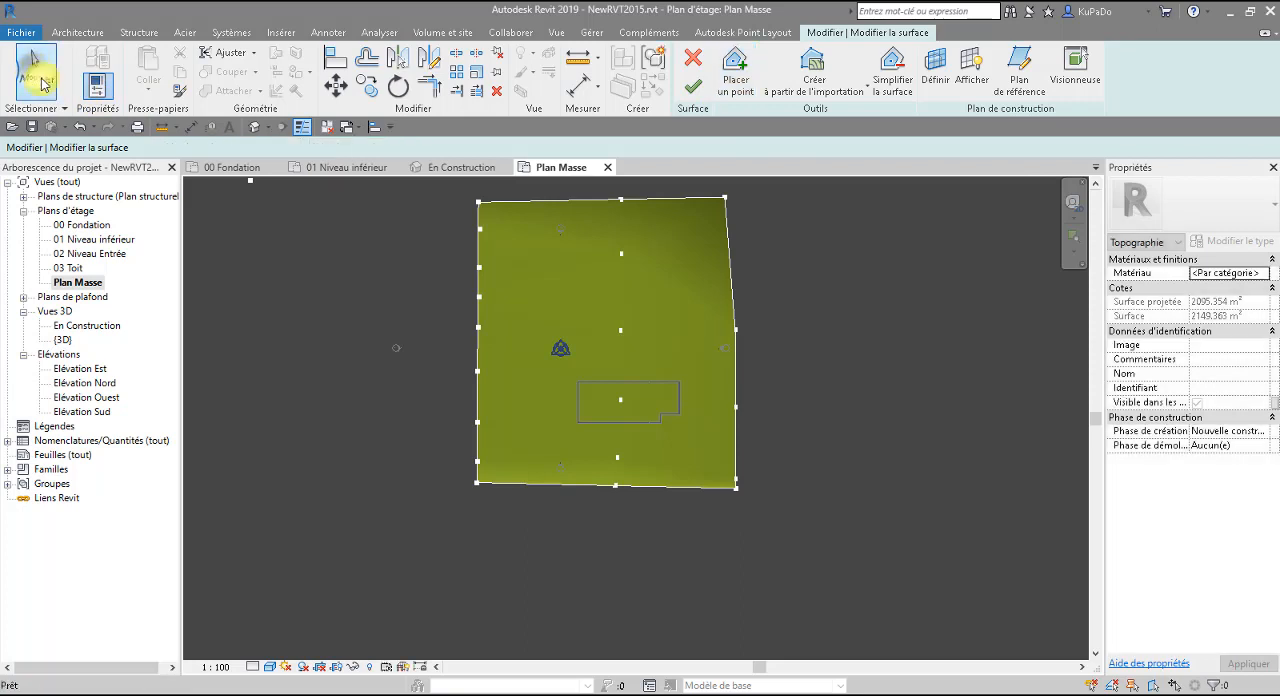
left_click(621, 401)
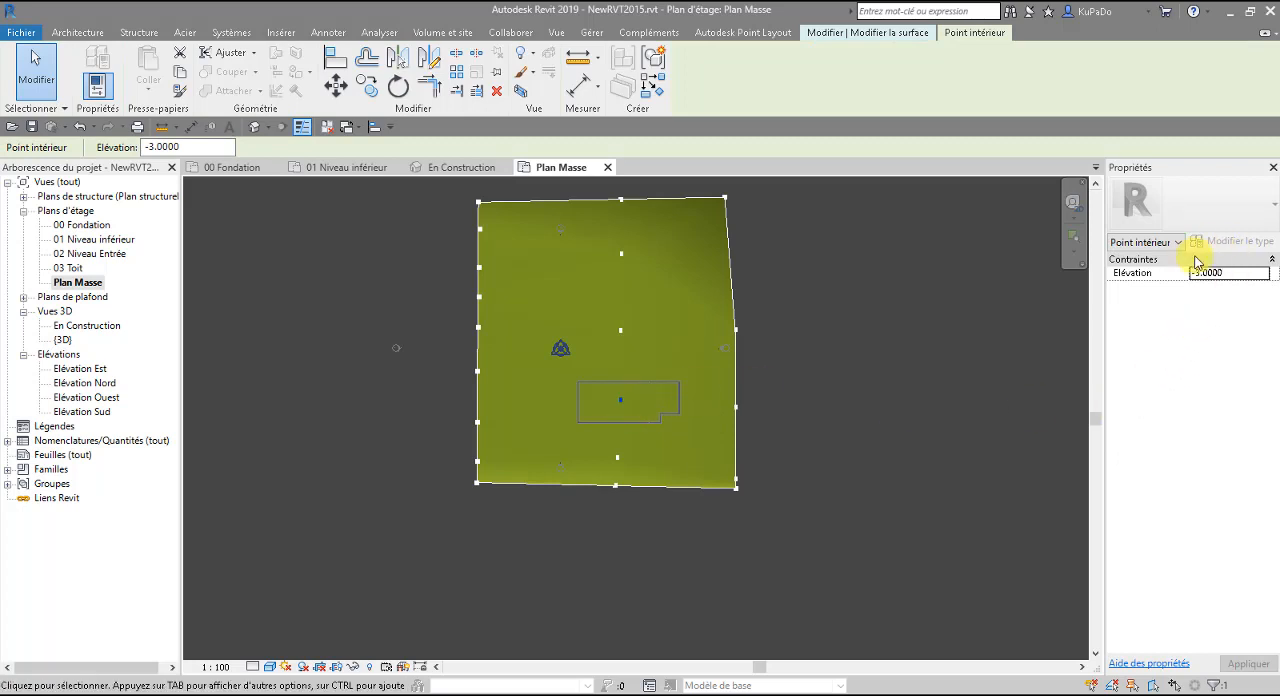
left_click(633, 410)
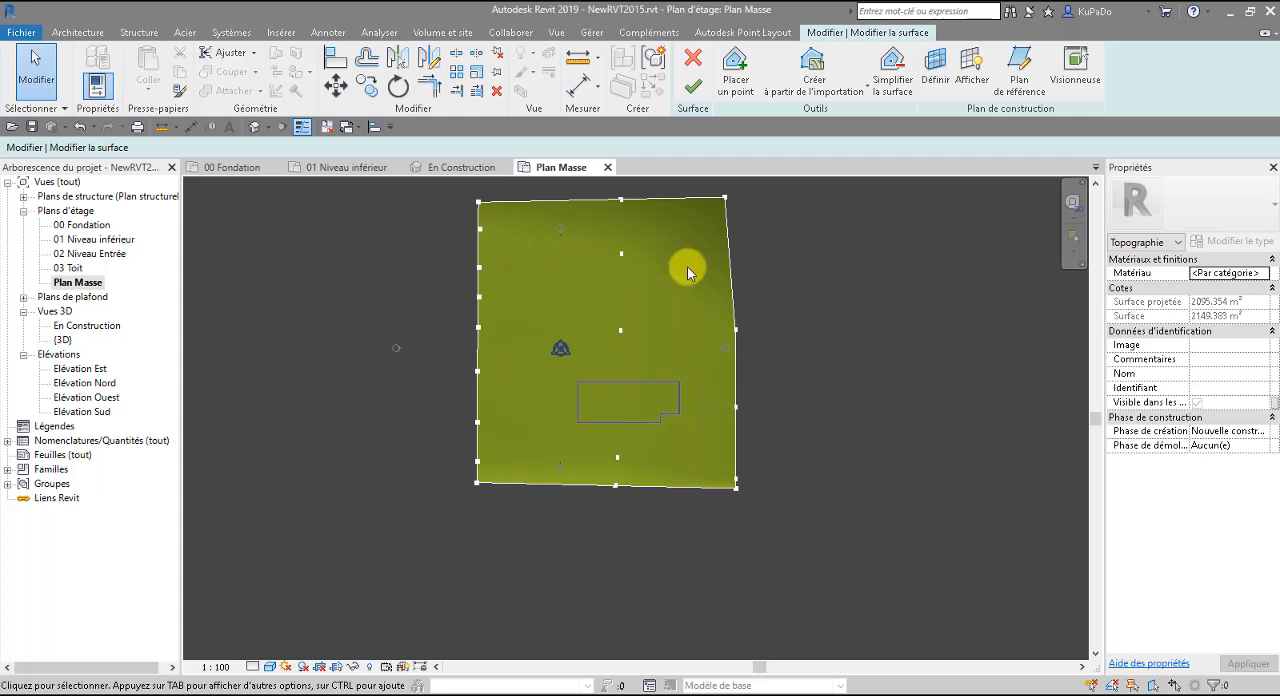
left_click(693, 87)
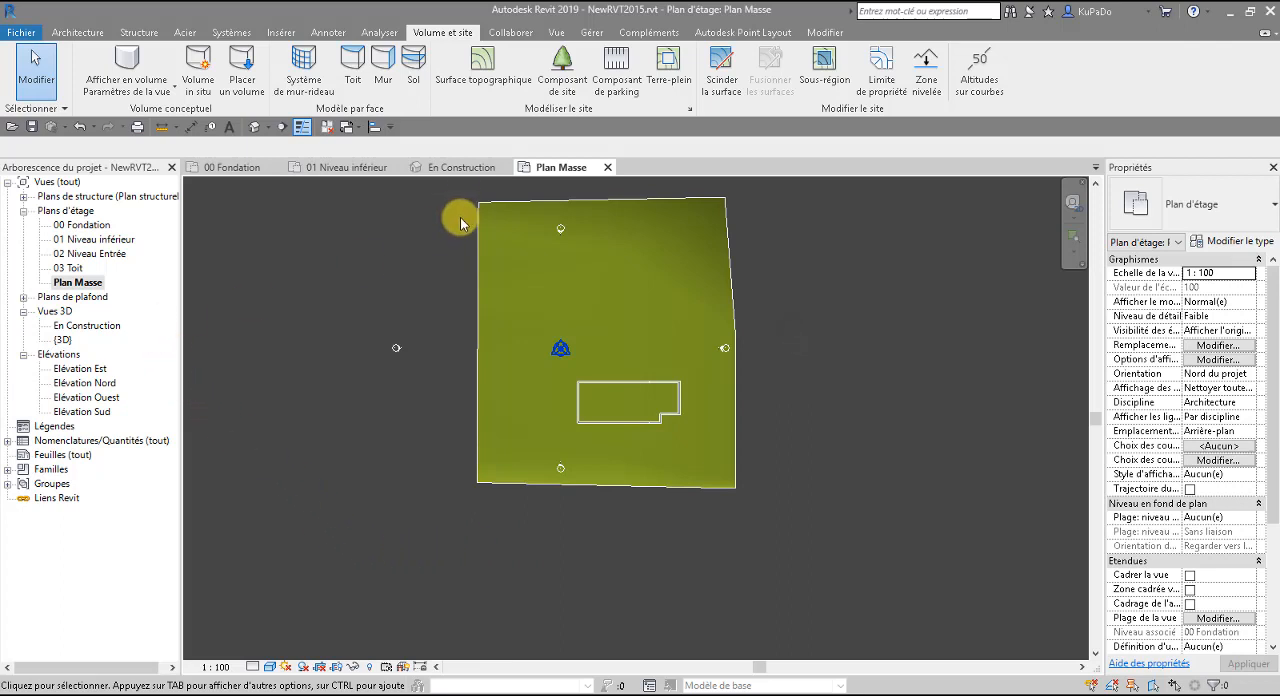
Open the En Construction camera view, switch it to the realistic visual style and inspect the terrain around the walls.
left_click(452, 168)
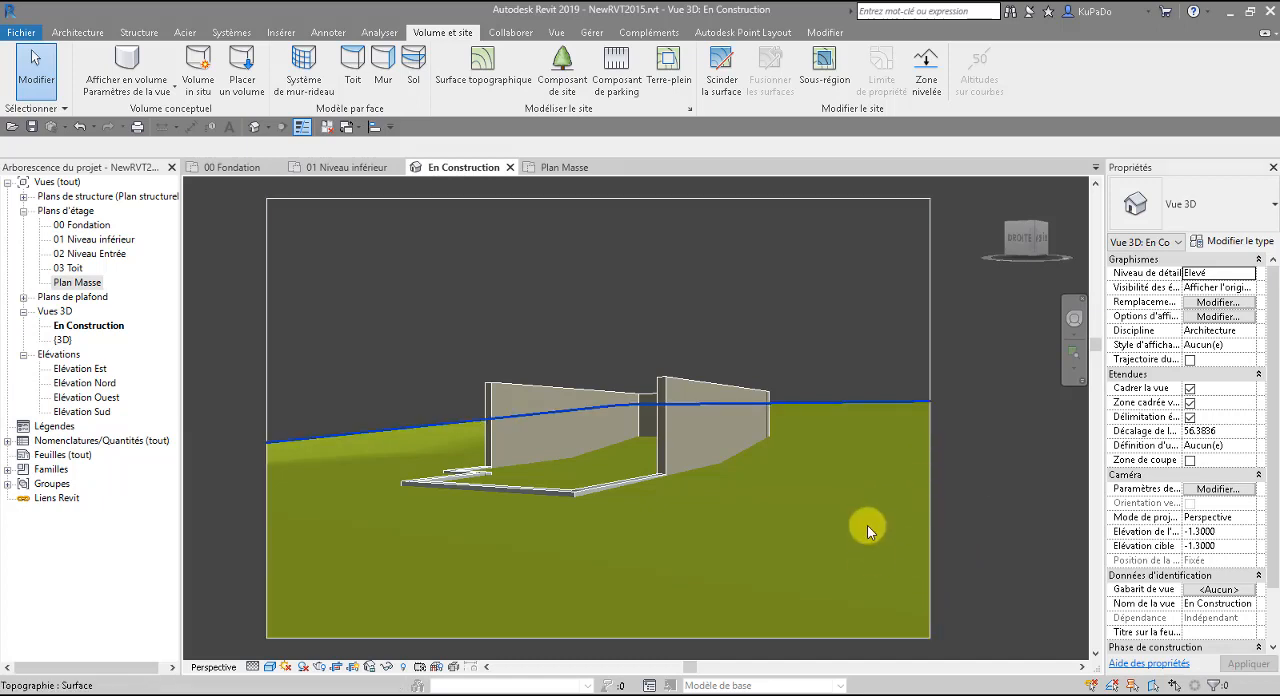
left_click(270, 667)
left_click(297, 633)
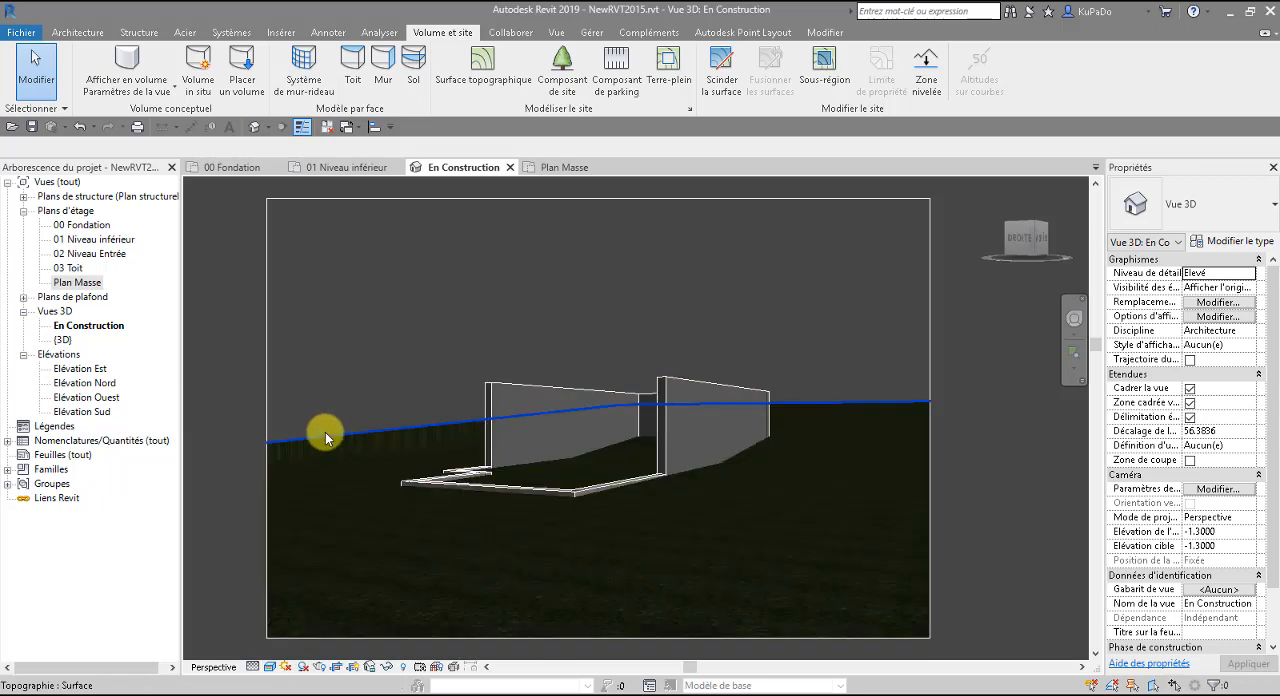
scroll(313, 436, "up", 5)
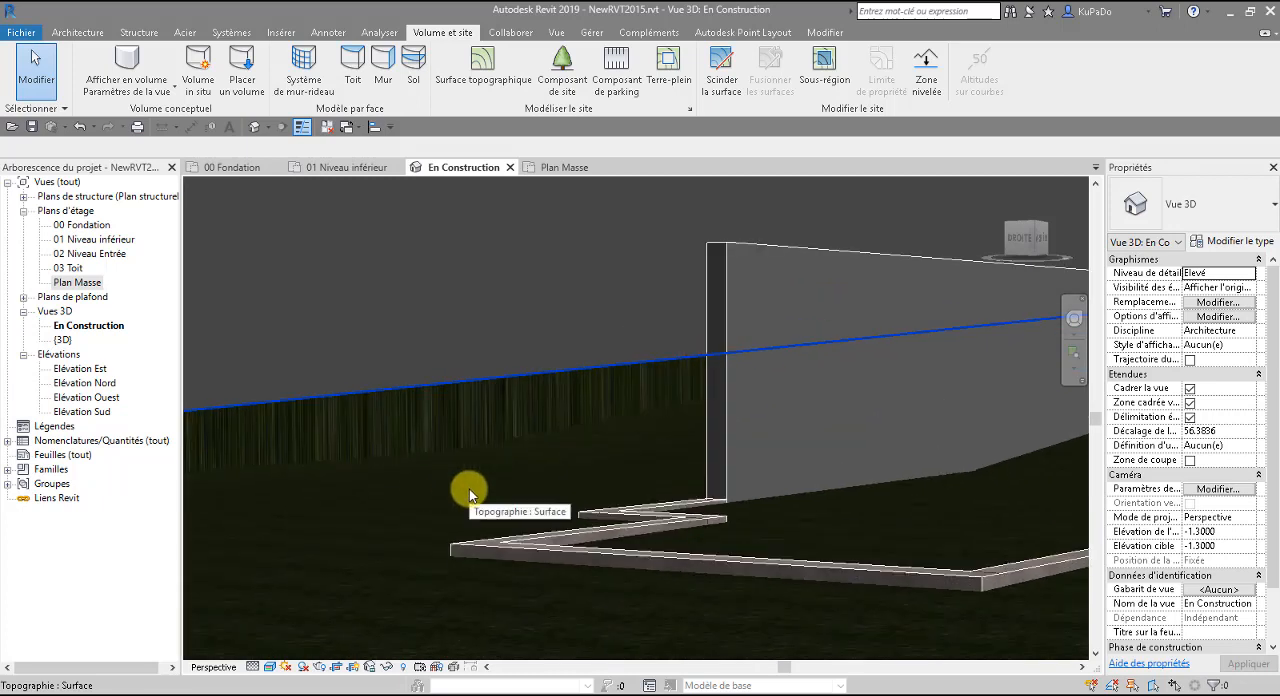
scroll(446, 421, "down", 5)
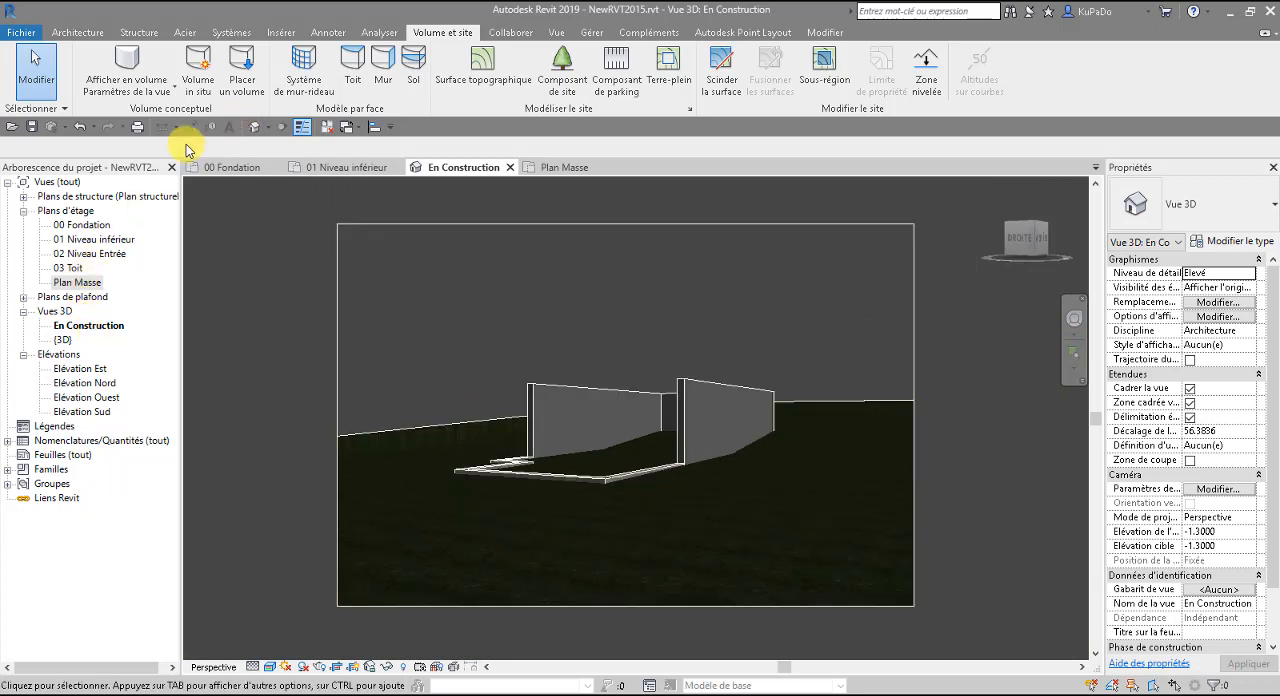
Open the default 3D view, edit the topographic surface and shift the -3 point beside the south edge.
left_click(257, 127)
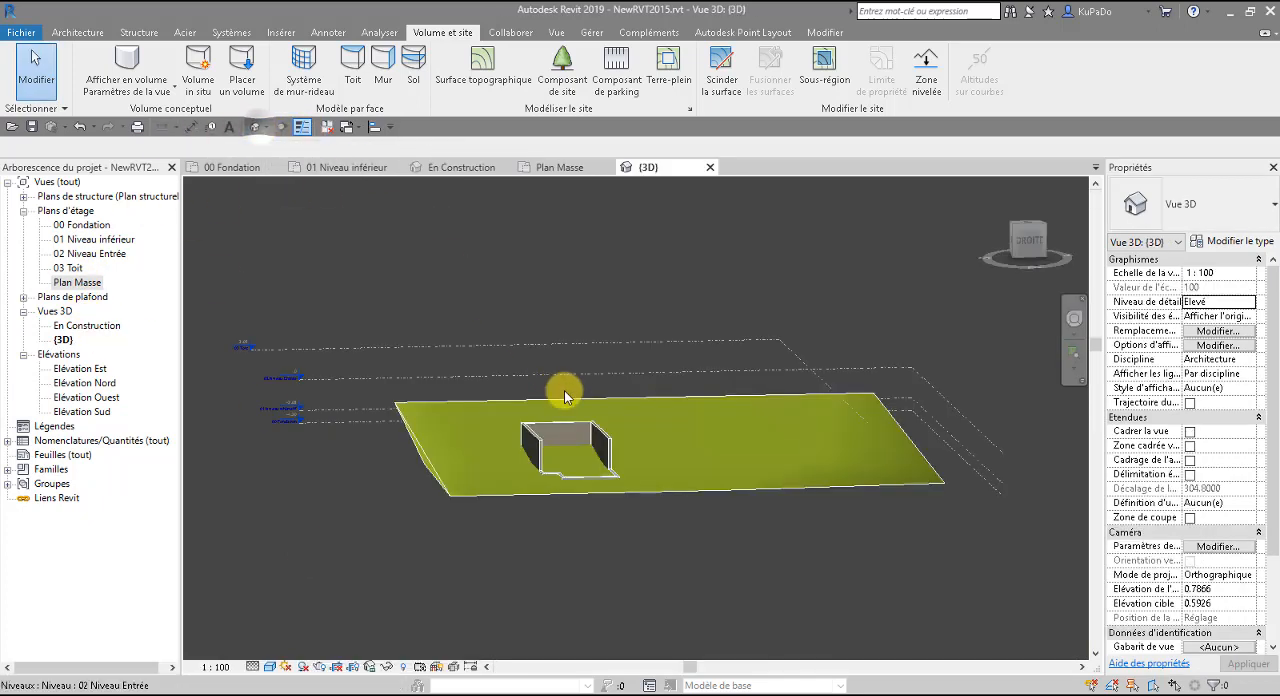
scroll(396, 468, "up", 5)
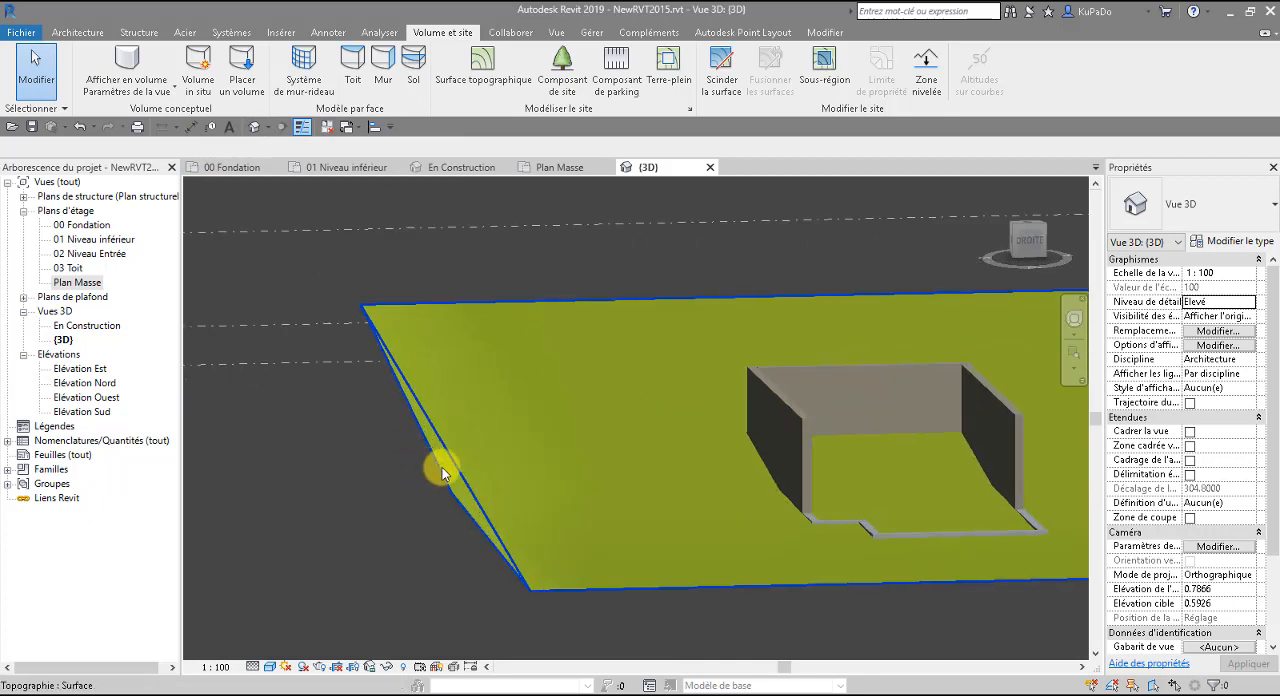
left_click(453, 469)
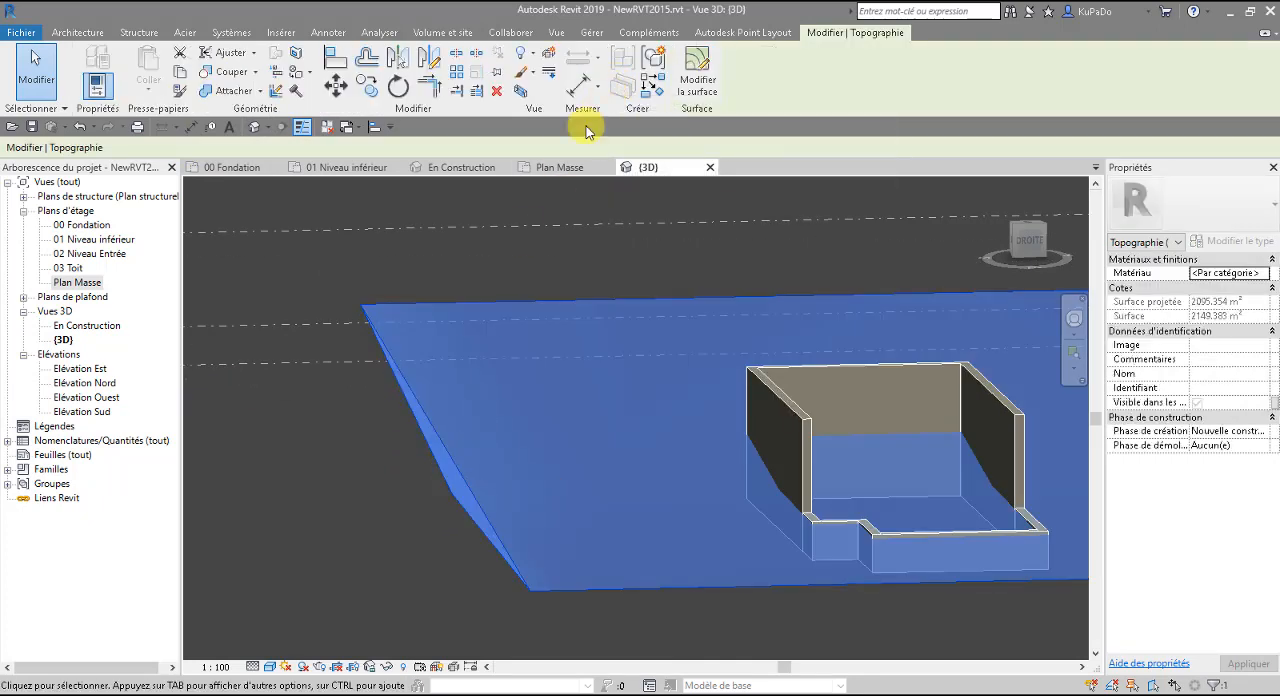
left_click(697, 78)
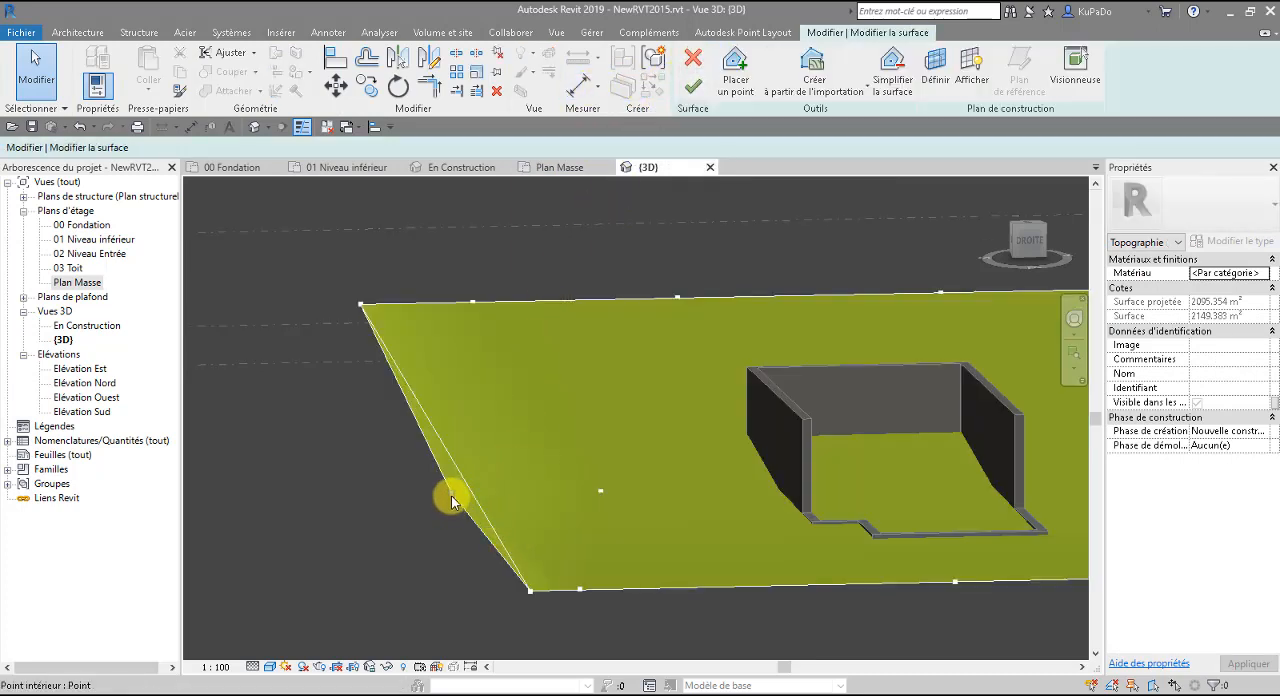
left_click(451, 495)
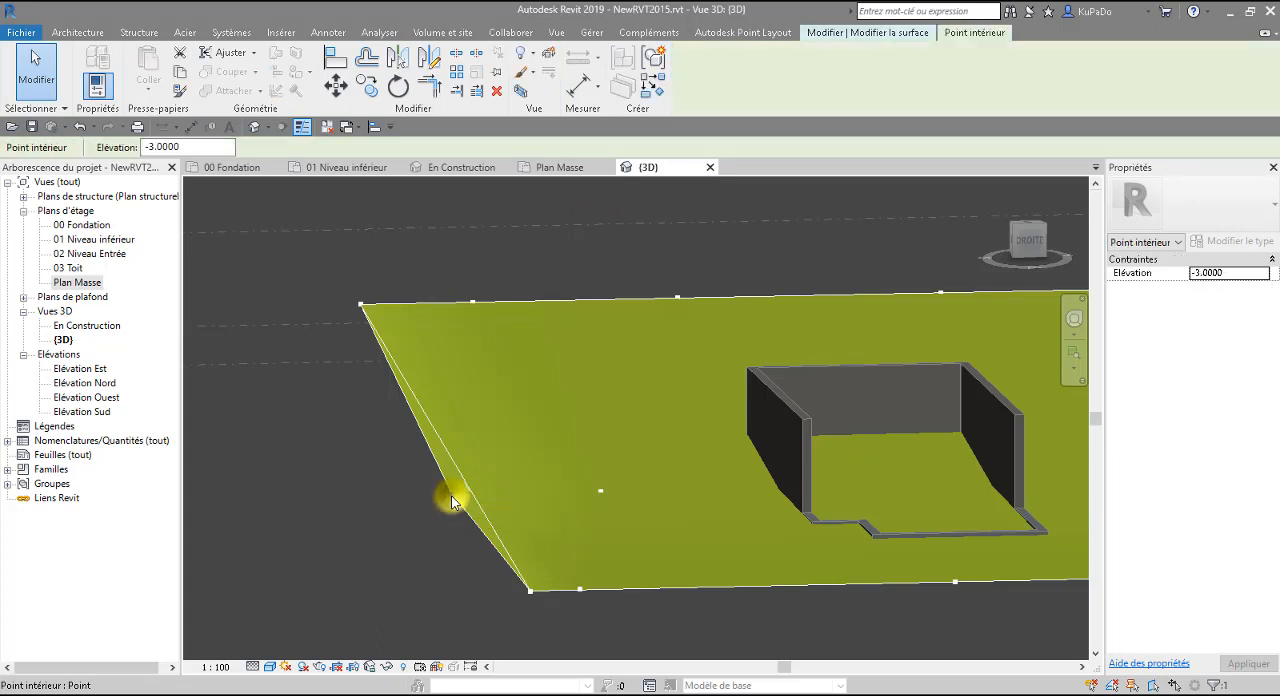
left_click_drag(450, 494, 470, 490)
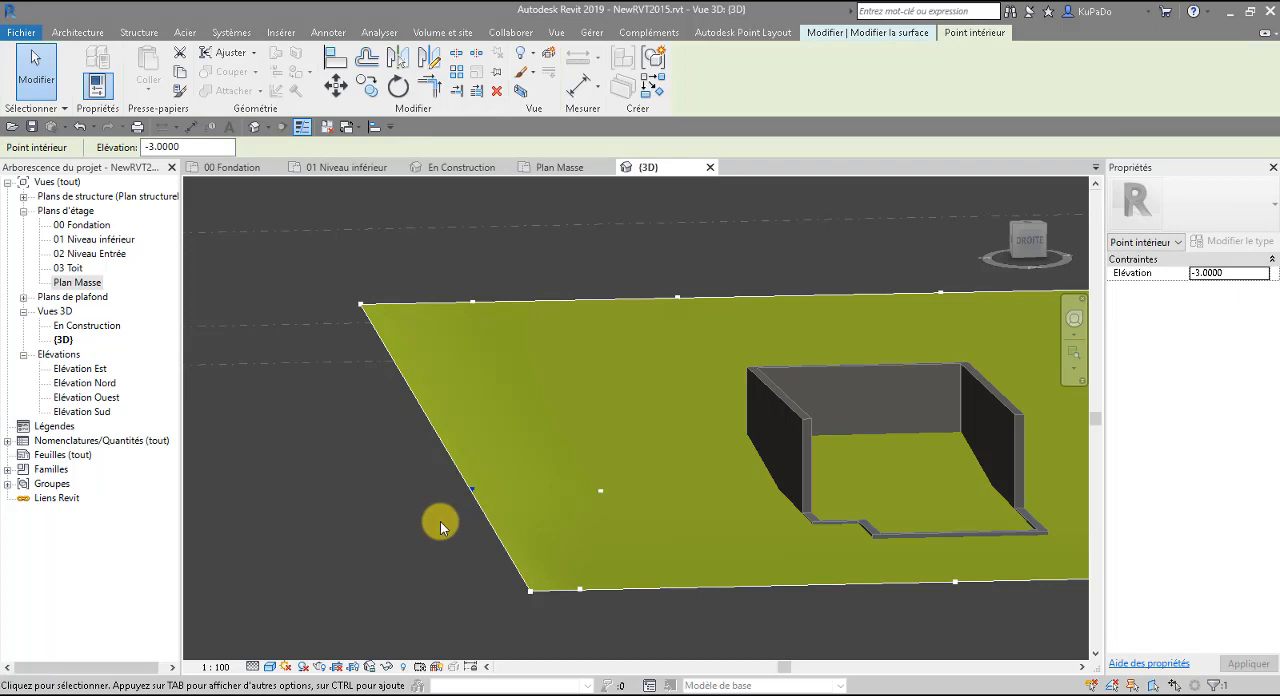
left_click(441, 527)
Pull the -3 point outward past the surface's south edge to make it a boundary point and finish the surface edit.
middle_click_drag(493, 532, 457, 542, "shift")
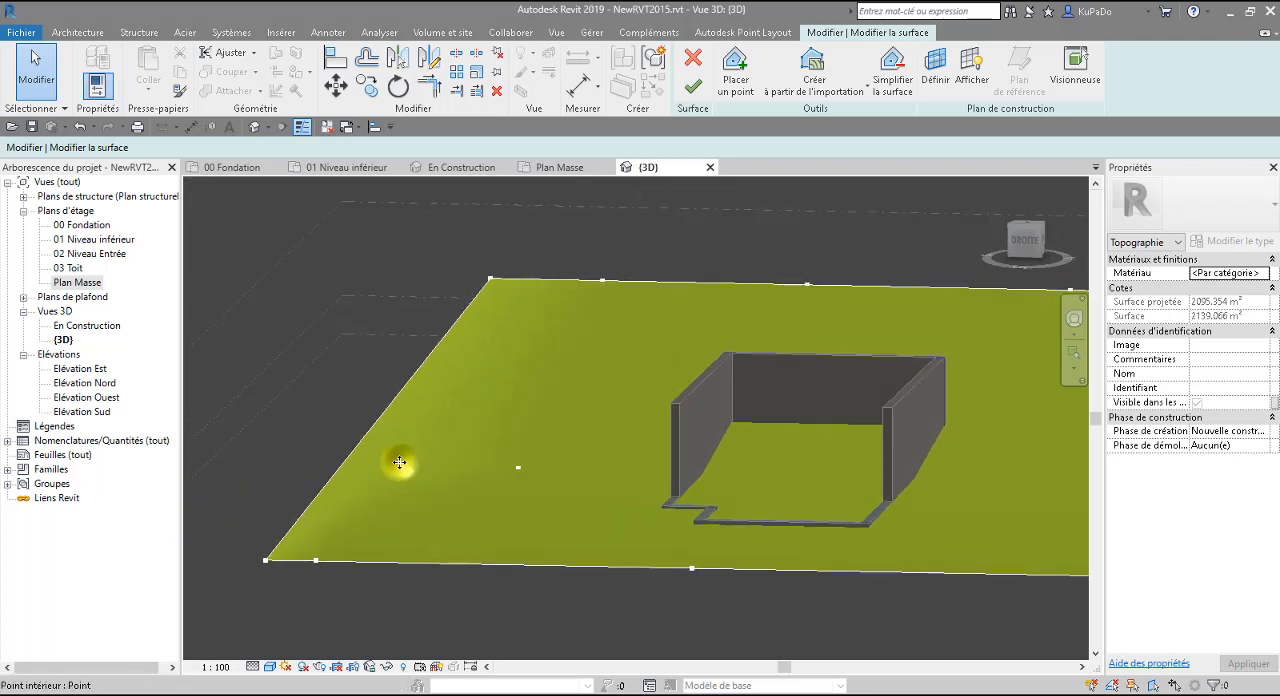
left_click_drag(399, 462, 366, 436)
left_click(298, 452)
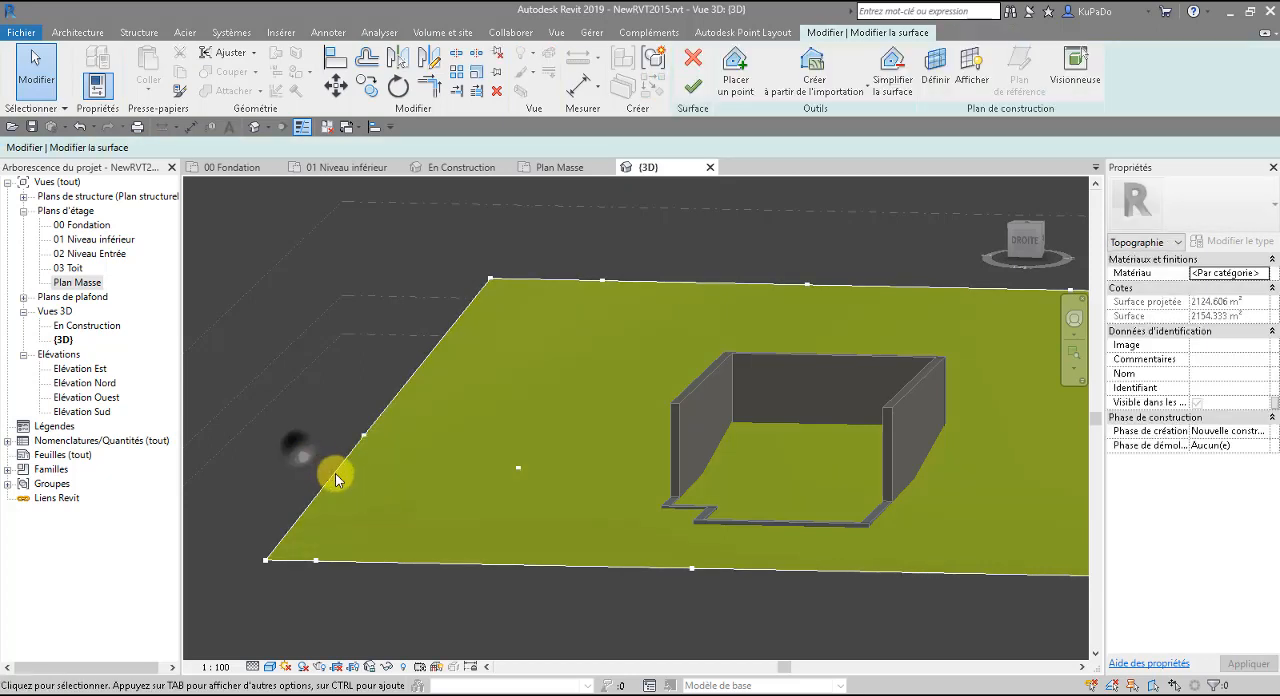
left_click(366, 437)
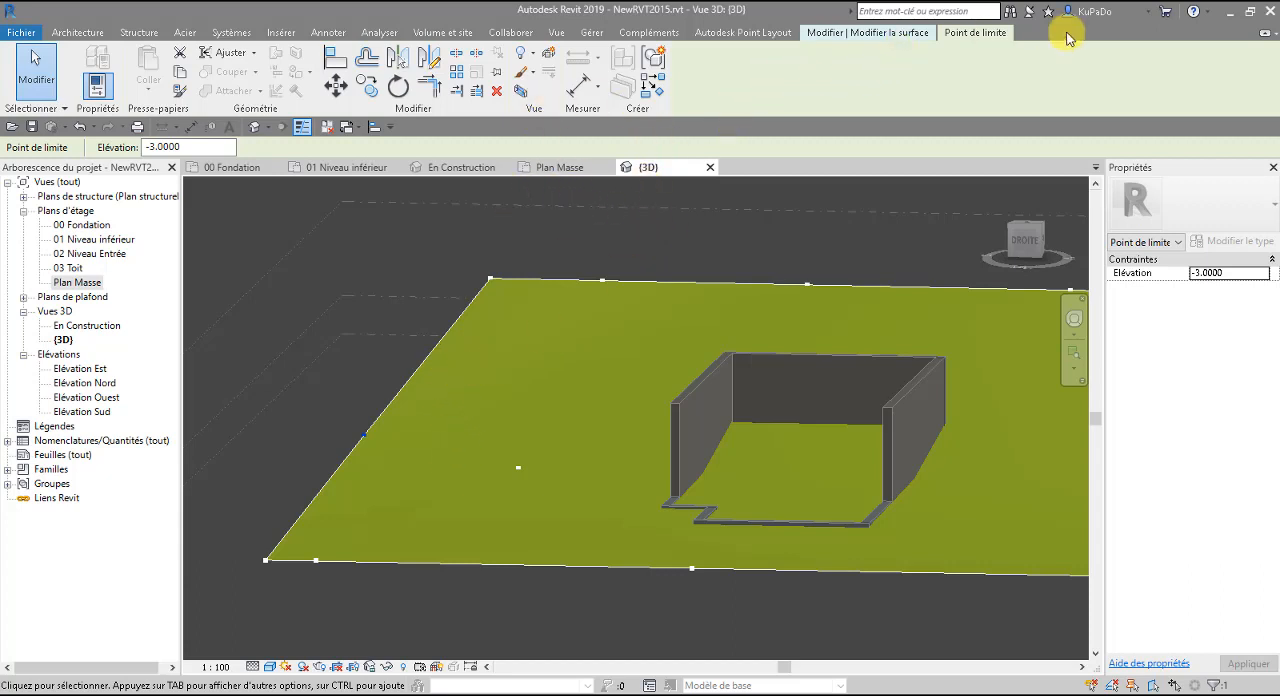
left_click(880, 32)
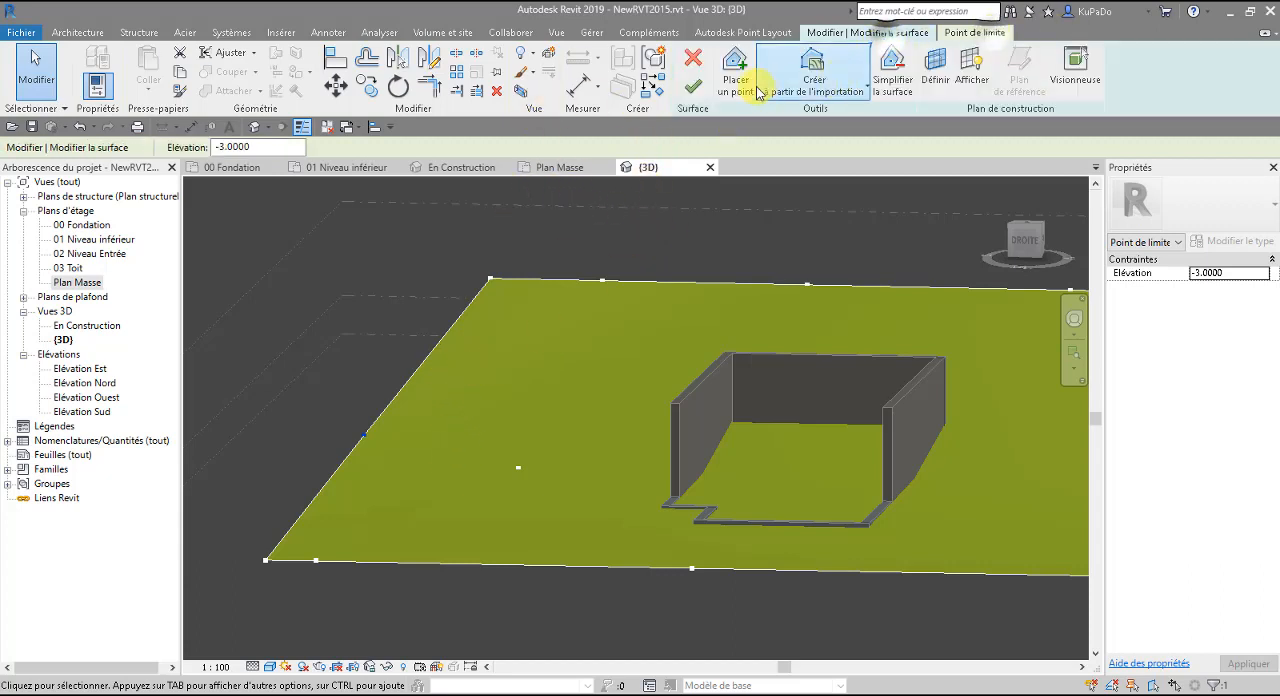
left_click(699, 86)
mouse_move(871, 600)
middle_mouse_down("shift")
mouse_move(705, 608)
mouse_move(829, 600)
mouse_move(799, 682)
mouse_move(786, 614)
mouse_move(872, 638)
mouse_move(862, 612)
middle_mouse_up("shift")
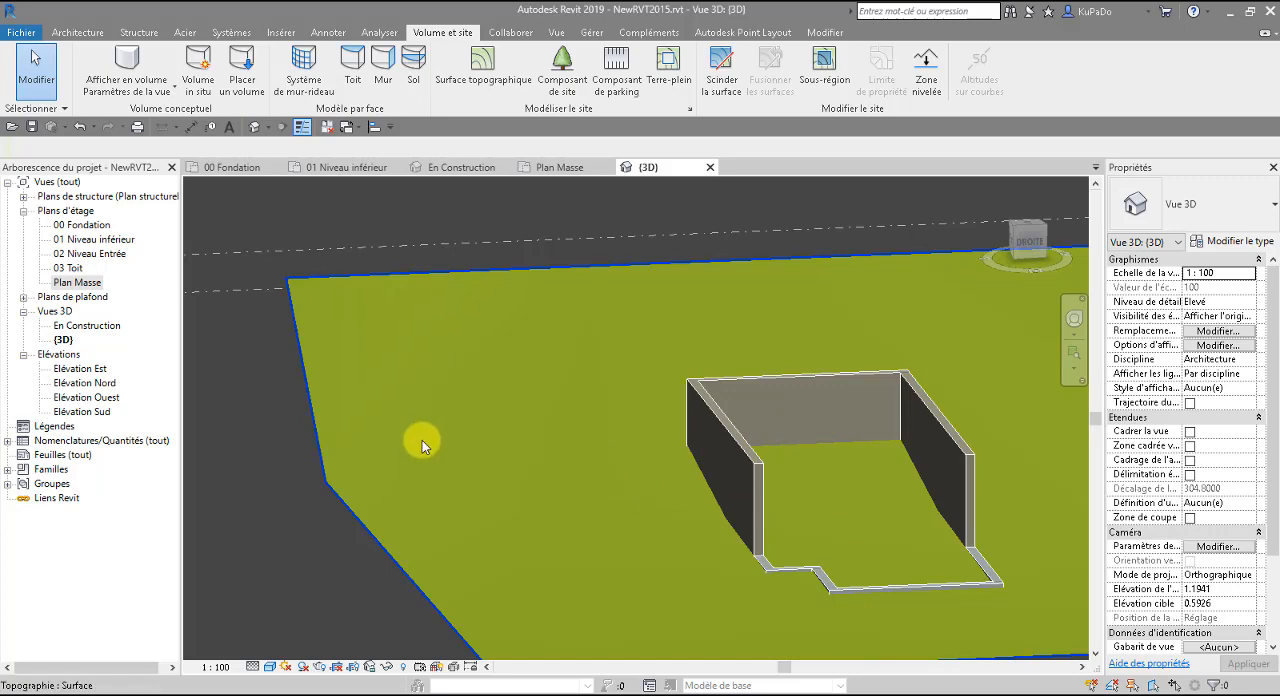
Set the secondary contour lines' increment to 0.1 in the site settings and apply the change.
scroll(422, 440, "down", 1)
left_click(689, 108)
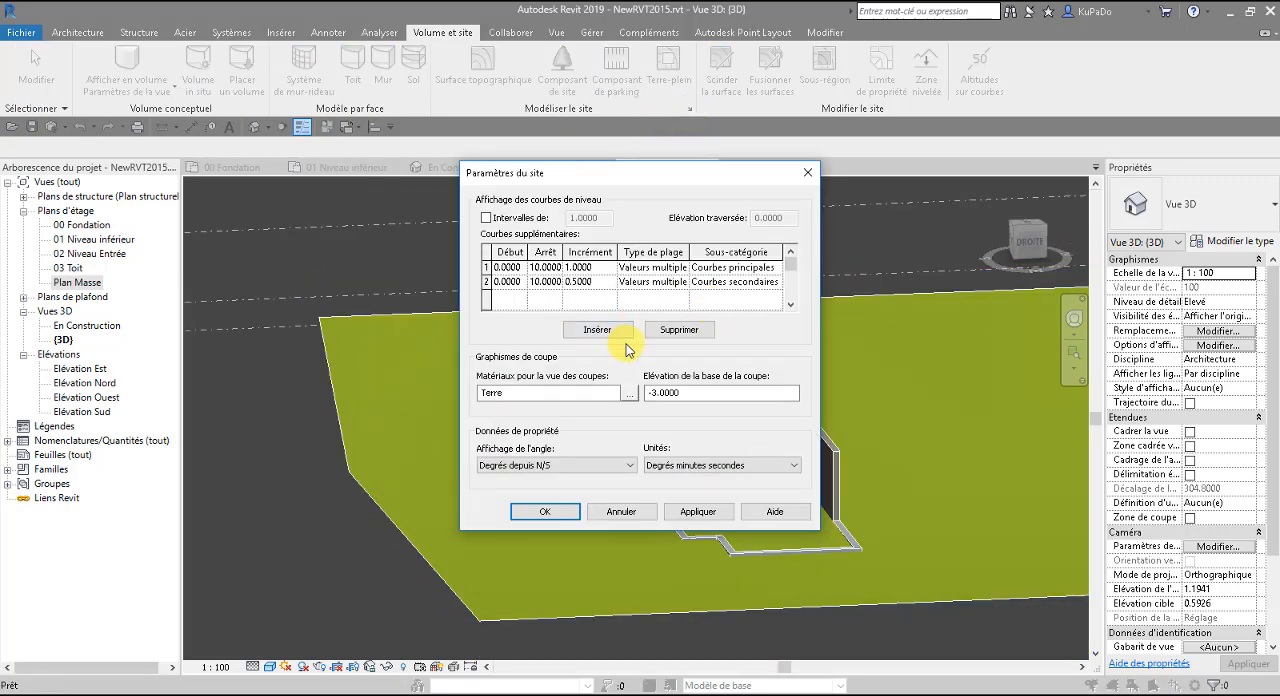
left_click(598, 281)
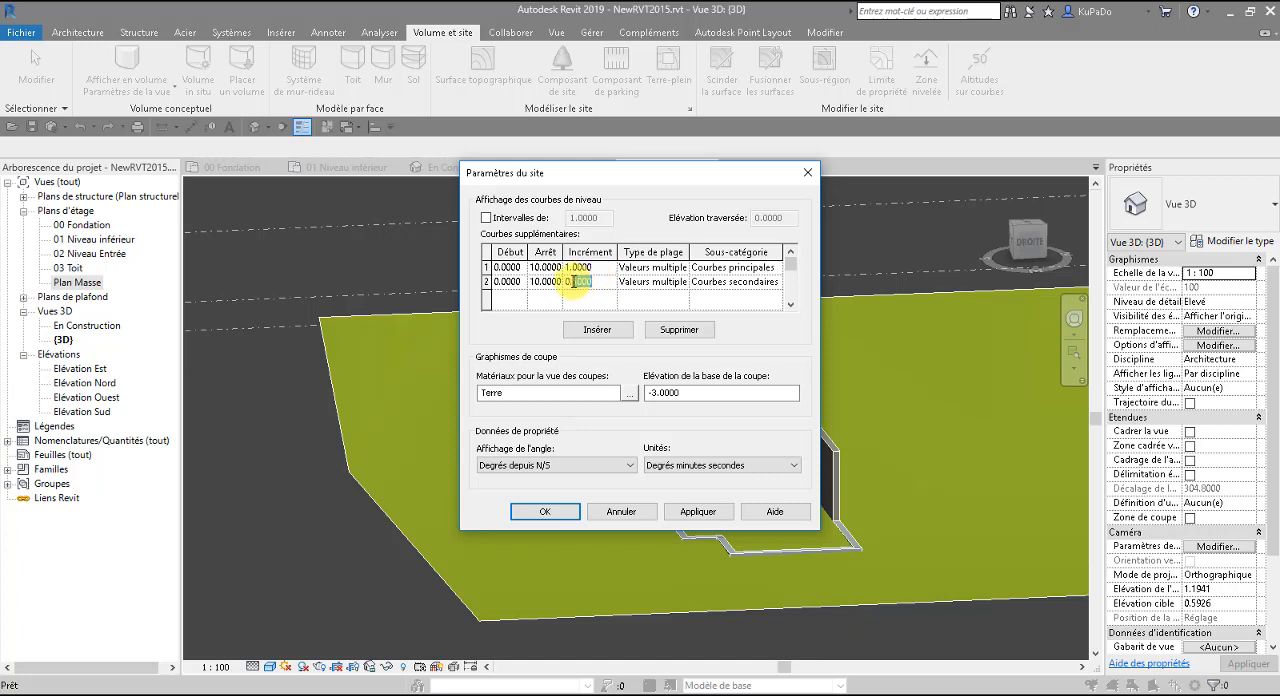
type("0.1")
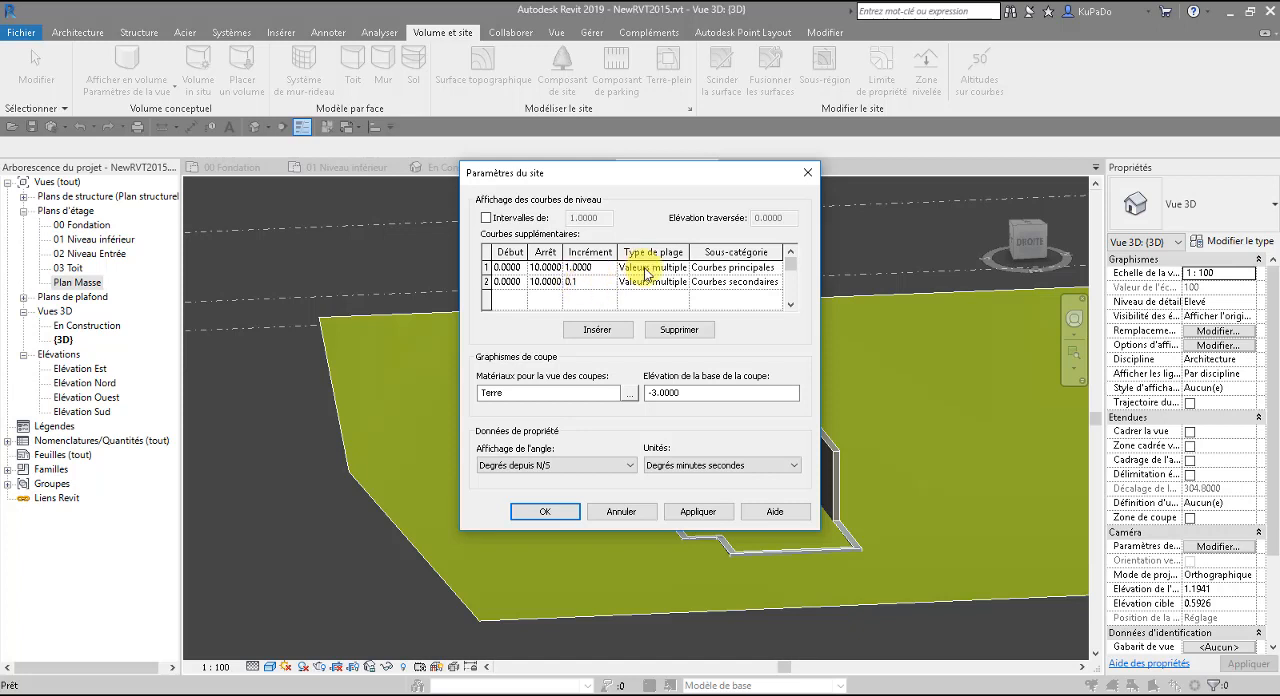
left_click(697, 513)
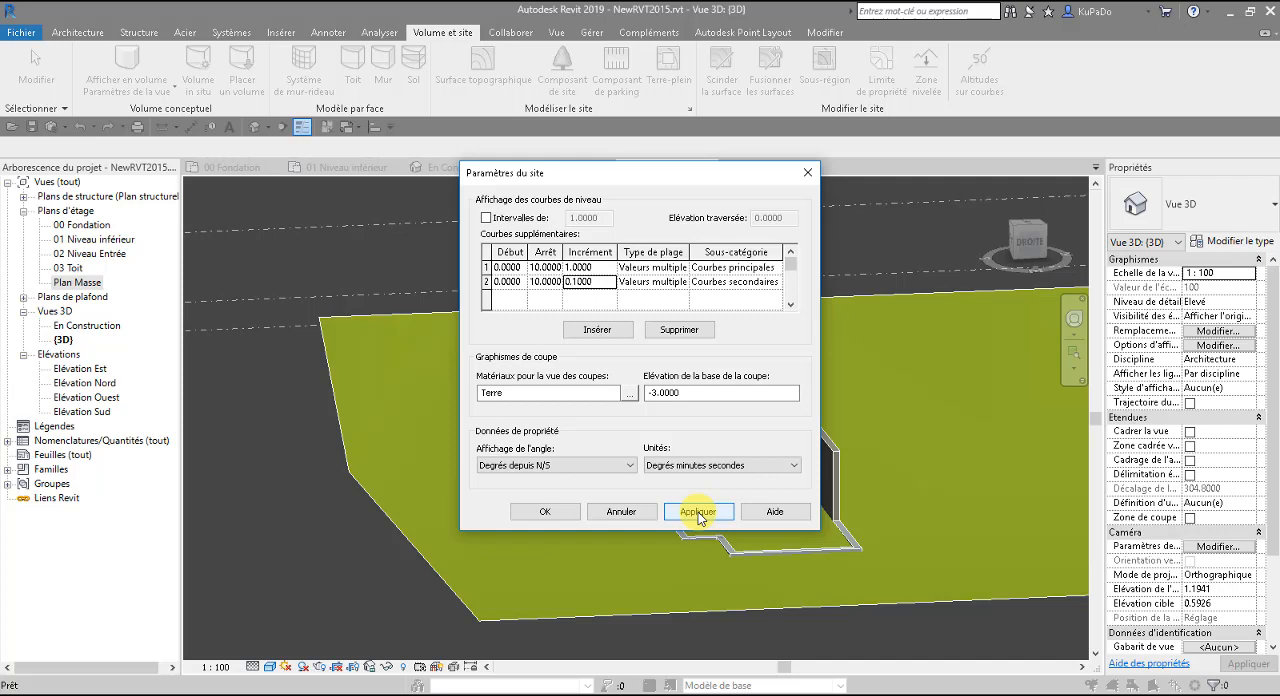
left_click(552, 511)
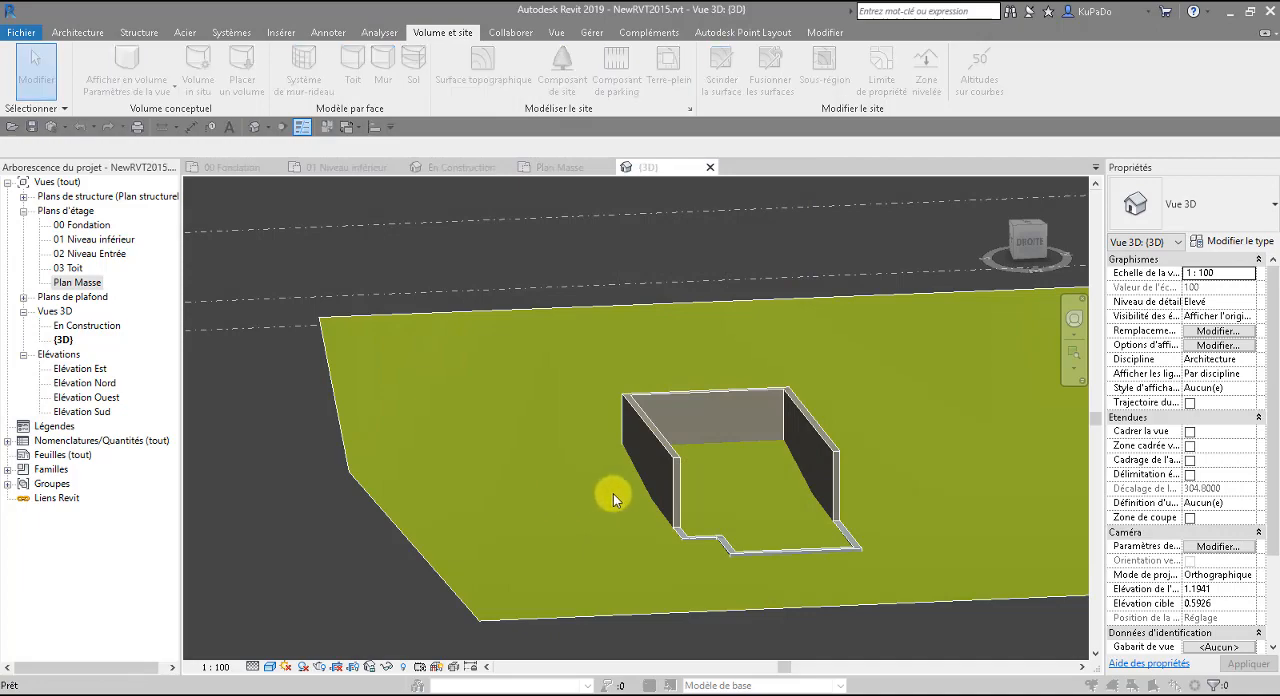
Turn on the topography's triangulation edges in the 3D view's visibility/graphics overrides and apply.
key("v")
key("v")
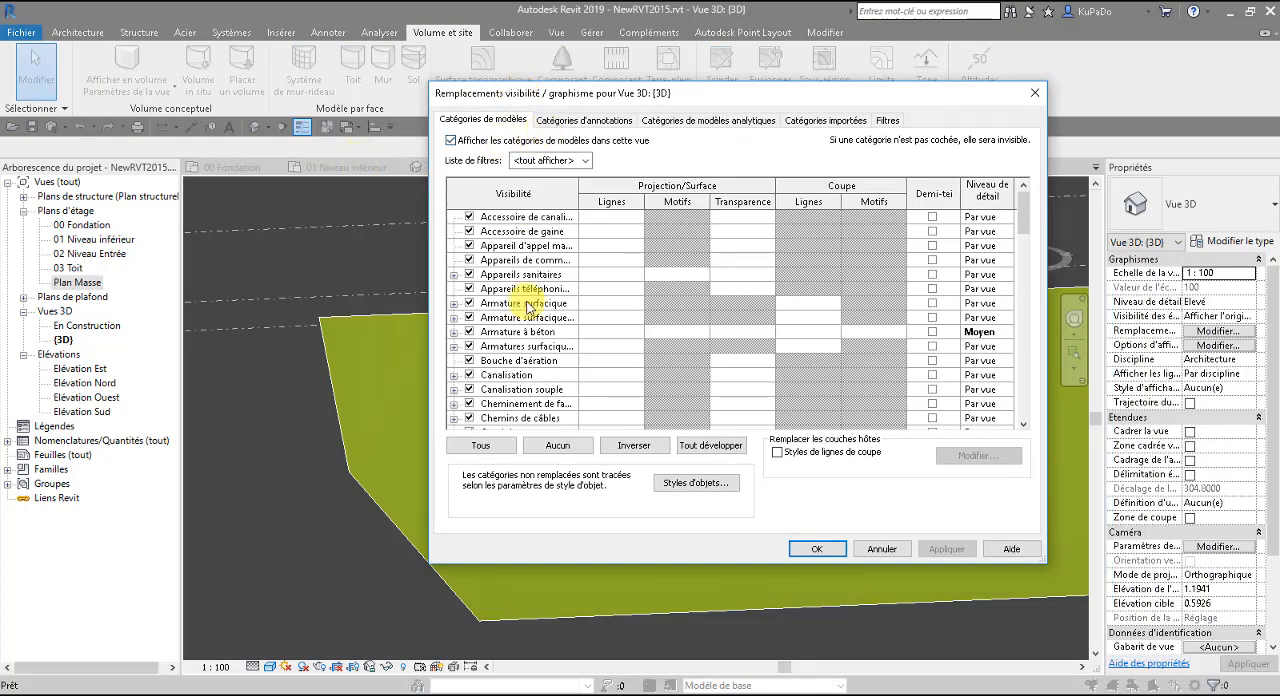
scroll(525, 410, "down", 8)
scroll(532, 416, "down", 12)
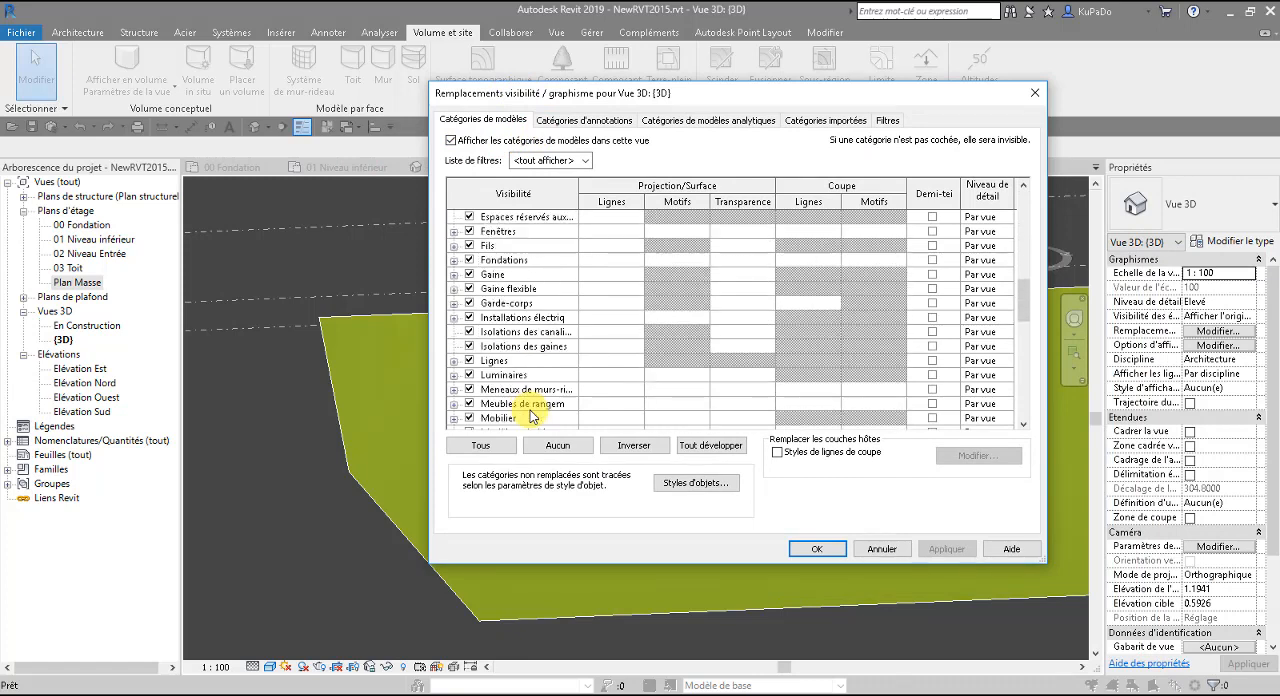
scroll(532, 416, "down", 3)
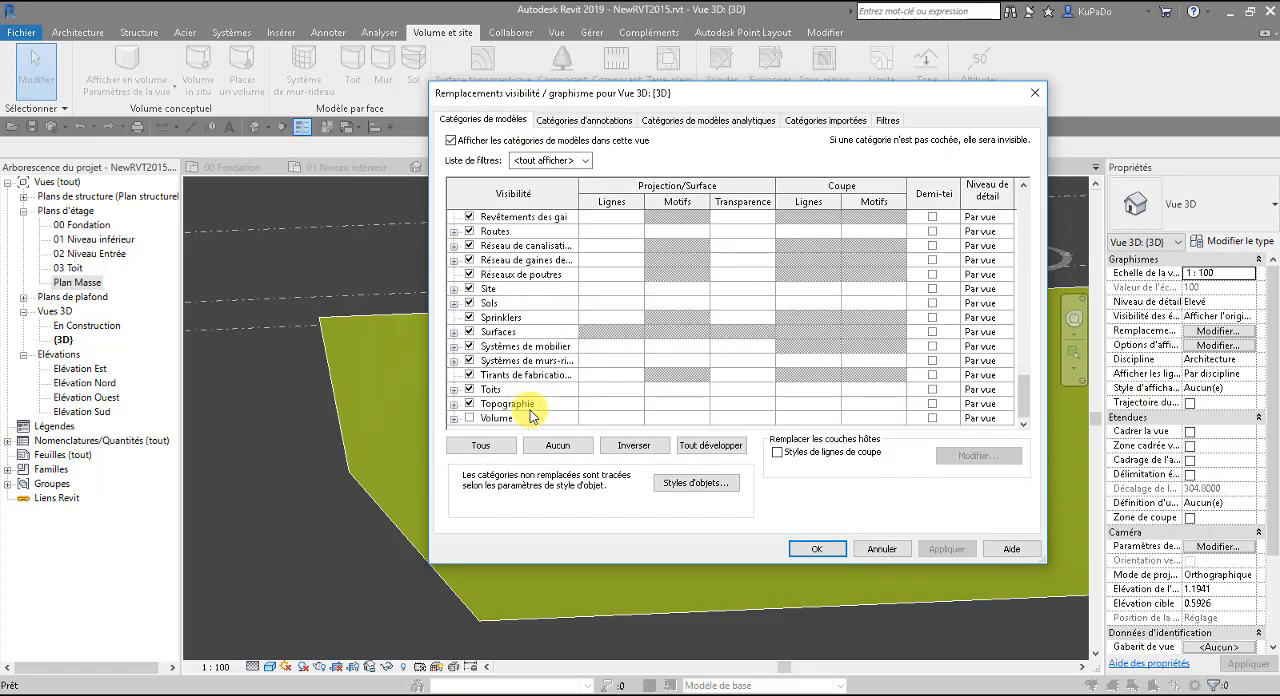
left_click(453, 404)
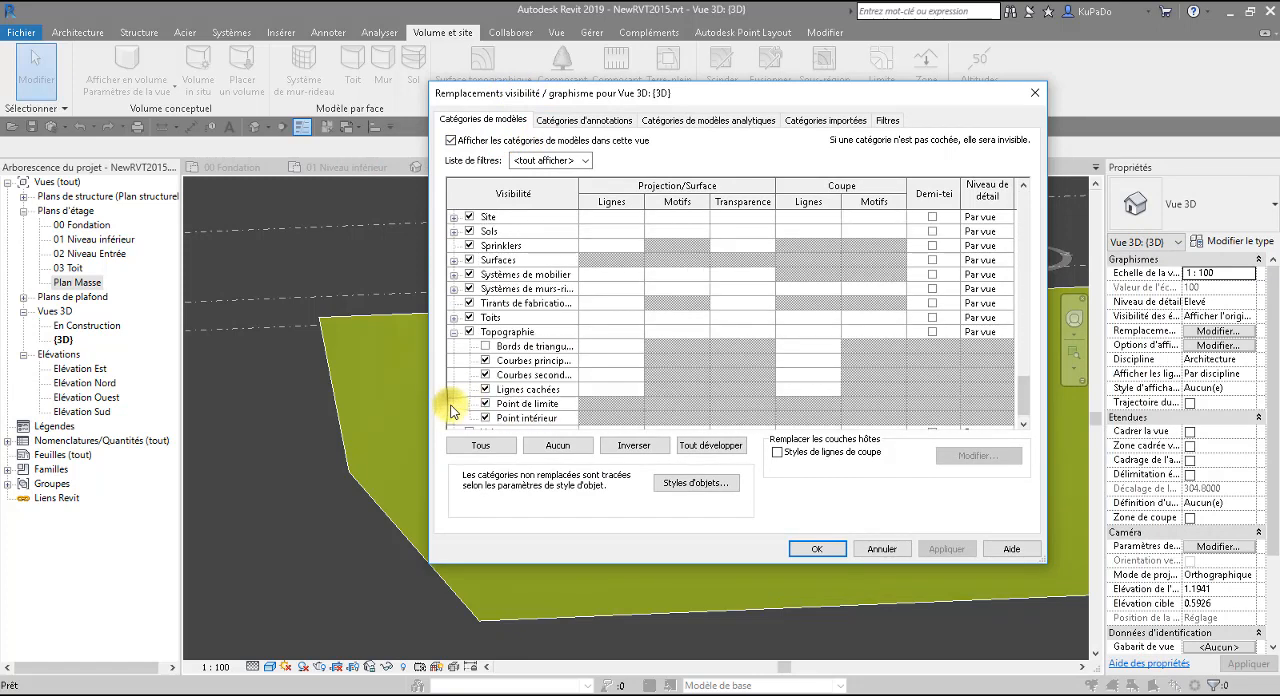
left_click(486, 348)
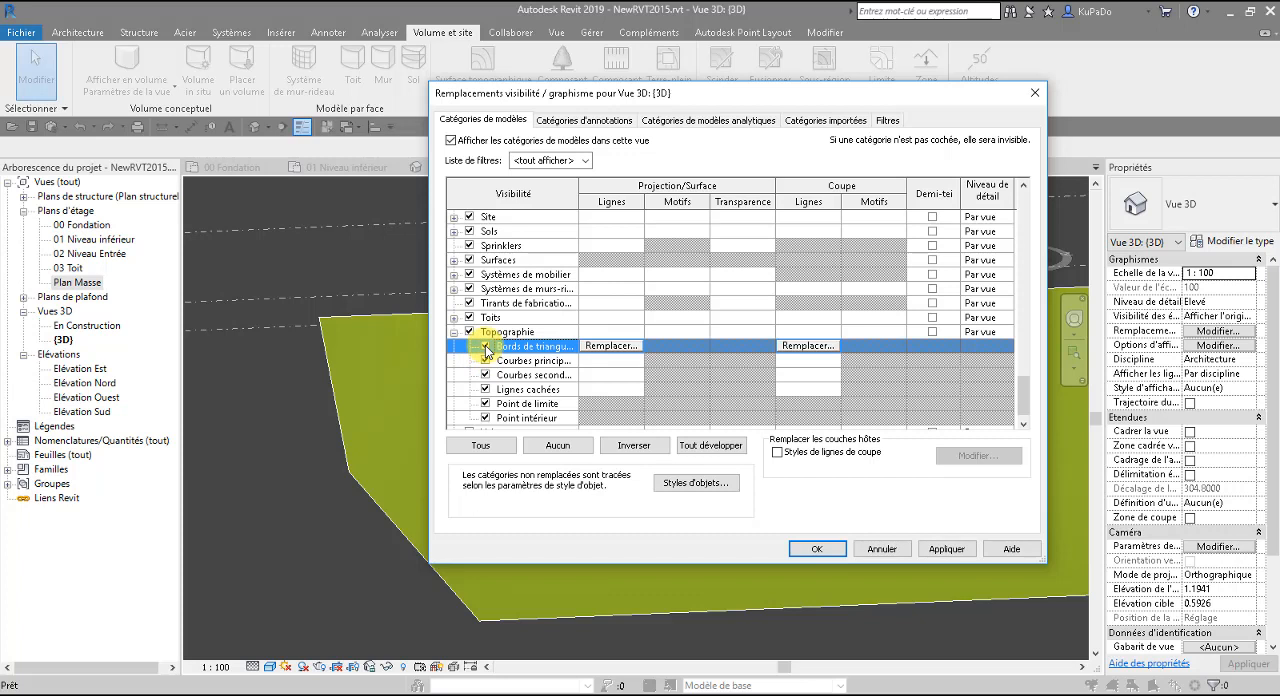
left_click(940, 549)
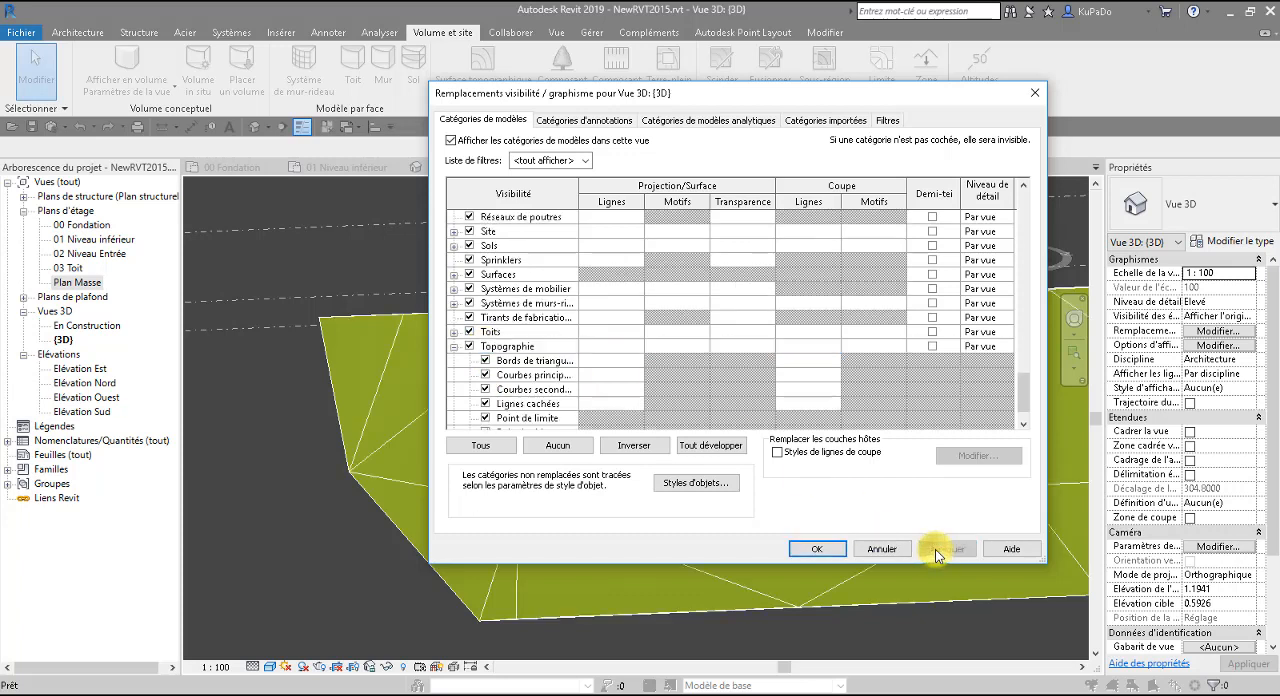
Turn the topography's triangulation edges back off in the 3D view and accept the visibility overrides.
left_click(485, 360)
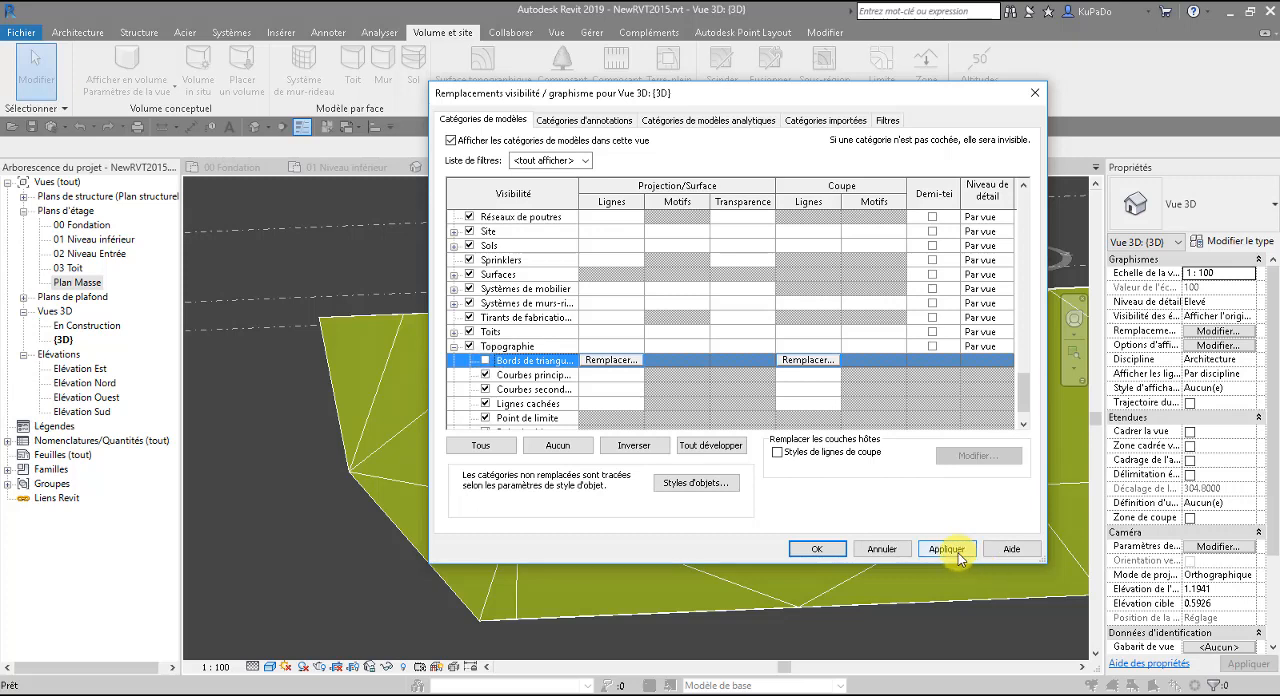
left_click(946, 549)
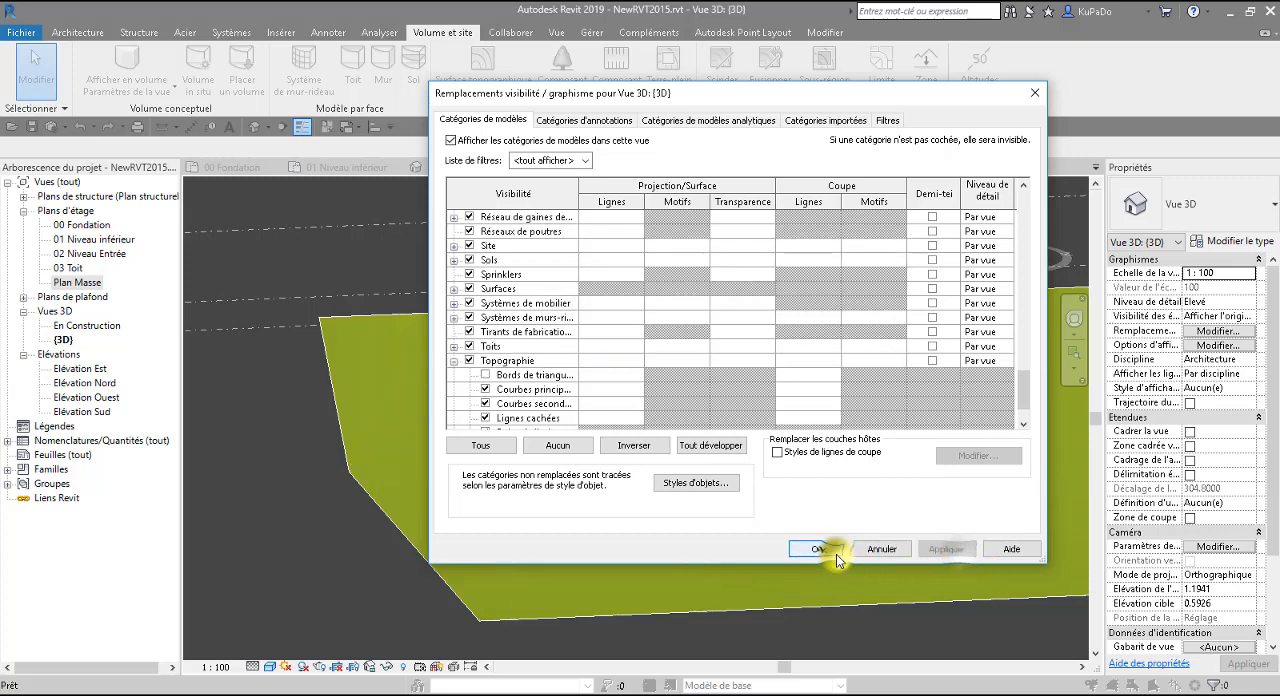
left_click(817, 549)
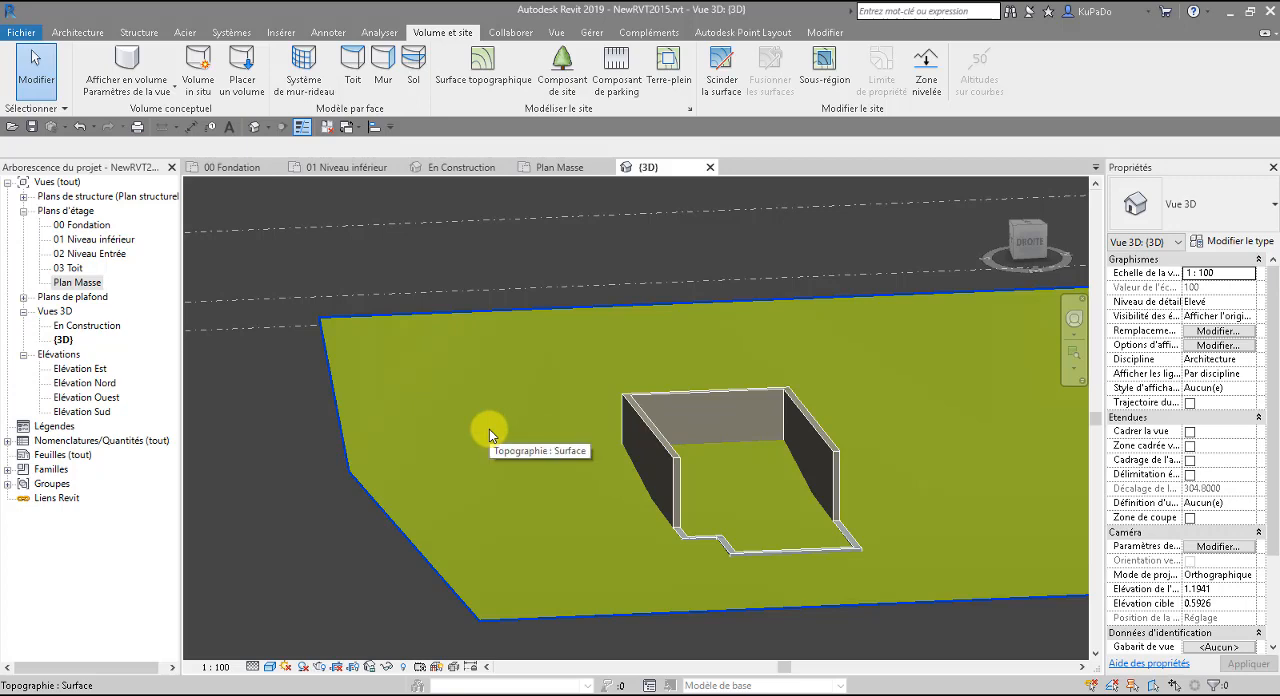
left_click(617, 597)
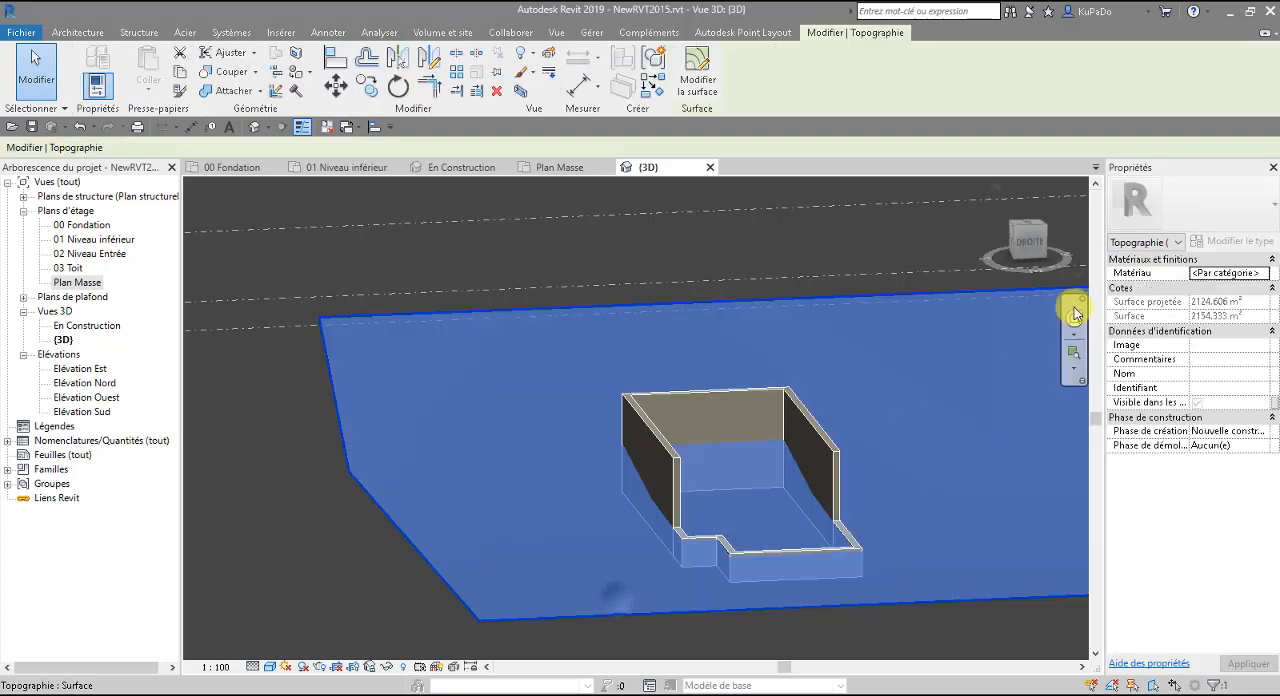
key("Escape")
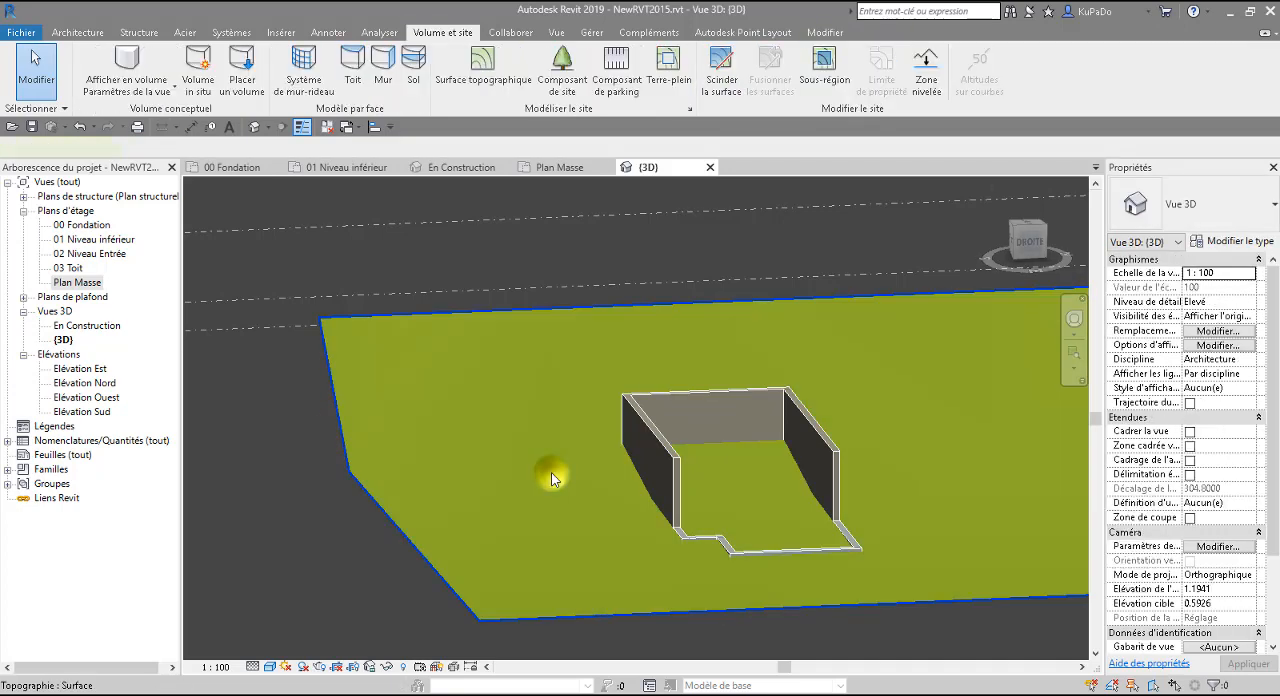
left_click(551, 472)
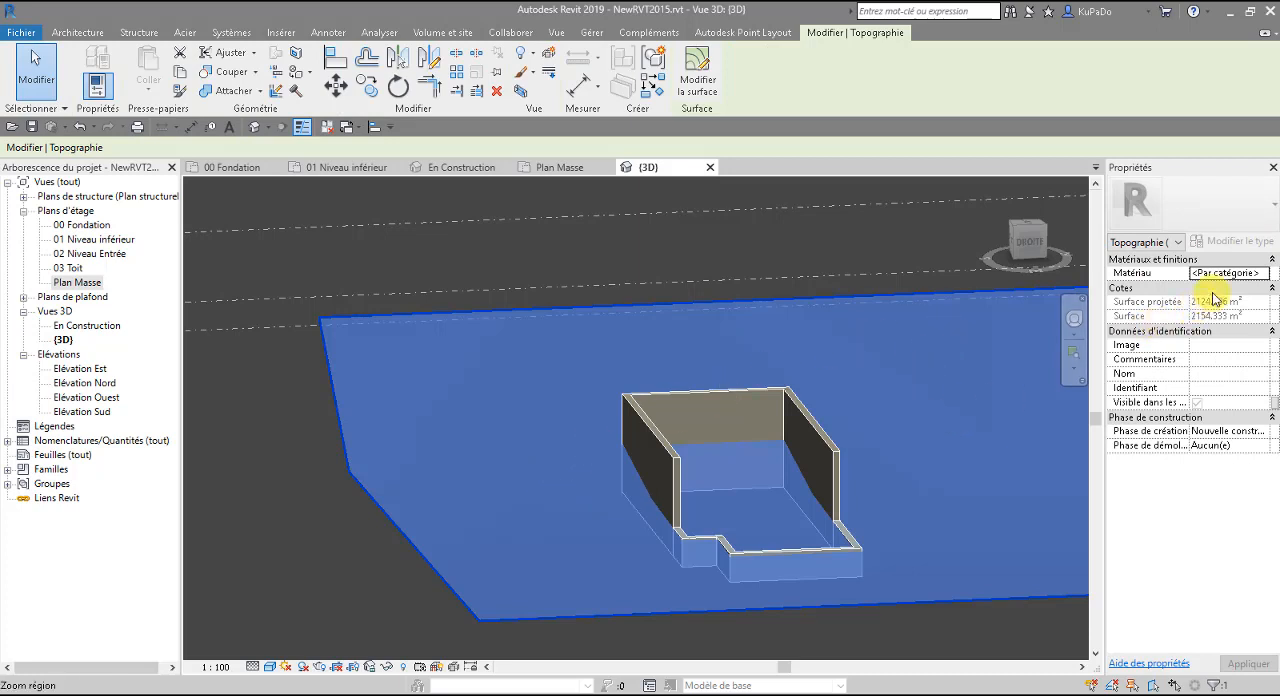
left_click(1266, 273)
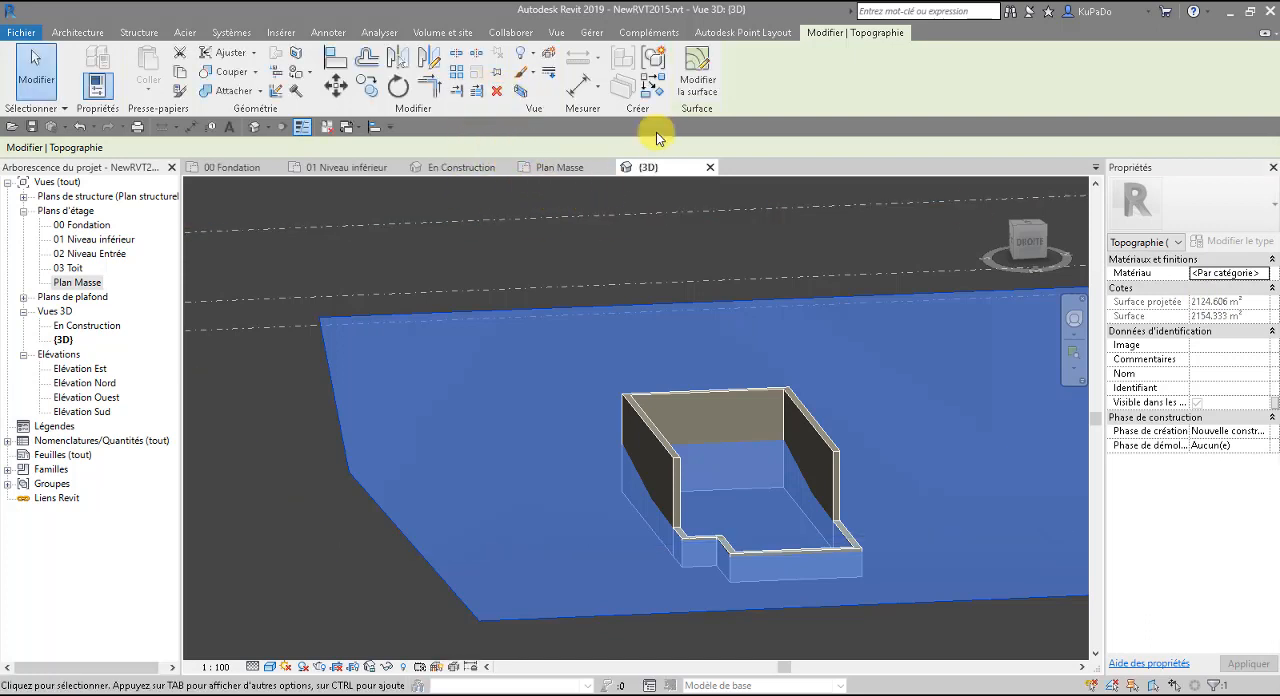
left_click(697, 85)
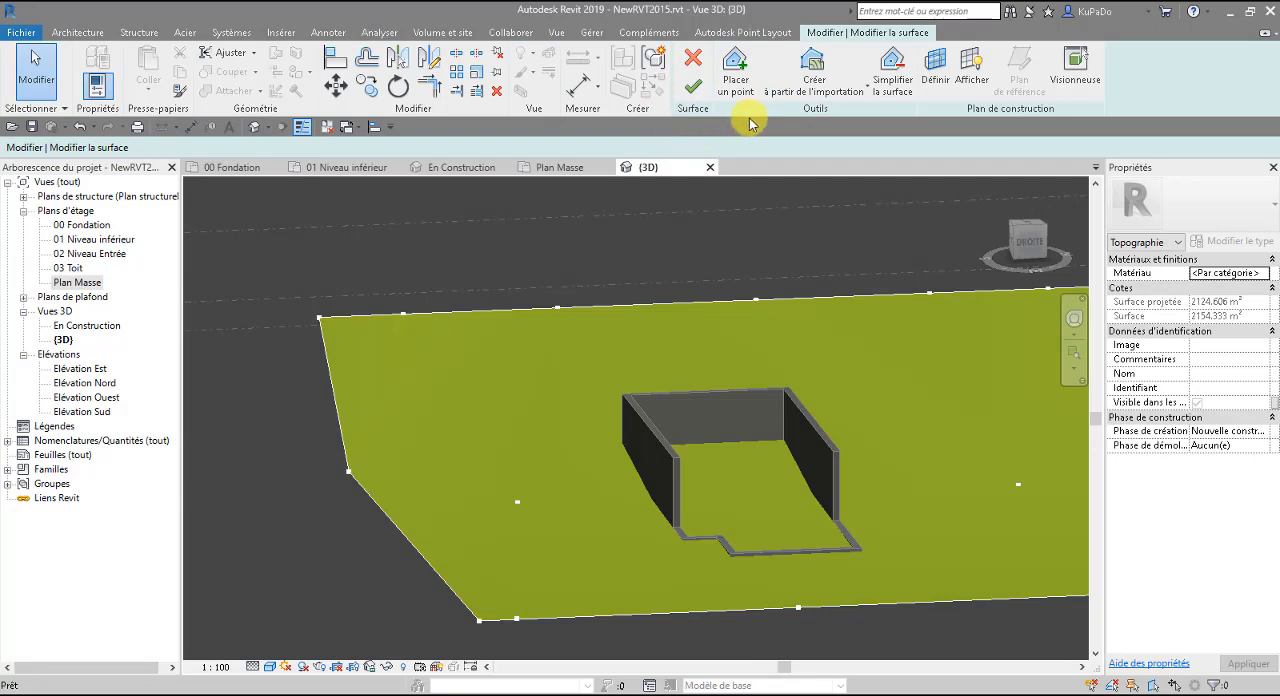
left_click(690, 72)
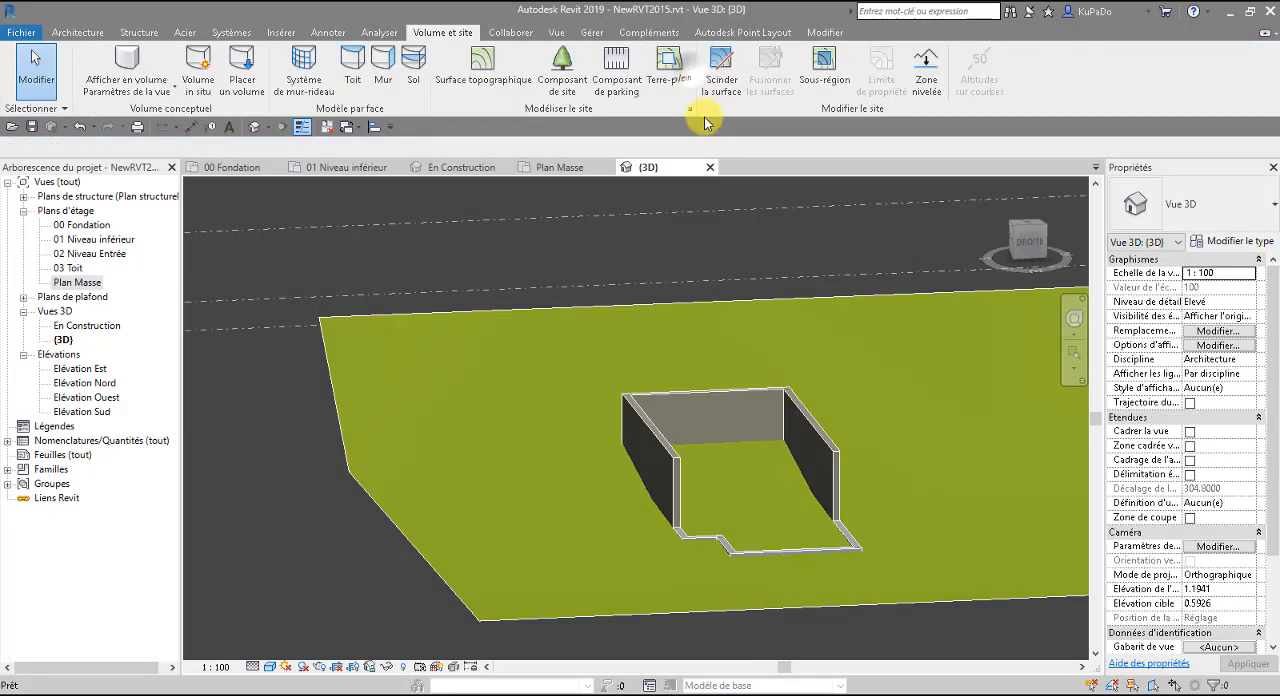
Check the section cut material in the site settings and close them without changes.
left_click(689, 108)
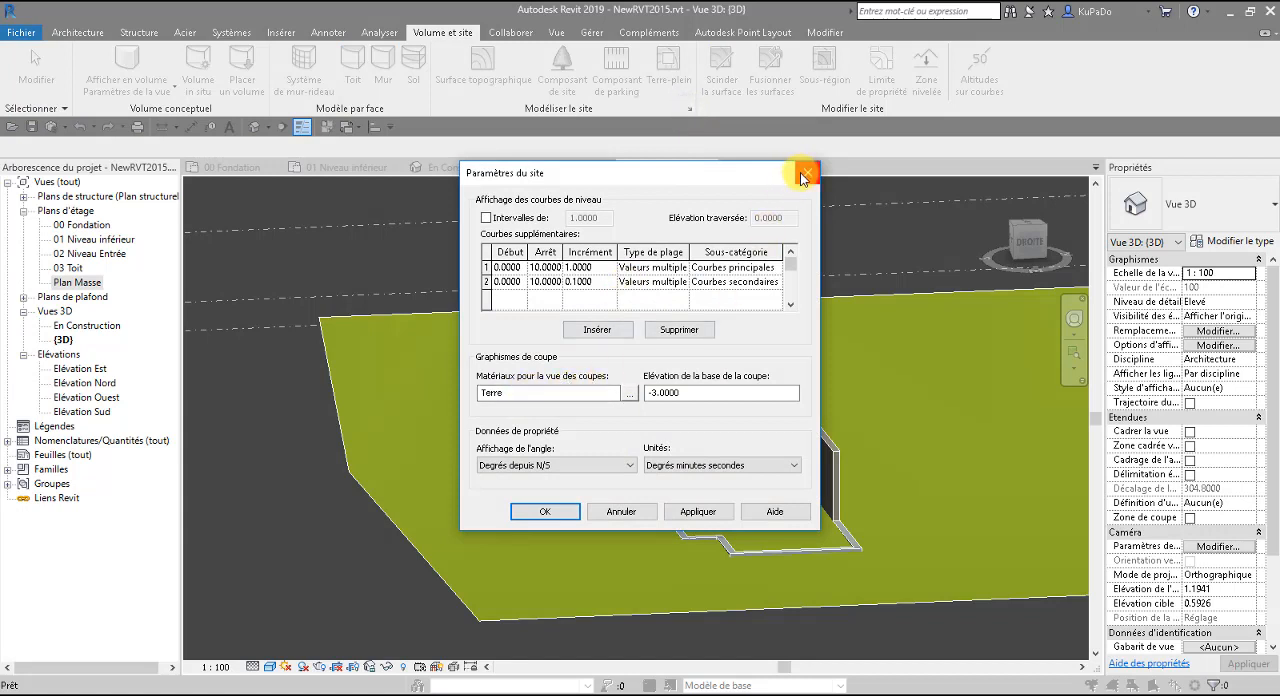
left_click(630, 393)
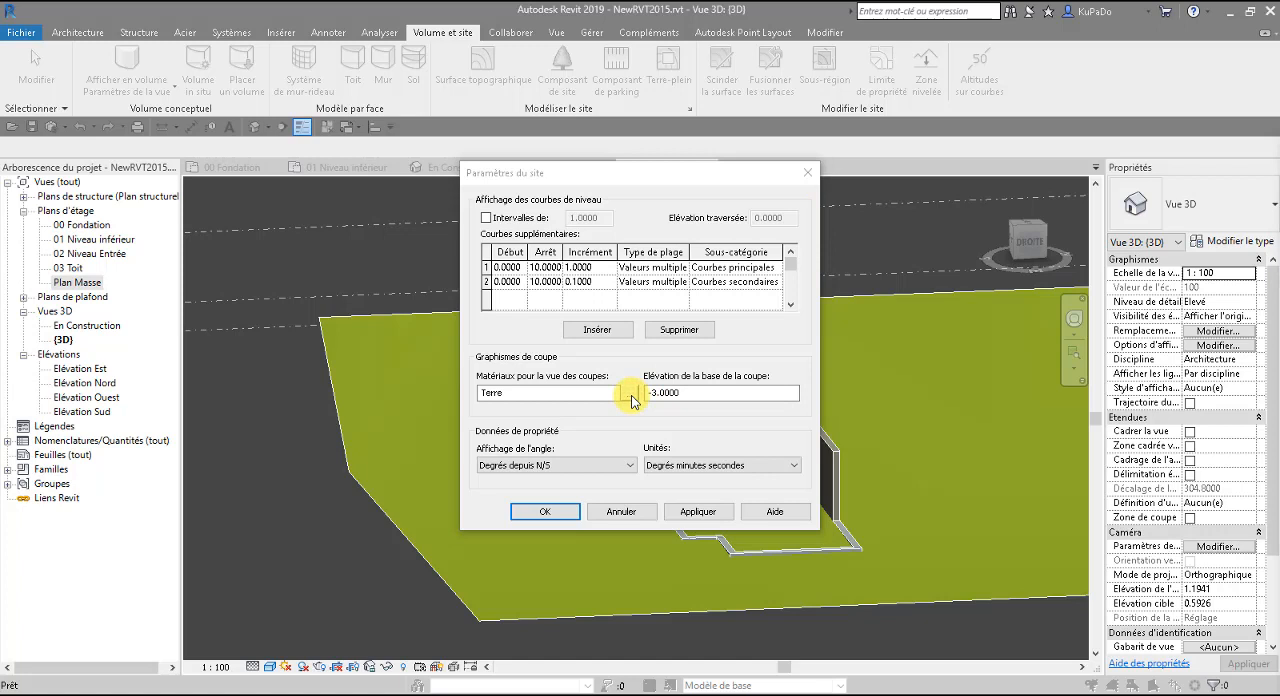
left_click(808, 173)
Assign the Terre material to the topographic surface after checking its appearance, and deselect the surface.
left_click(899, 476)
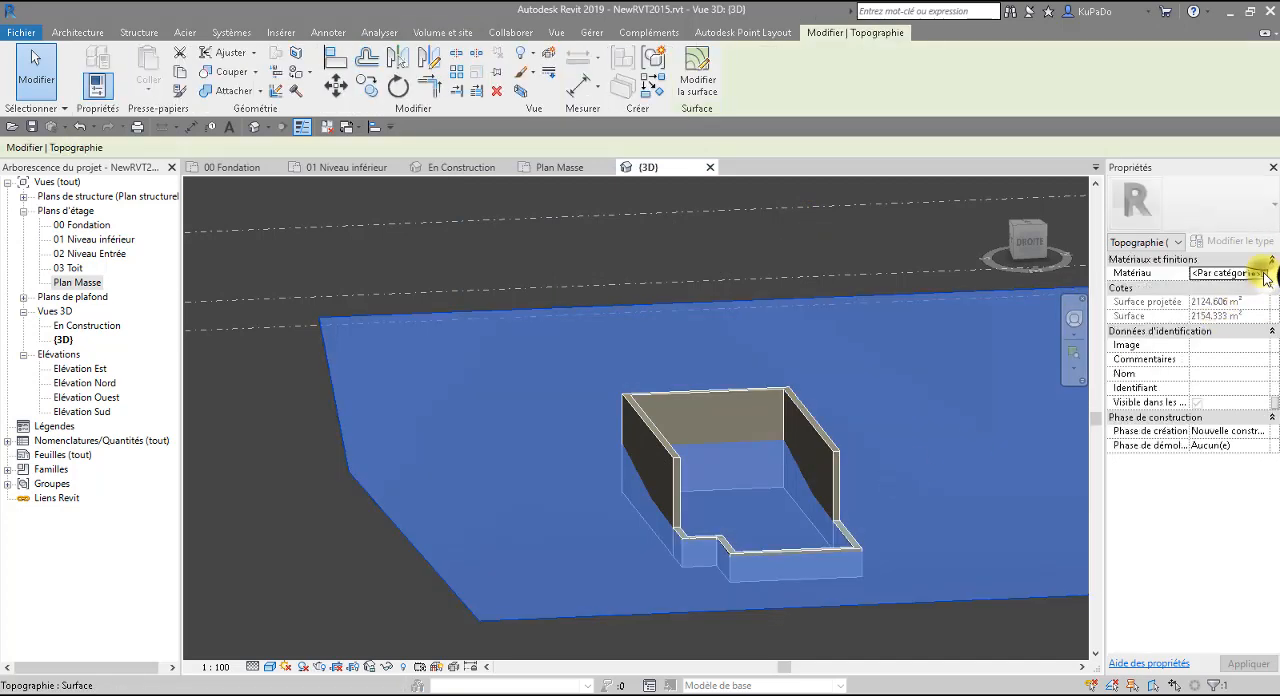
left_click(1266, 274)
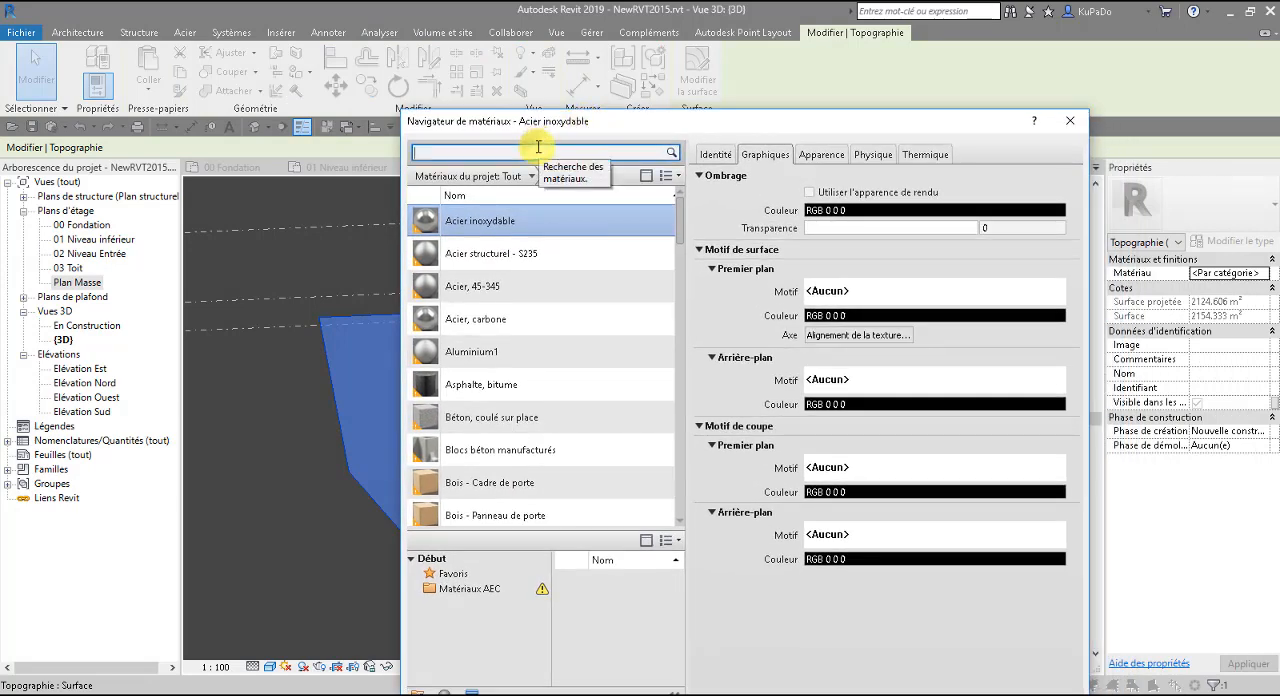
type("terr")
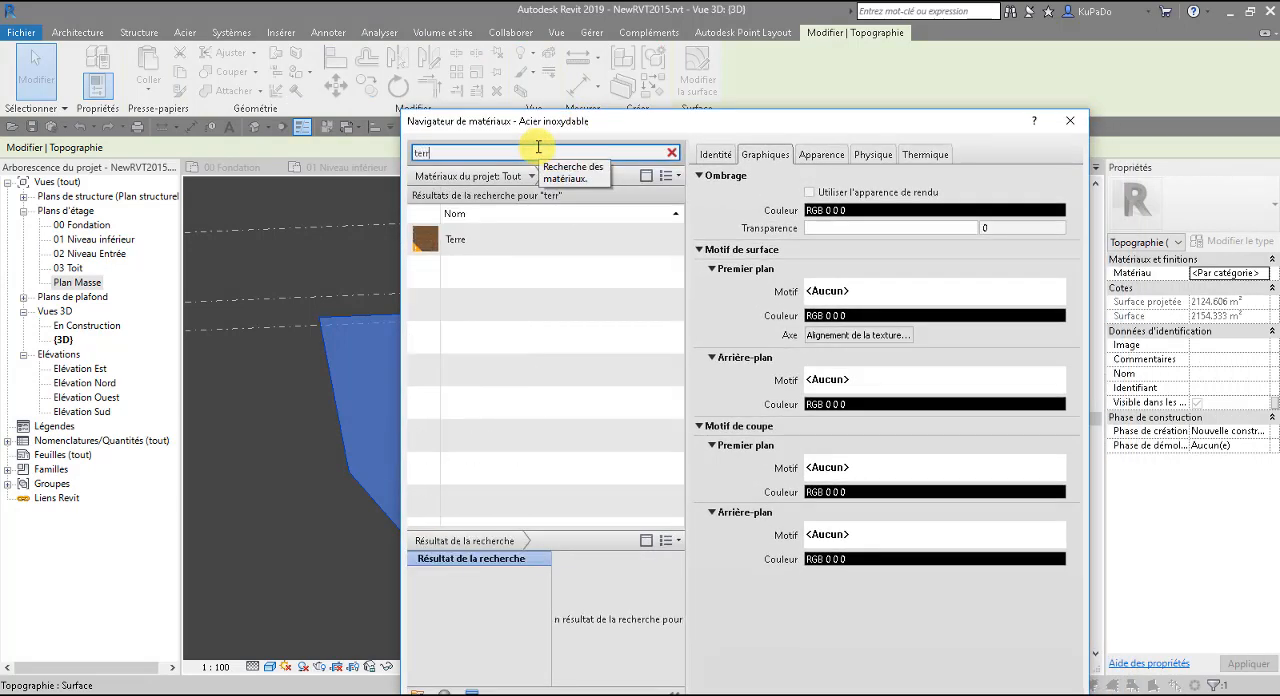
left_click(455, 236)
left_click(822, 157)
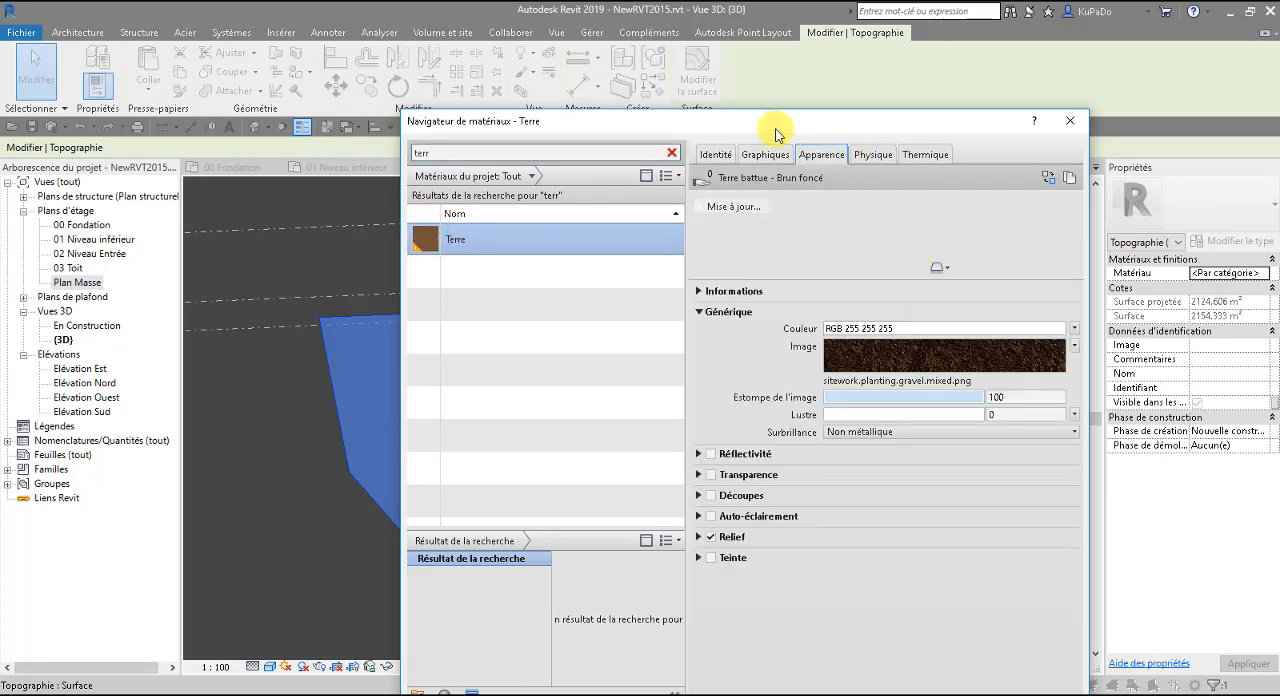
left_click_drag(777, 121, 778, 31)
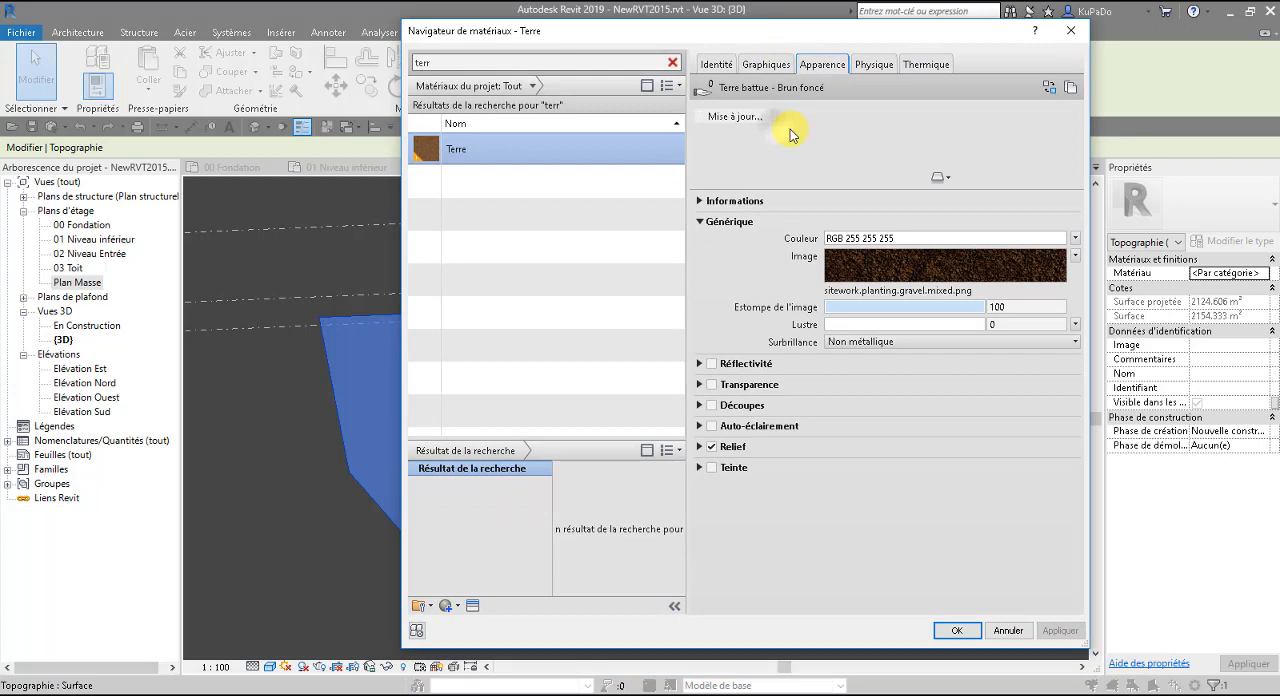
left_click(959, 631)
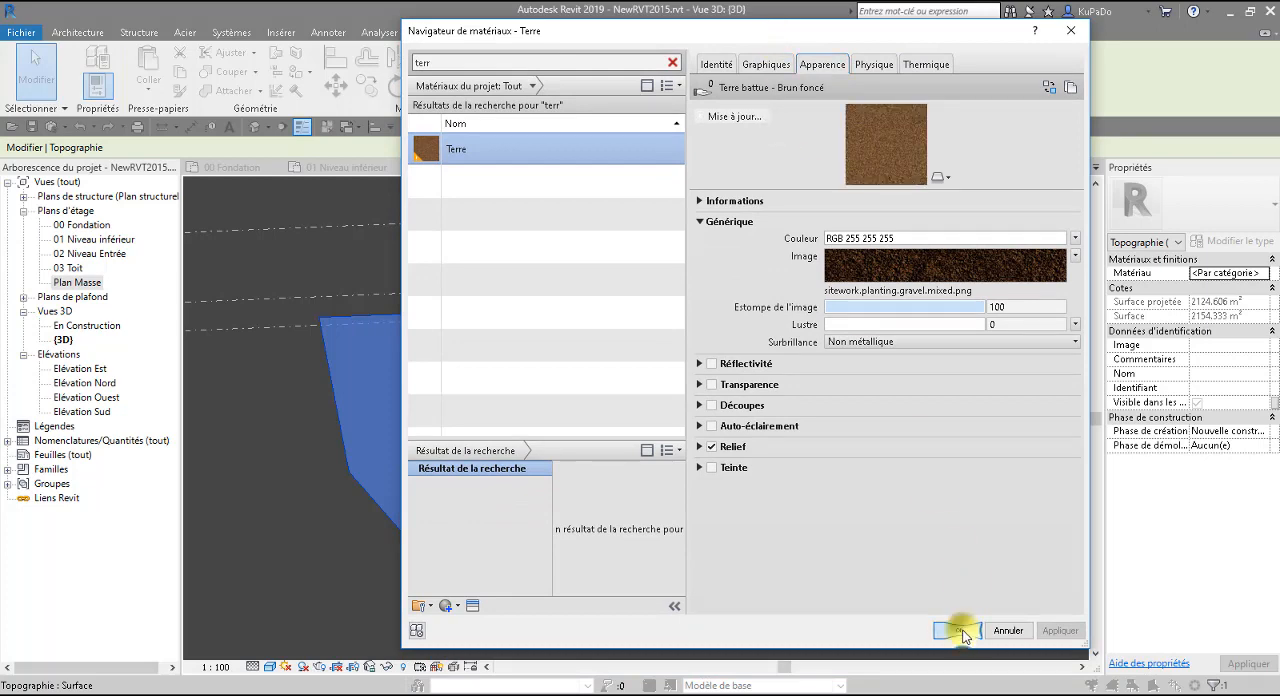
left_click(263, 612)
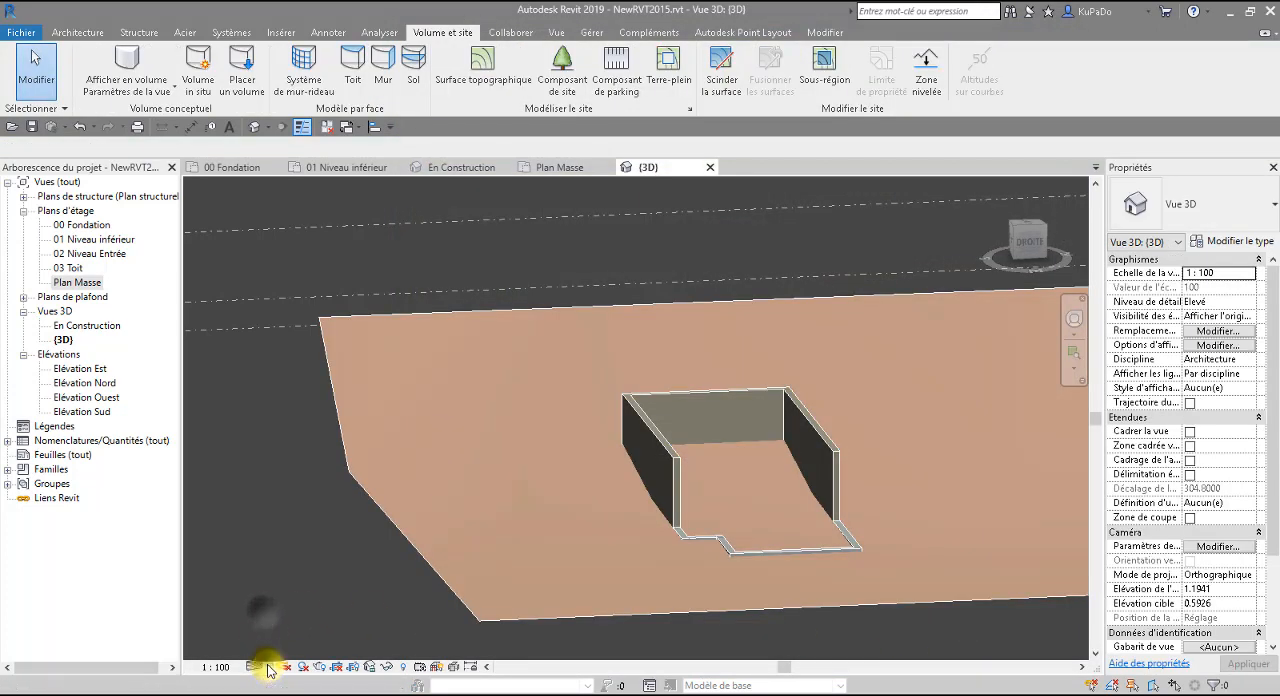
Switch the 3D view to the realistic visual style and inspect the earth texture there and in the En Construction camera view.
left_click(270, 666)
left_click(288, 633)
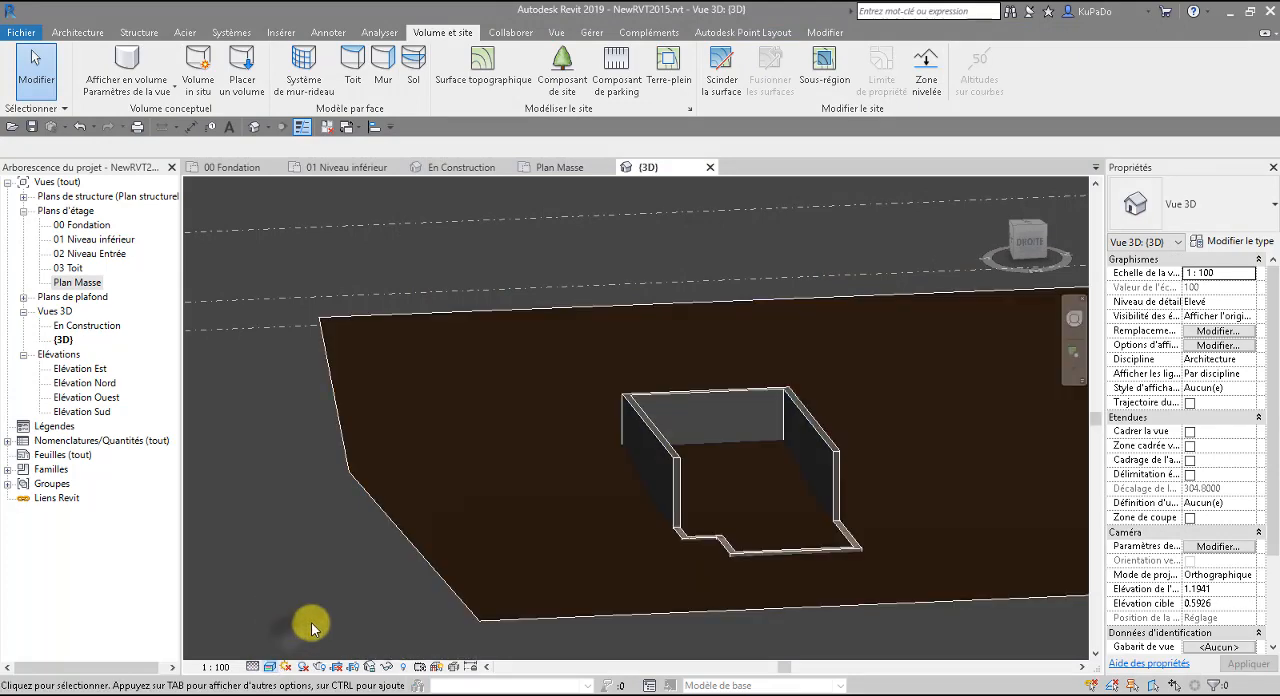
scroll(420, 586, "up", 5)
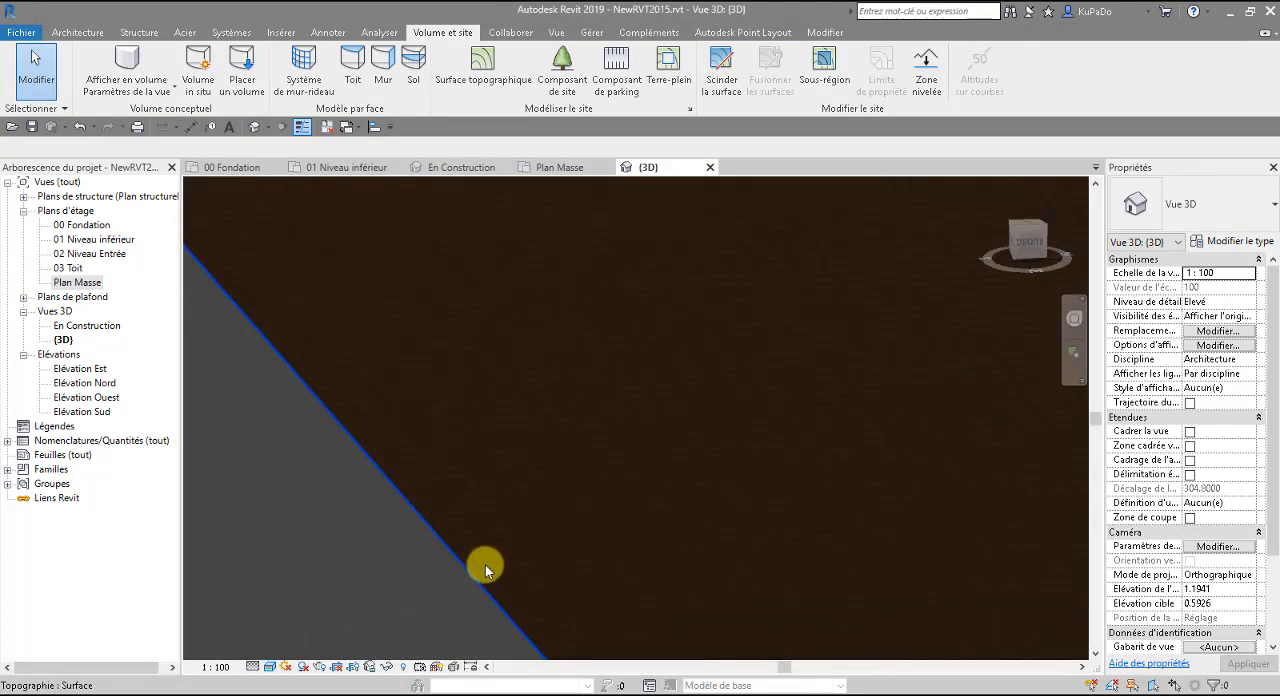
scroll(485, 568, "up", 3)
scroll(485, 568, "down", 2)
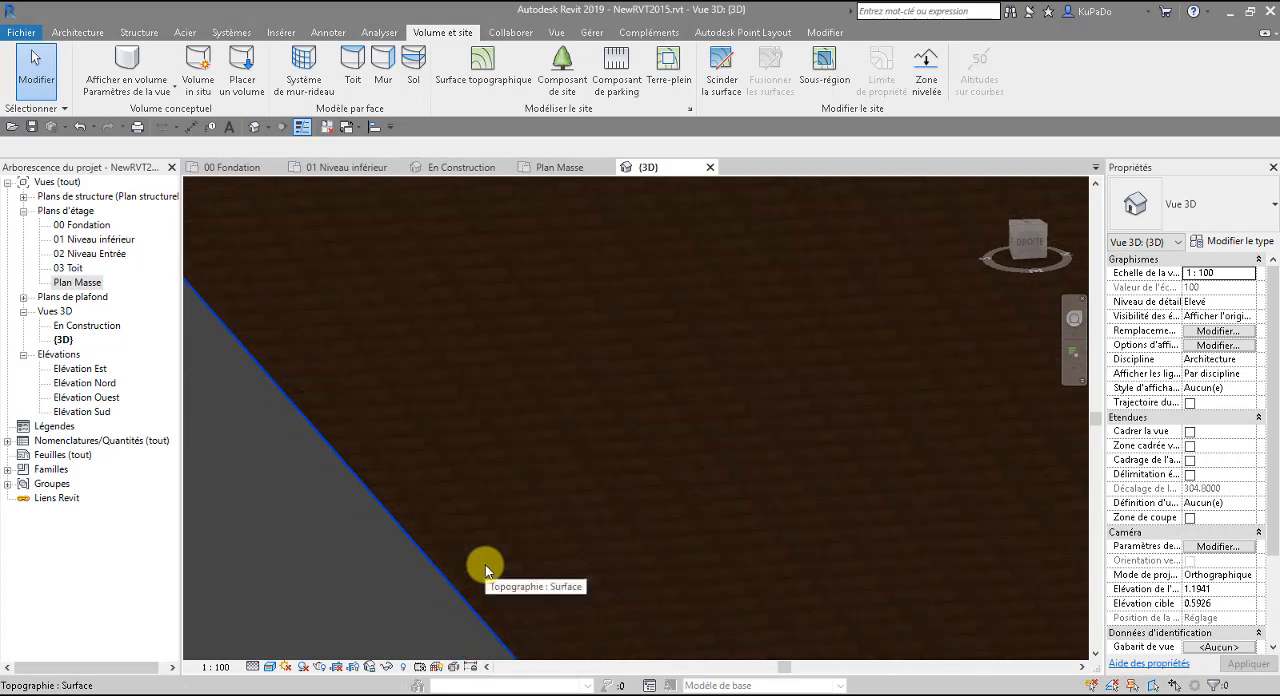
scroll(485, 566, "down", 1)
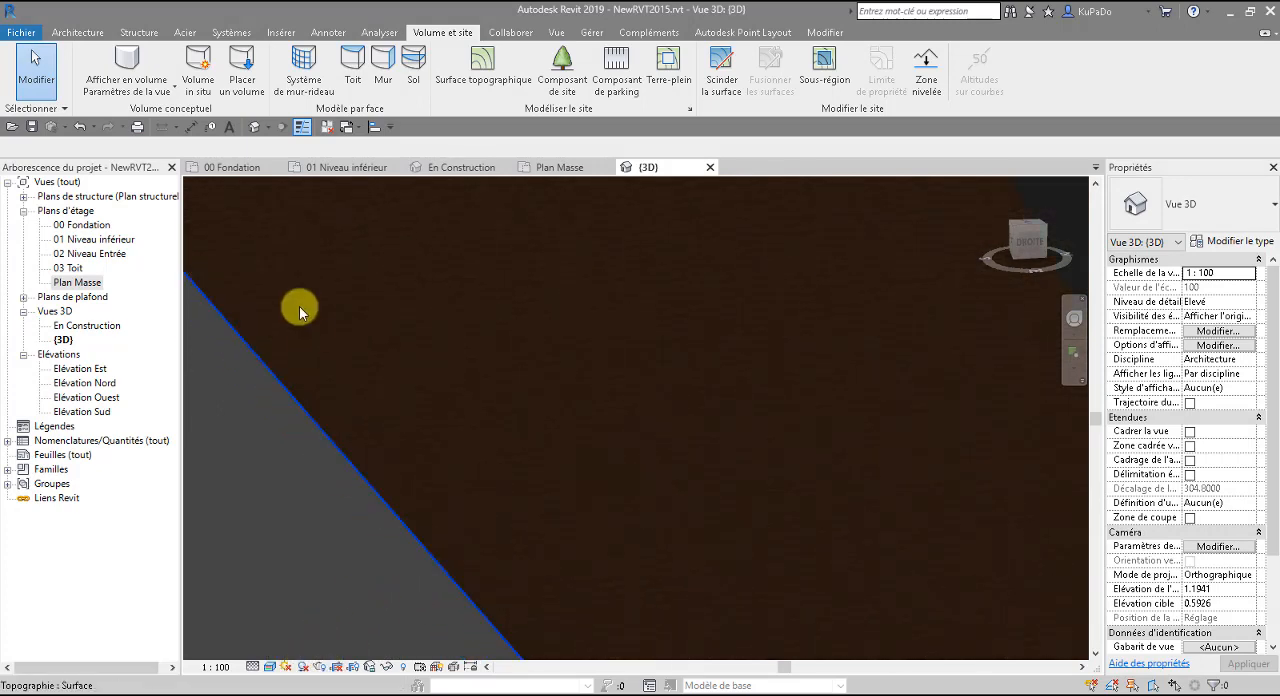
left_click(458, 167)
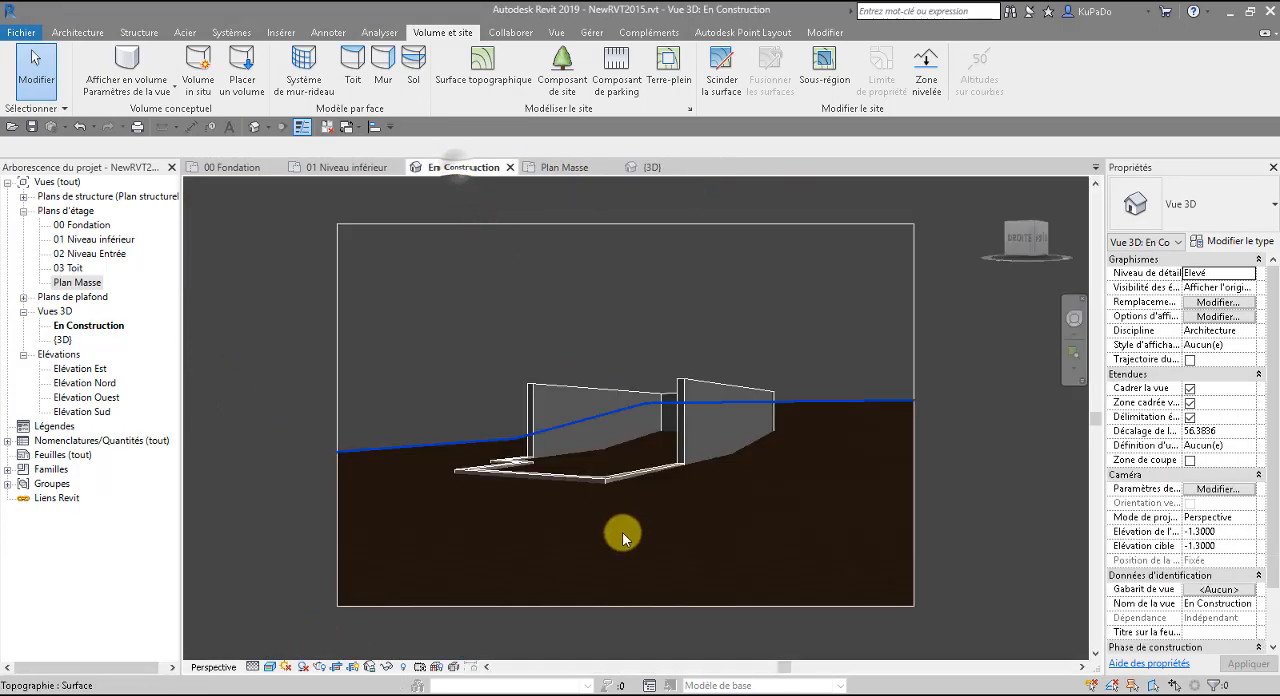
scroll(614, 530, "up", 5)
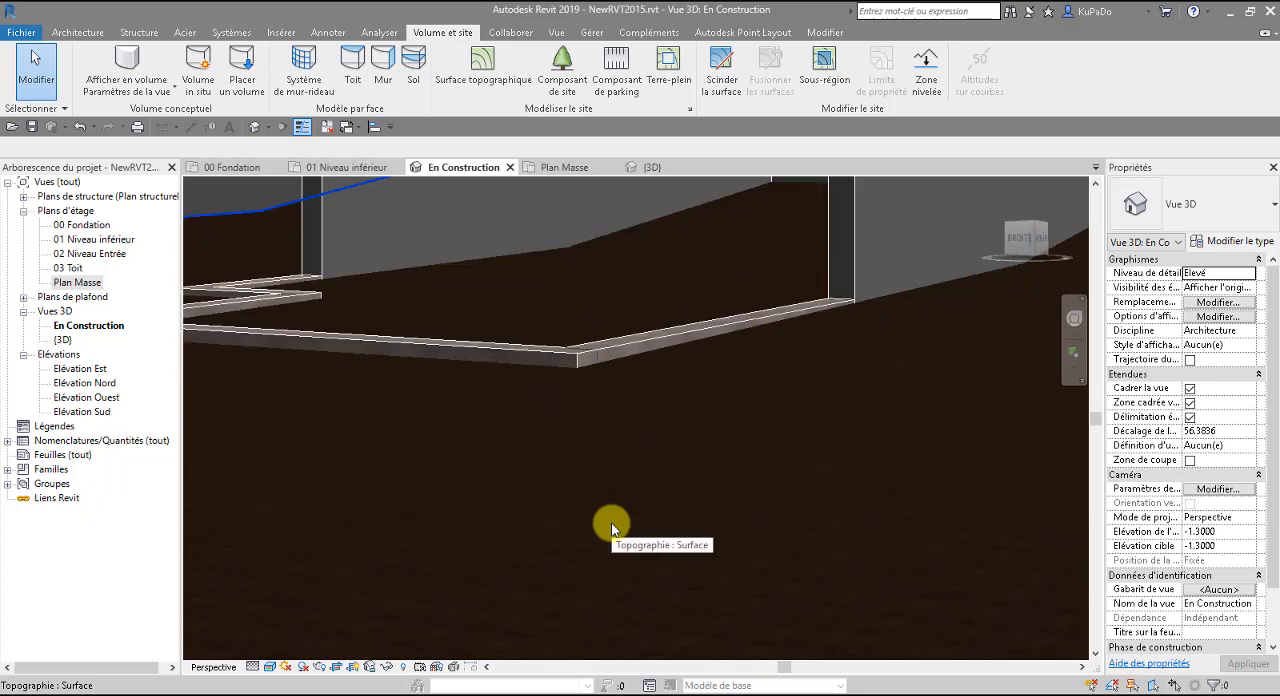
Replace the topographic surface's material with Herbe, found by searching for "herb", and inspect the surface in the En Construction view.
scroll(611, 522, "down", 5)
left_click(506, 546)
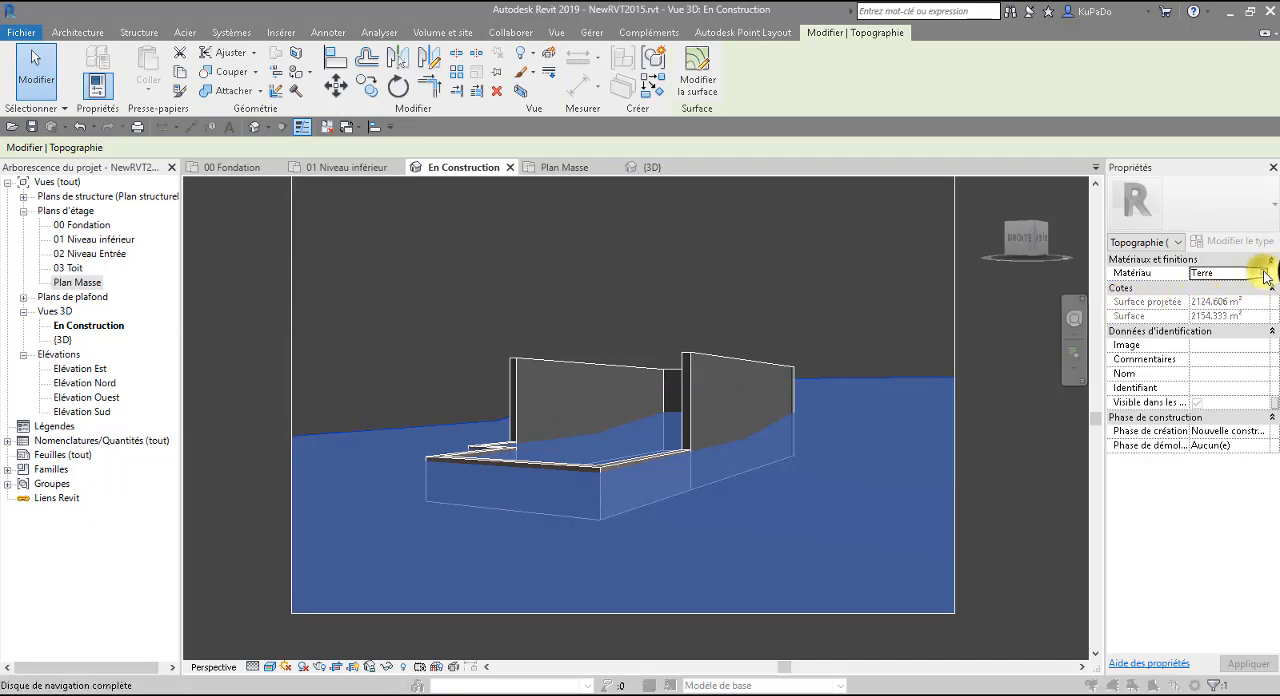
left_click(1265, 273)
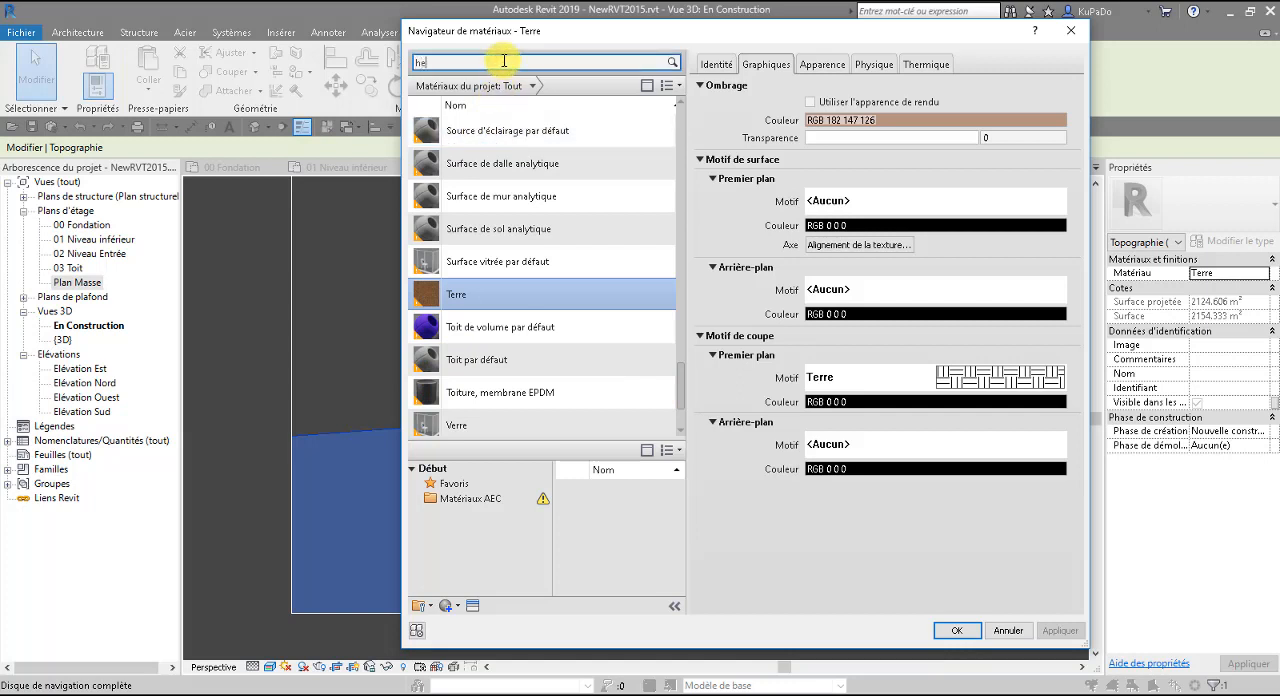
type("erb")
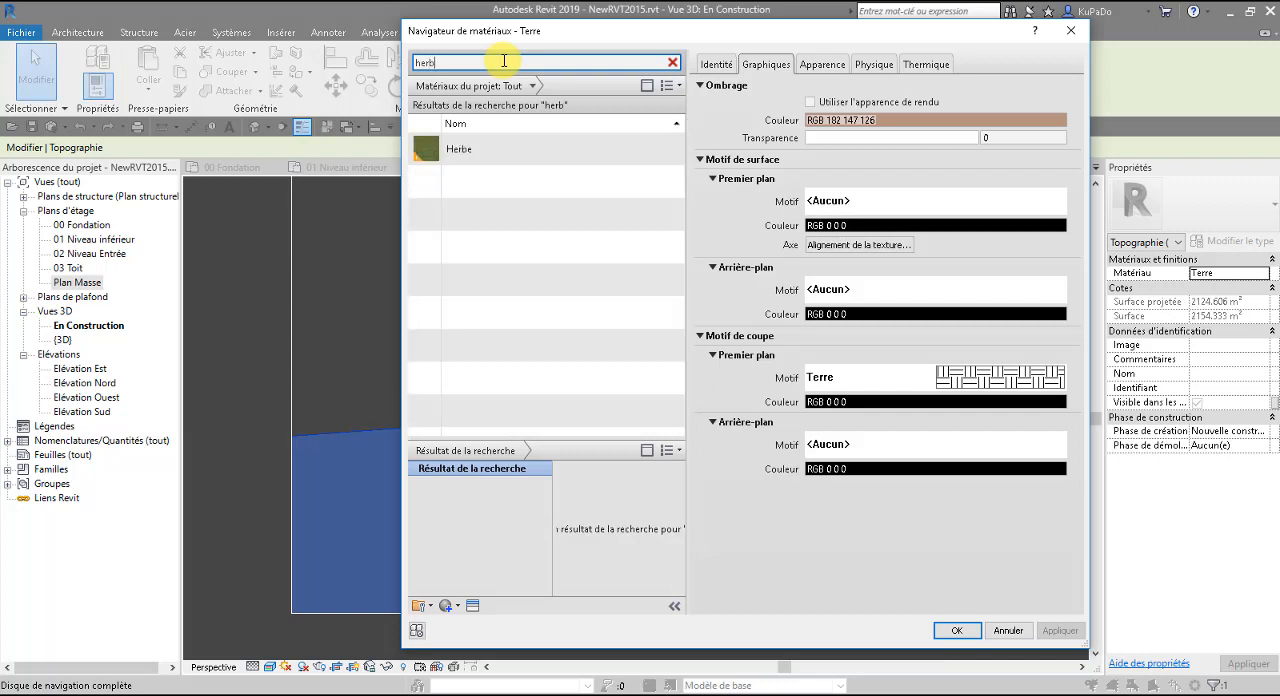
left_click(457, 148)
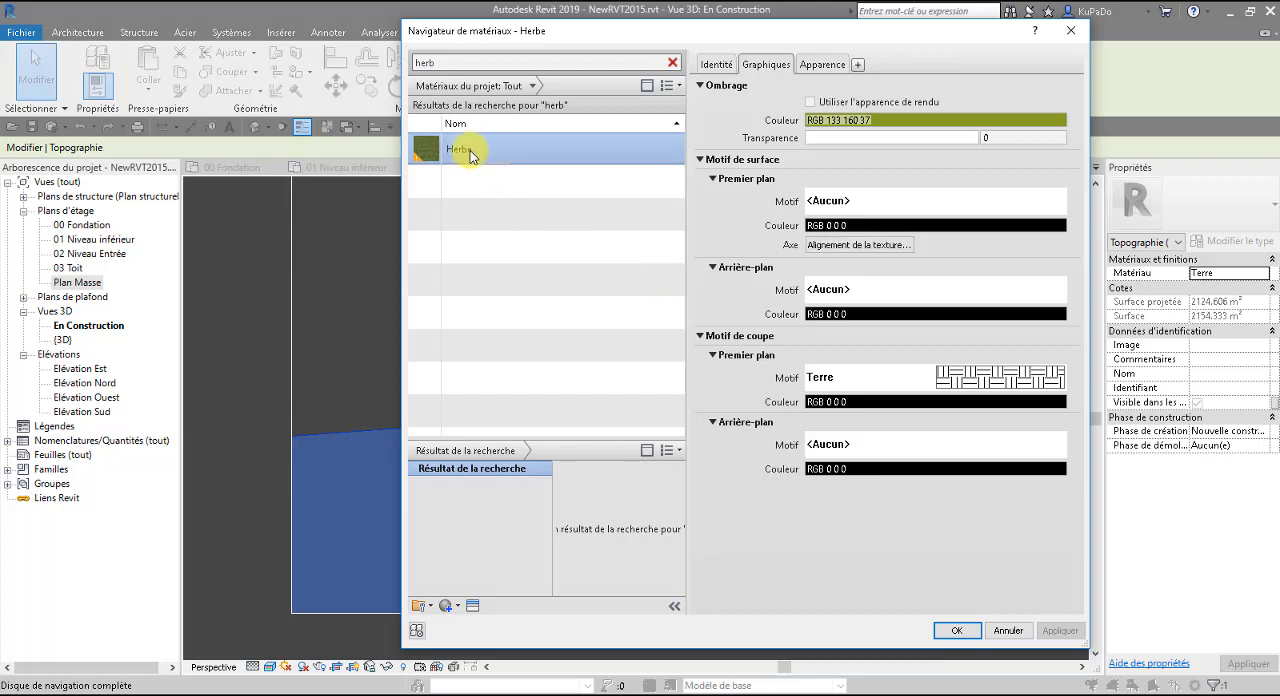
left_click(950, 630)
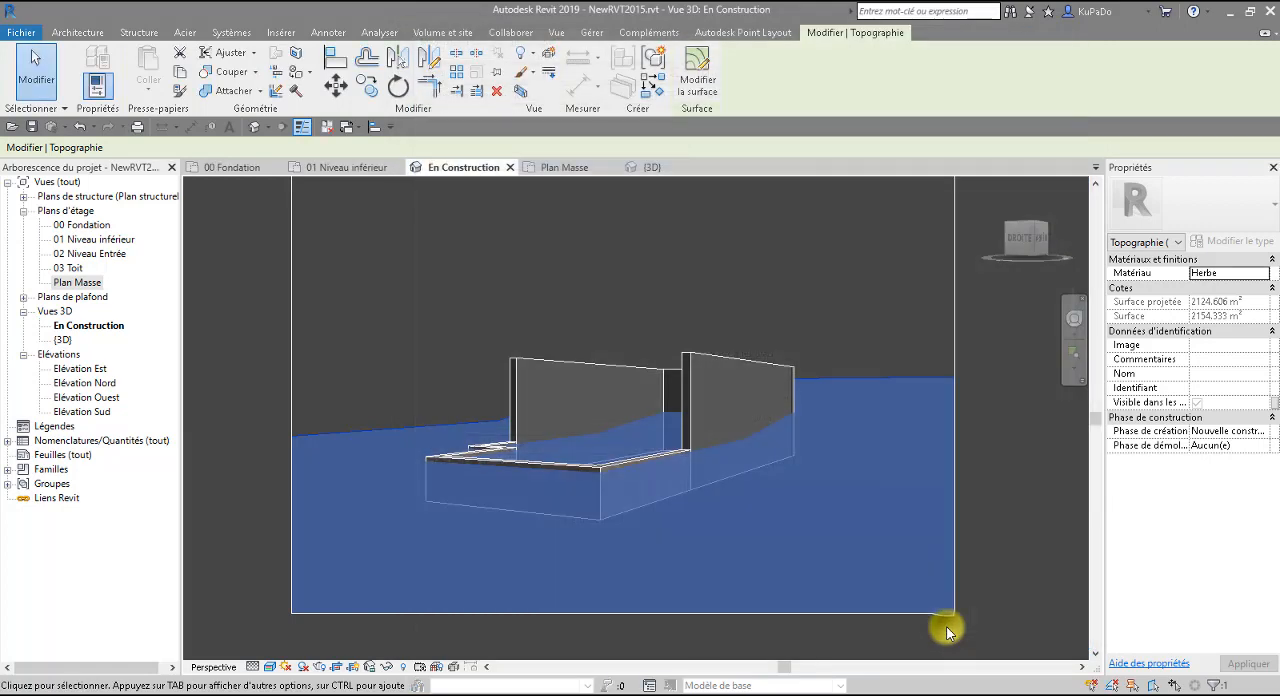
left_click(1020, 474)
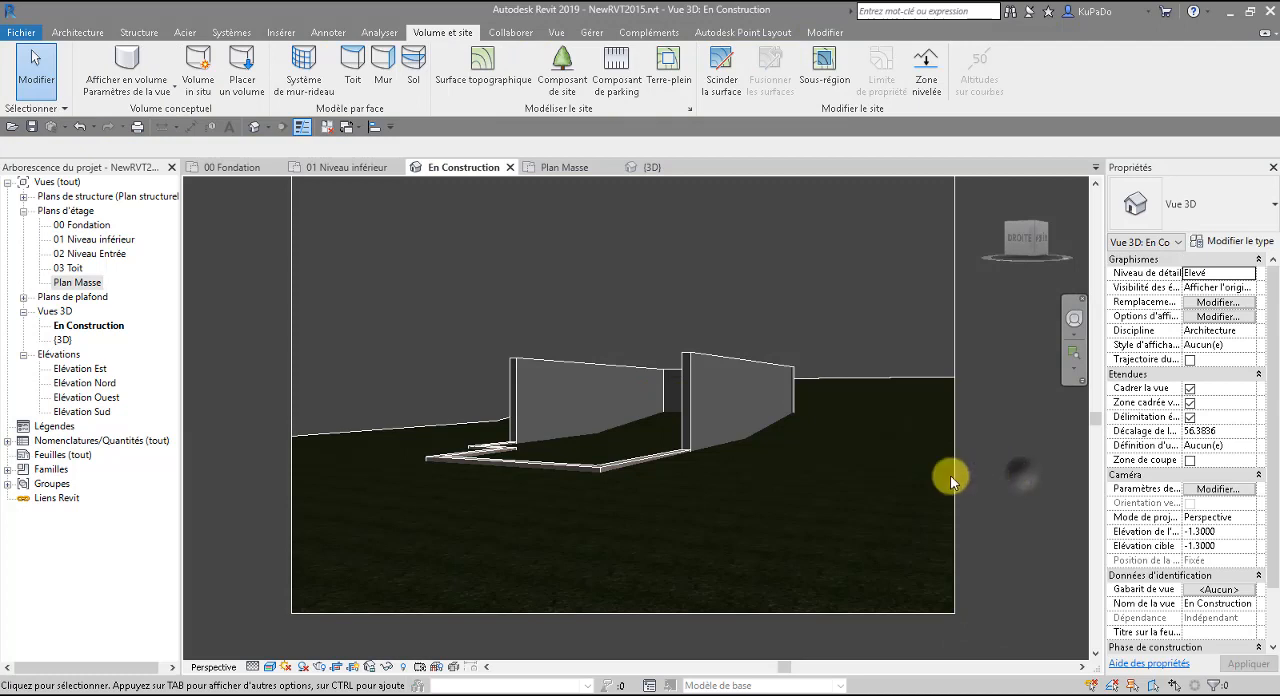
middle_click_drag(491, 556, 521, 563)
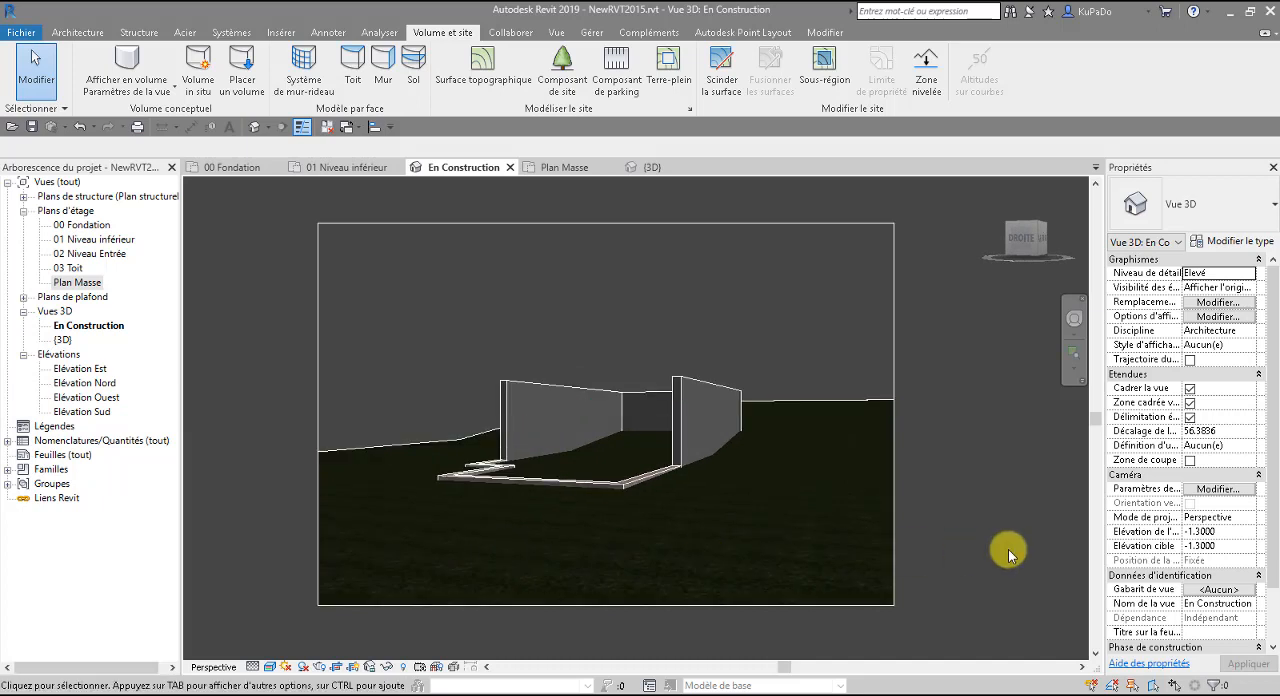
left_click(82, 127)
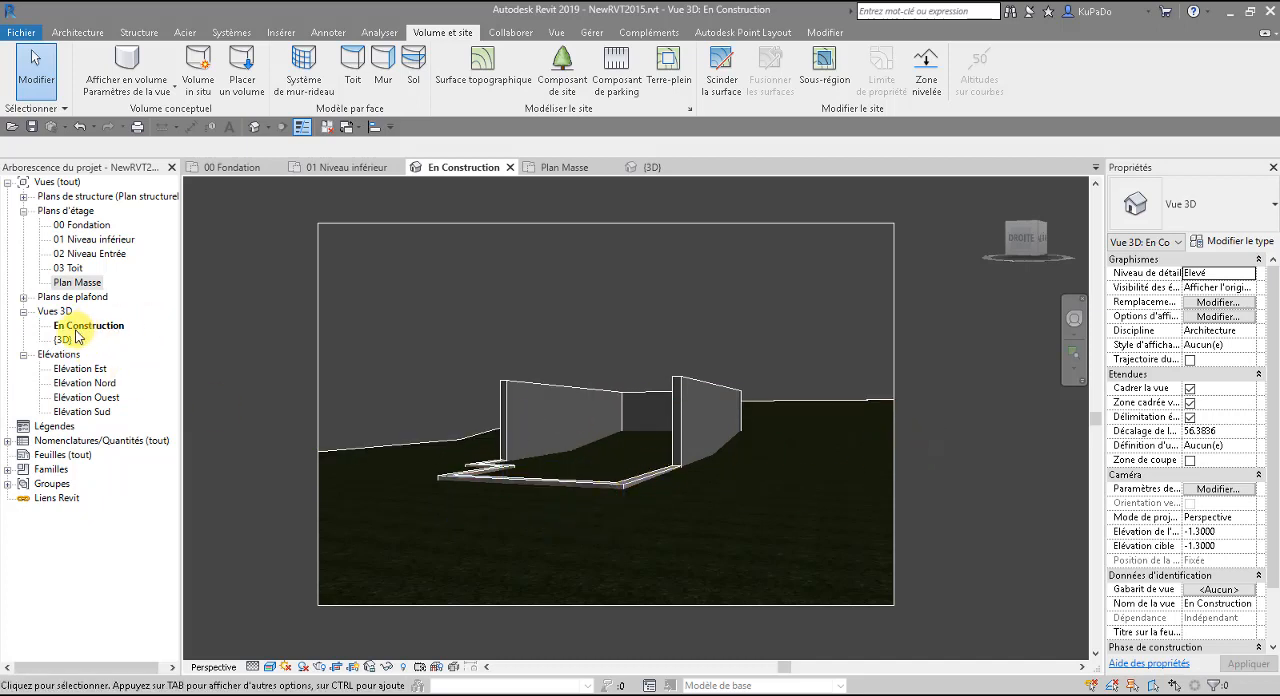
In the Plan Masse view, sketch a building pad boundary by picking the outer edges of all the foundation walls.
double_click(84, 285)
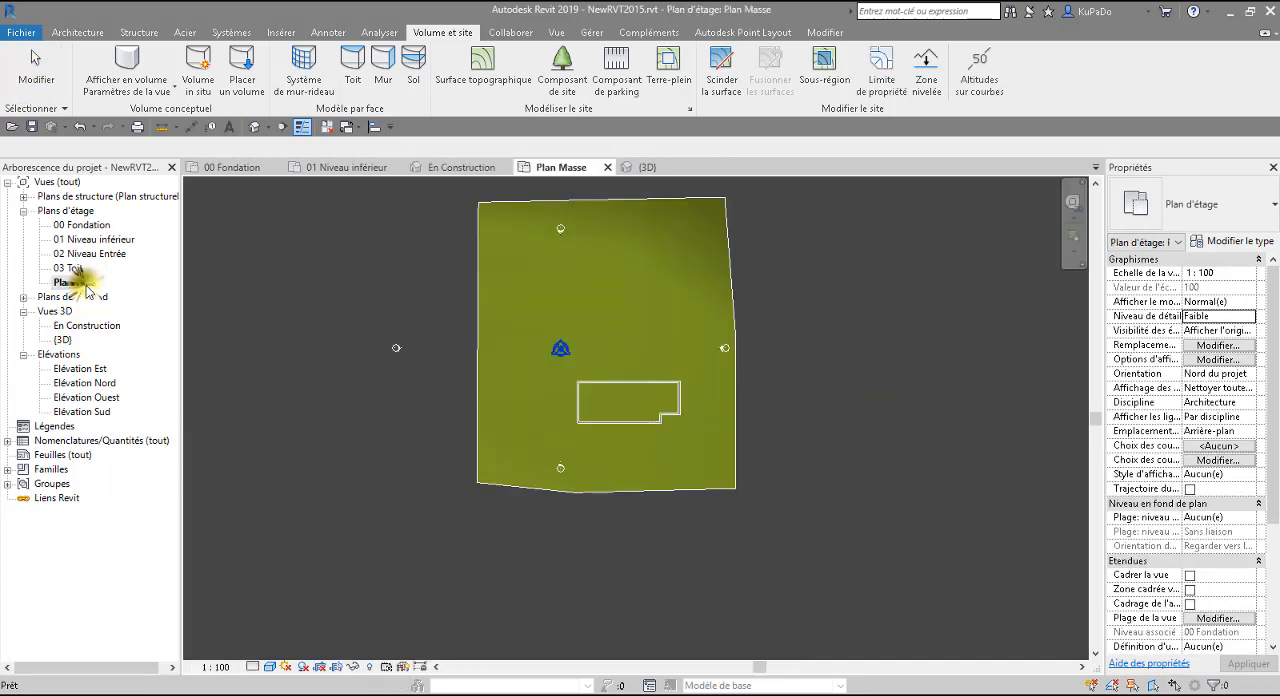
left_click(680, 68)
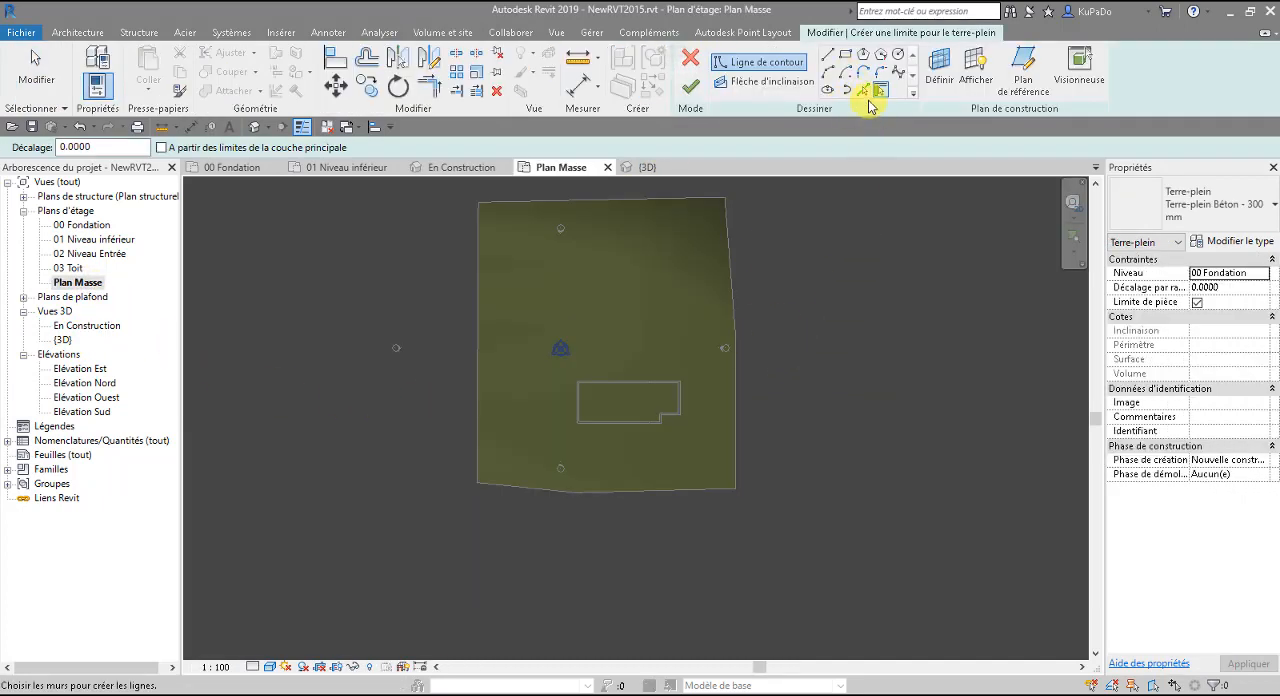
left_click(864, 91)
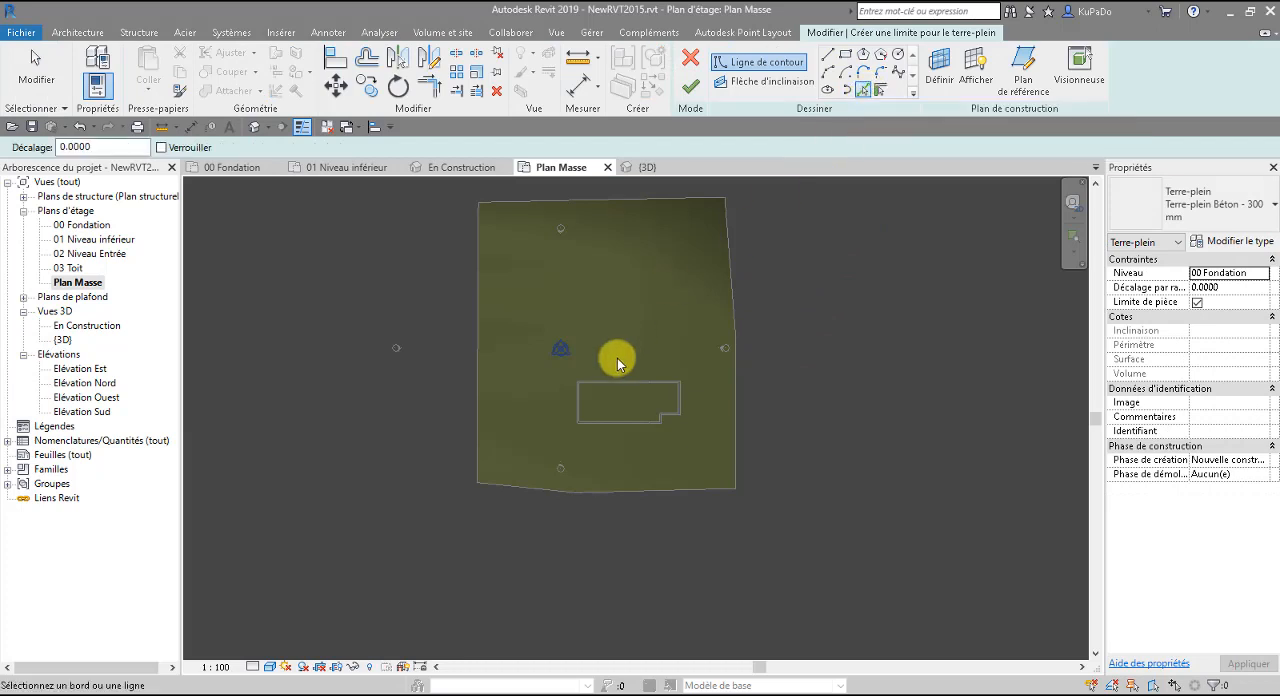
scroll(620, 390, "up", 7)
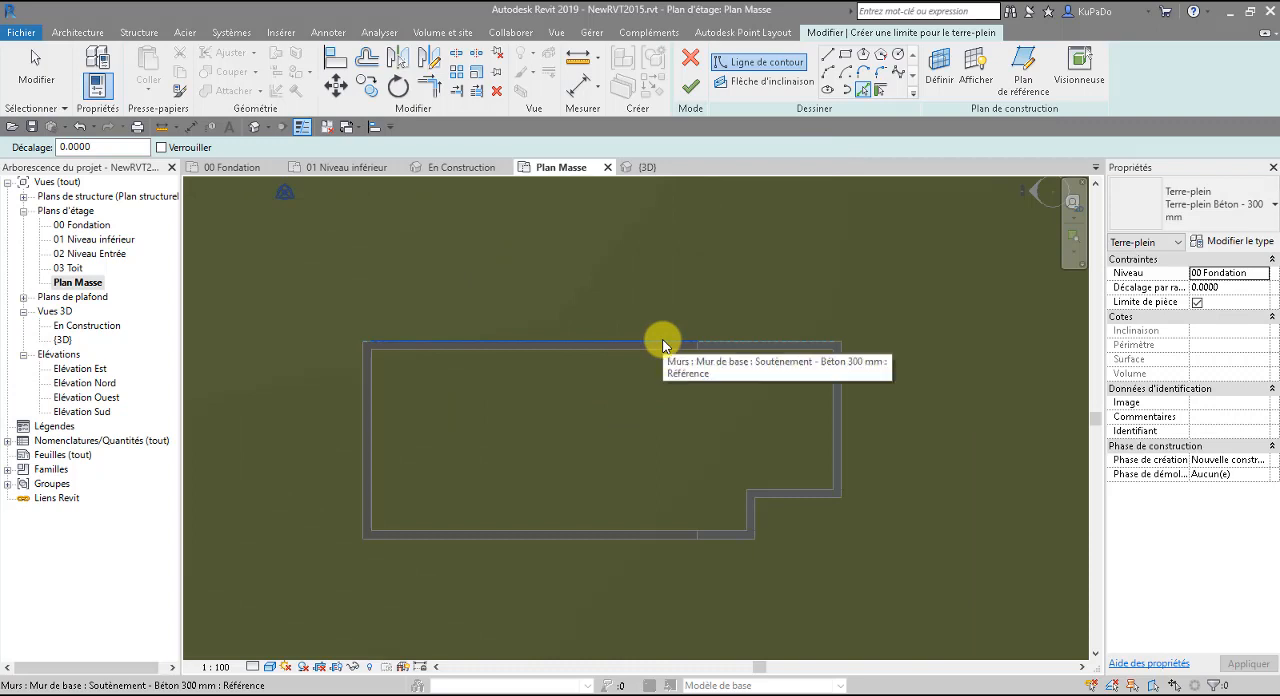
left_click(663, 344)
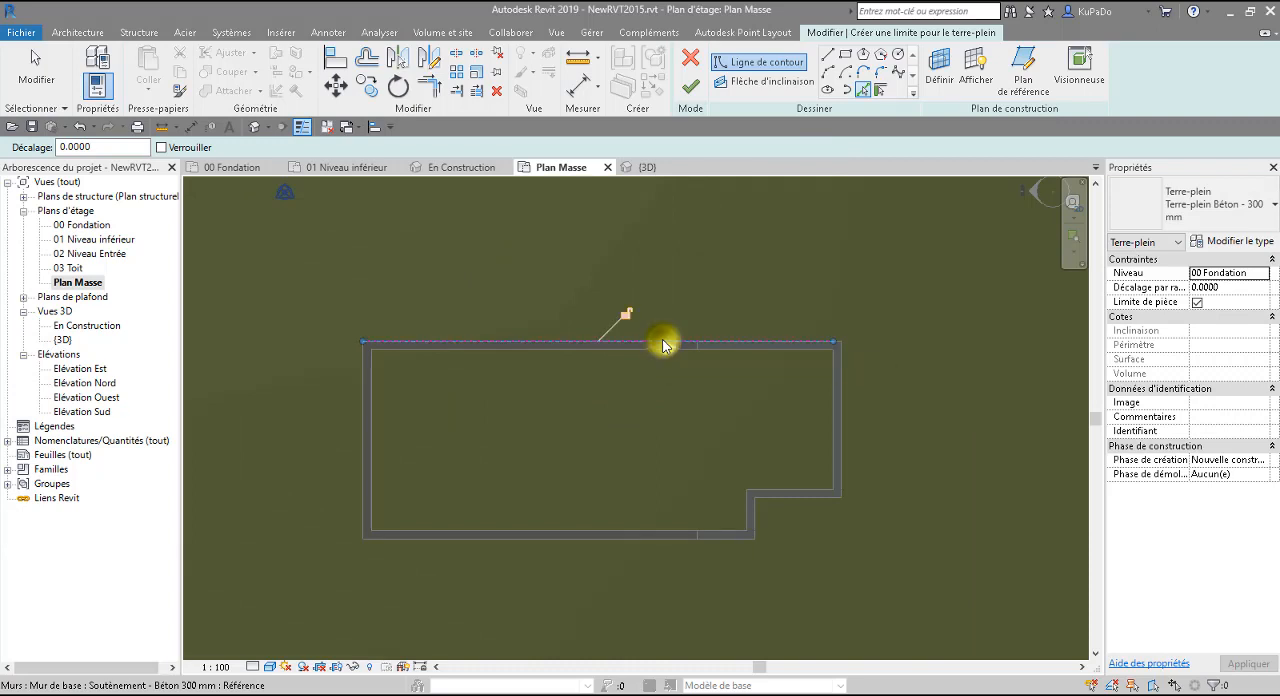
left_click(365, 399)
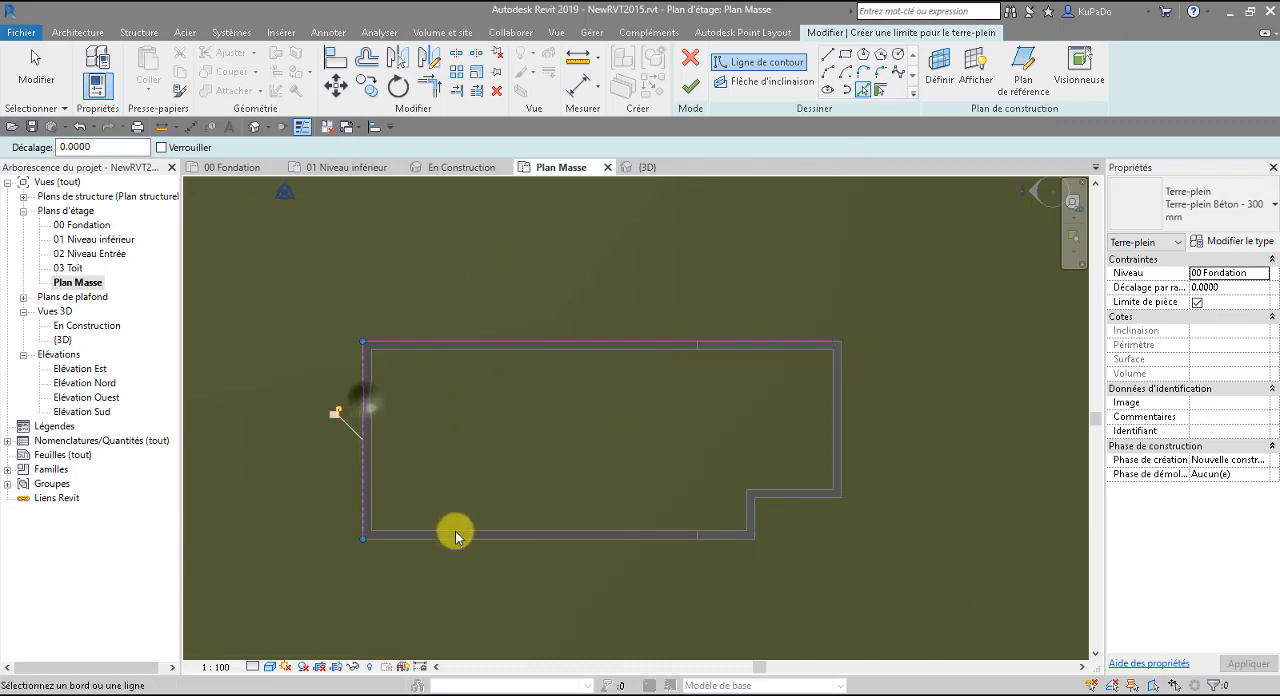
left_click(462, 541)
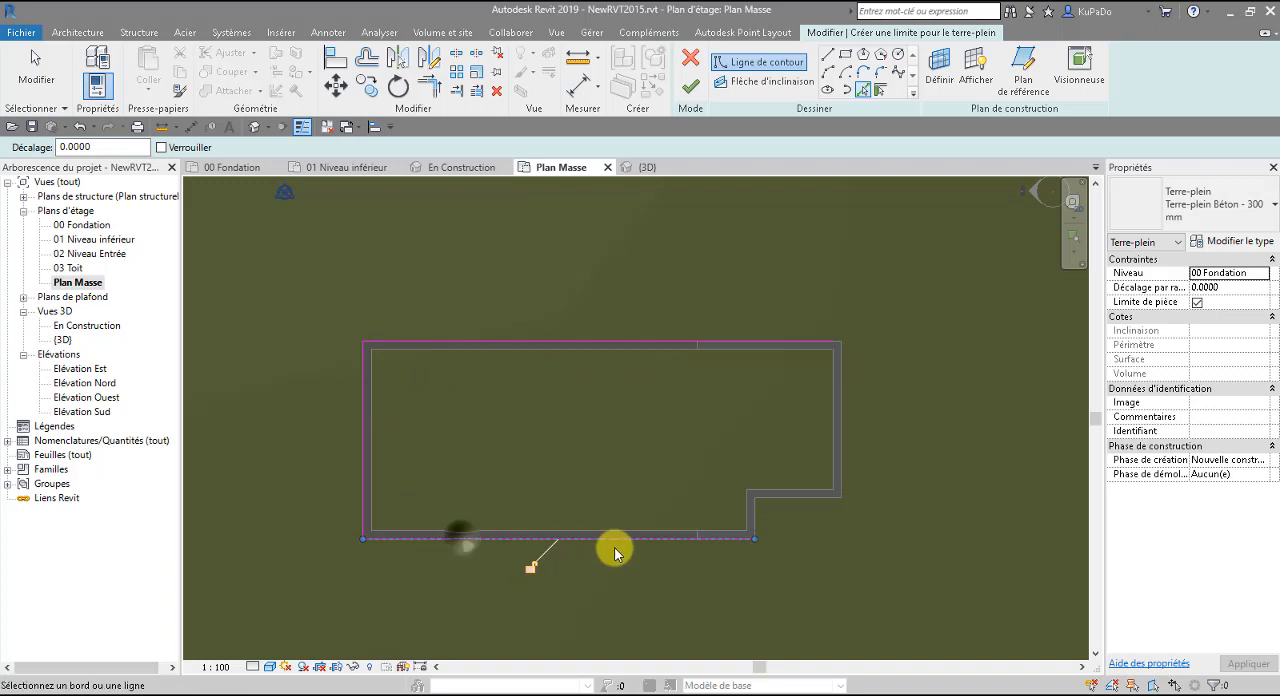
left_click(756, 519)
left_click(788, 500)
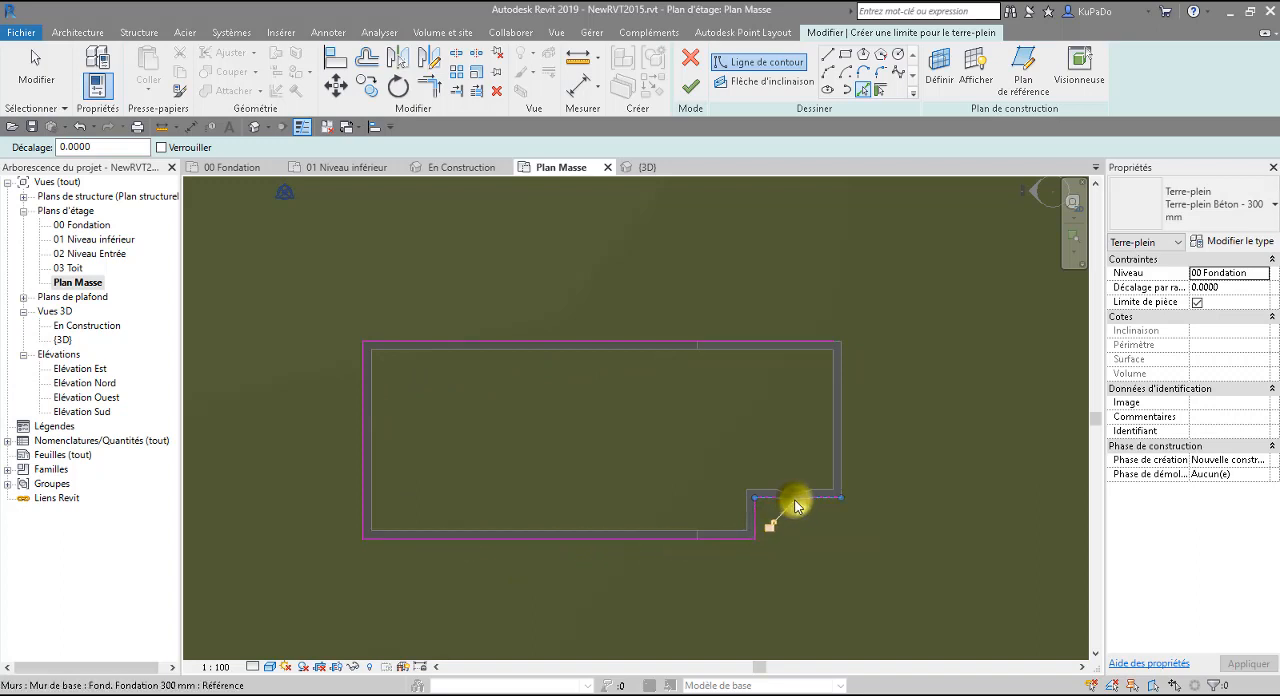
left_click(843, 473)
scroll(829, 529, "up", 5)
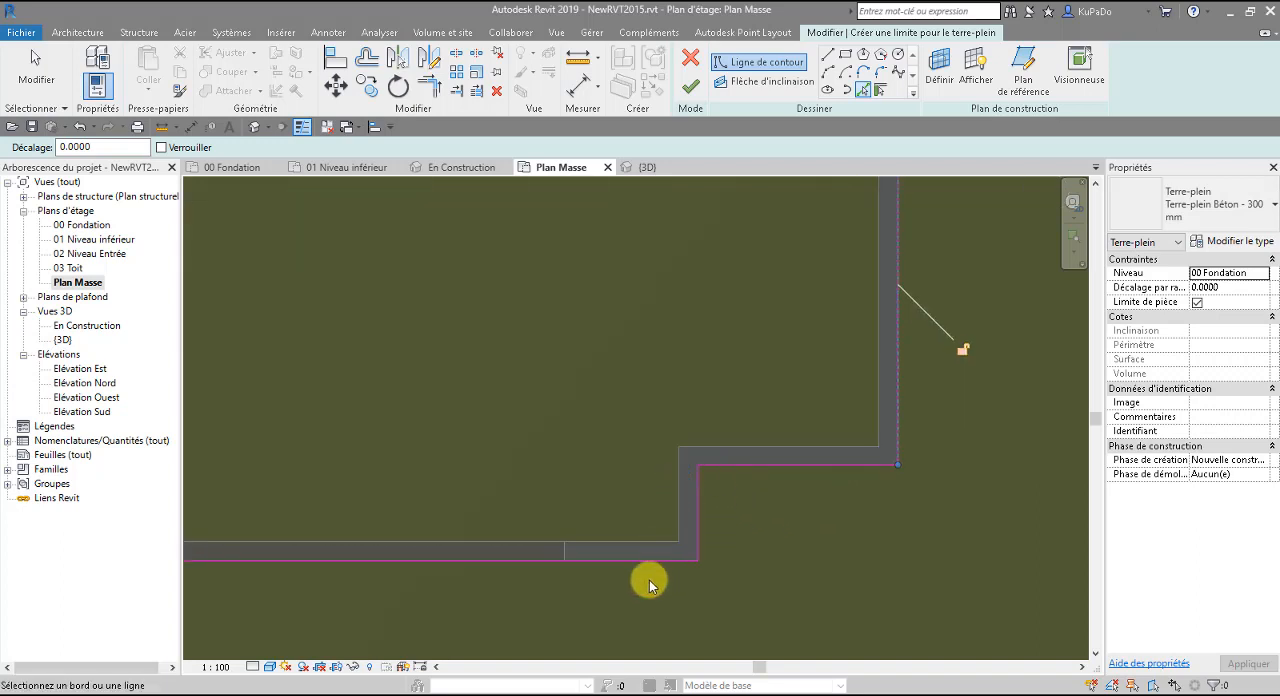
scroll(778, 500, "down", 5)
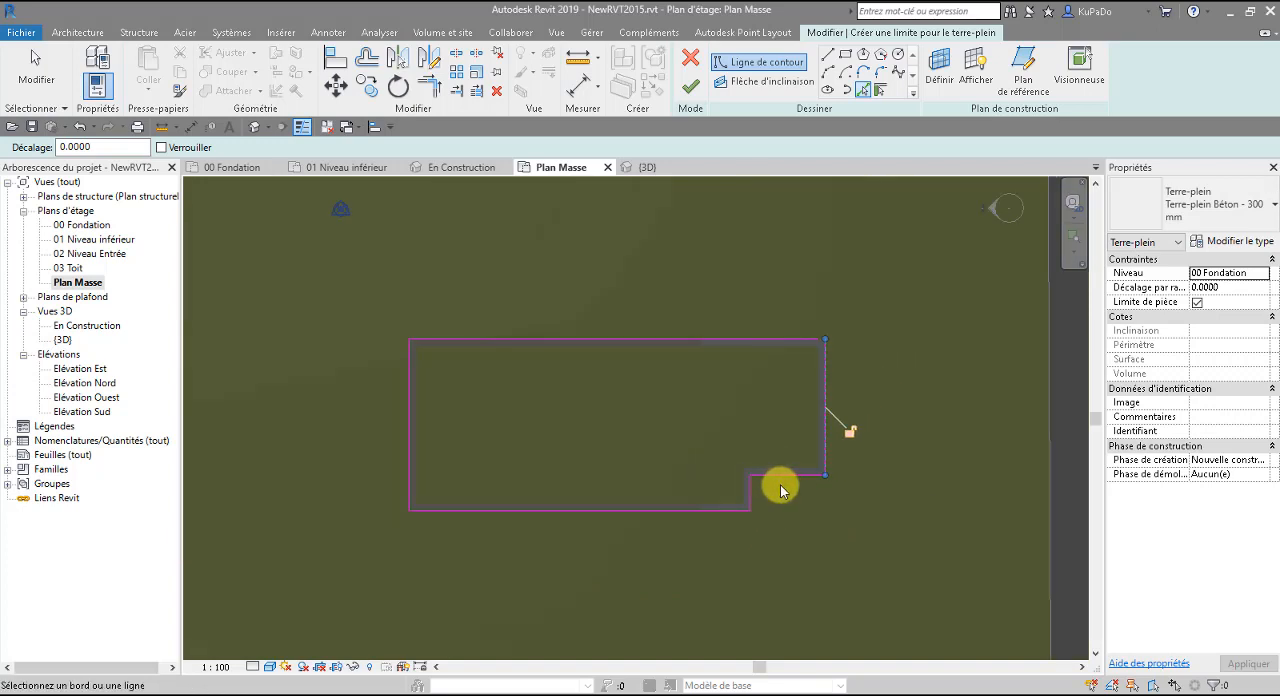
Trim the two pad boundary lines to meet at the open corner and finish the building pad sketch.
left_click(690, 88)
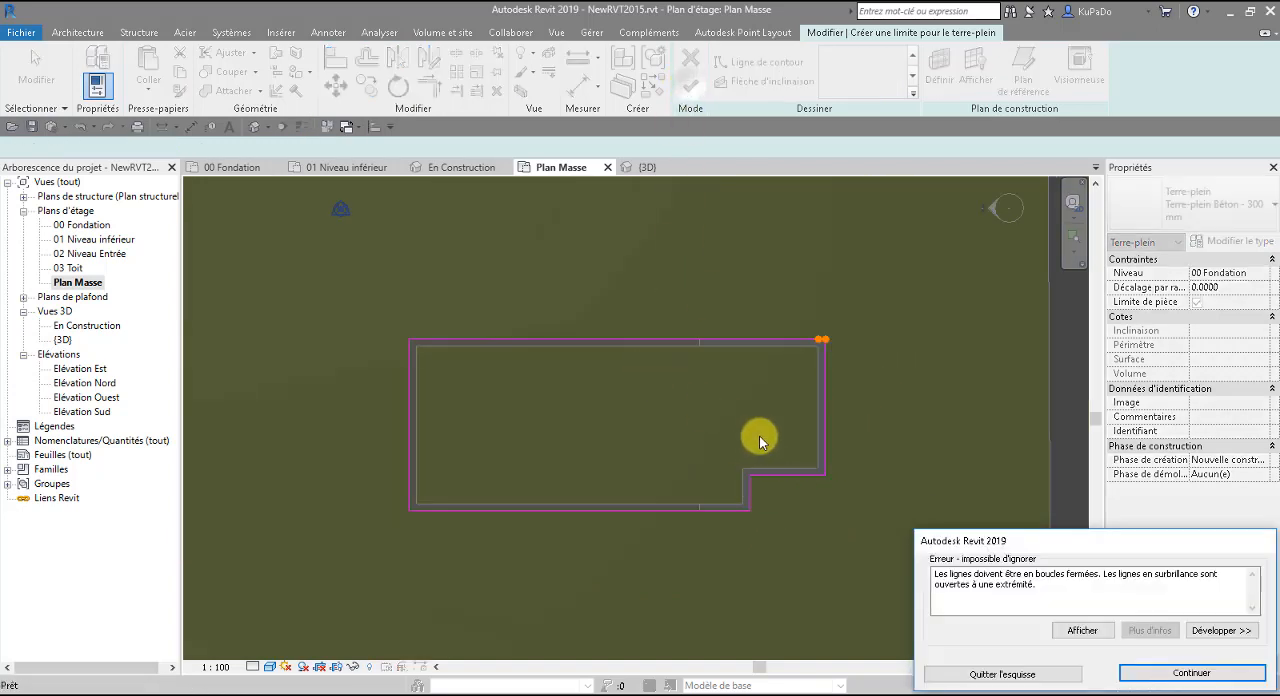
left_click(1190, 673)
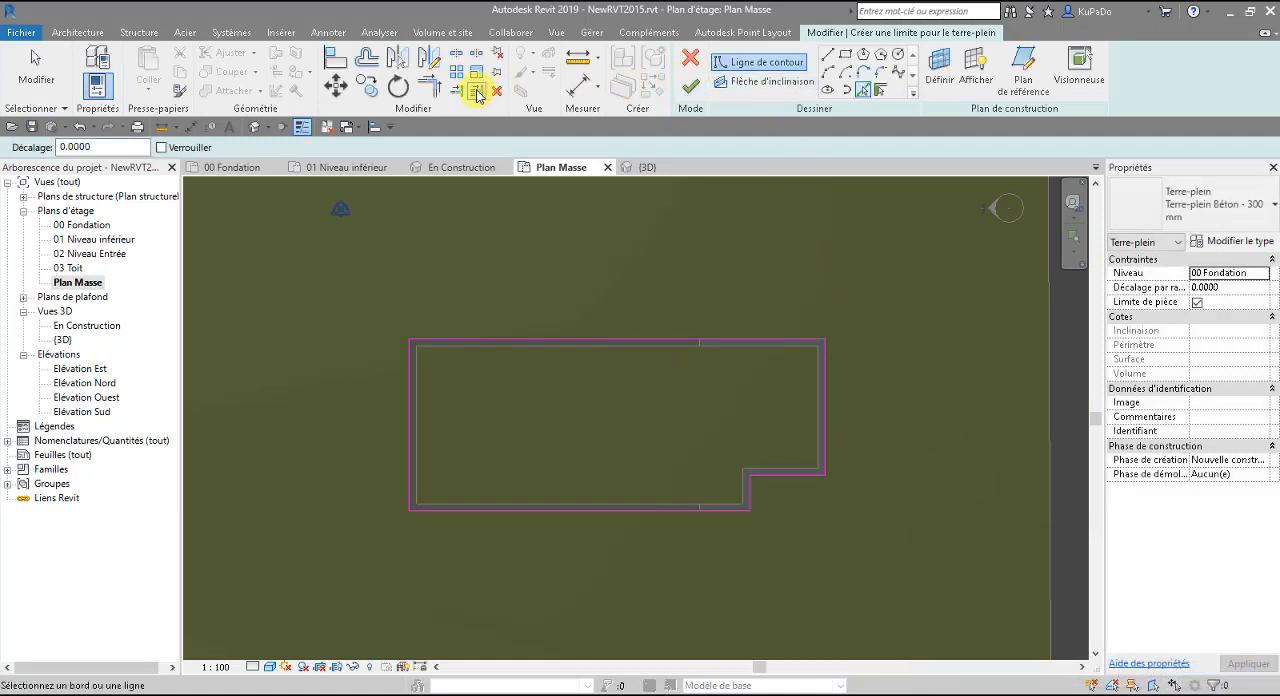
left_click(434, 90)
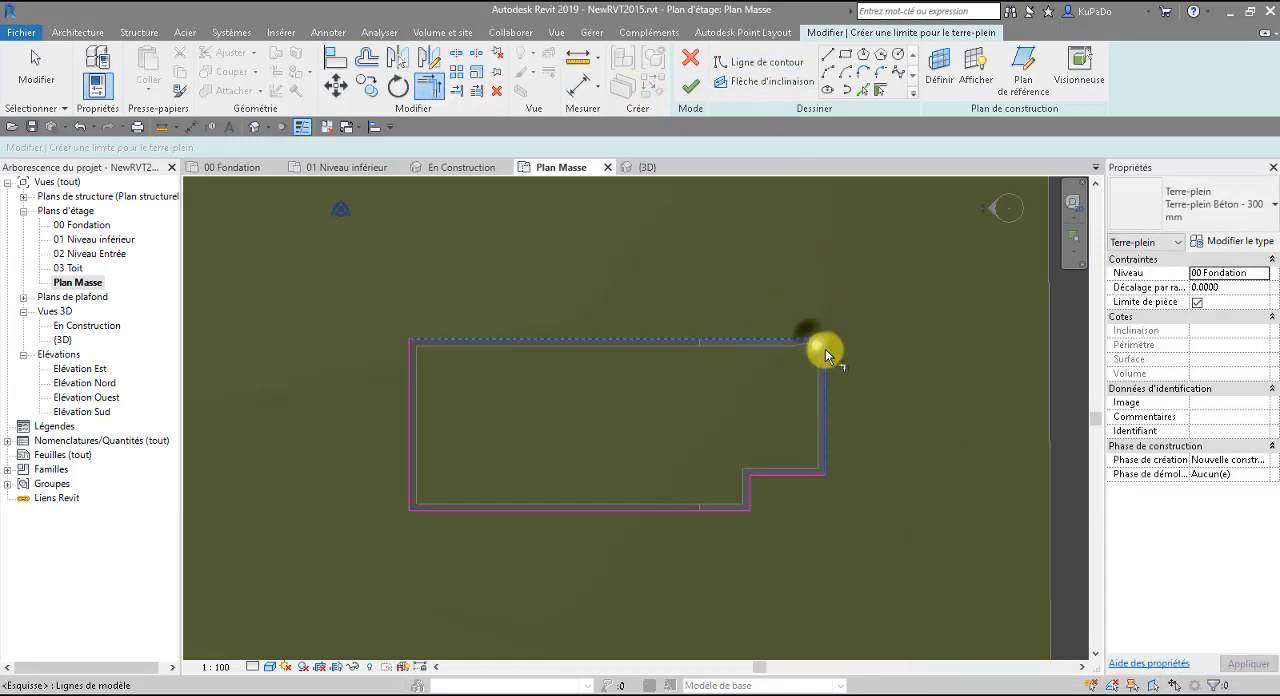
left_click(691, 88)
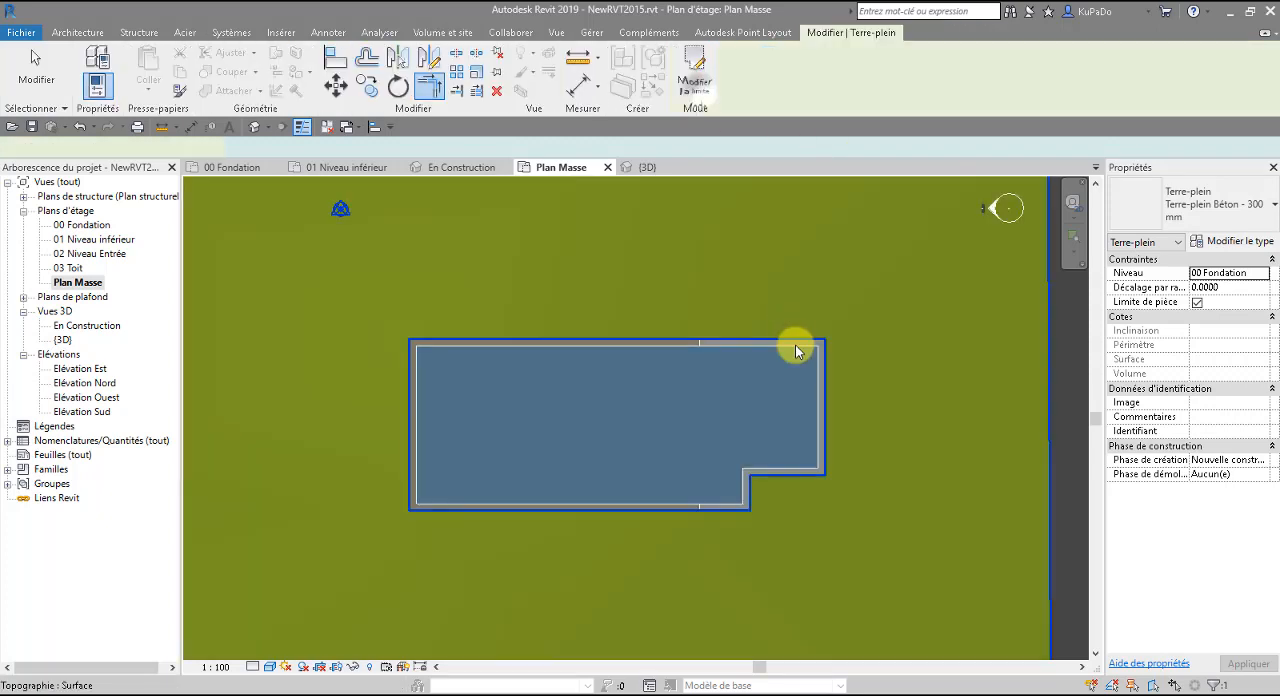
left_click(643, 409)
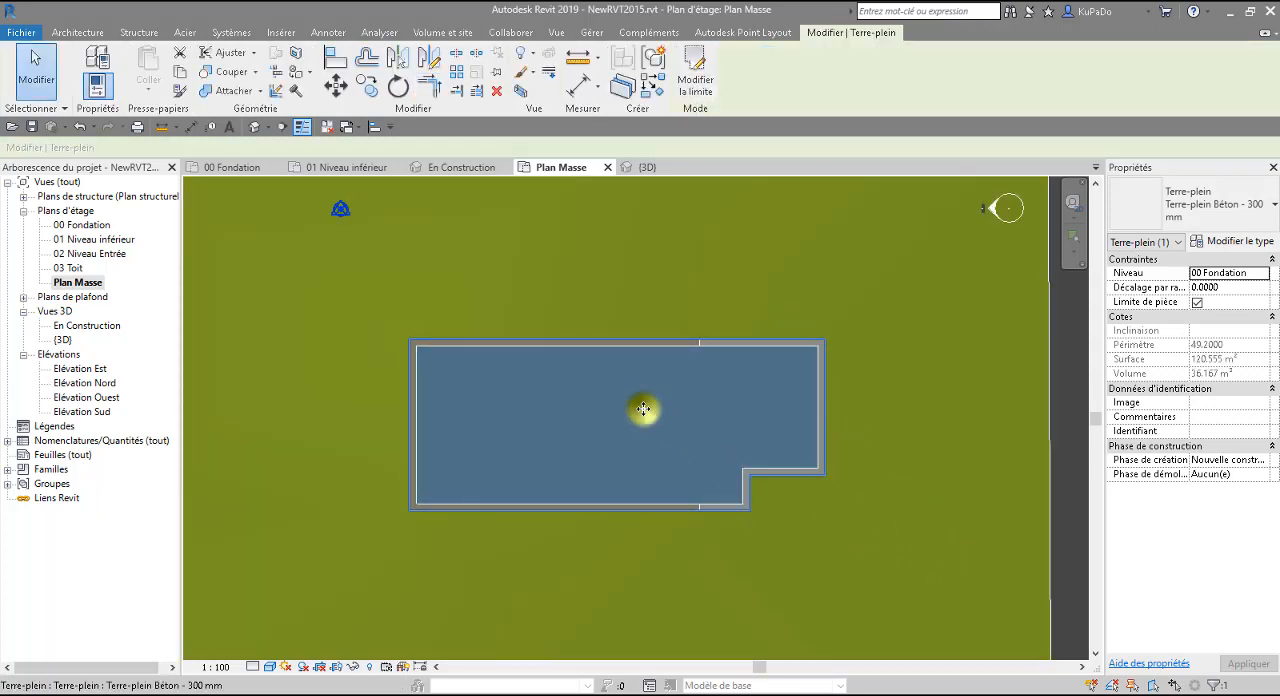
left_click(678, 453)
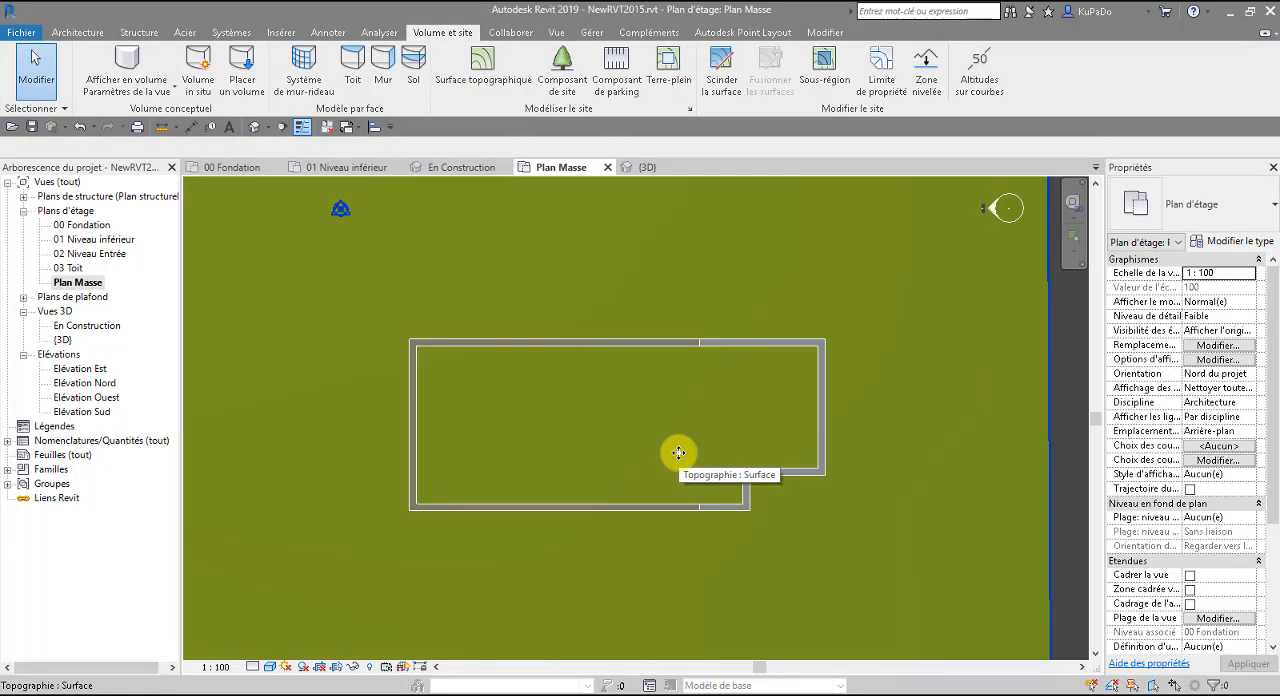
left_click(77, 128)
Select the building pad and set its height offset from the 00 Fondation level to -4.0000.
left_click(517, 391)
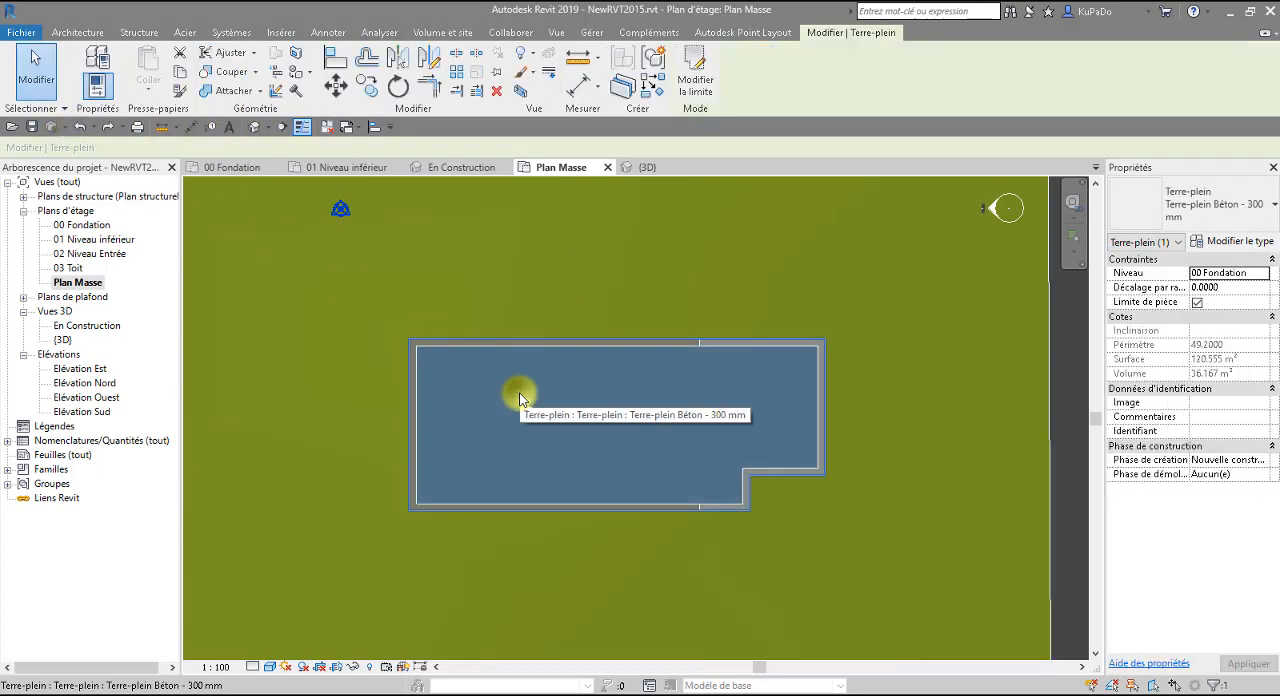
scroll(689, 416, "down", 1)
scroll(689, 416, "down", 1)
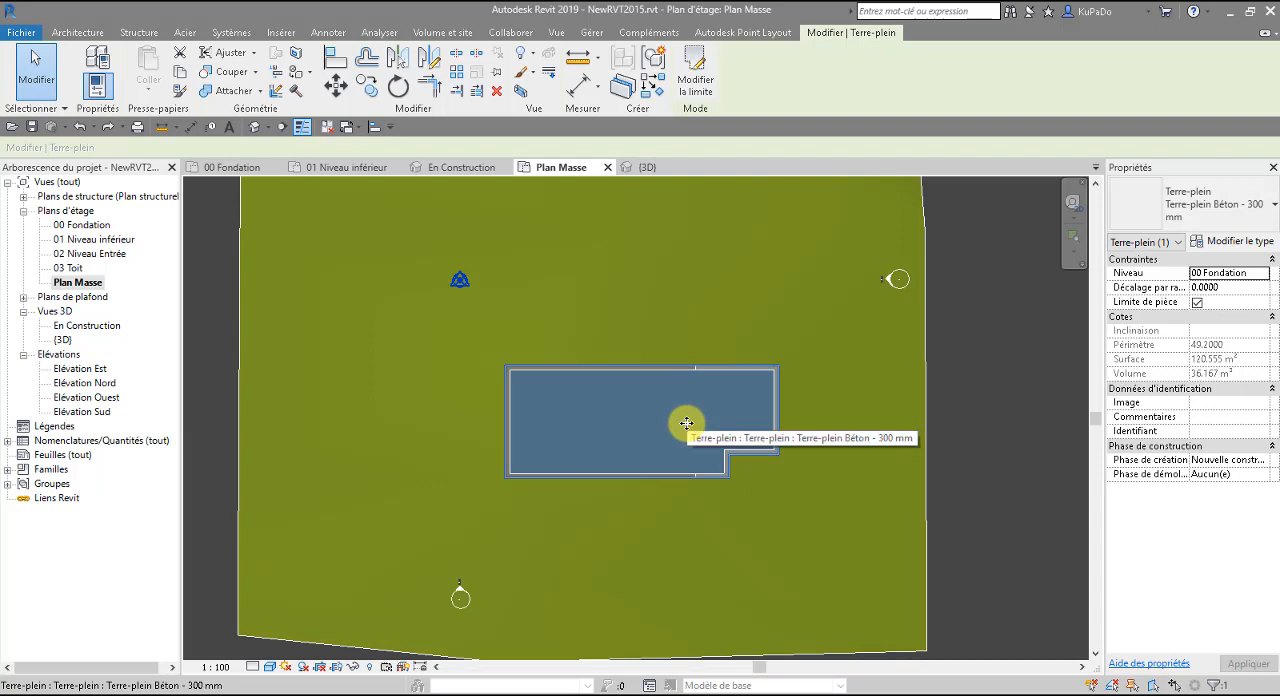
left_click(1233, 291)
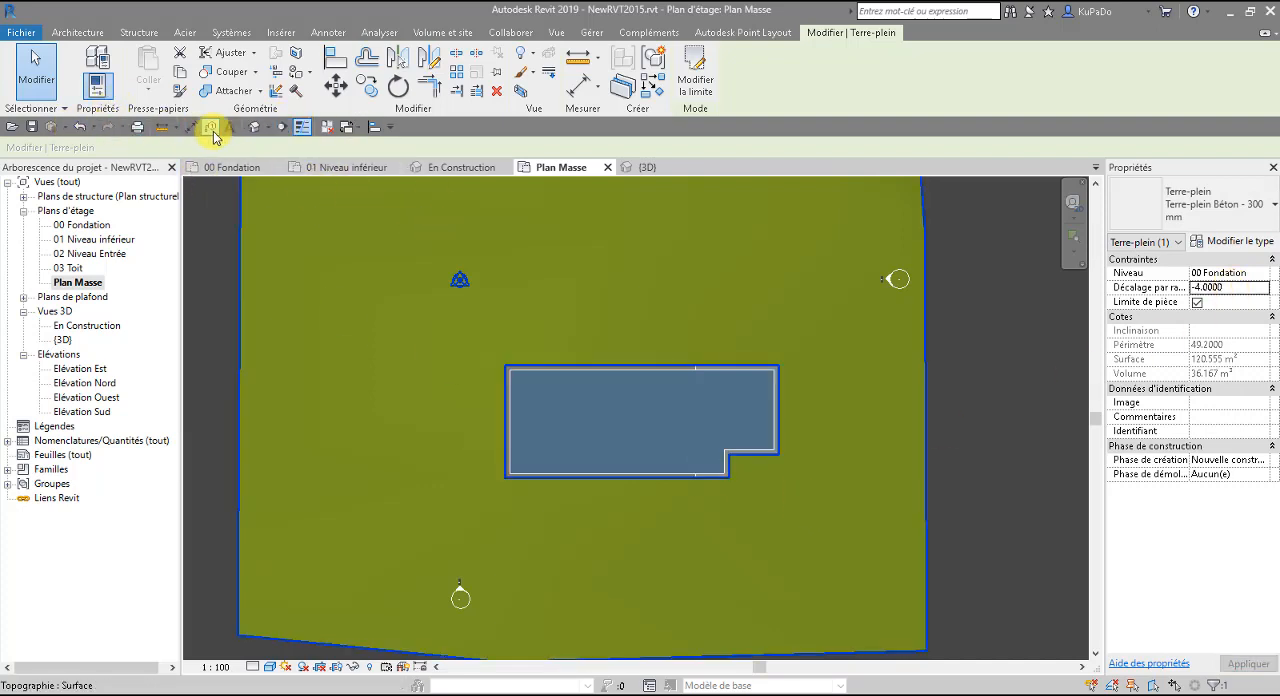
Open the default 3D view and select the building pad beneath the foundation walls.
left_click(253, 127)
scroll(551, 453, "down", 3)
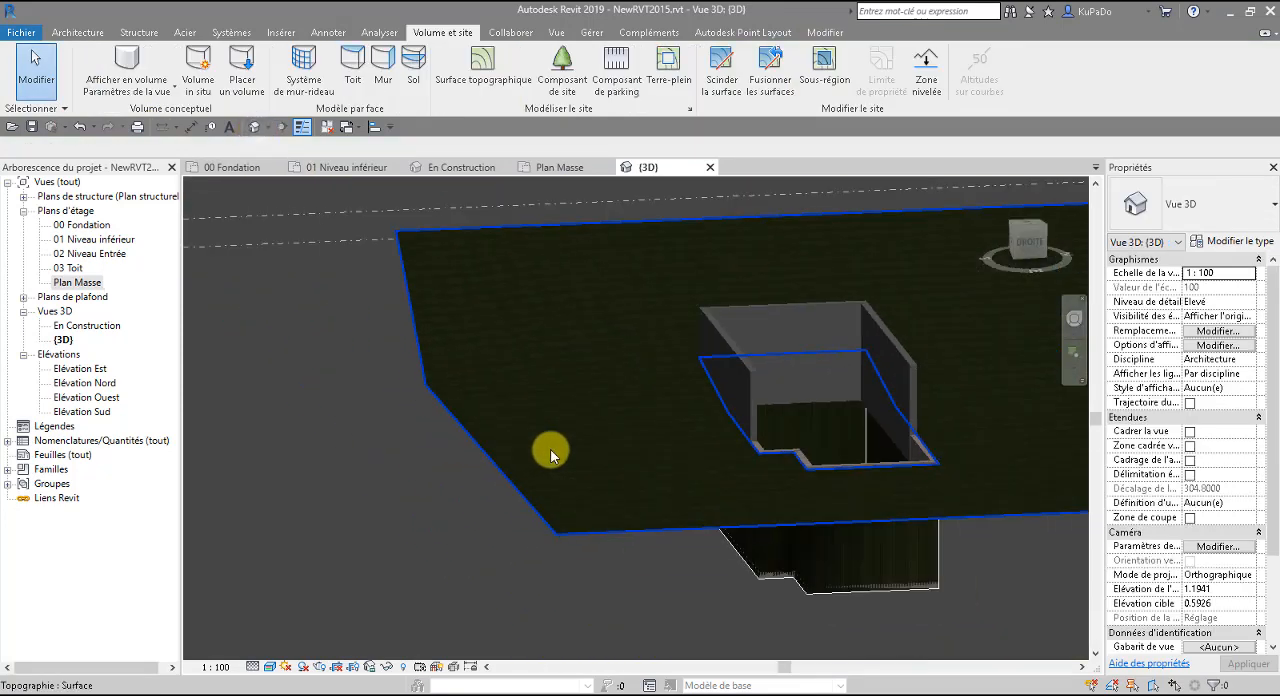
middle_click_drag(891, 526, 729, 528)
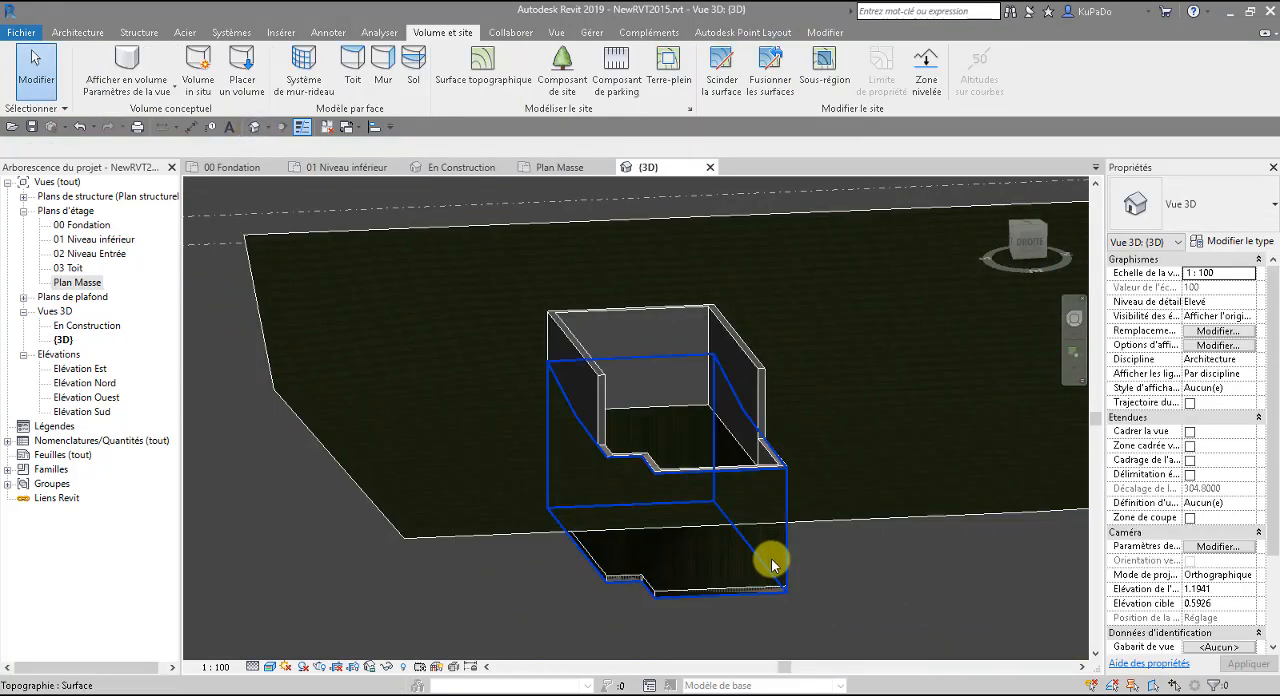
scroll(772, 565, "up", 3)
left_click(720, 618)
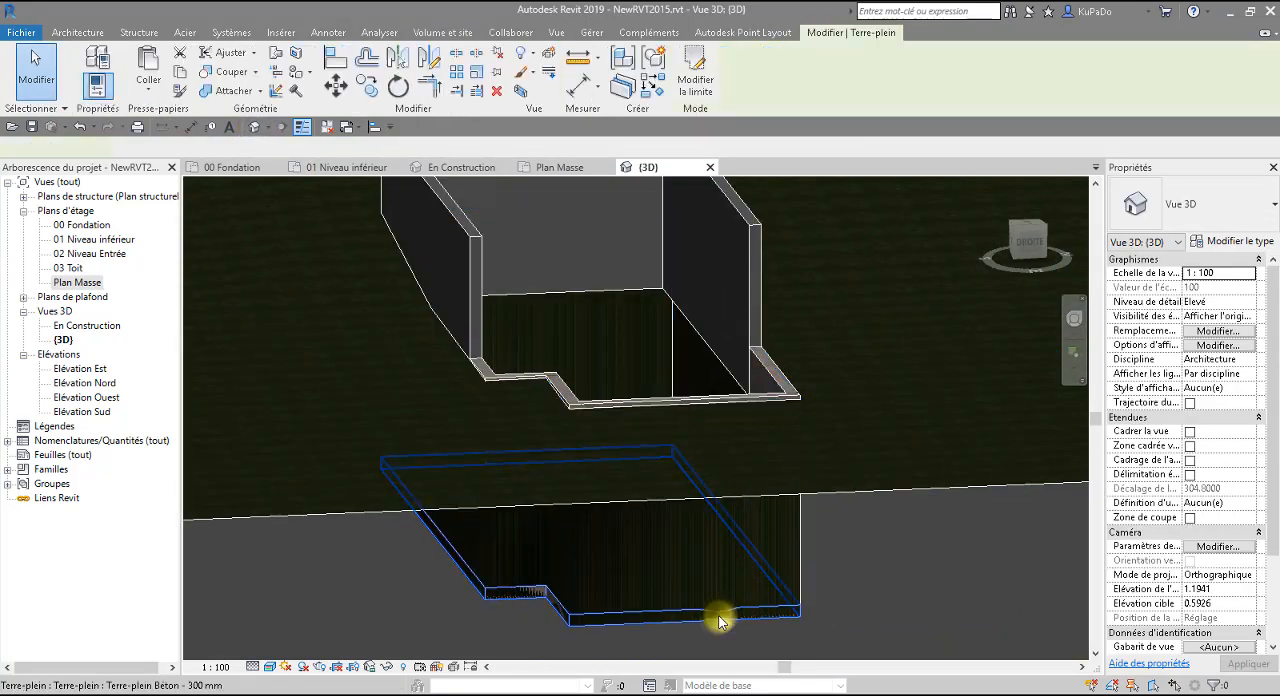
Raise the selected building pad by setting its height offset from the level to -2.
left_click(1210, 287)
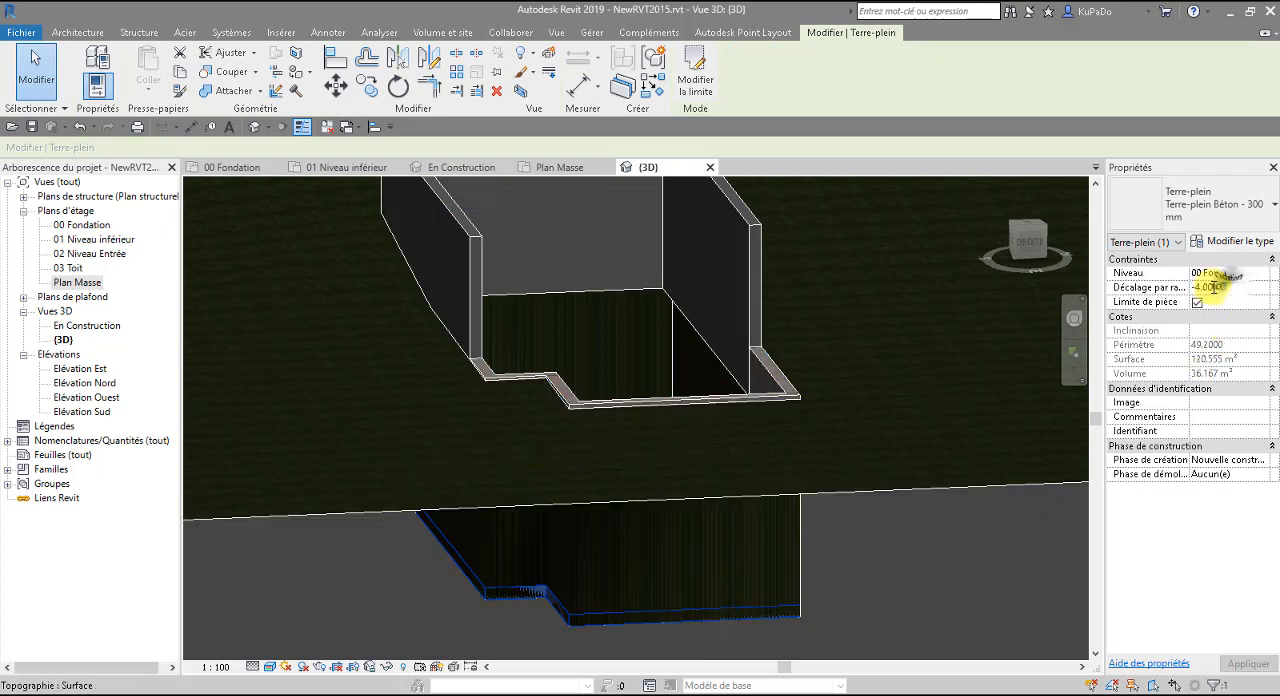
left_click_drag(1223, 287, 1198, 287)
key("BackSpace")
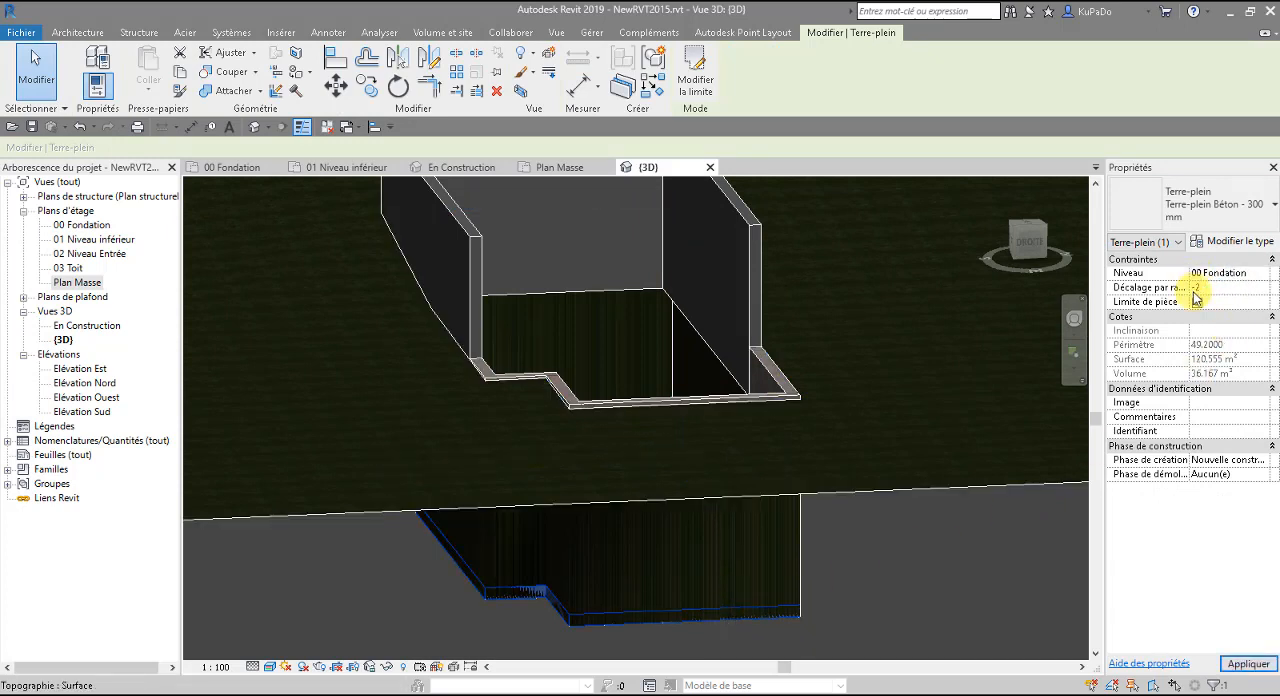
key("Return")
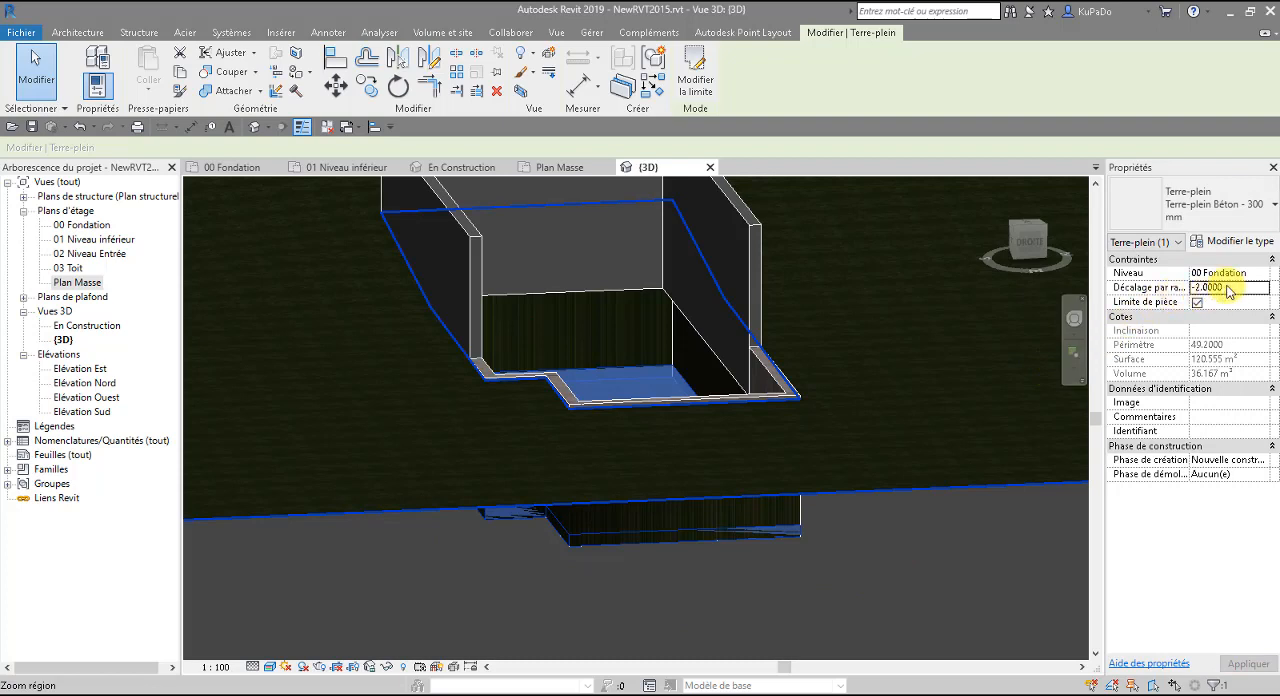
Set the building pad's height offset from the 00 Fondation level to -0.2000.
left_click(1200, 287)
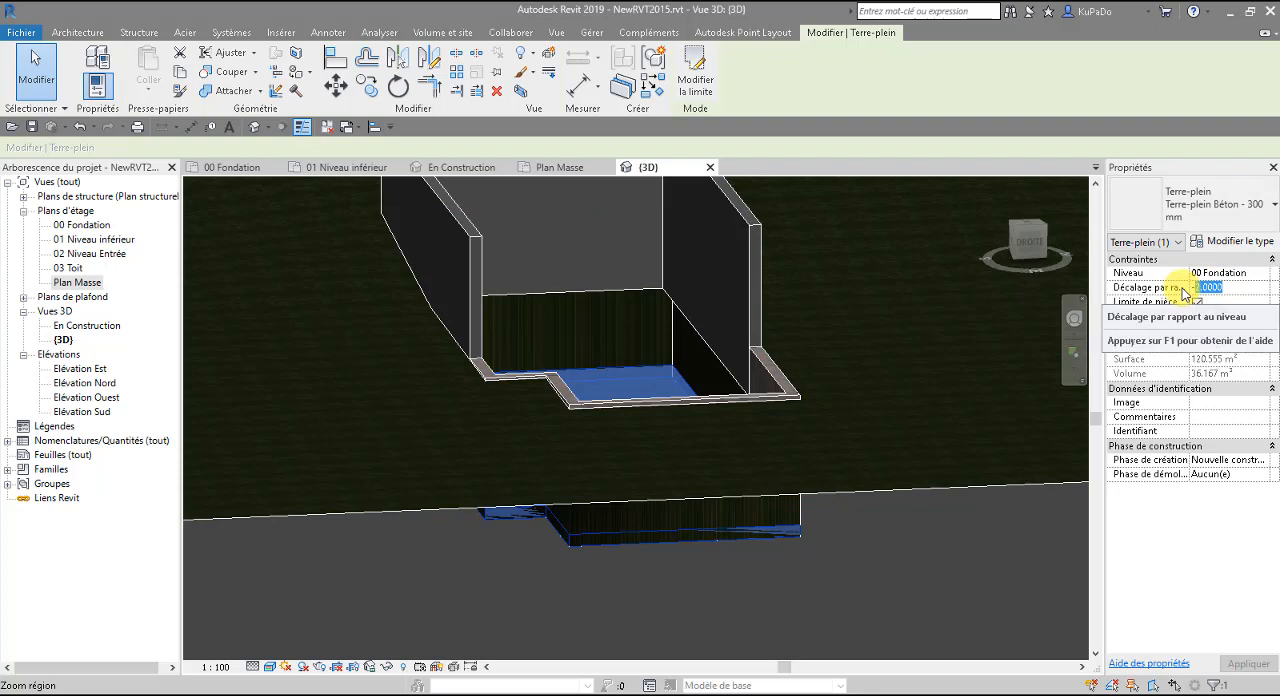
type("-.2")
mouse_move(679, 617)
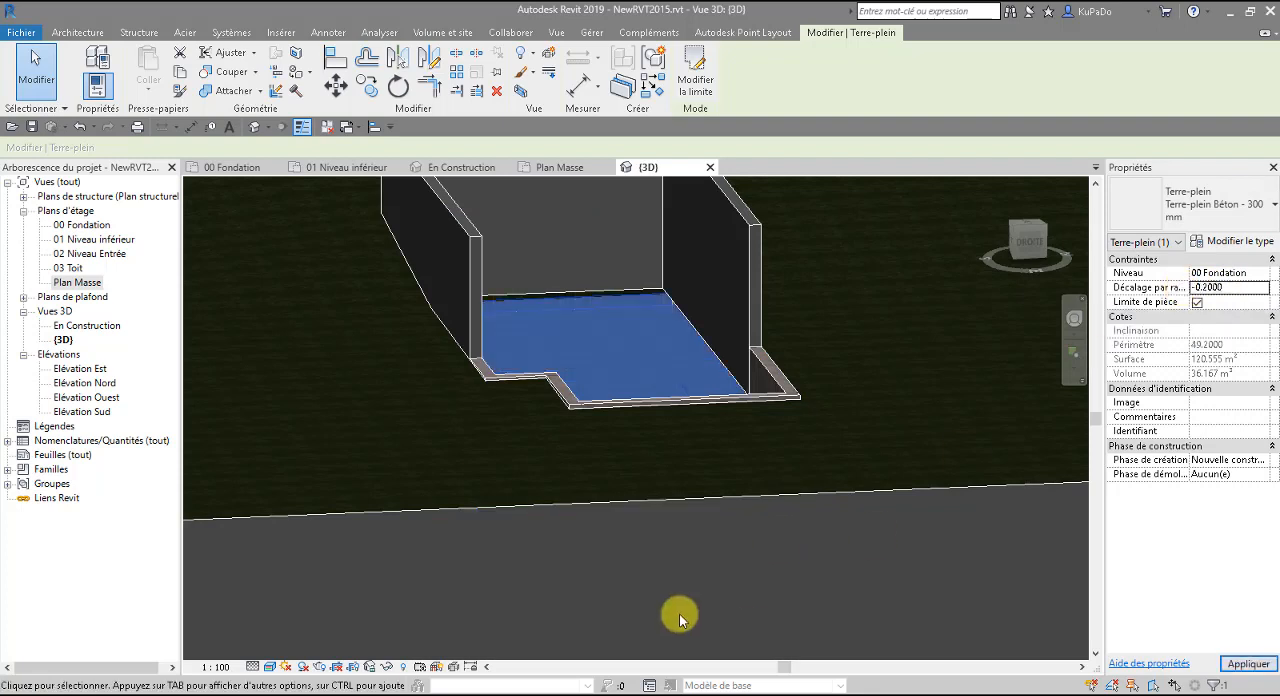
Examine the building pad between the foundation walls and the surrounding terrain in the 3D view, from several distances and angles.
scroll(756, 543, "down", 5)
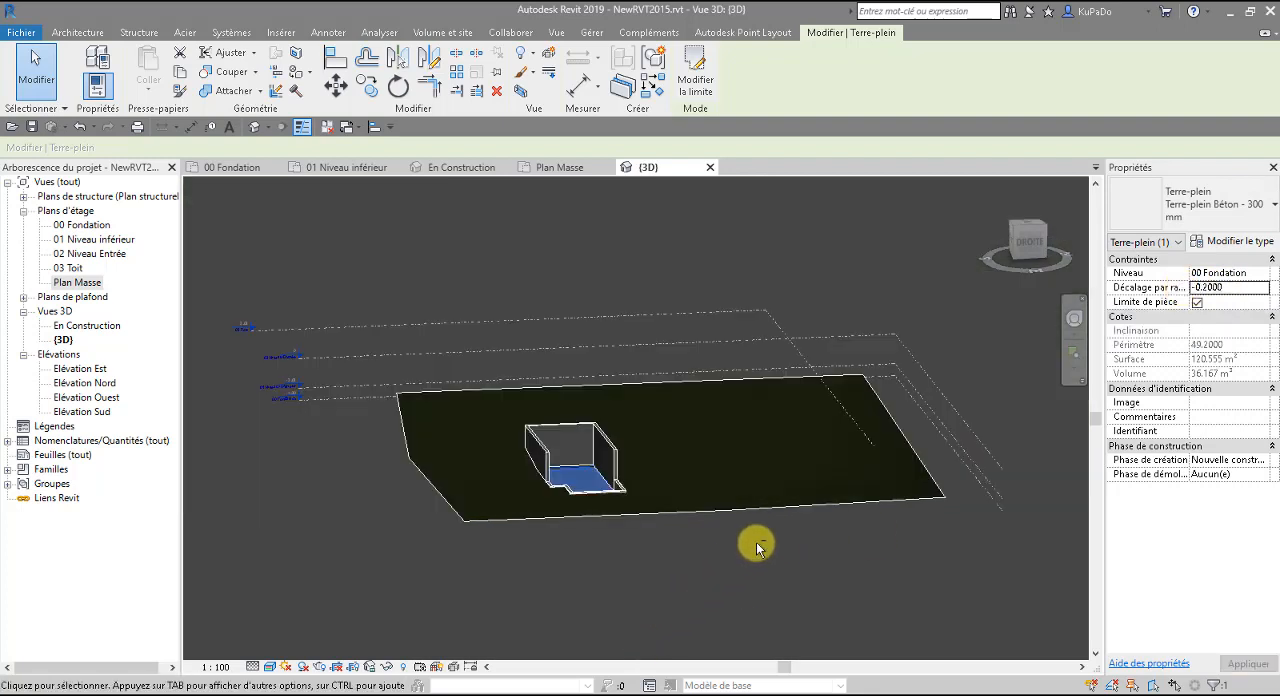
middle_click_drag(752, 543, 640, 572, "shift")
scroll(553, 563, "up", 5)
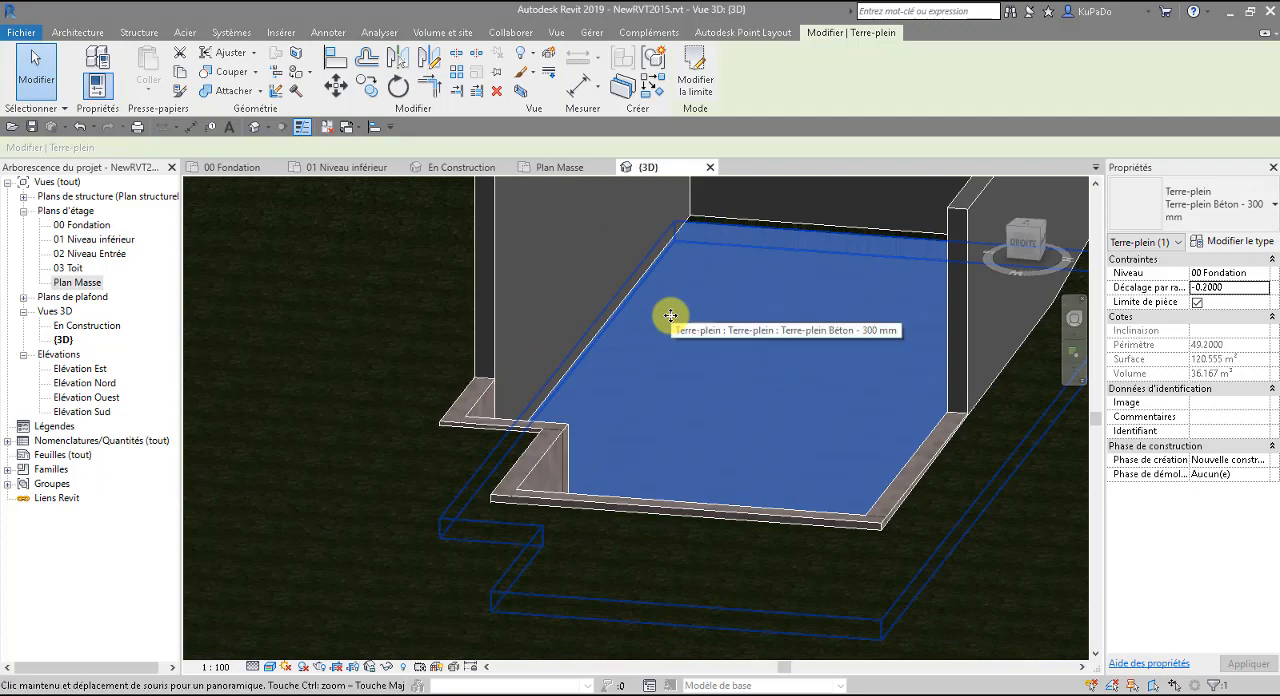
middle_click_drag(671, 316, 726, 323, "shift")
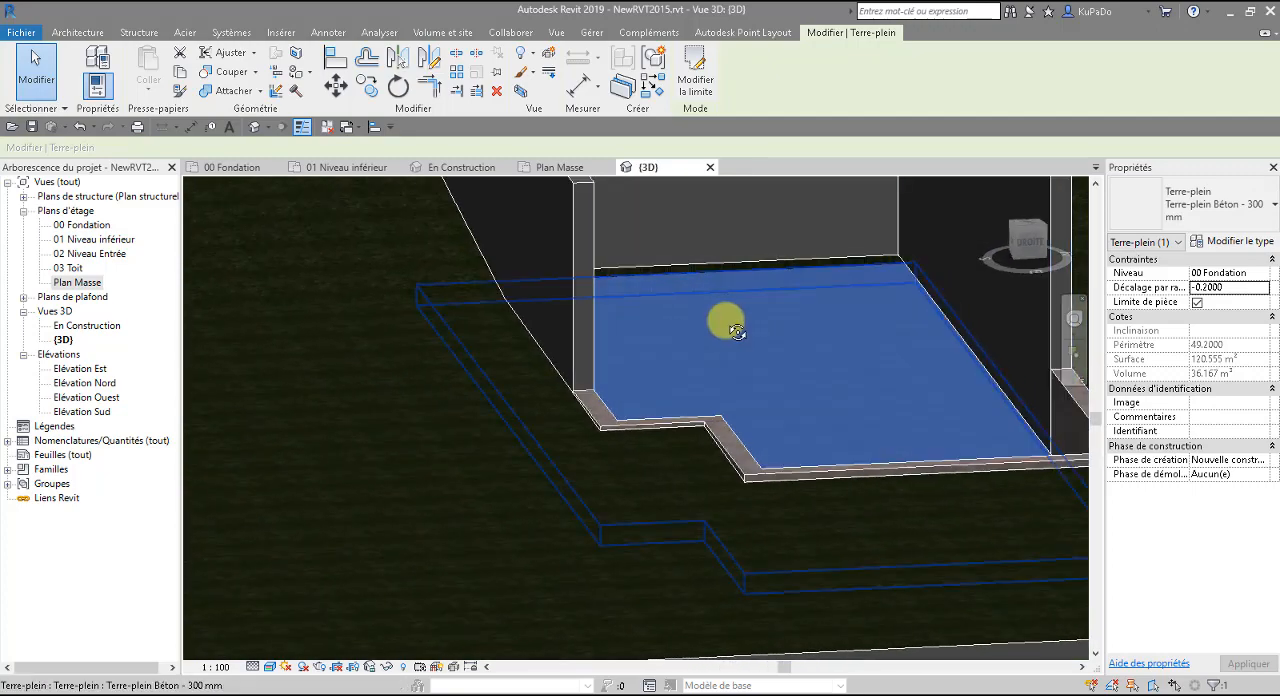
scroll(477, 462, "down", 3)
left_click(575, 627)
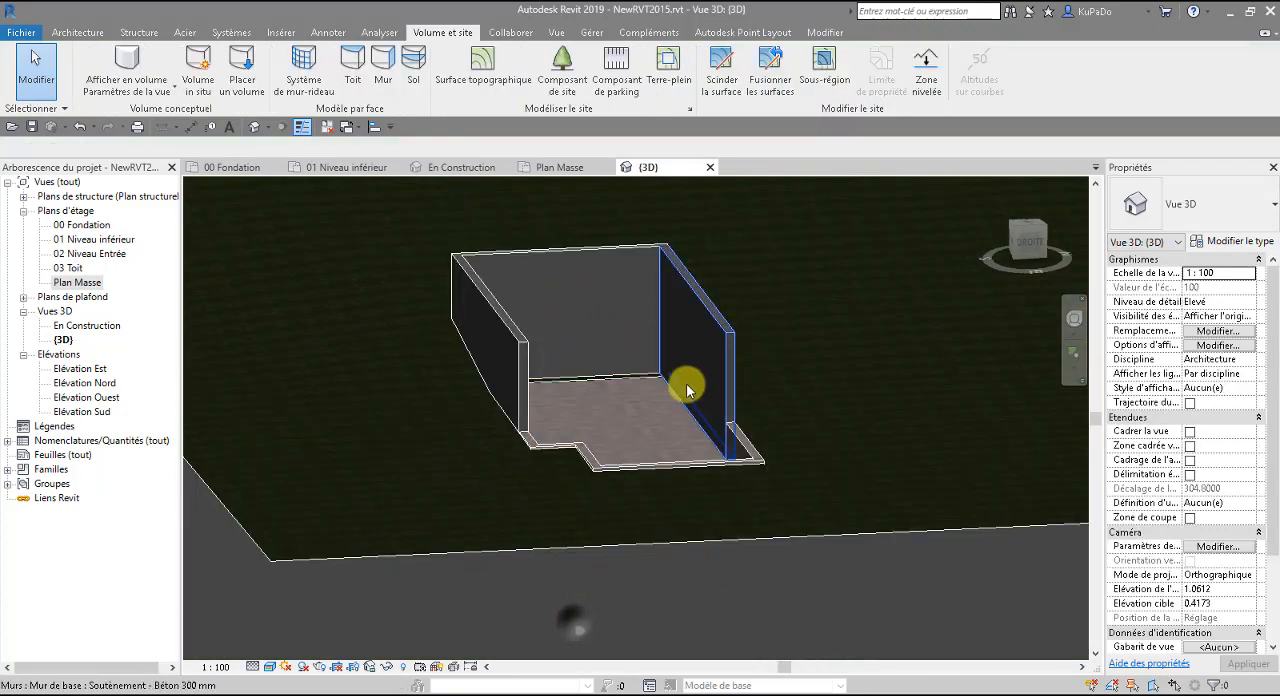
scroll(586, 434, "up", 4)
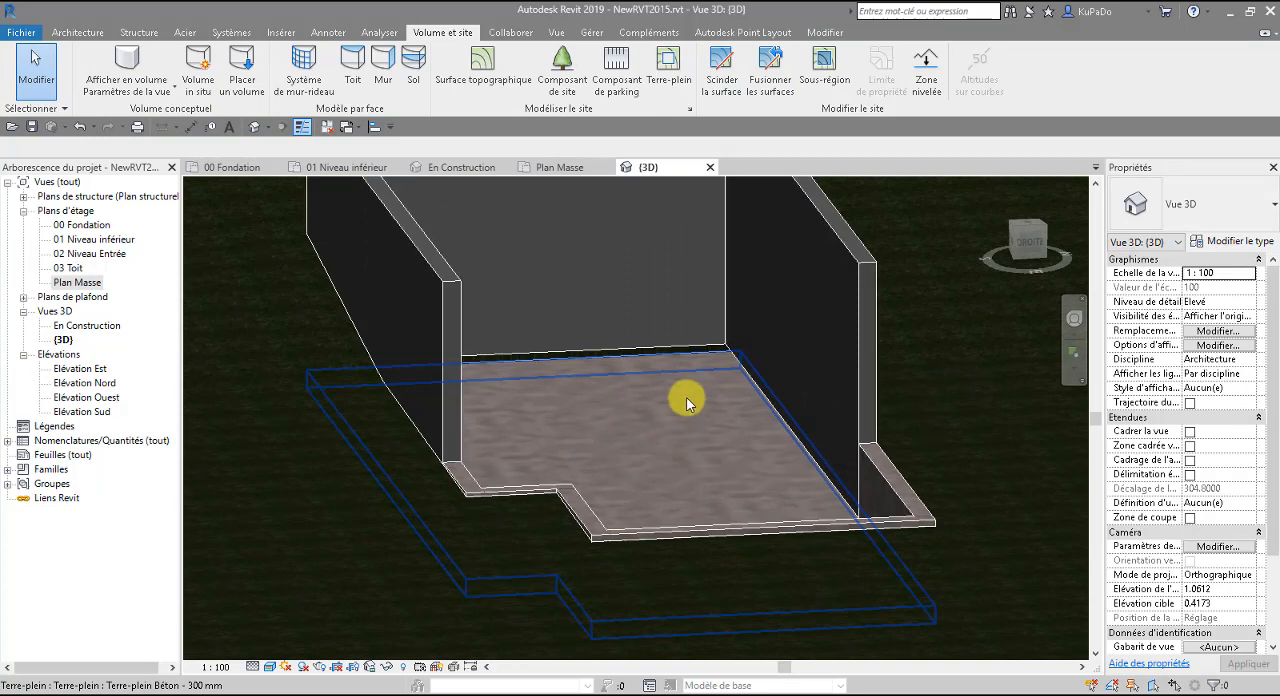
scroll(697, 373, "up", 3)
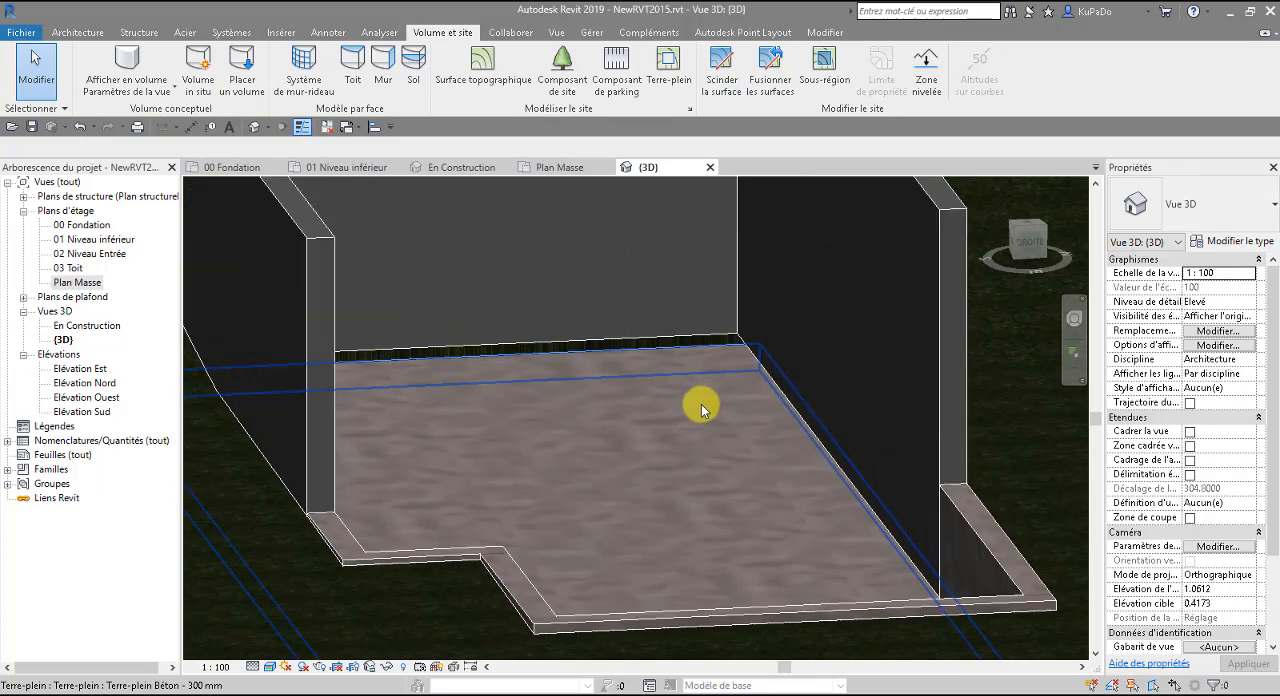
left_click(701, 408)
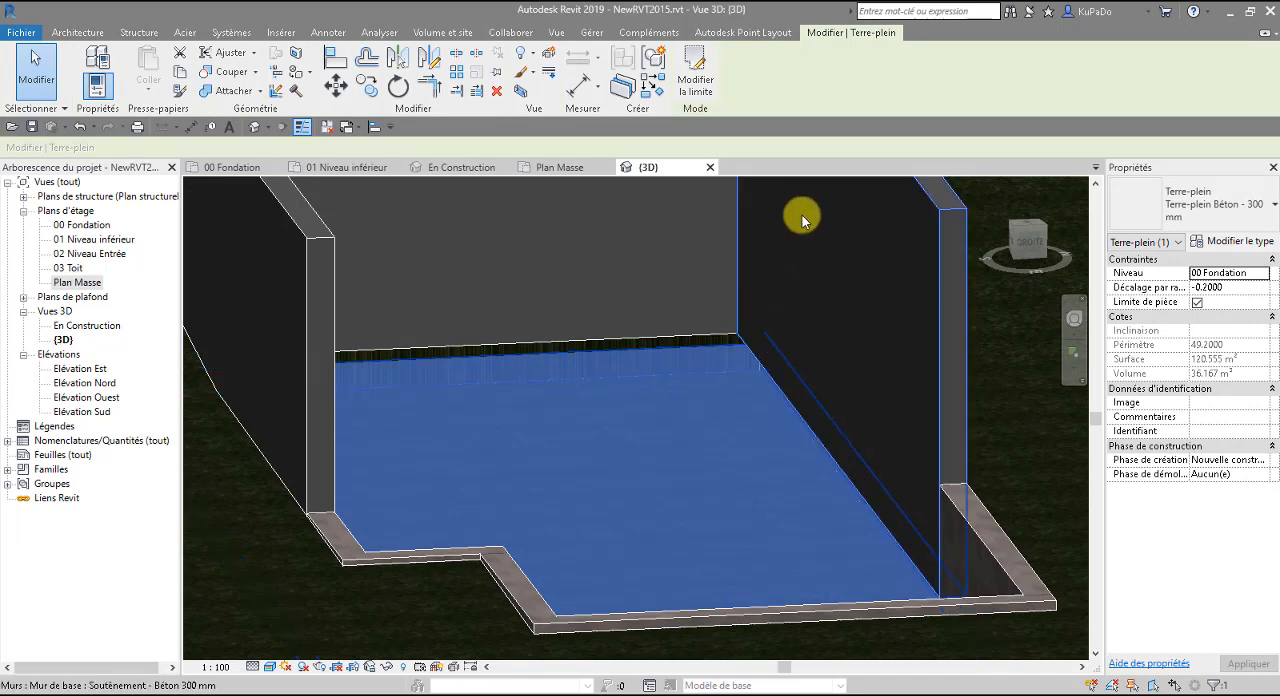
scroll(610, 566, "down", 3)
scroll(610, 566, "down", 5)
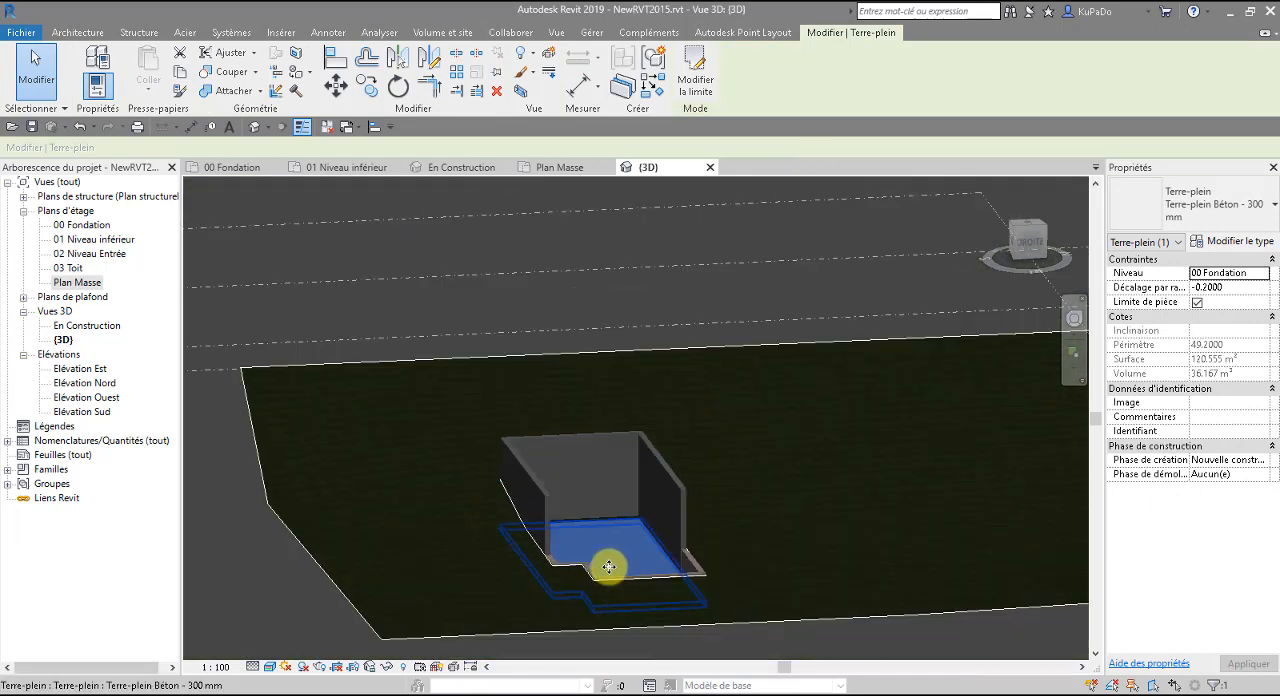
left_click(651, 640)
scroll(576, 530, "up", 3)
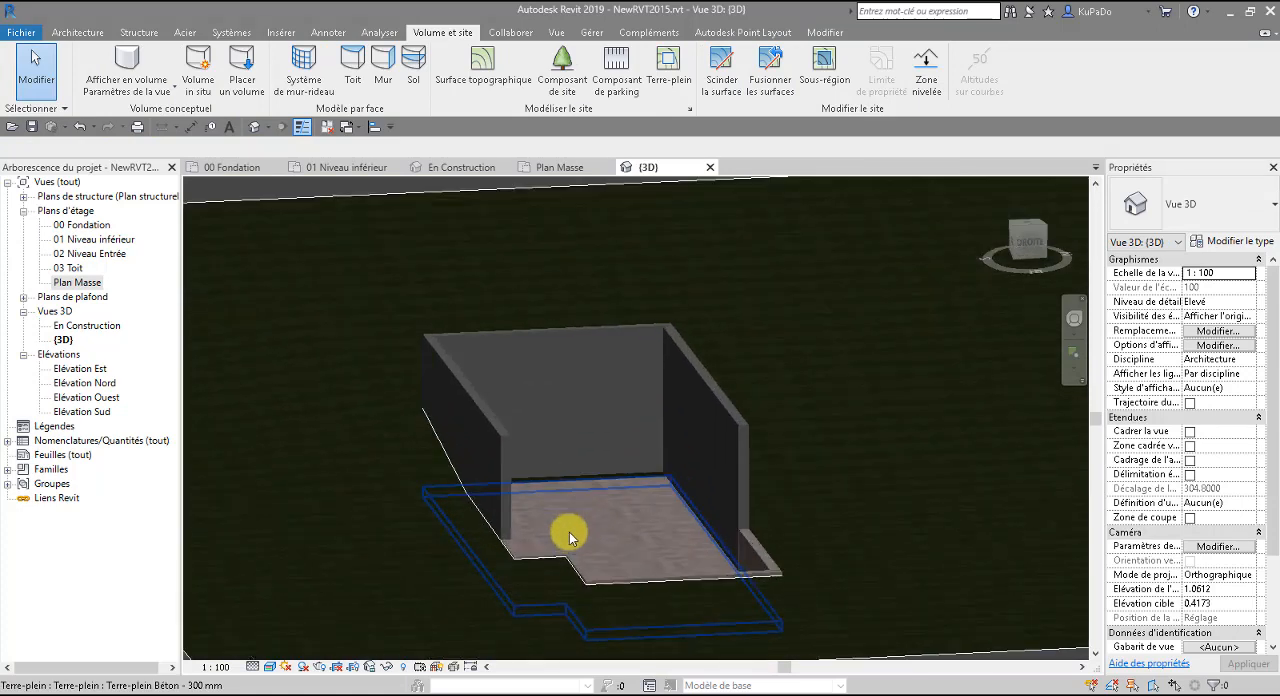
left_click(619, 467)
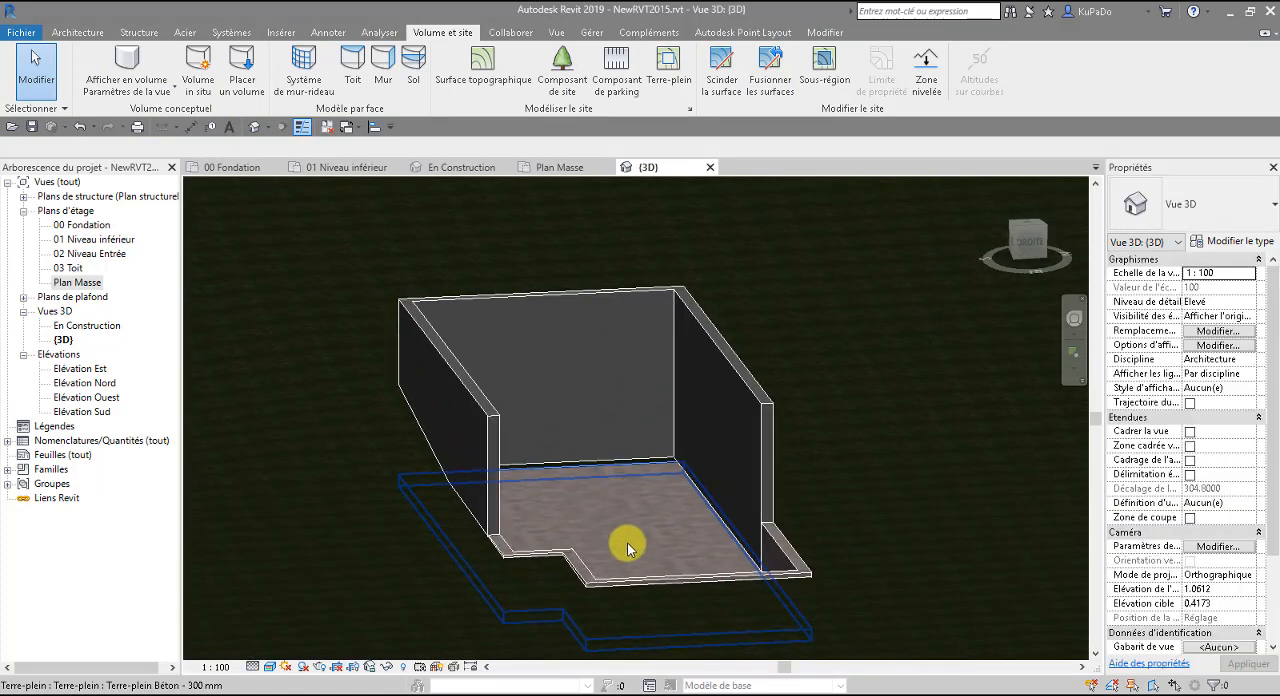
scroll(583, 511, "down", 2)
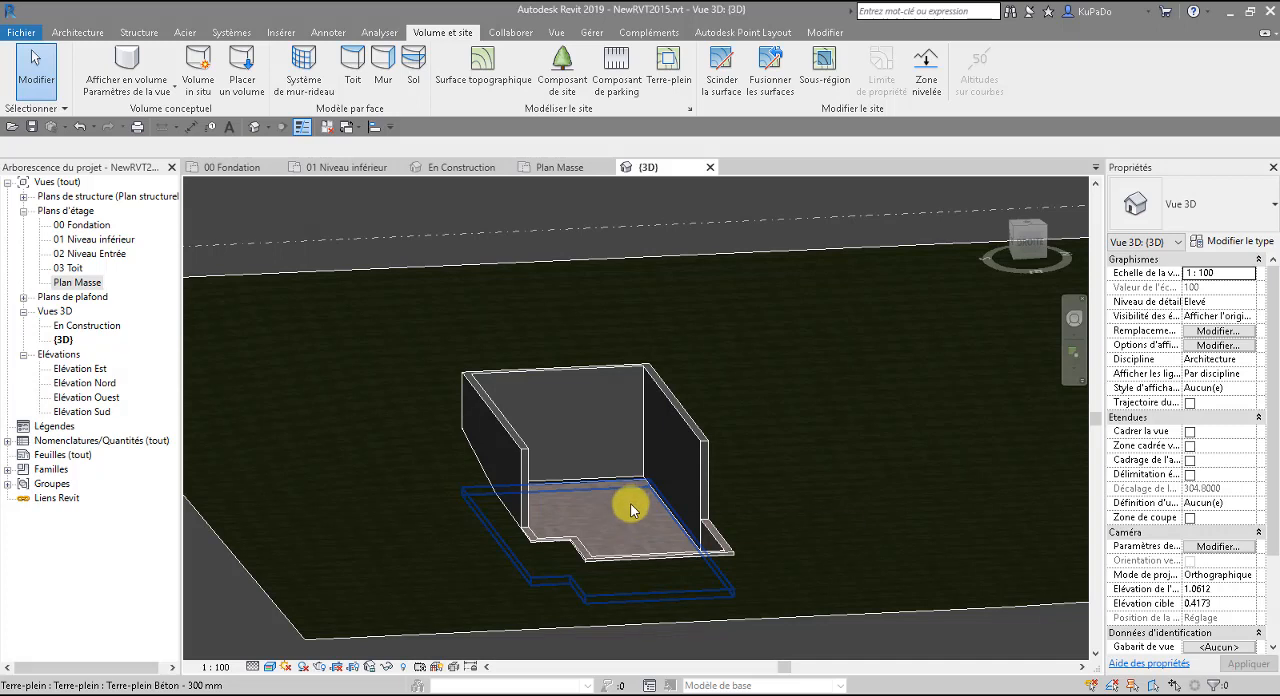
scroll(629, 568, "up", 2)
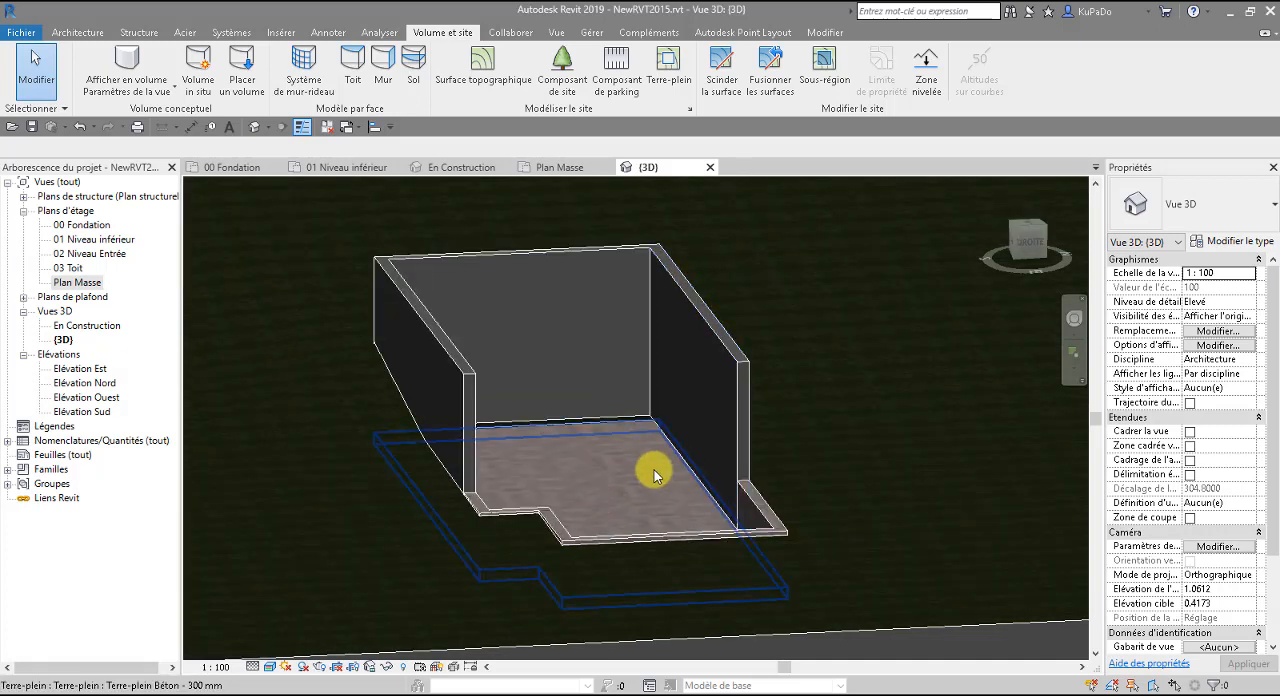
scroll(600, 400, "down", 4)
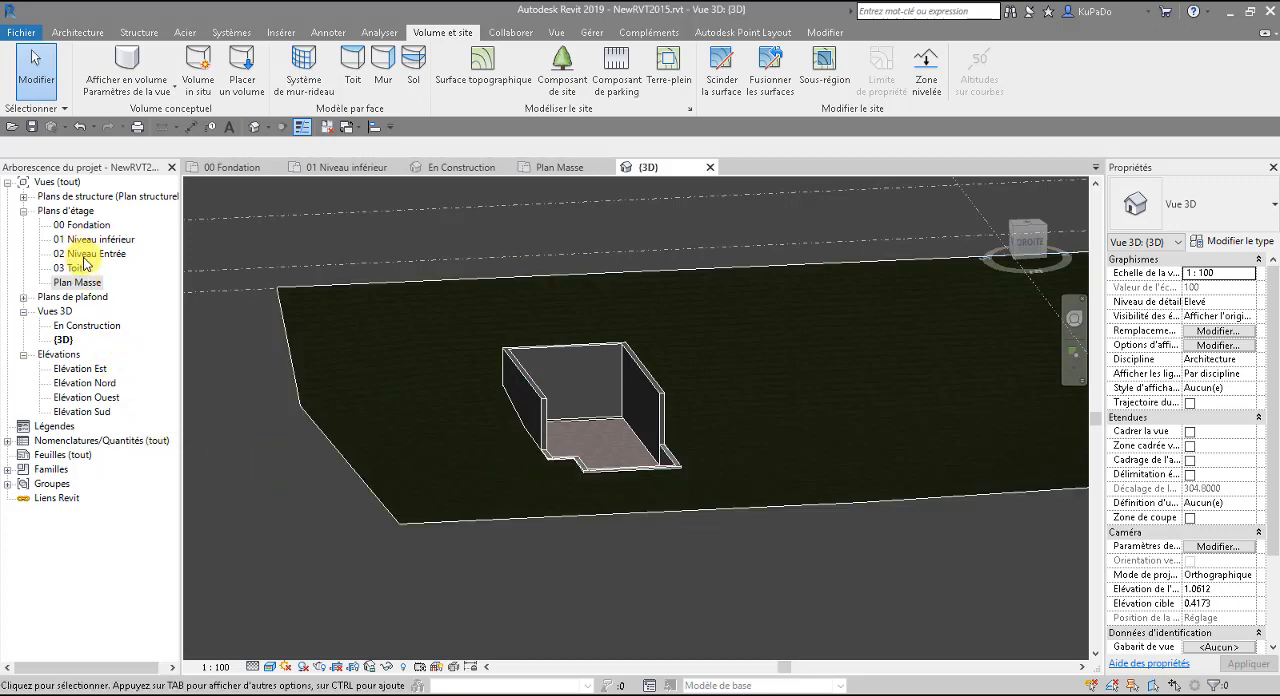
Open the 02 Niveau Entrée floor plan and set up the Wall tool with the type Générique - Ext. 200 mm.
double_click(86, 256)
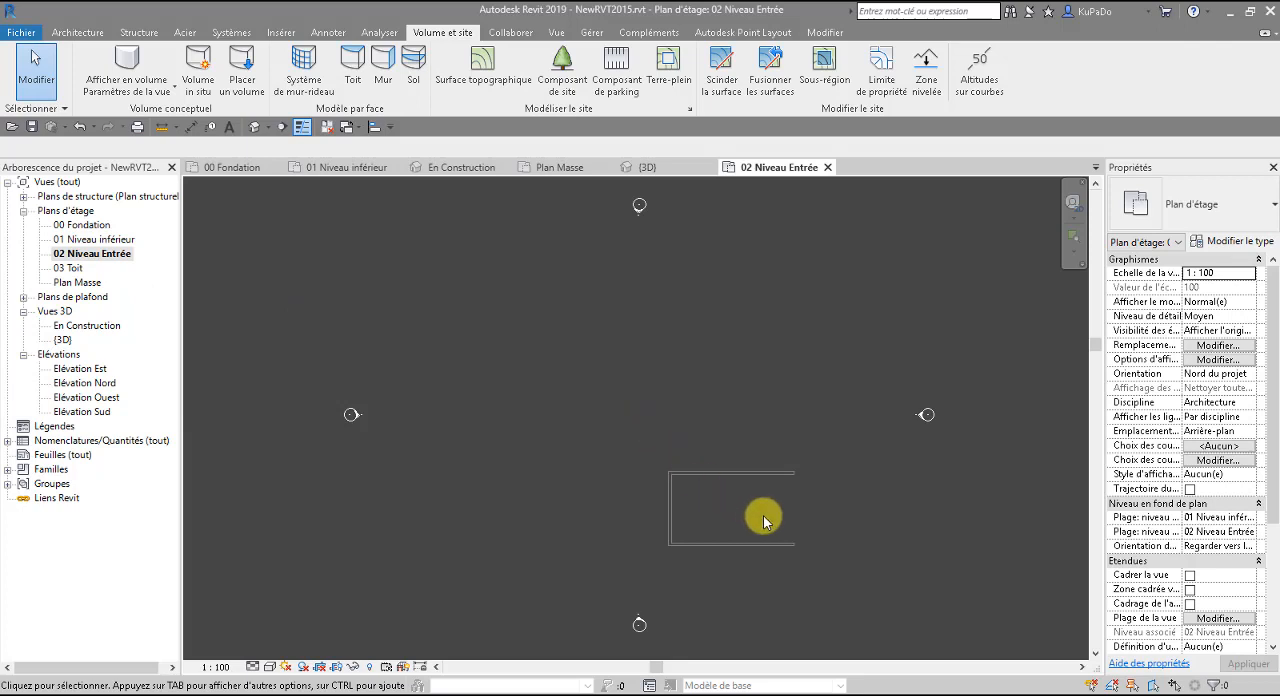
scroll(763, 521, "up", 4)
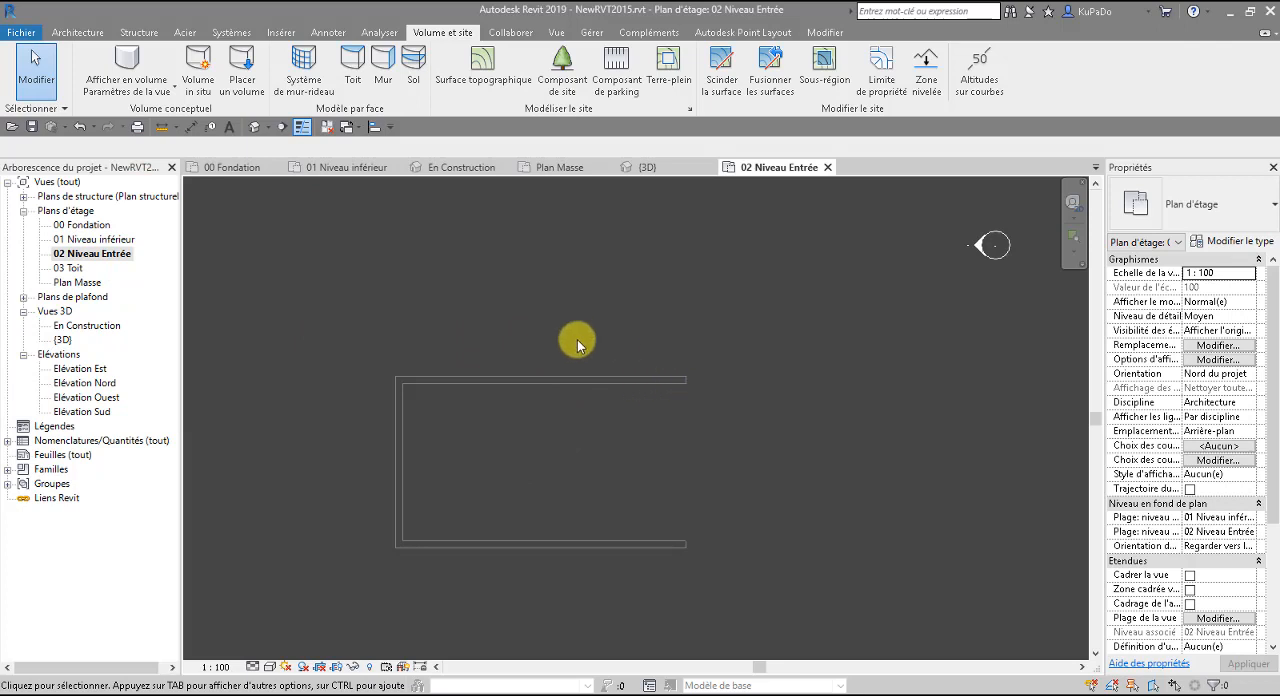
left_click(78, 32)
left_click(92, 72)
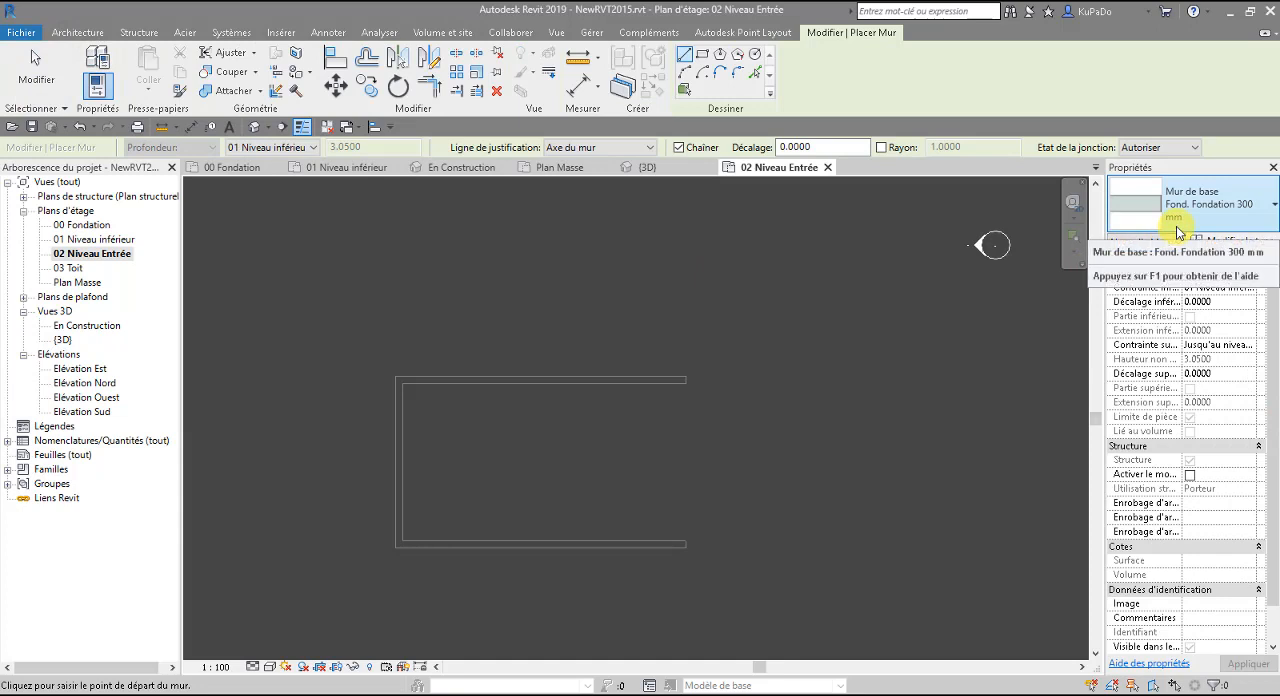
left_click(1203, 206)
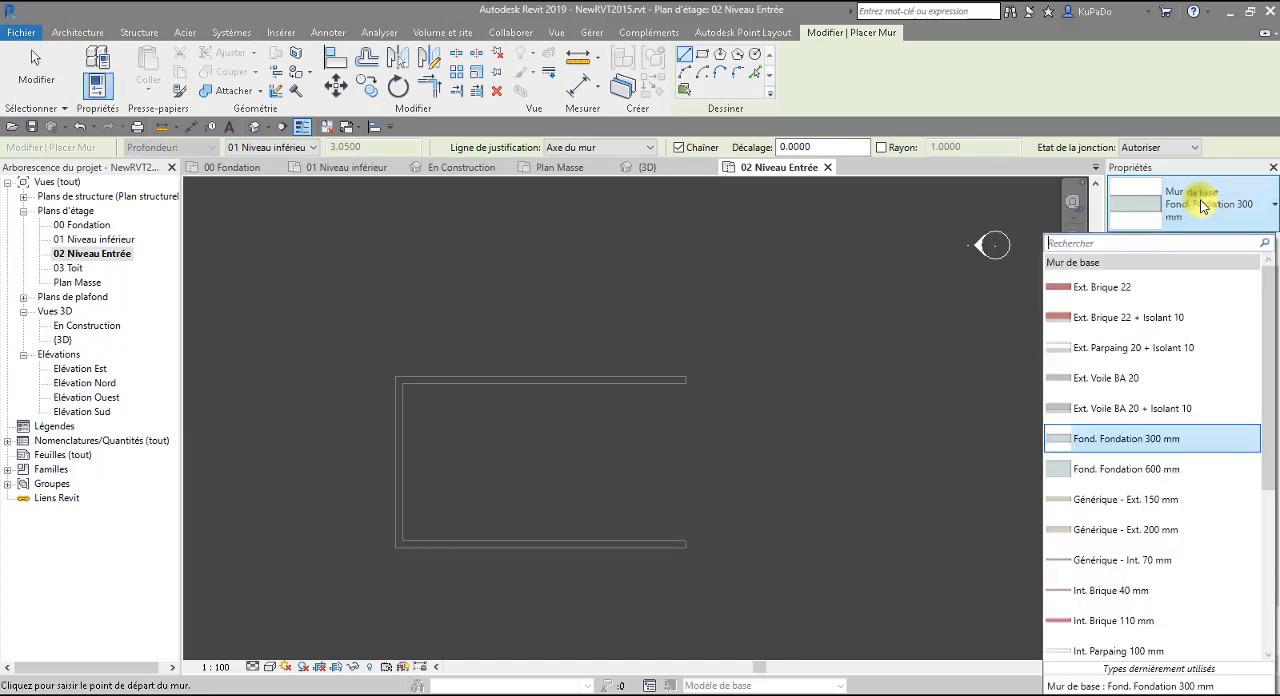
left_click(1160, 531)
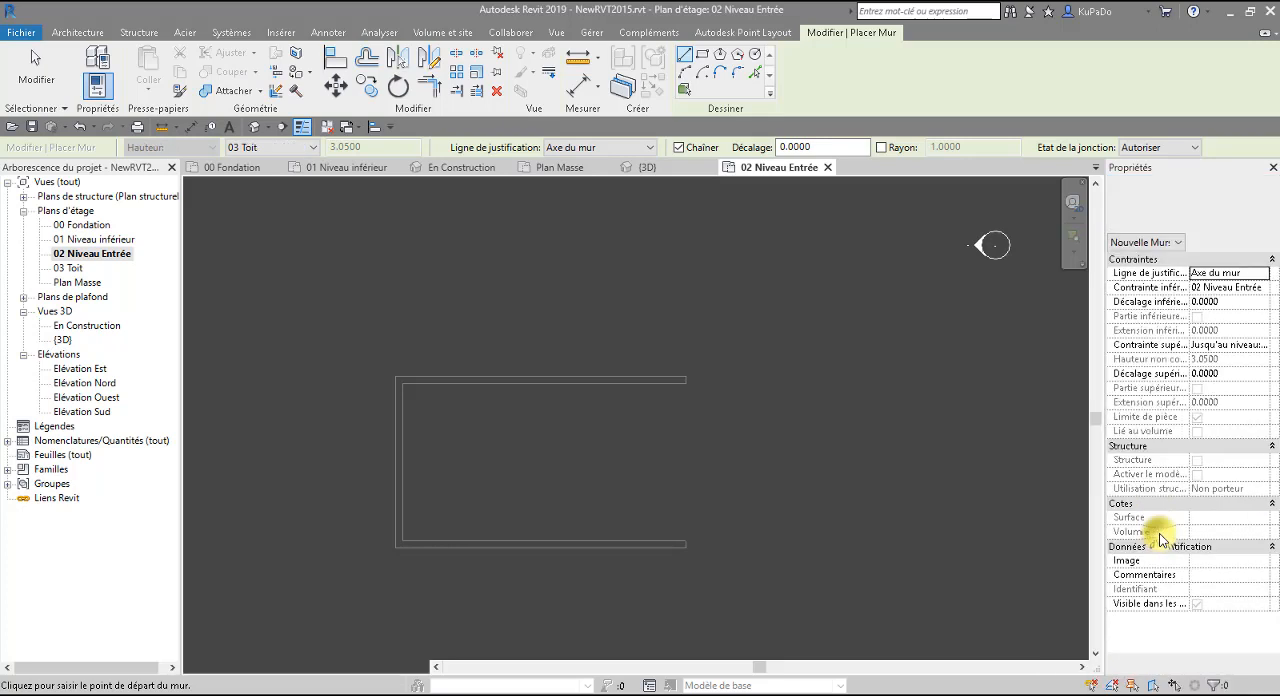
left_click(691, 546)
key("Escape")
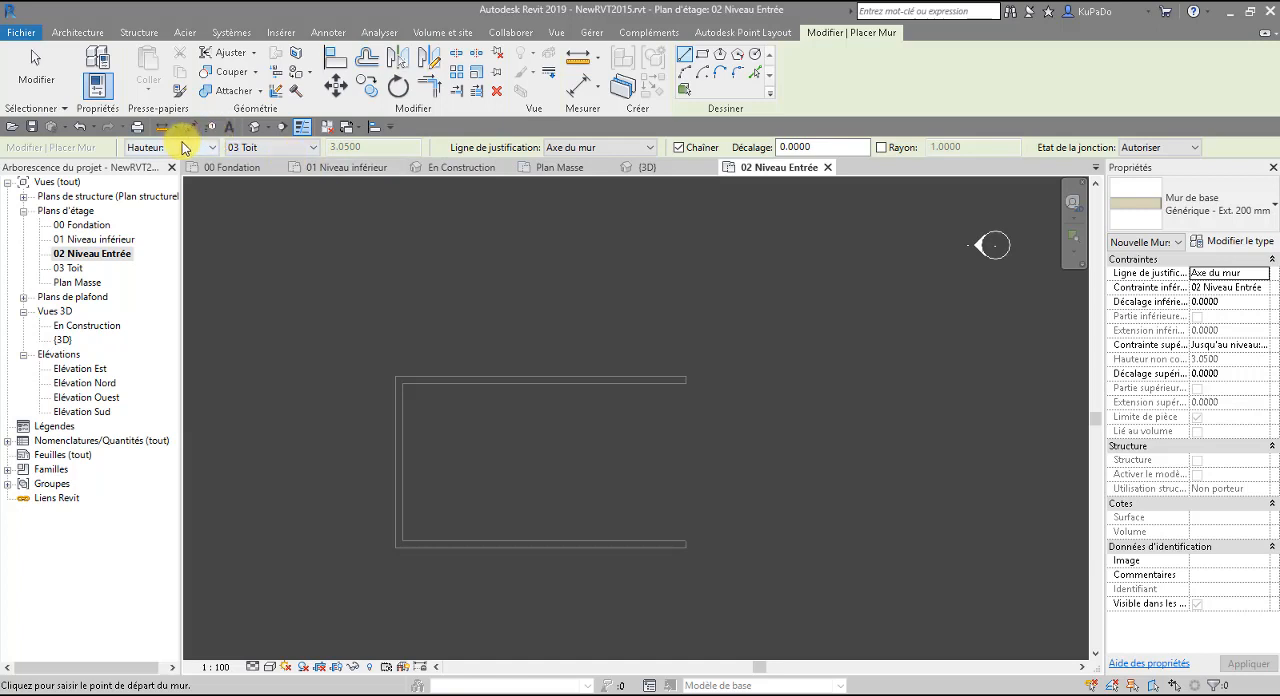
Draw three chained walls along the inner faces of the U-shaped retaining walls, with location line Nu porteur: Intérieur and height up to 03 Toit.
left_click(570, 150)
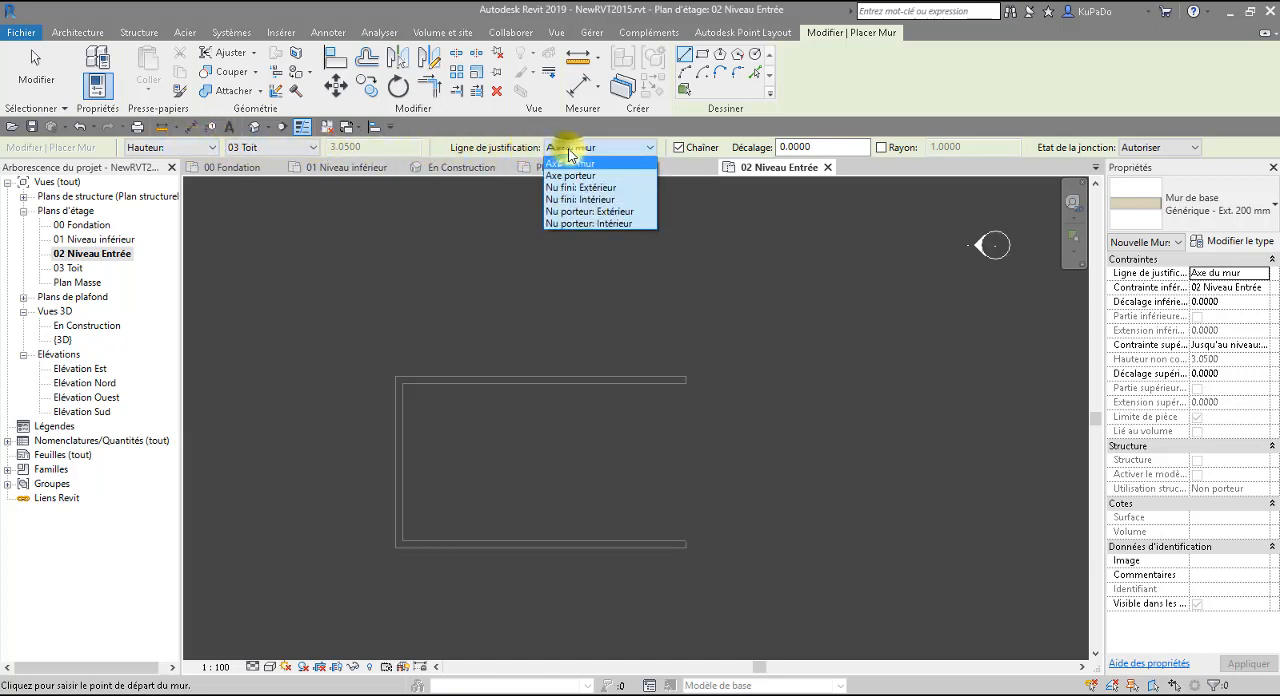
left_click(617, 223)
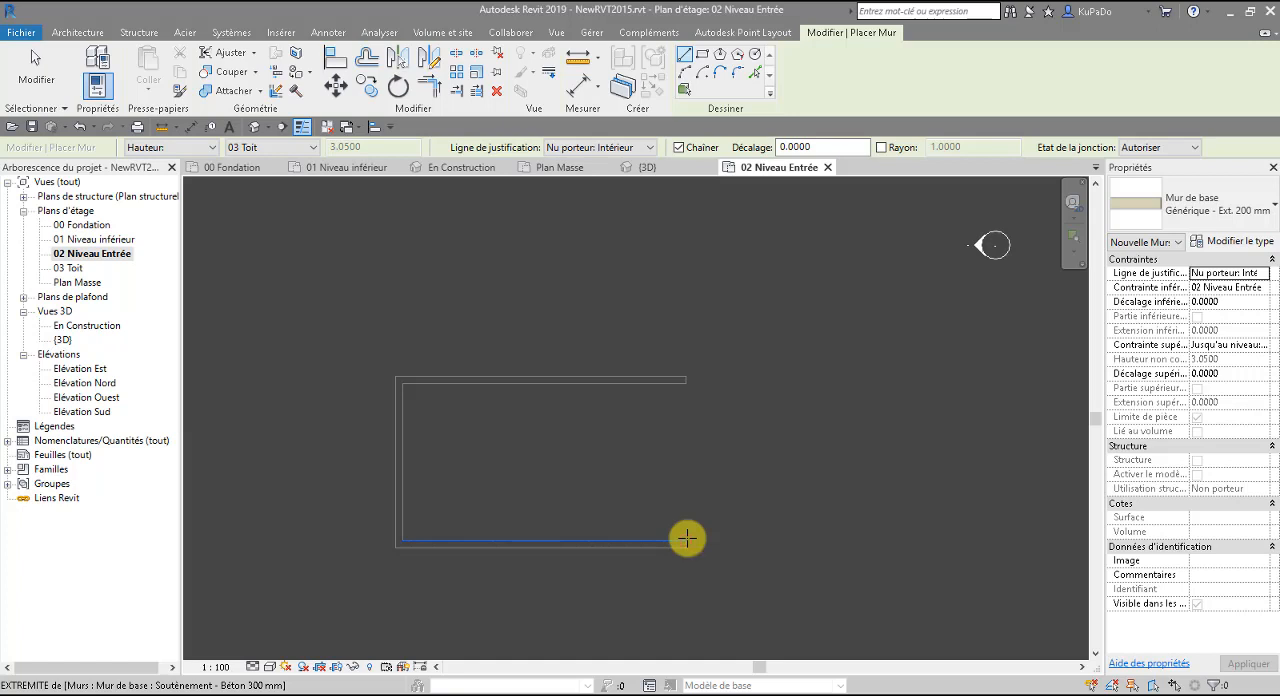
left_click(687, 539)
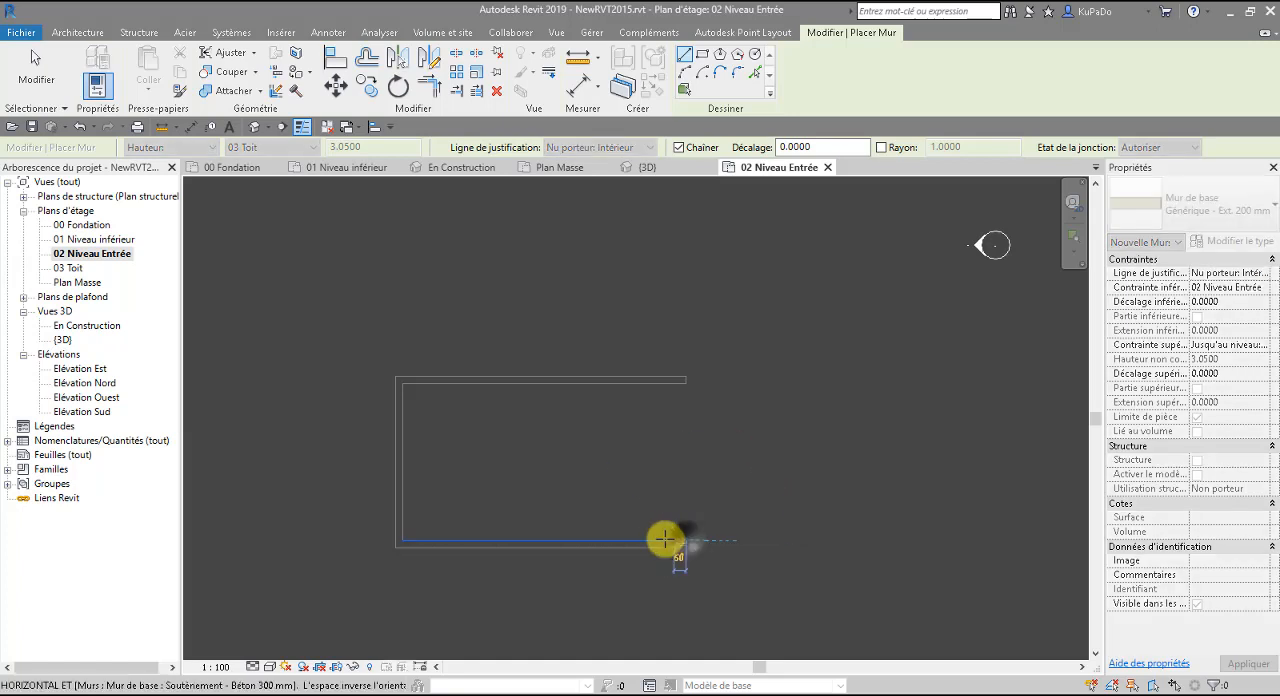
left_click(402, 545)
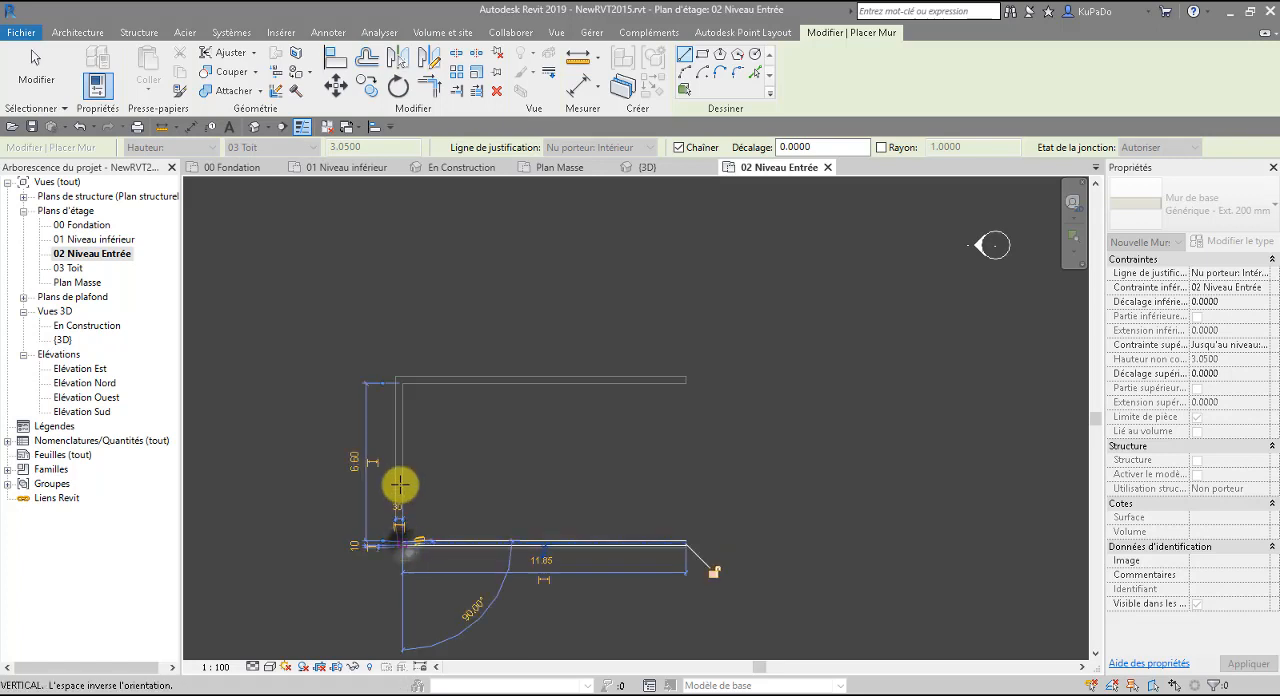
left_click(402, 380)
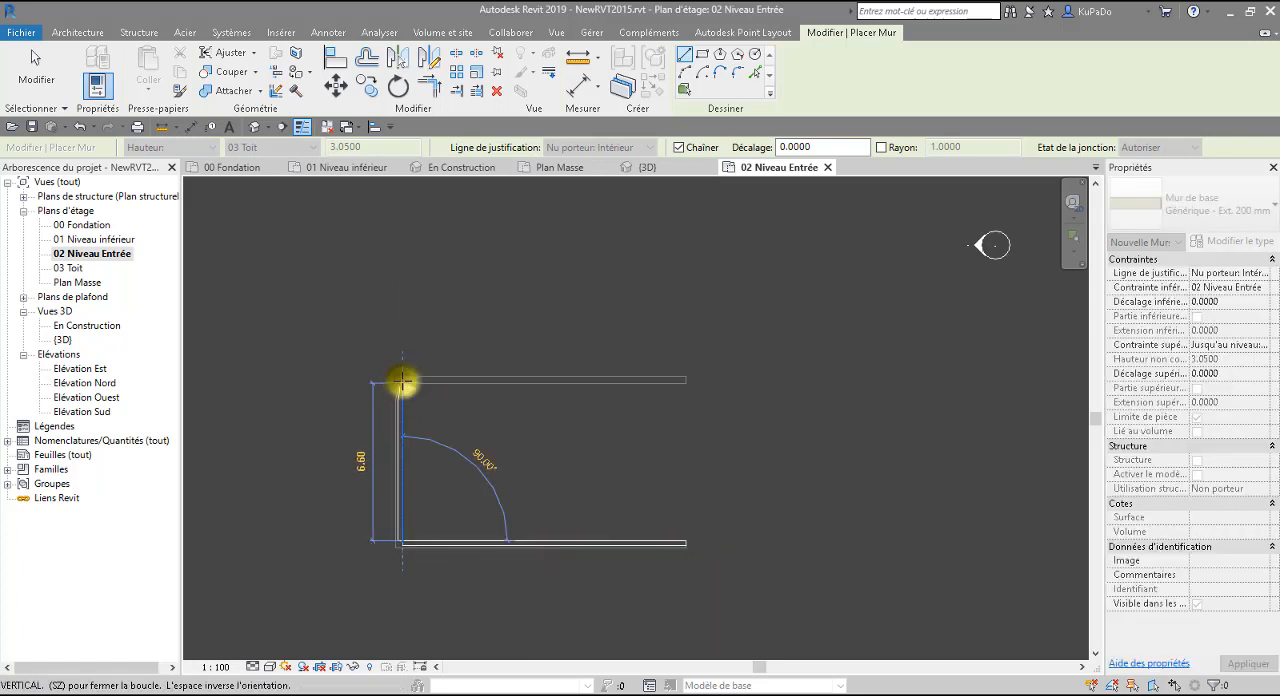
left_click(687, 380)
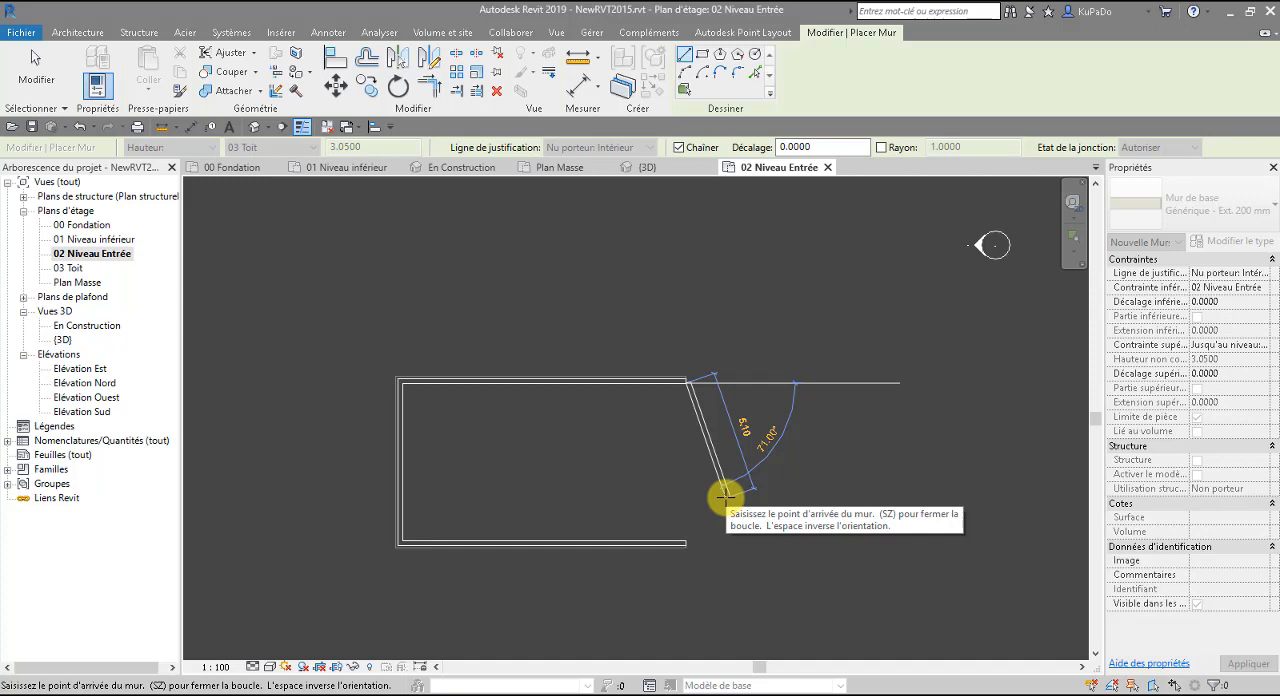
key("Escape")
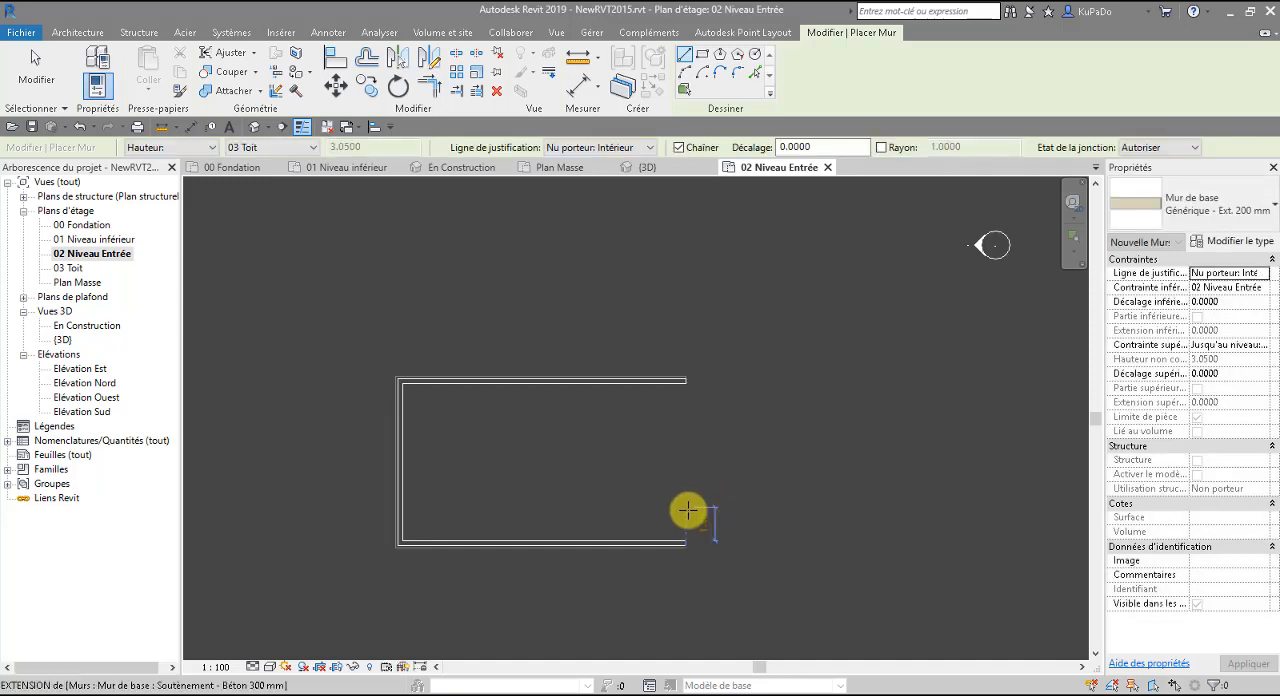
key("Escape")
middle_click_drag(698, 572, 687, 503)
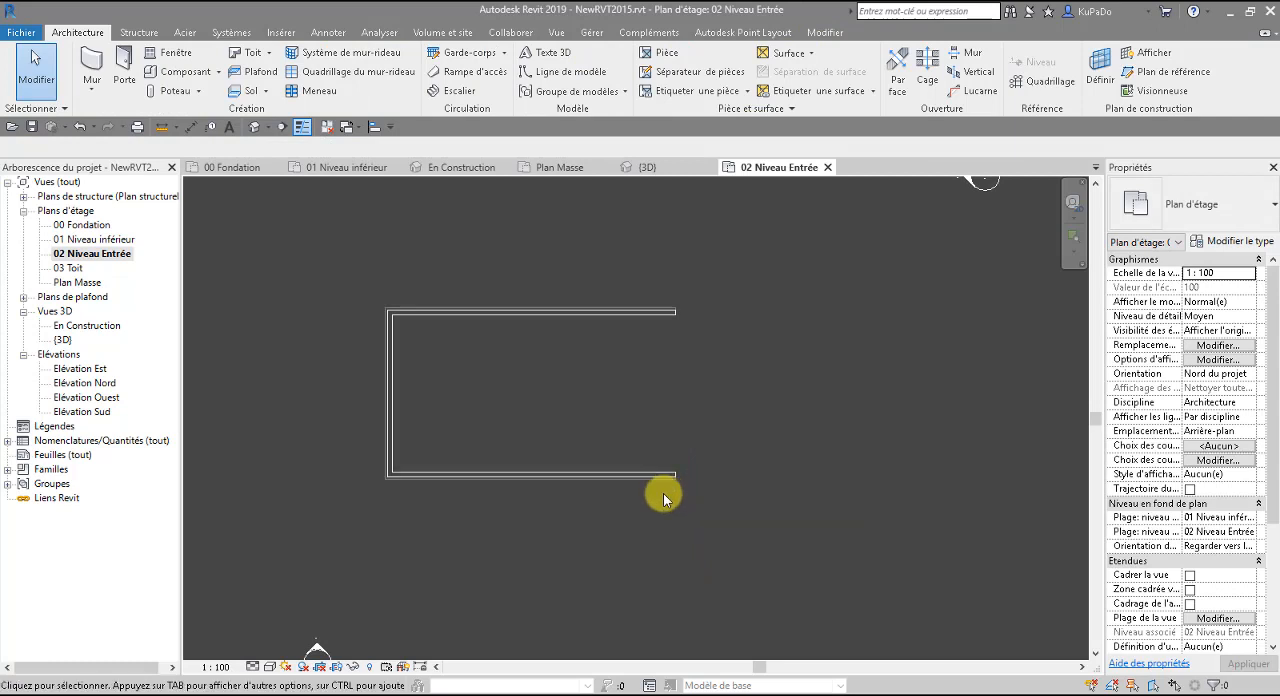
Inspect the new entrance-level walls above the retaining walls in the default 3D view, and close that view.
scroll(448, 491, "up", 2)
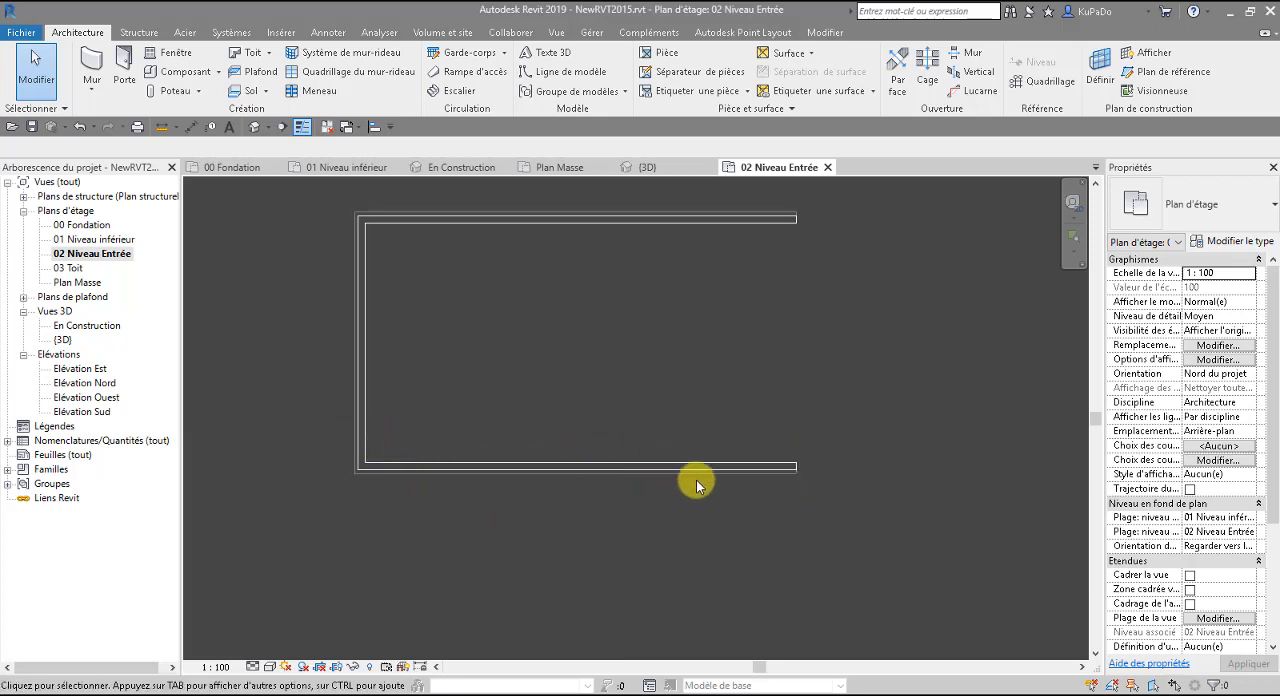
scroll(700, 480, "down", 3)
scroll(705, 479, "up", 3)
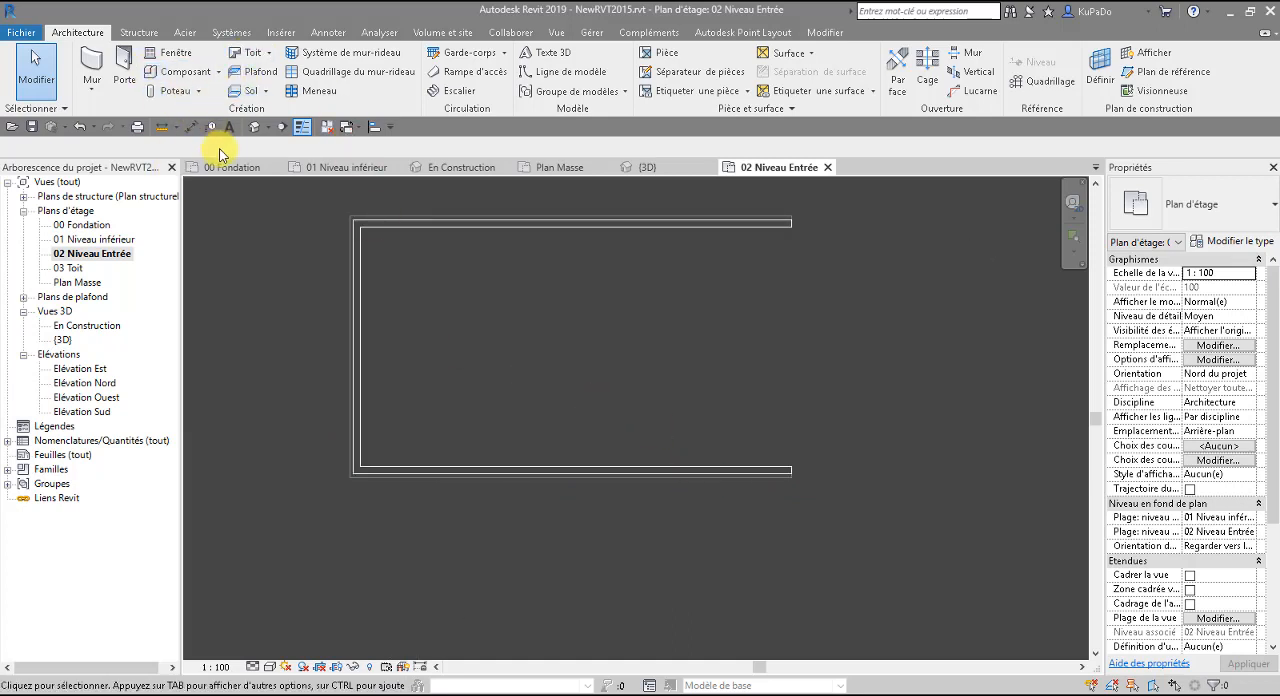
left_click(254, 126)
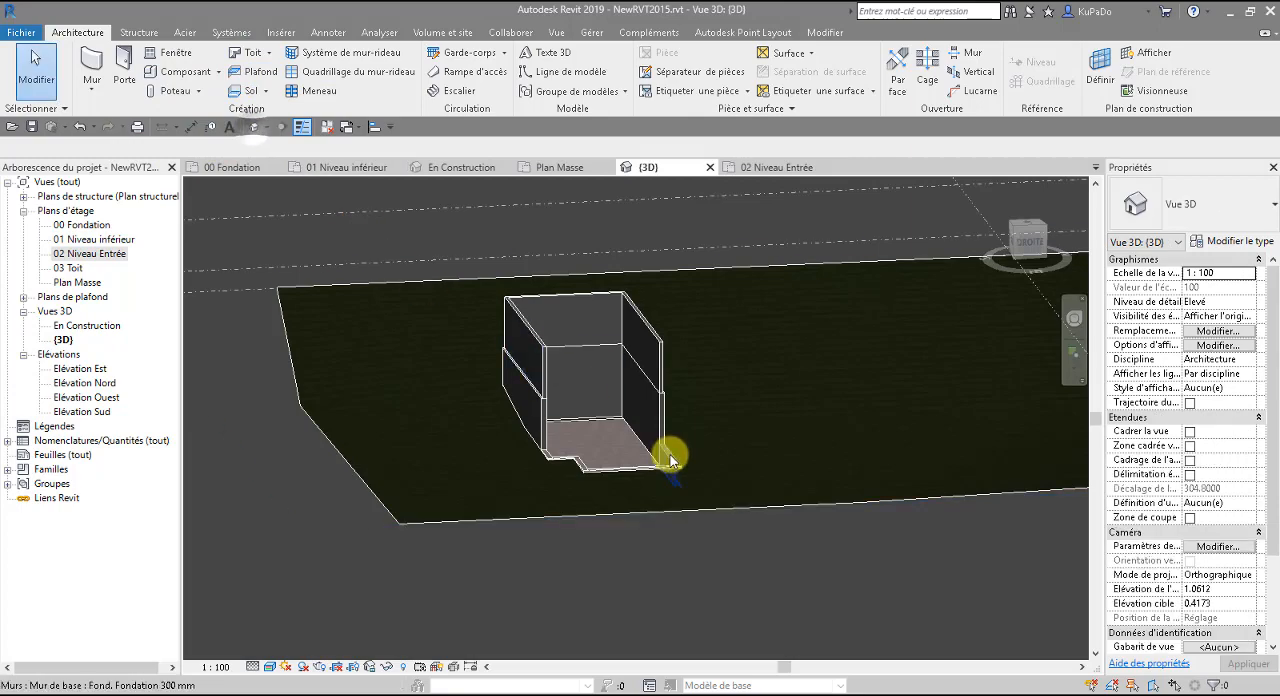
middle_click_drag(531, 458, 774, 436, "shift")
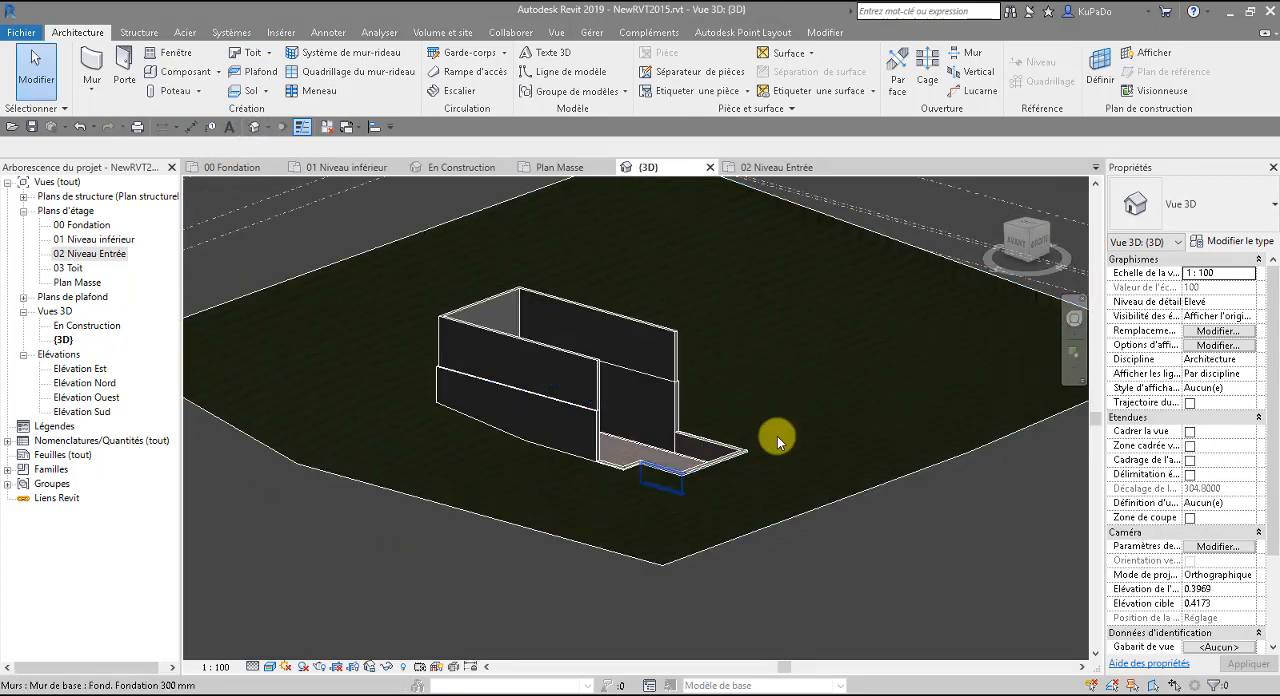
left_click(709, 168)
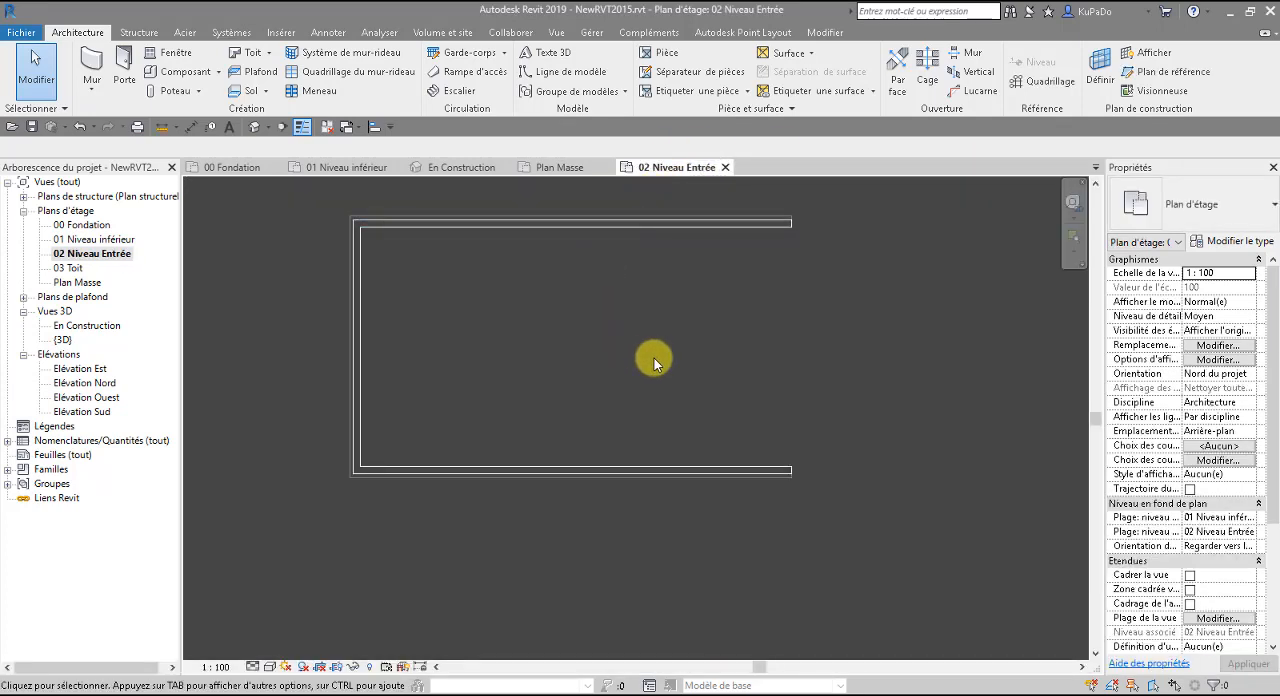
Open the 01 Niveau inférieur floor plan and set up the Wall tool with the height up to 03 Toit.
double_click(100, 241)
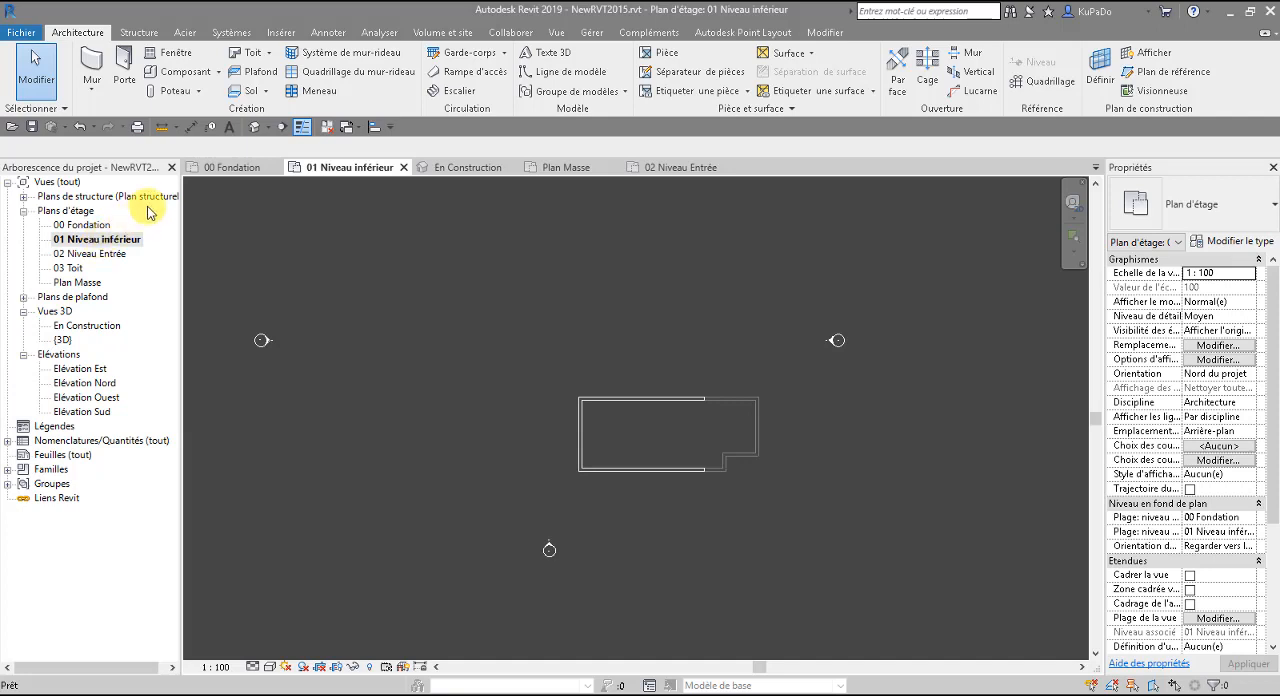
left_click(95, 60)
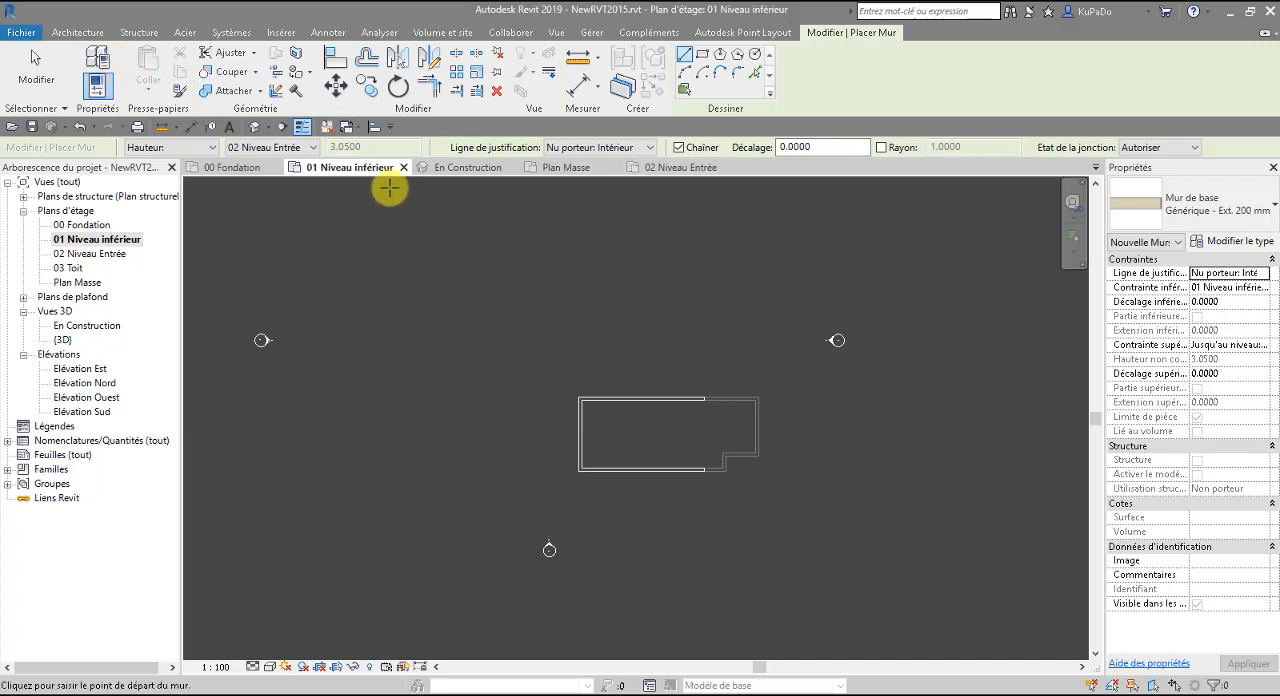
left_click(296, 155)
left_click(246, 206)
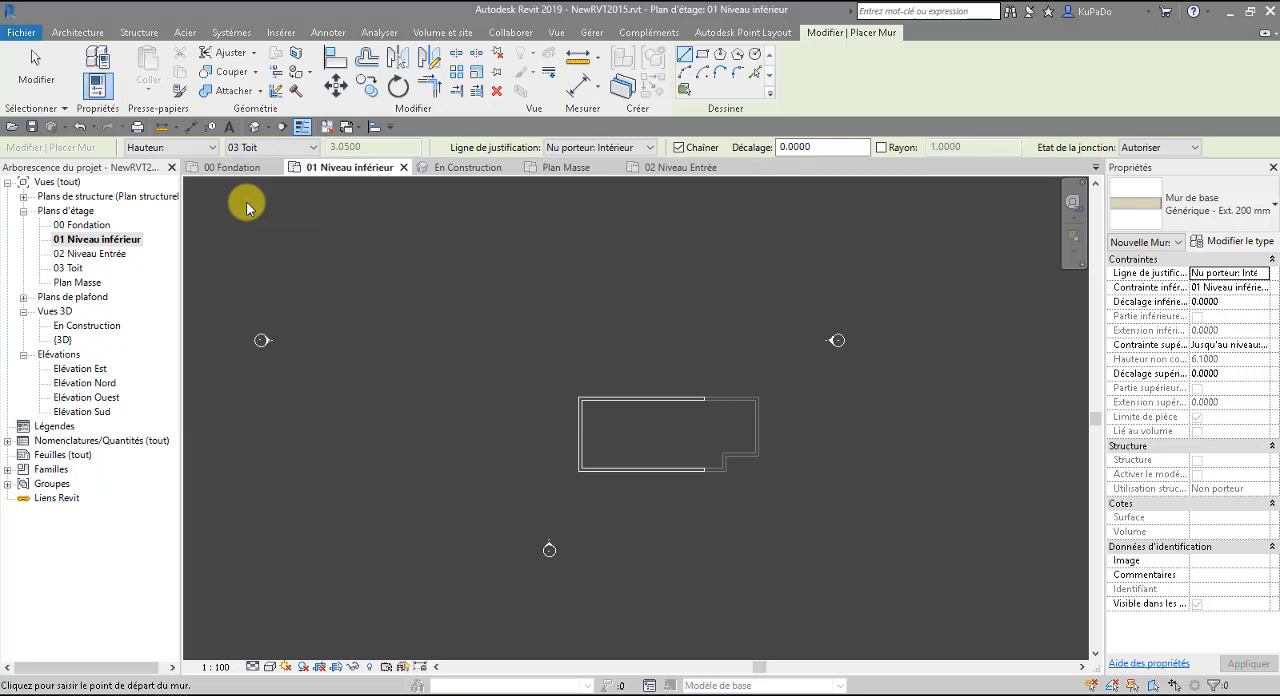
Draw five chained walls along the inner faces of the stepped foundation walls, linking both retaining wall ends, and save the project.
scroll(706, 466, "up", 5)
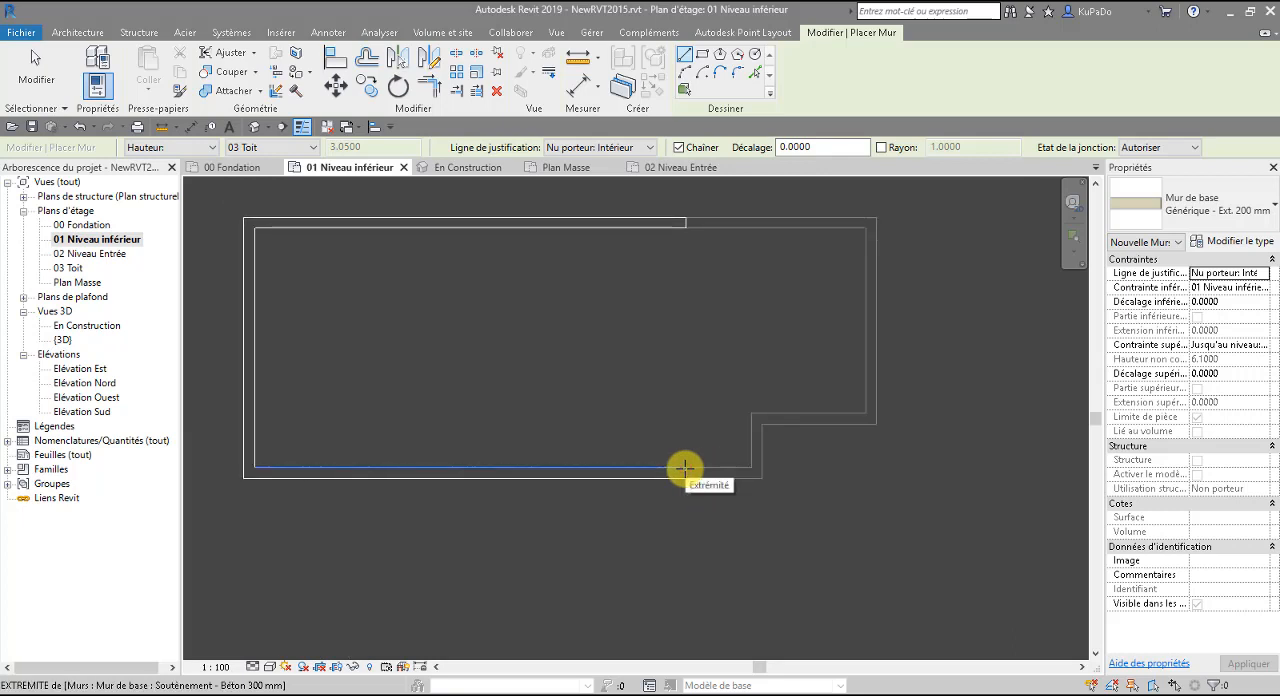
left_click(684, 467)
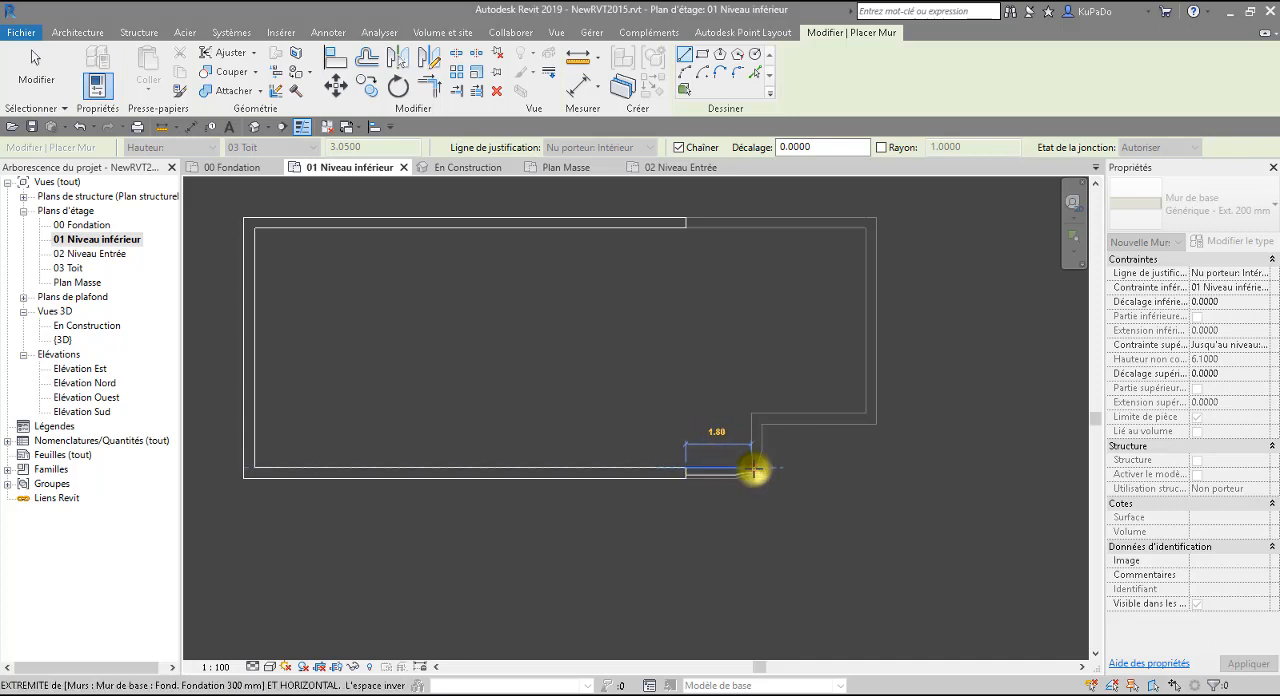
left_click(753, 468)
left_click(753, 415)
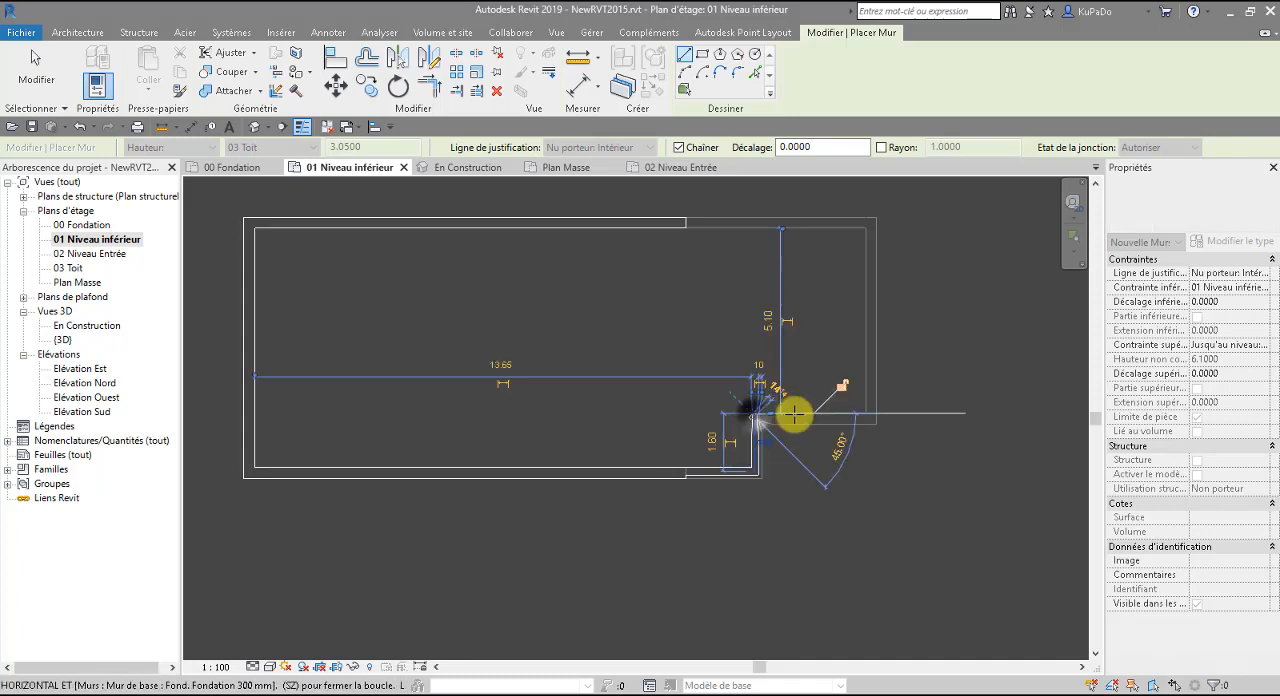
left_click(866, 416)
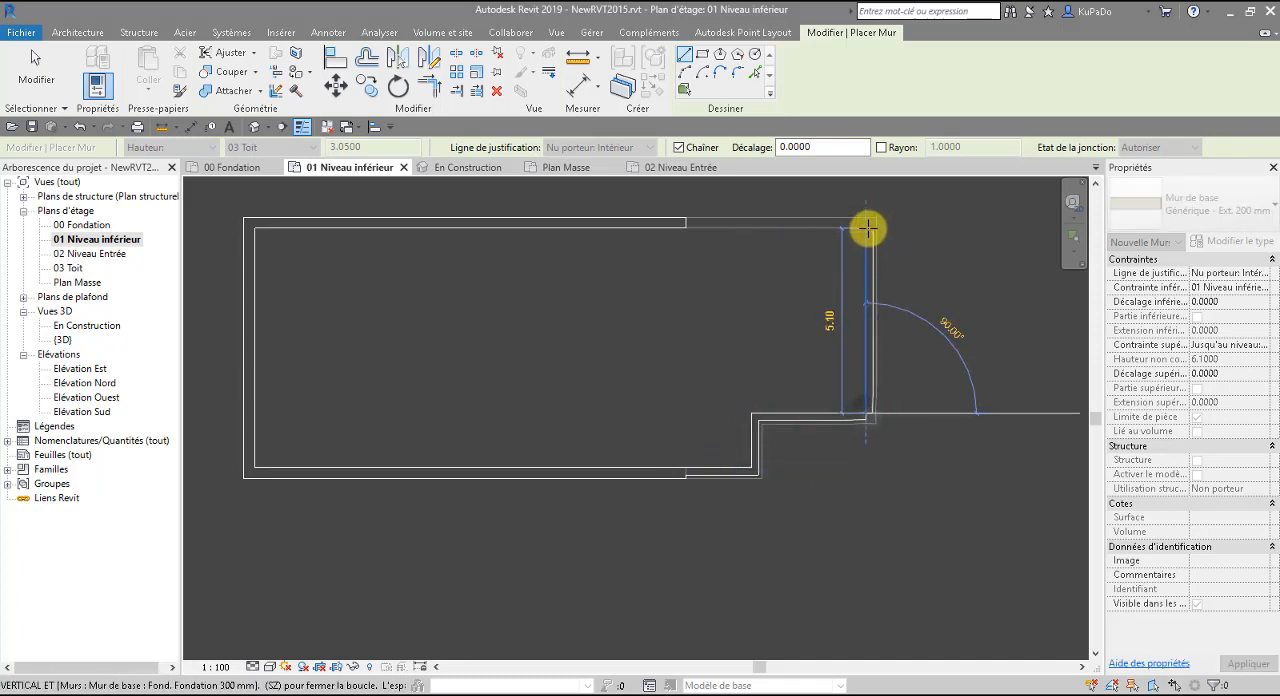
left_click(866, 227)
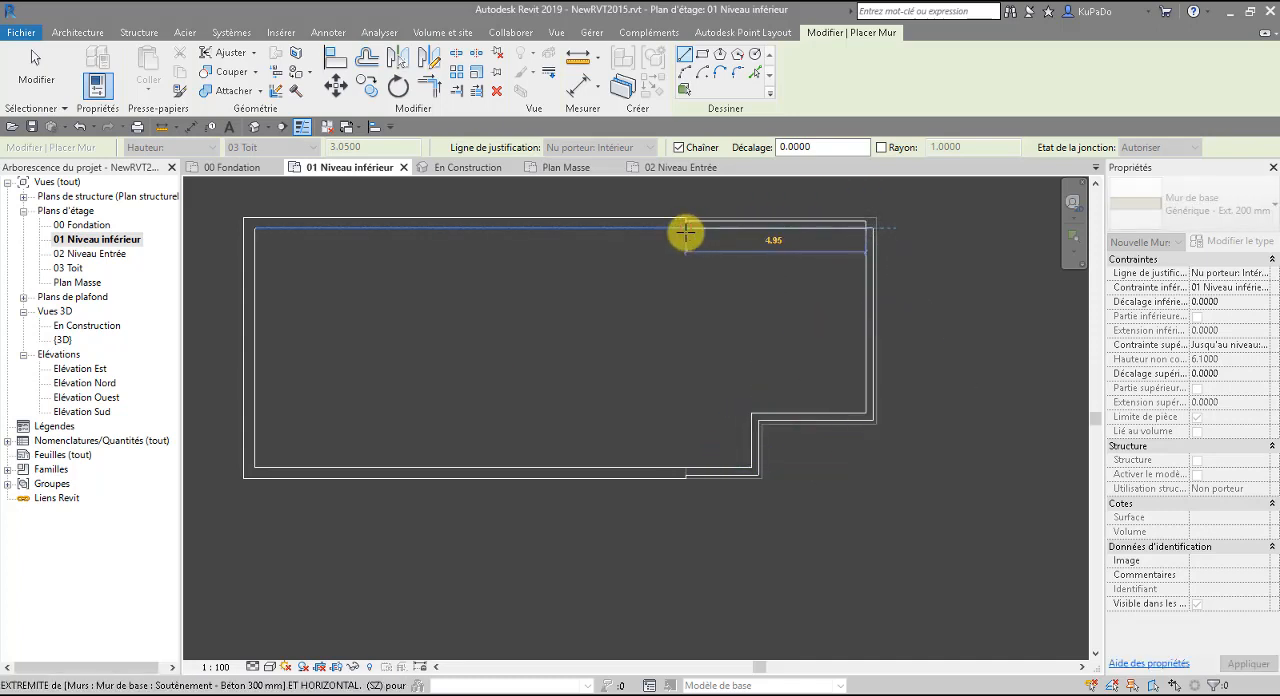
left_click(687, 231)
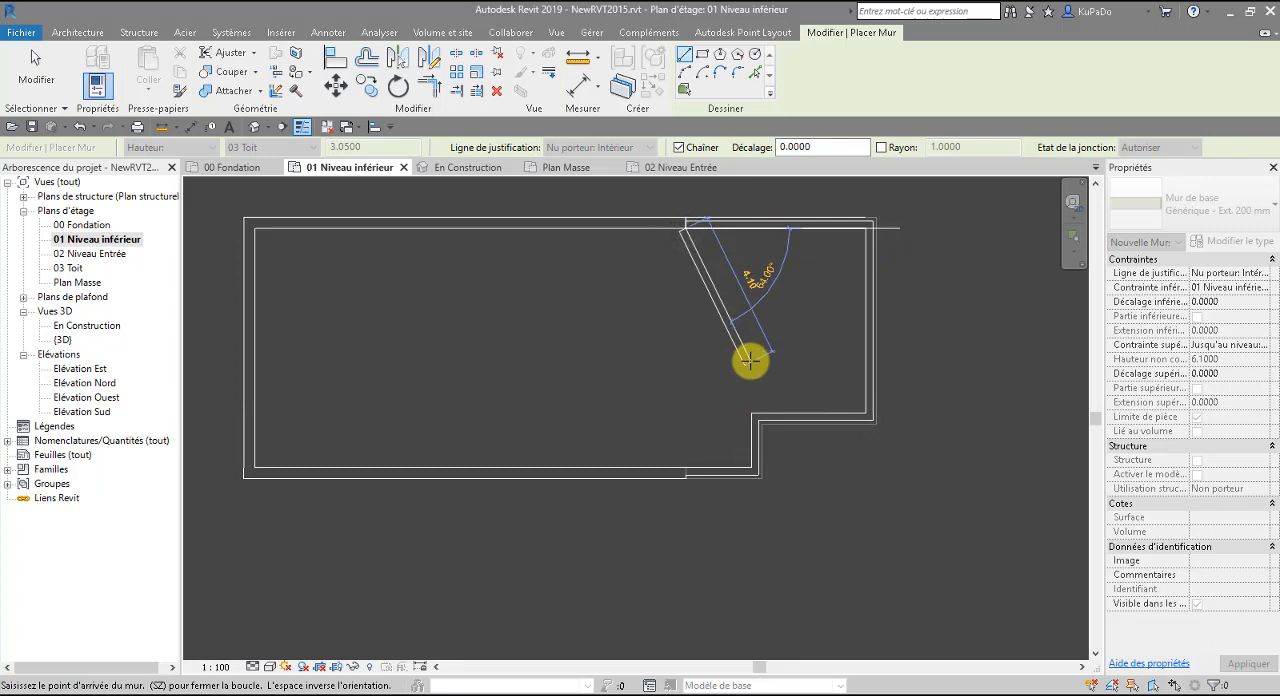
key("Escape")
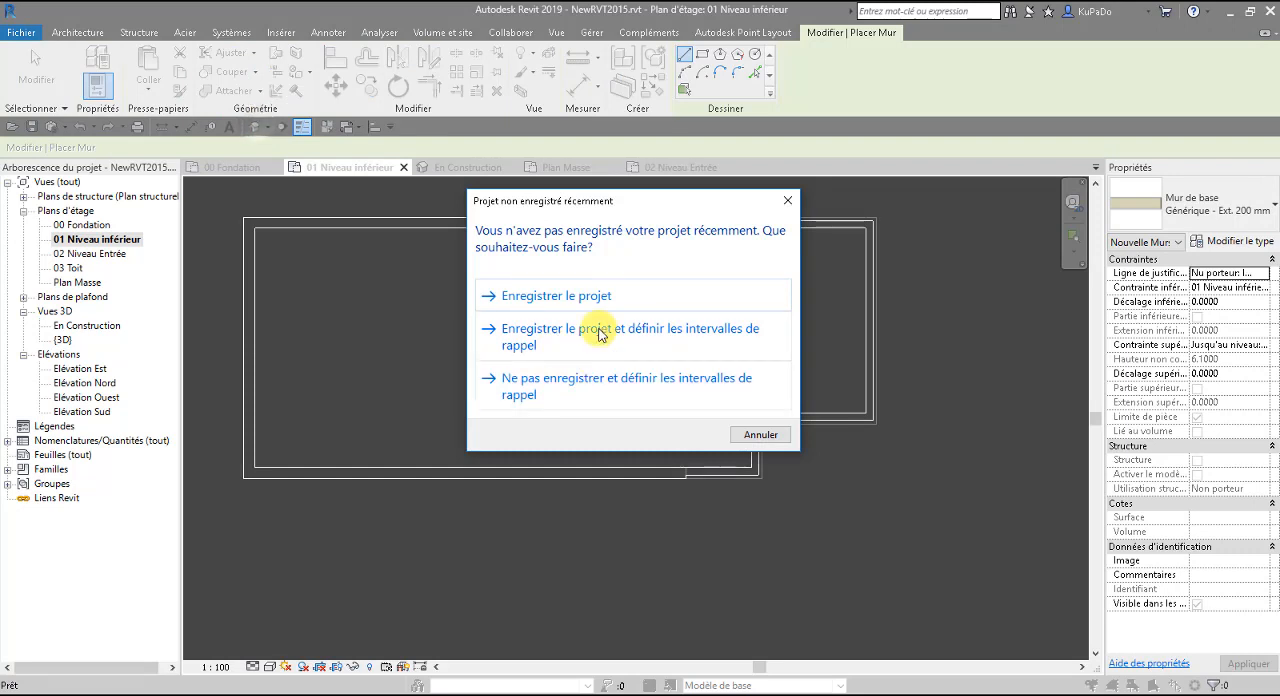
left_click(588, 302)
Inspect the new lower-level walls from several angles in the default 3D view, and close that view.
left_click(254, 128)
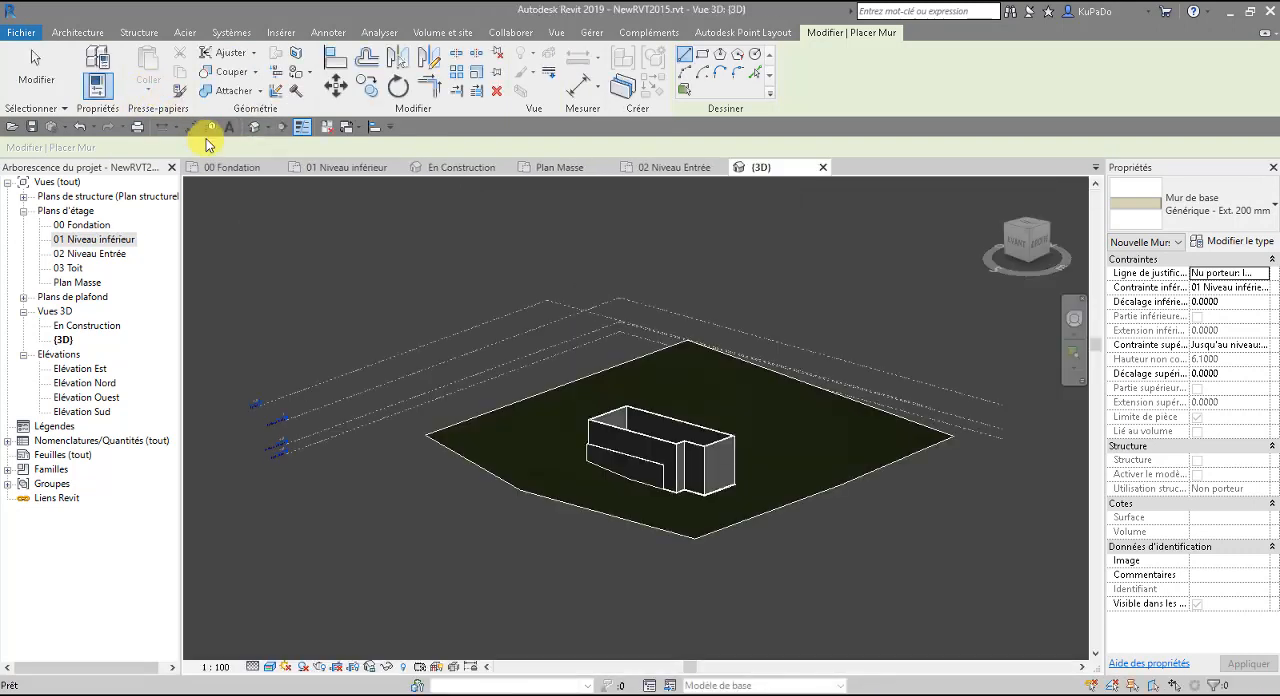
scroll(709, 484, "up", 3)
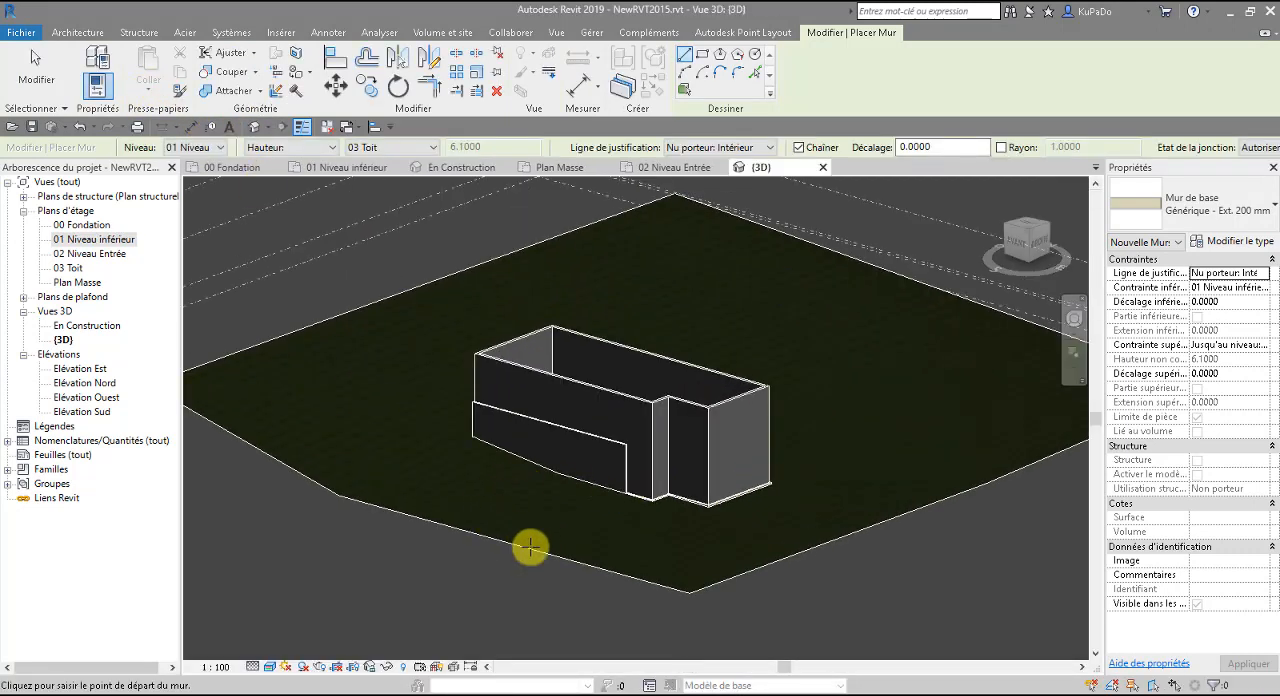
middle_click_drag(563, 580, 751, 563, "shift")
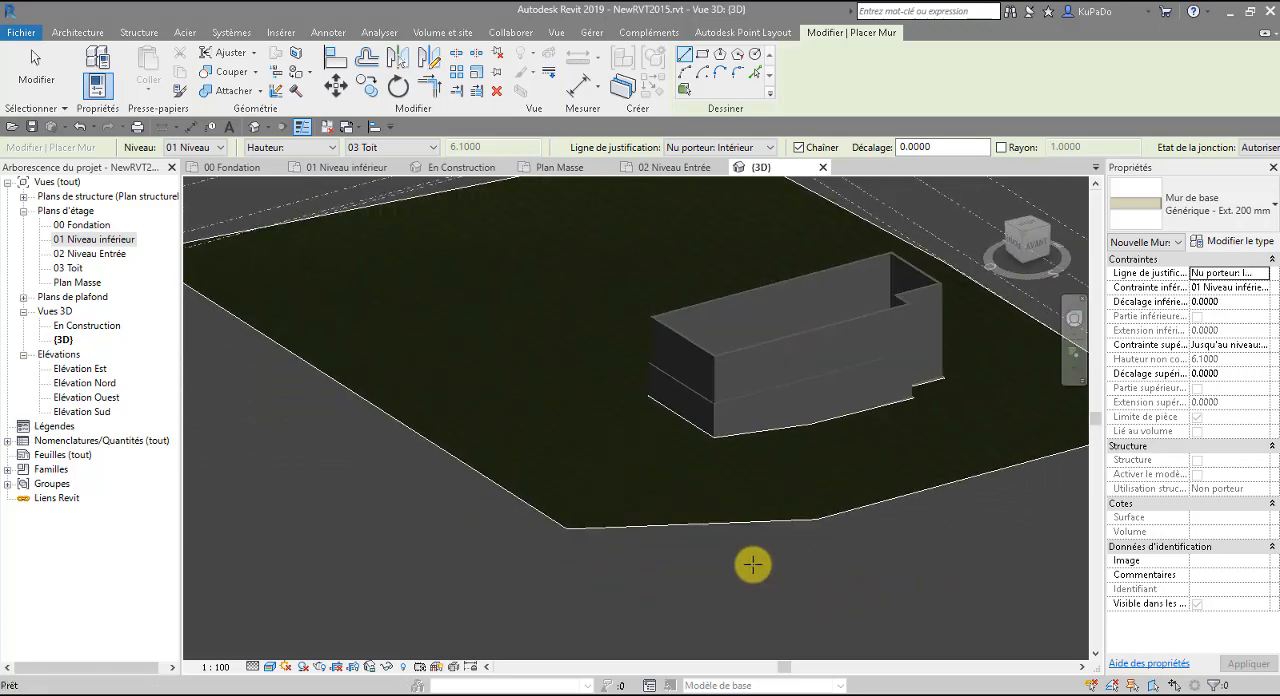
key("Escape")
left_click(750, 372)
left_click(837, 608)
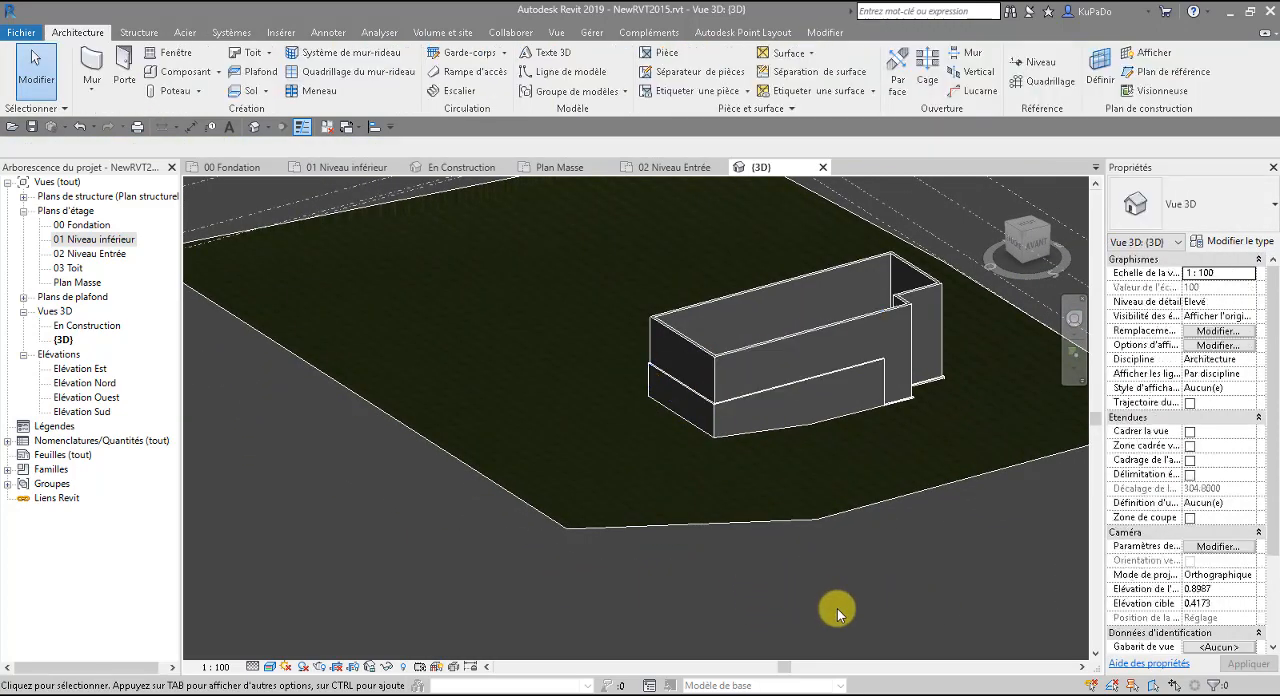
middle_click_drag(957, 582, 657, 619, "shift")
scroll(994, 578, "down", 4)
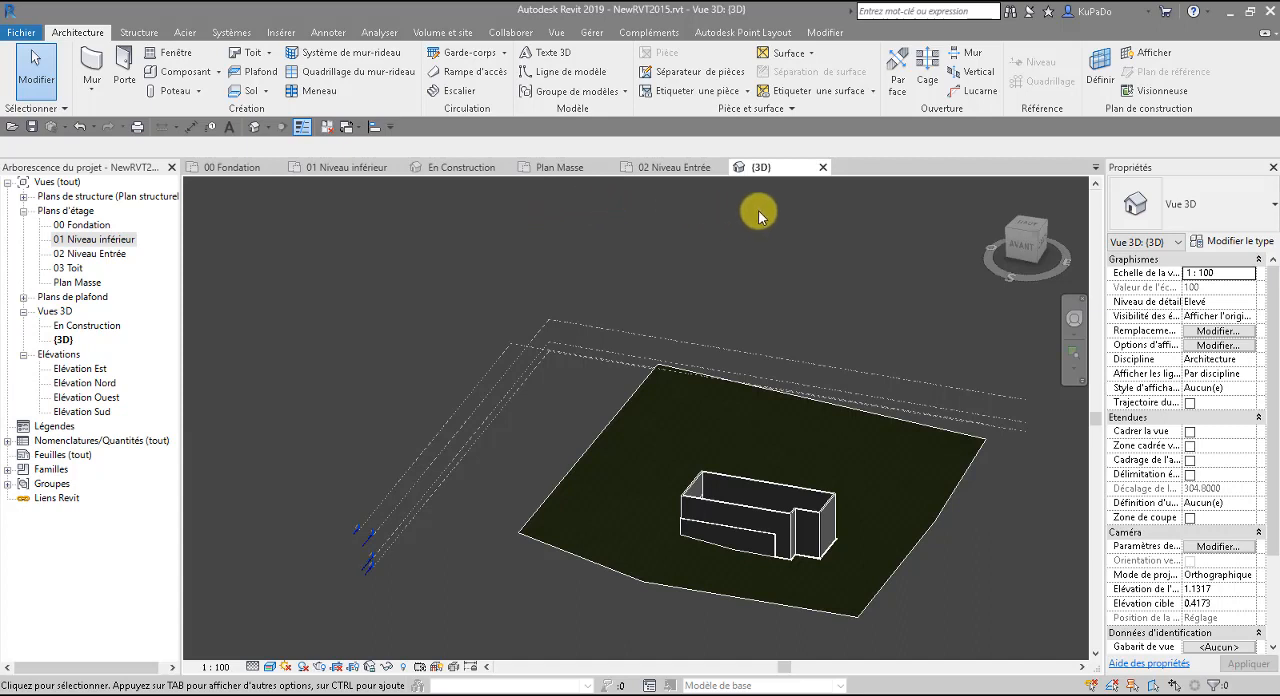
left_click(823, 167)
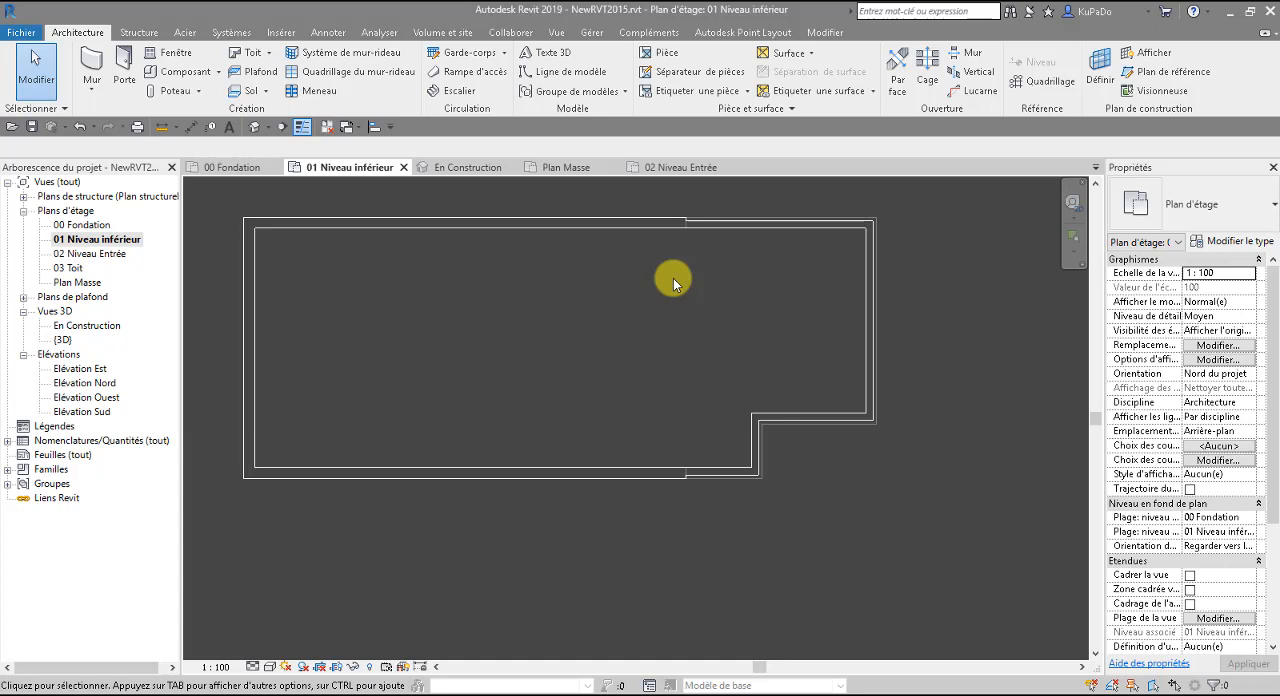
Open the 03 Toit floor plan and set its underlay base level to 02 Niveau Entrée.
double_click(72, 268)
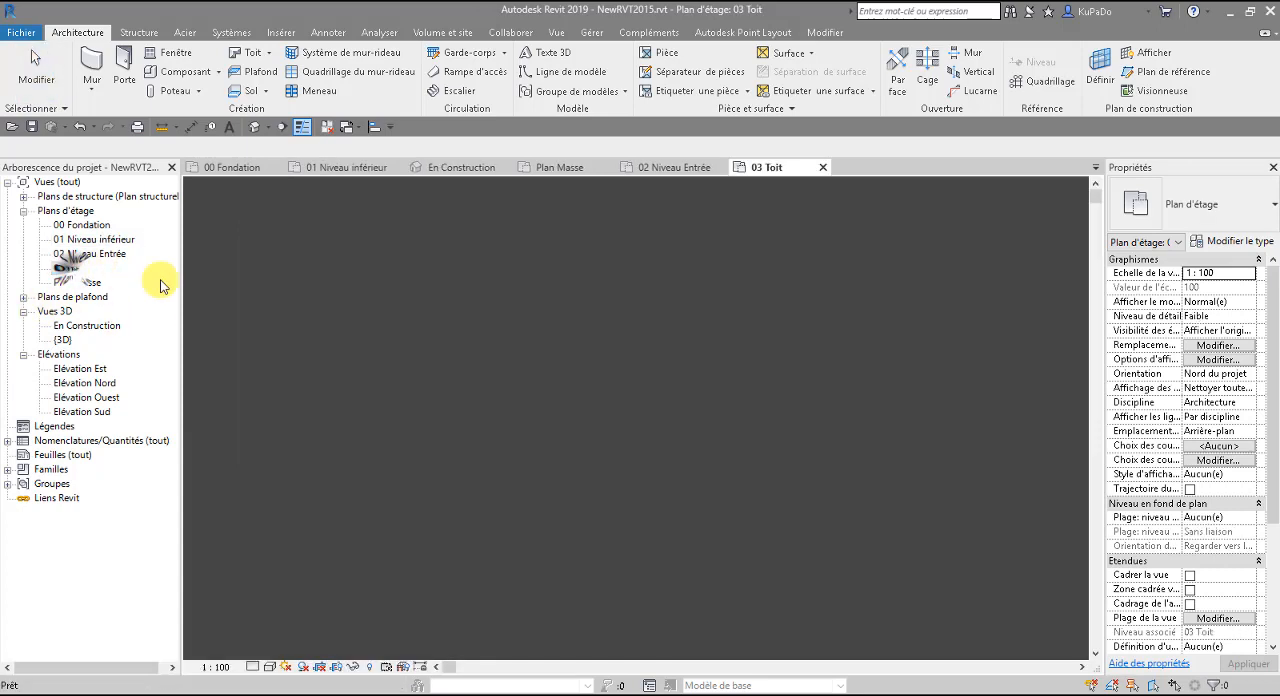
scroll(524, 411, "down", 5)
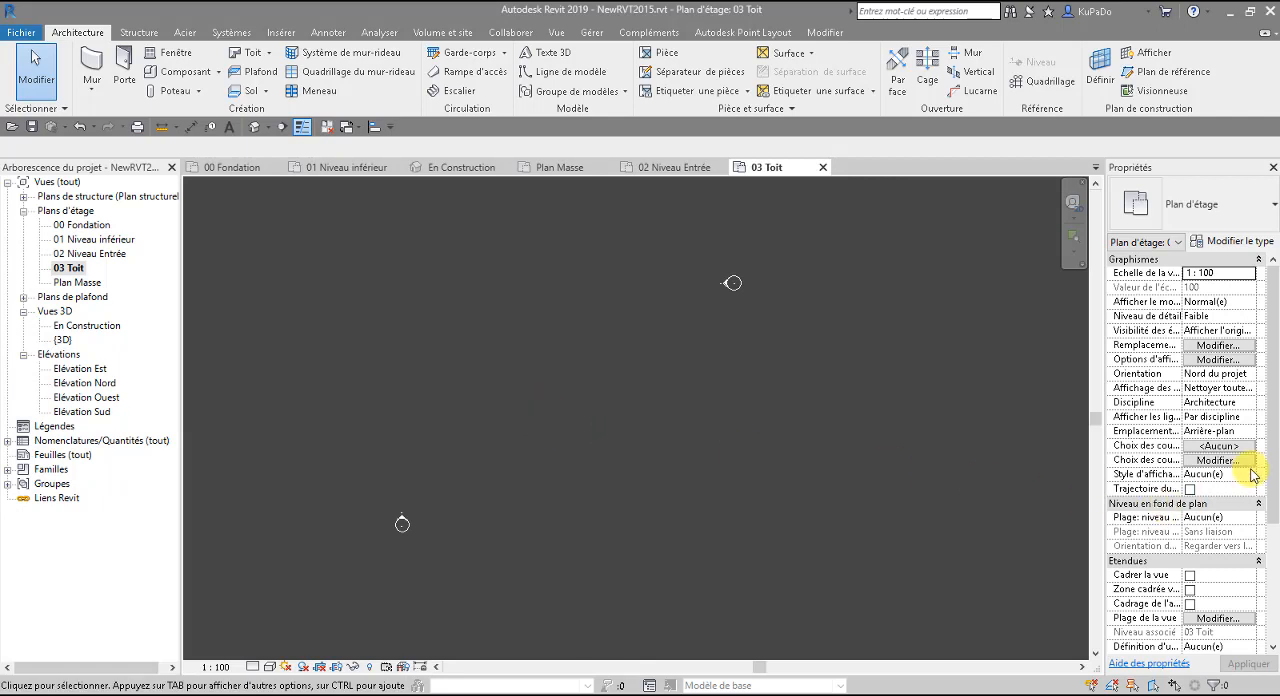
left_click(1244, 518)
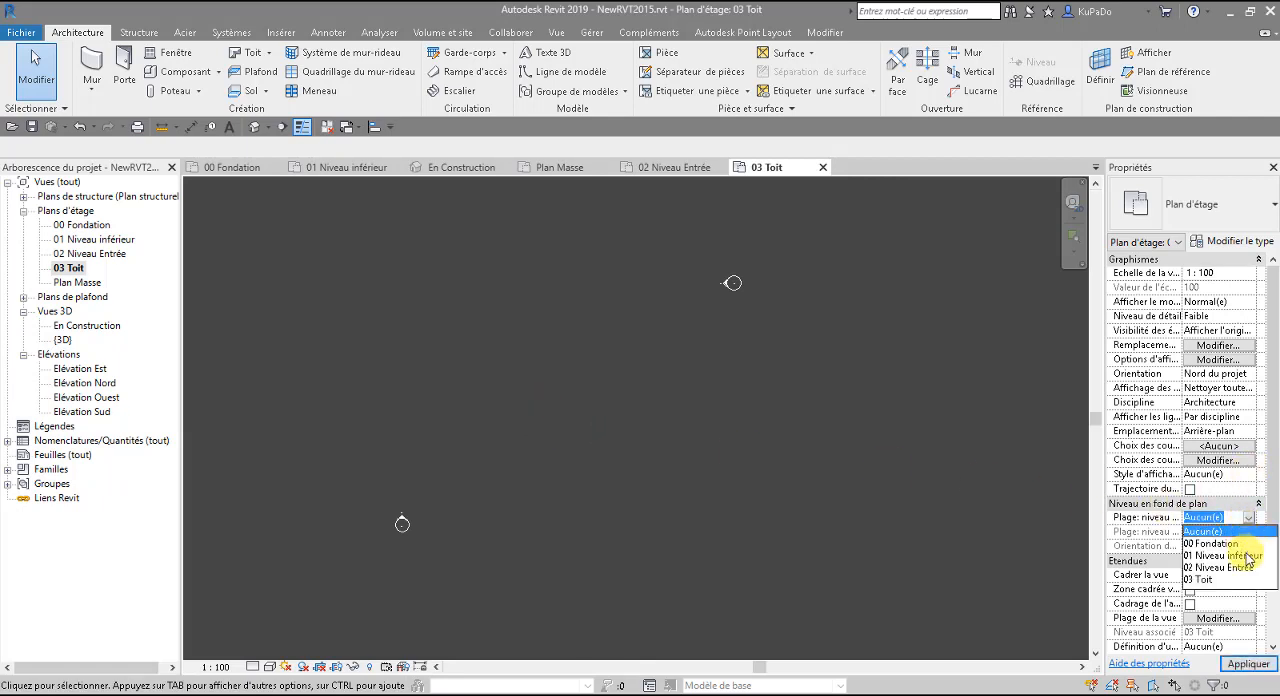
left_click(1238, 567)
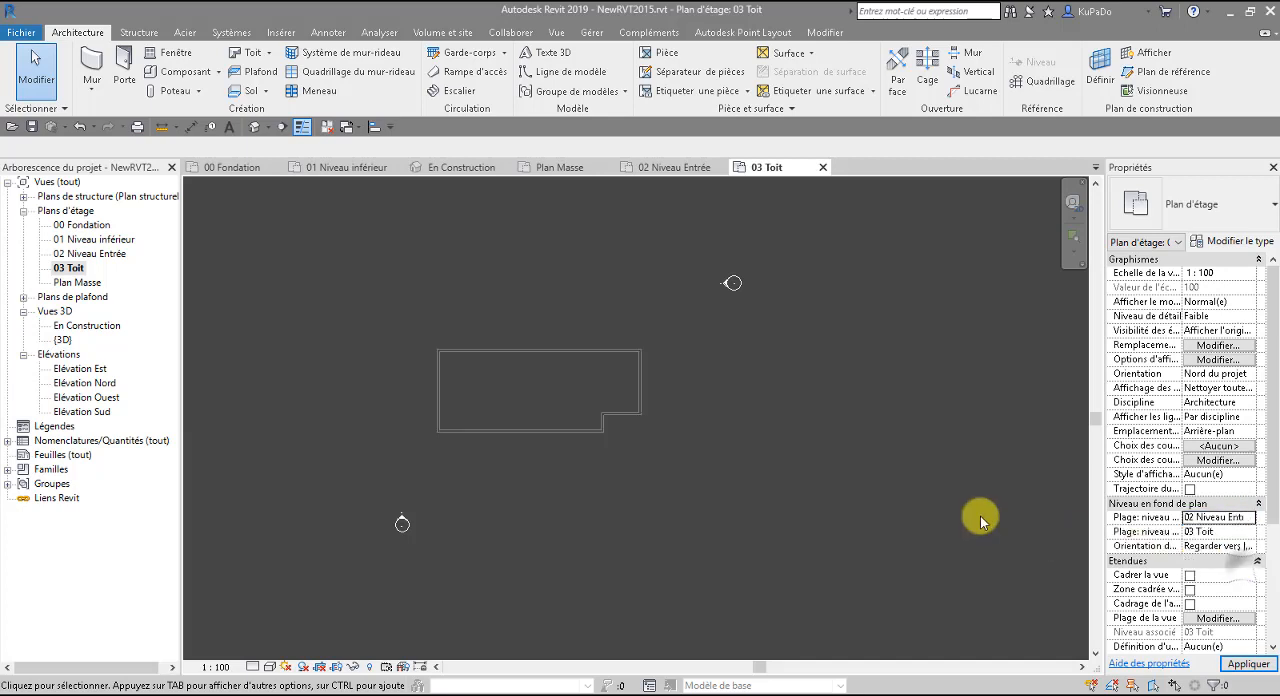
Start a roof by footprint and pick the outer face of the long south wall as a slope-defining boundary line with zero offset.
scroll(477, 377, "up", 2)
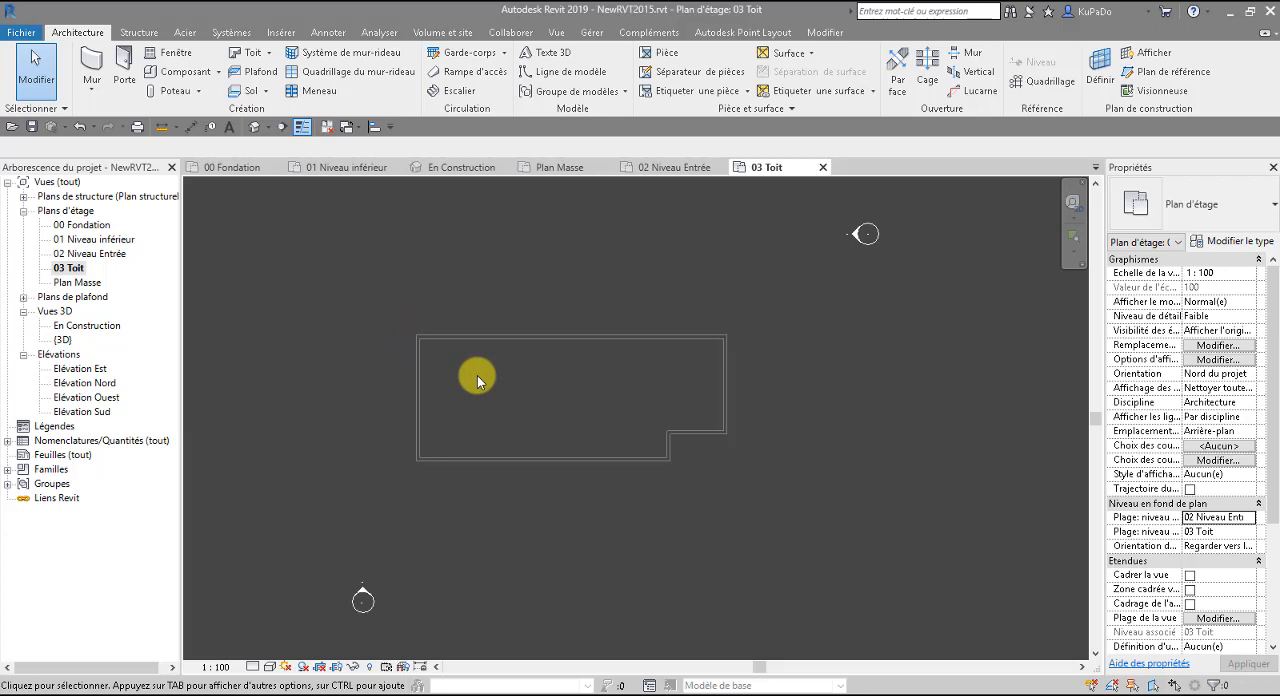
left_click(274, 58)
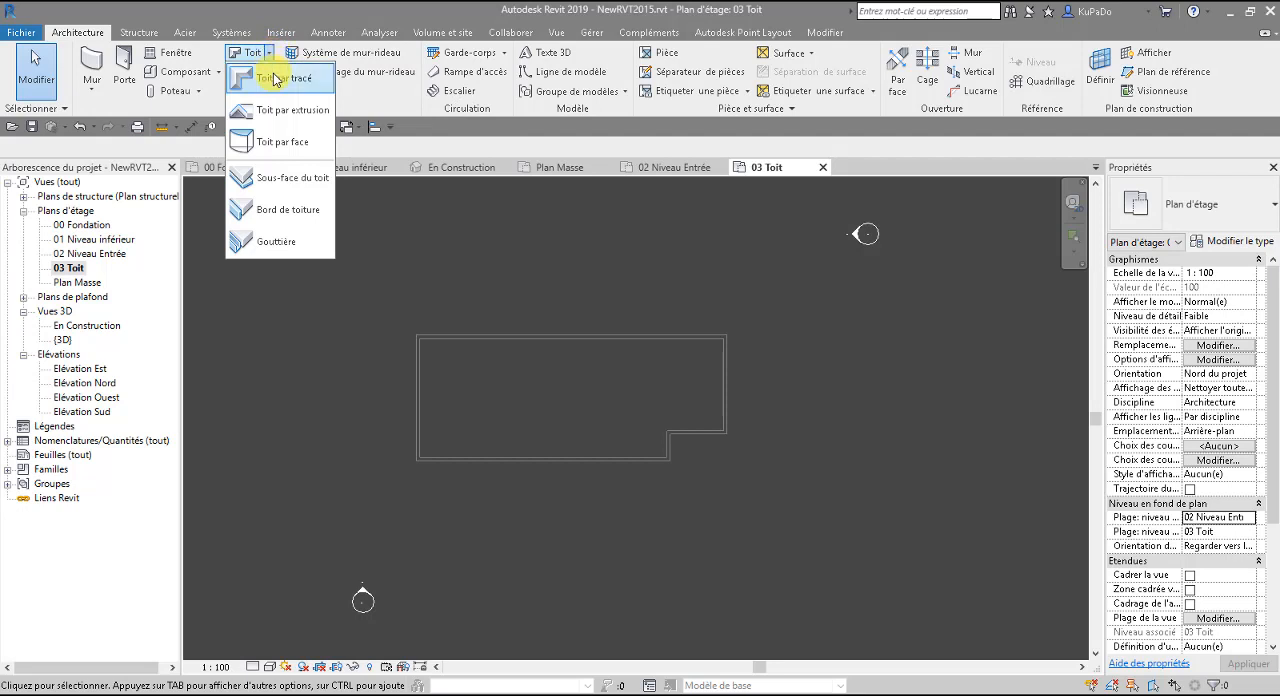
left_click(276, 80)
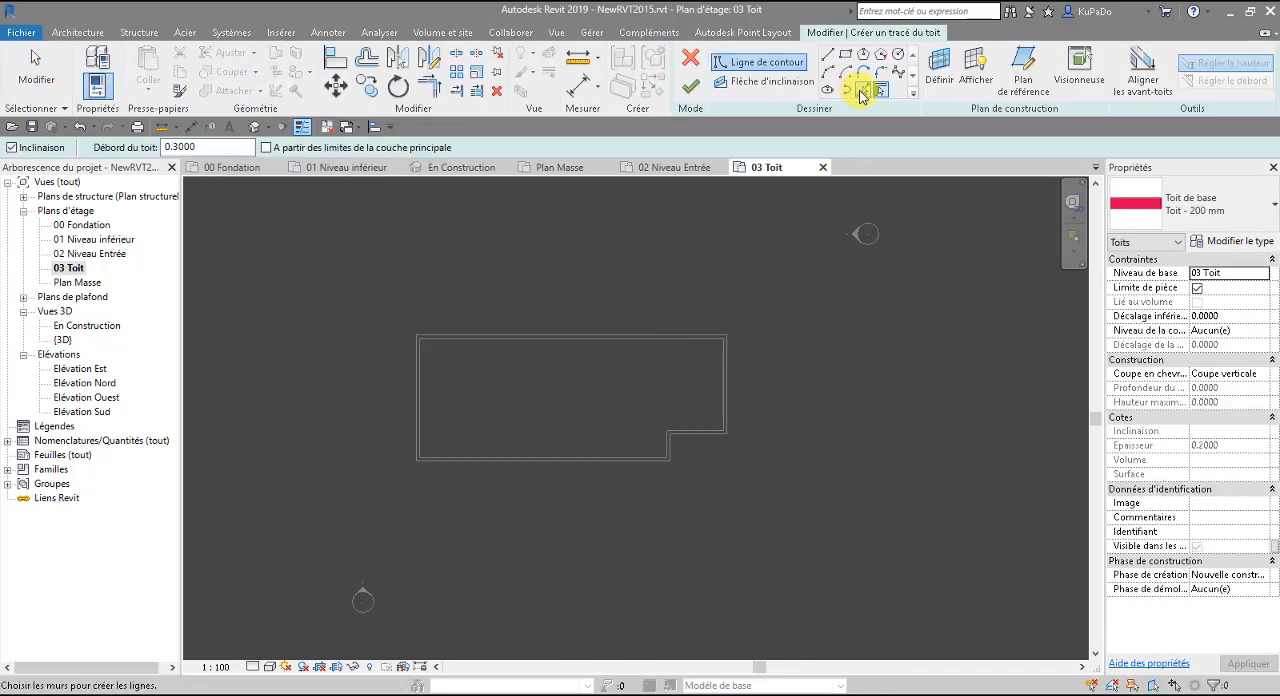
left_click(862, 93)
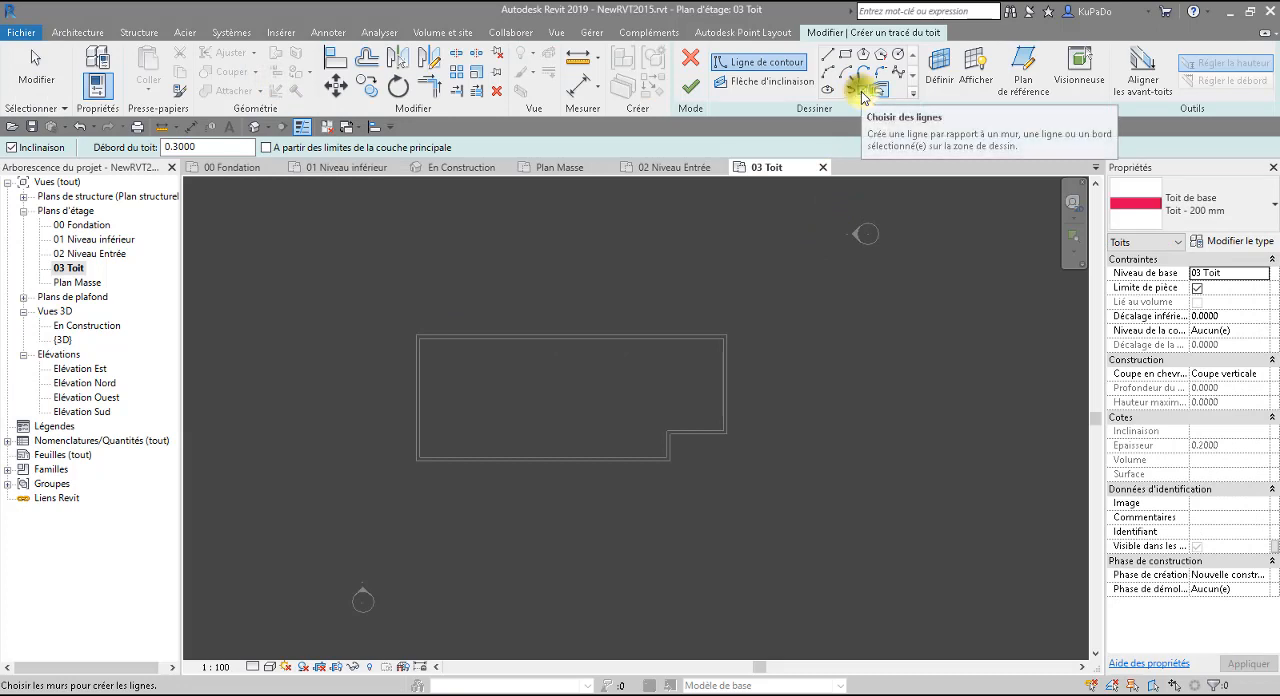
left_click(565, 459)
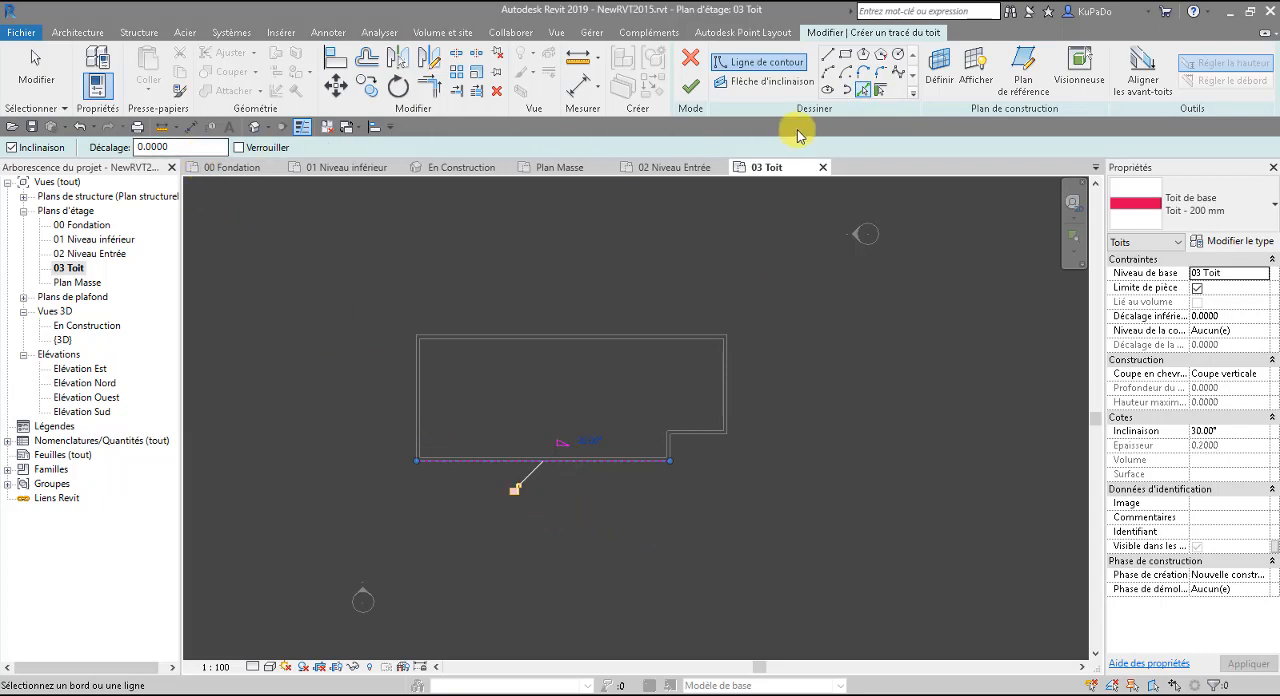
Set the offset to 0.9 and pick the west, north and east walls to add roof boundary lines outside them.
double_click(172, 147)
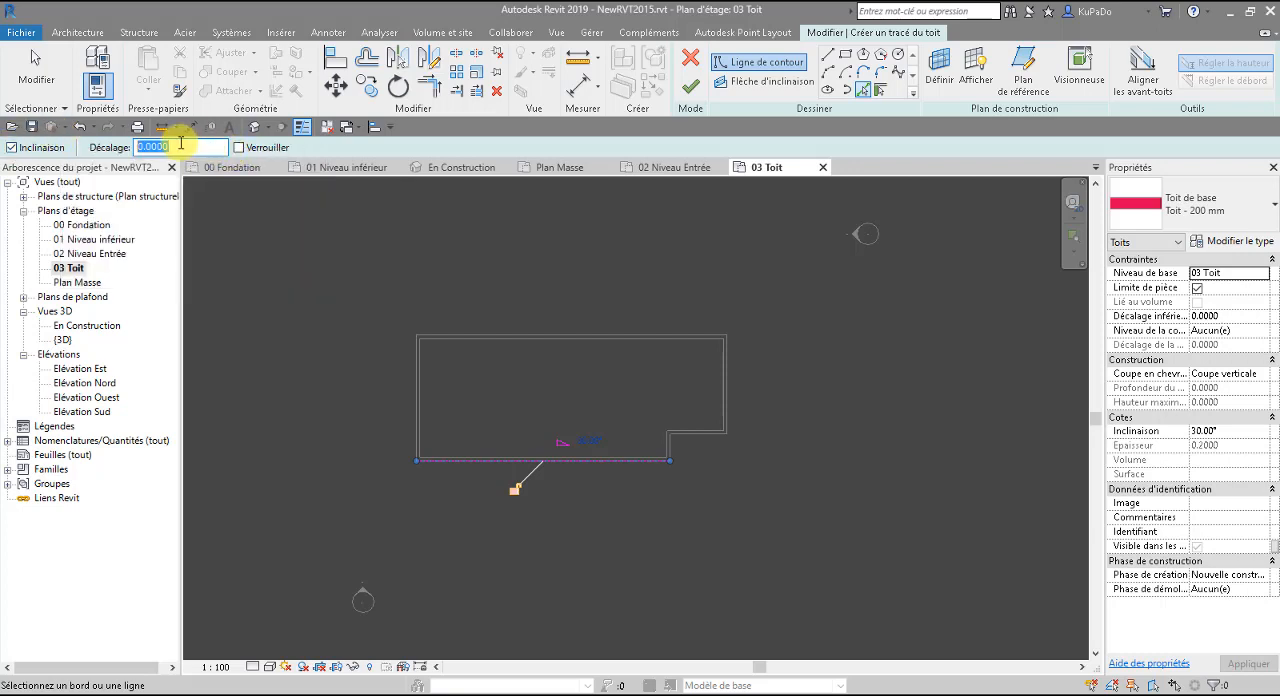
type(".9")
key("Return")
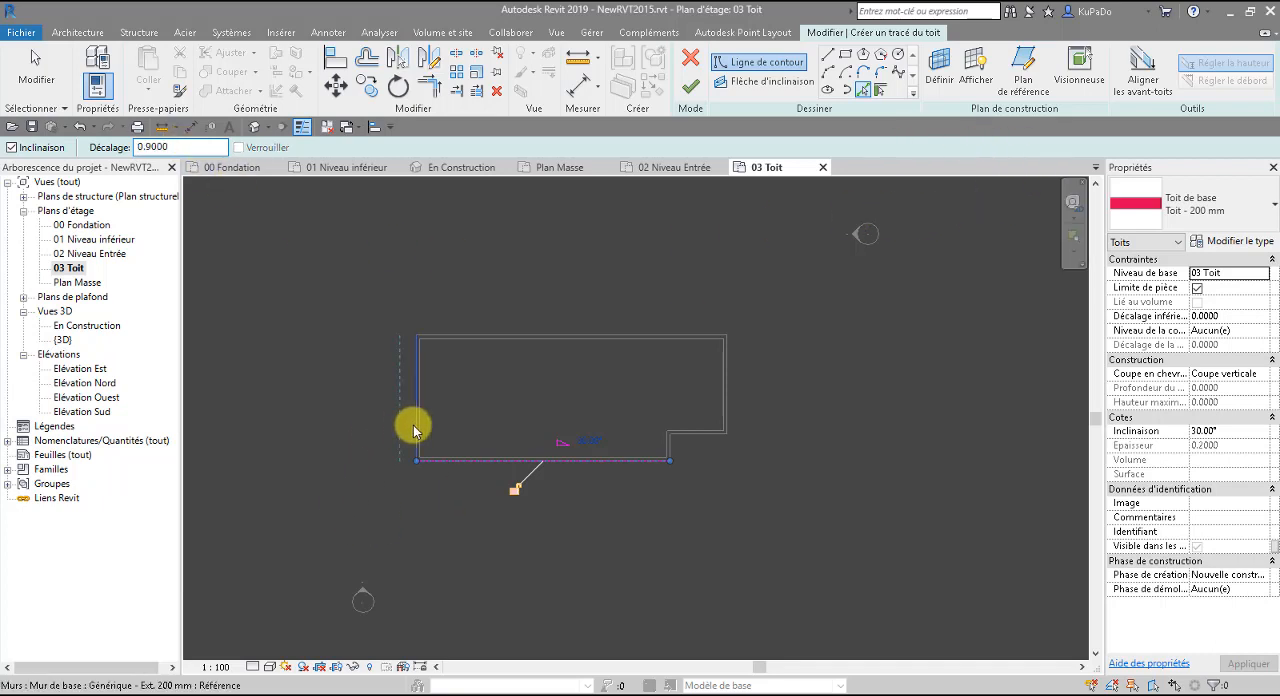
left_click(414, 428)
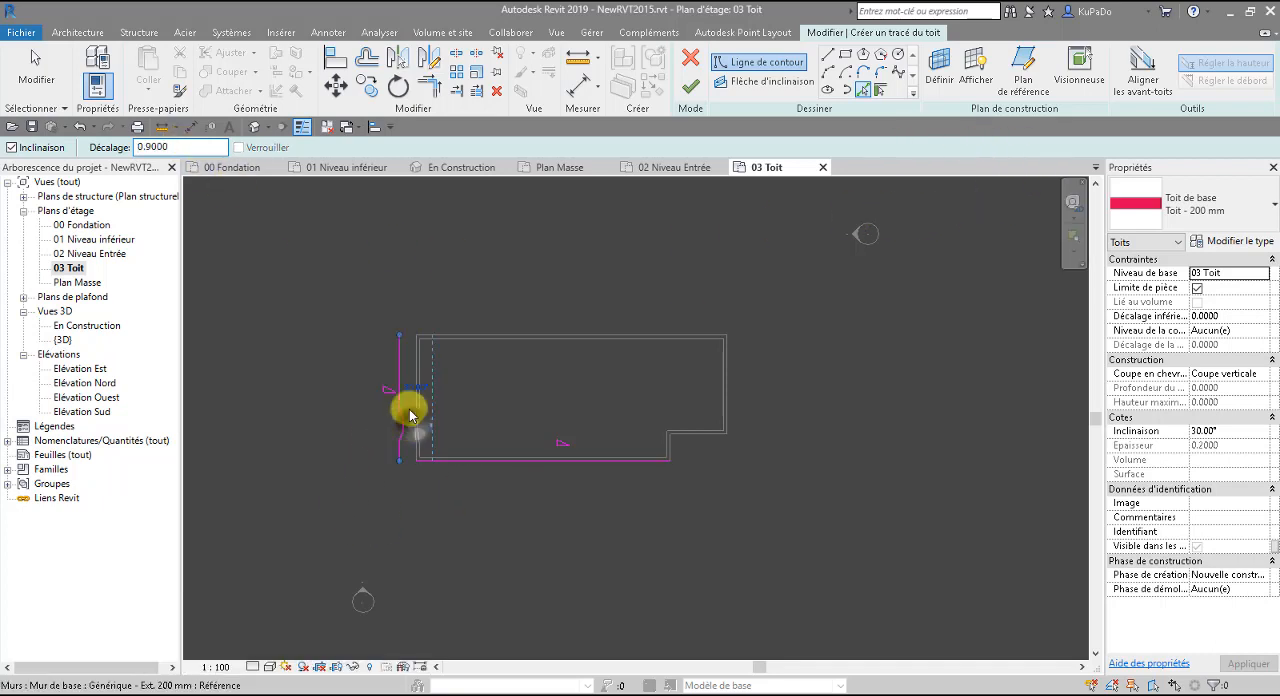
left_click(444, 337)
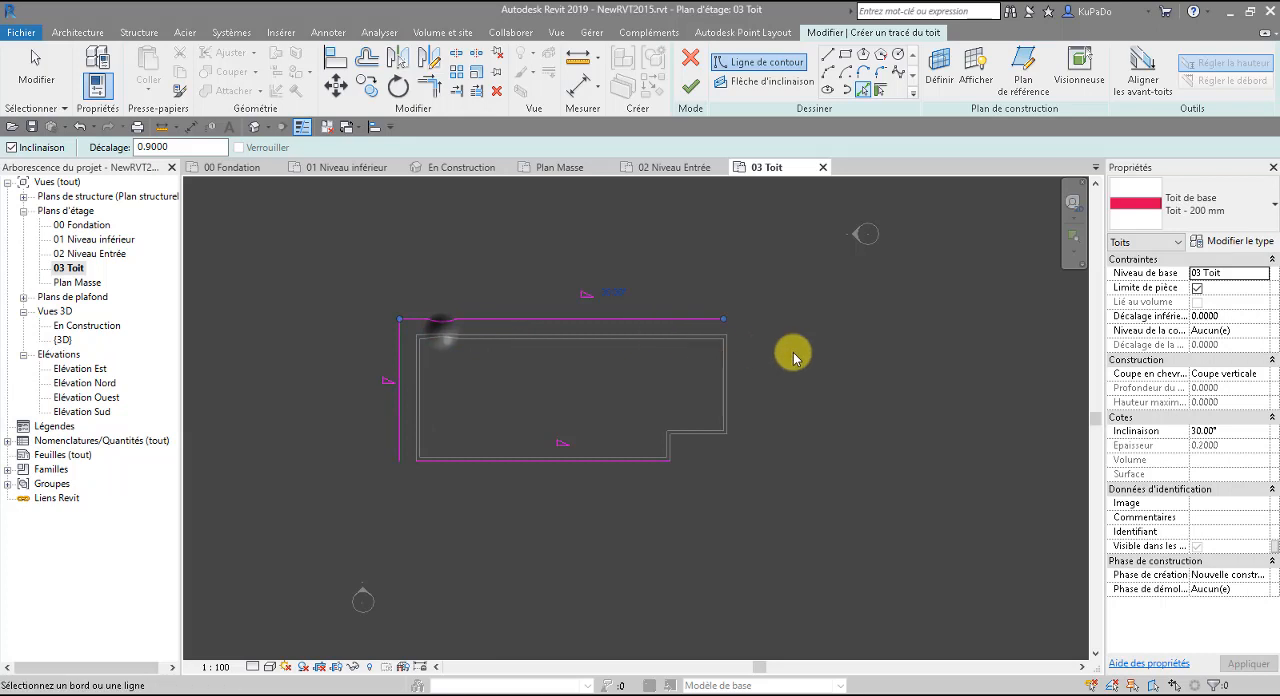
left_click(730, 385)
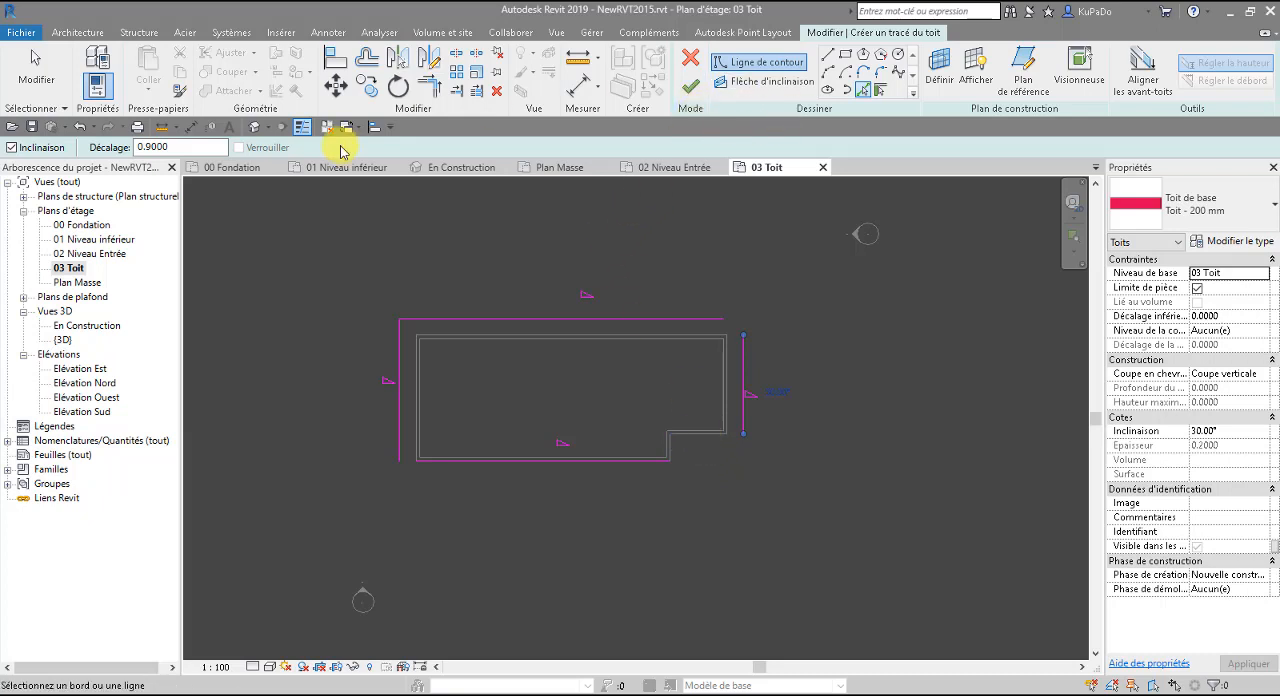
Trim and extend the roof boundary lines at their open corners to form a closed rectangle.
left_click(427, 87)
left_click(428, 460)
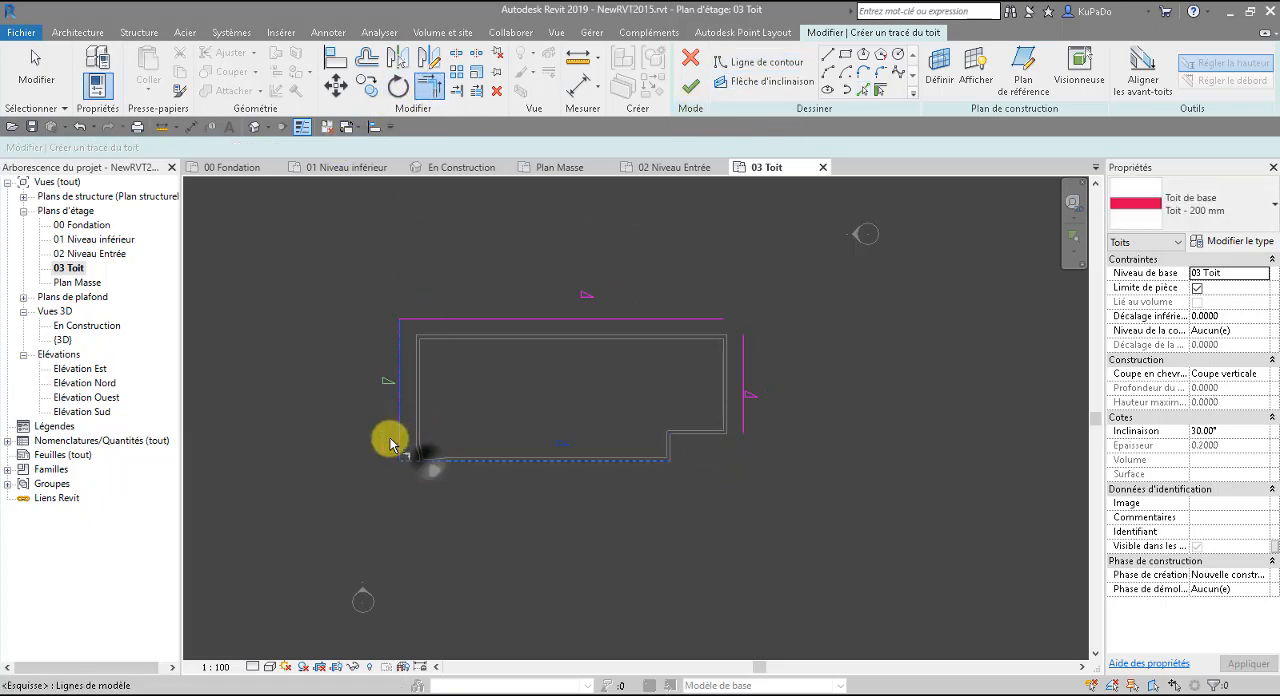
left_click(399, 440)
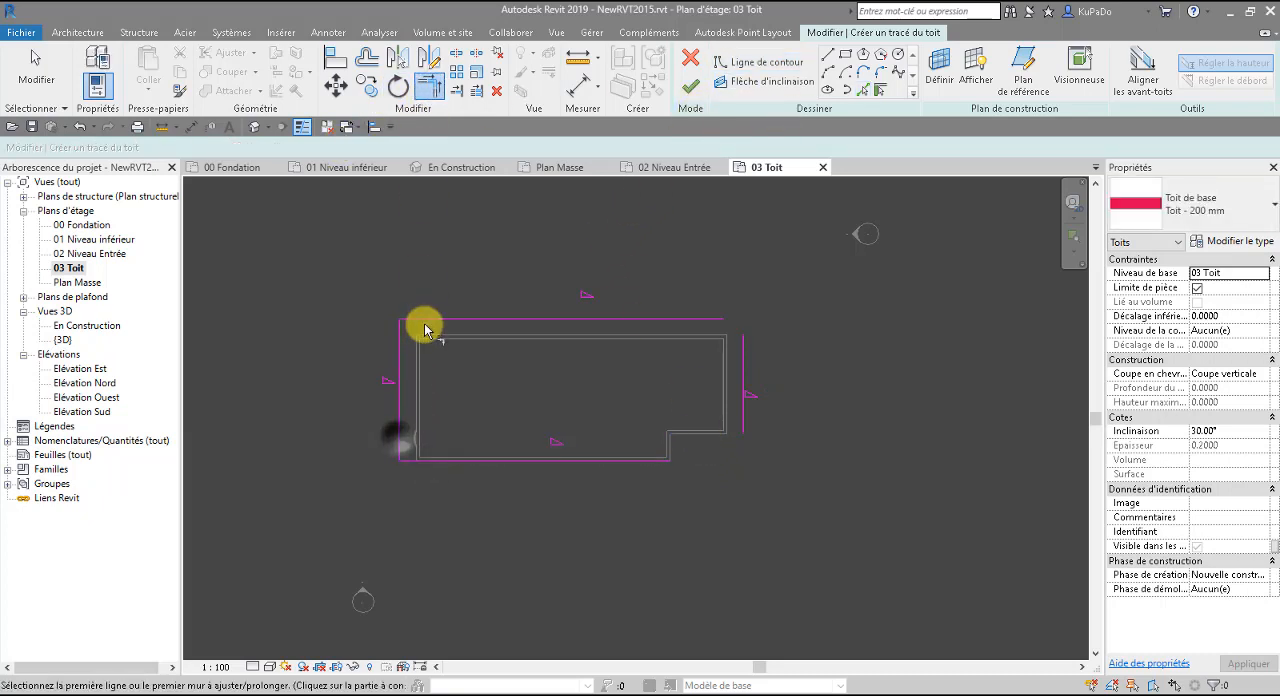
left_click(692, 322)
left_click(743, 373)
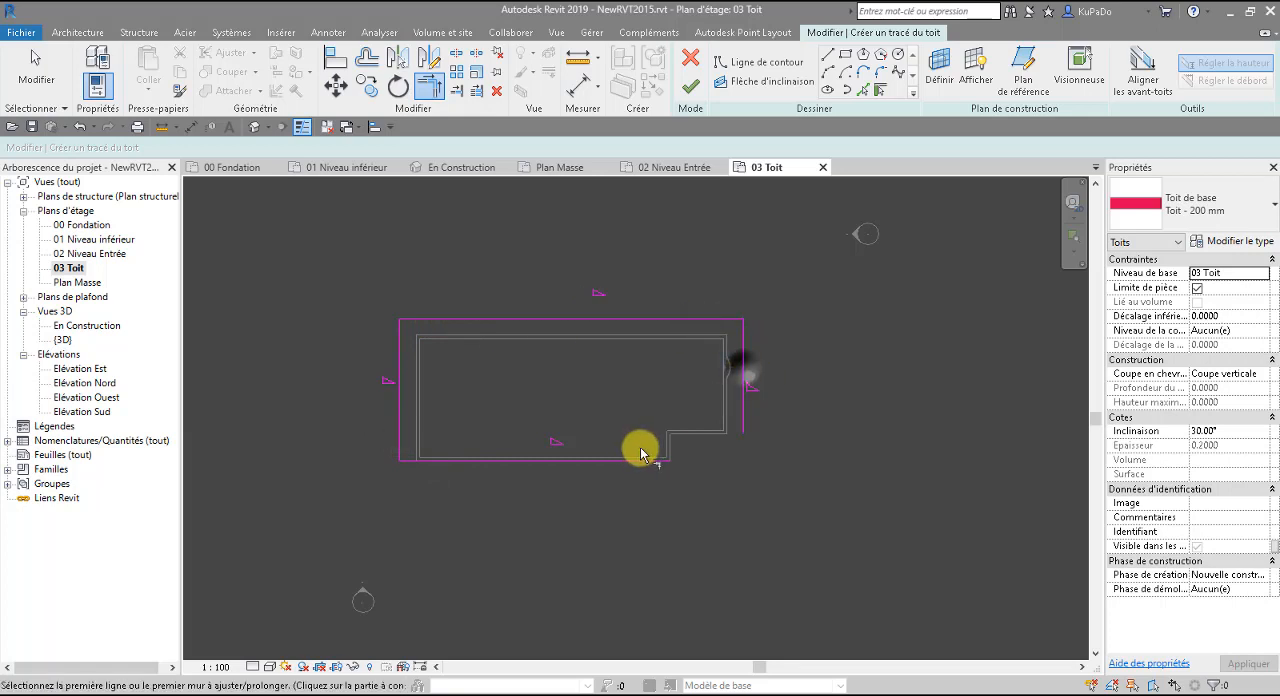
left_click(621, 460)
left_click(744, 424)
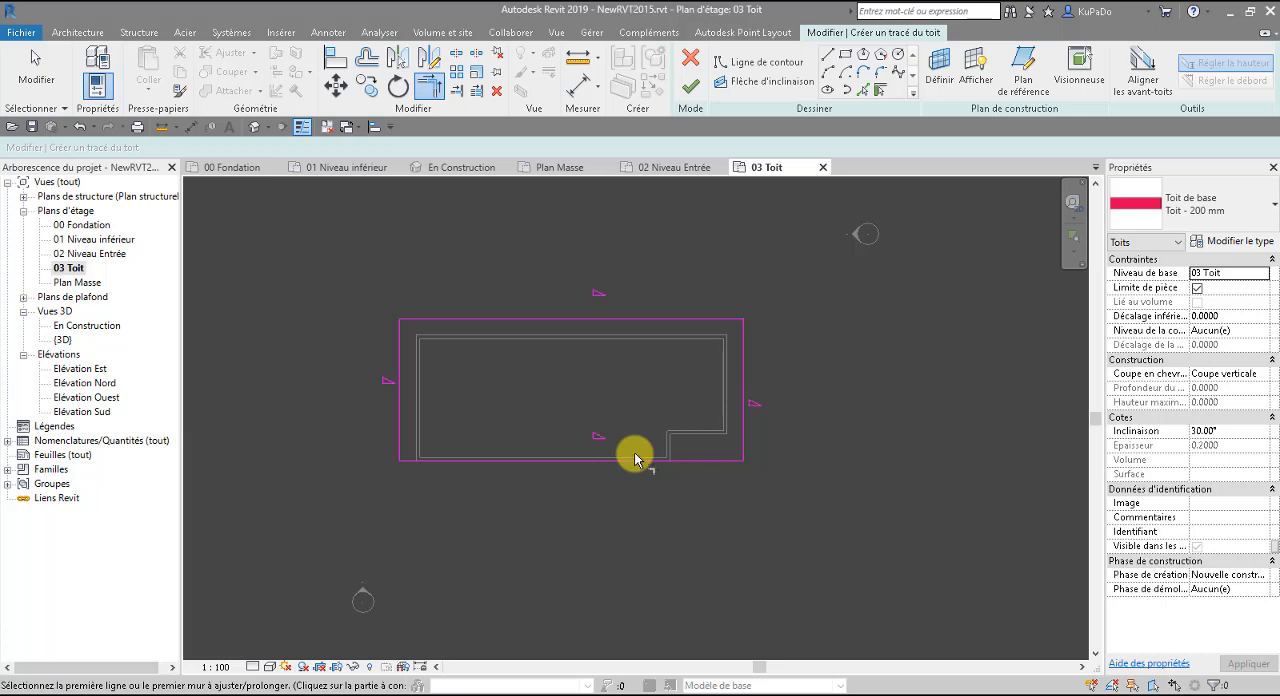
key("Escape")
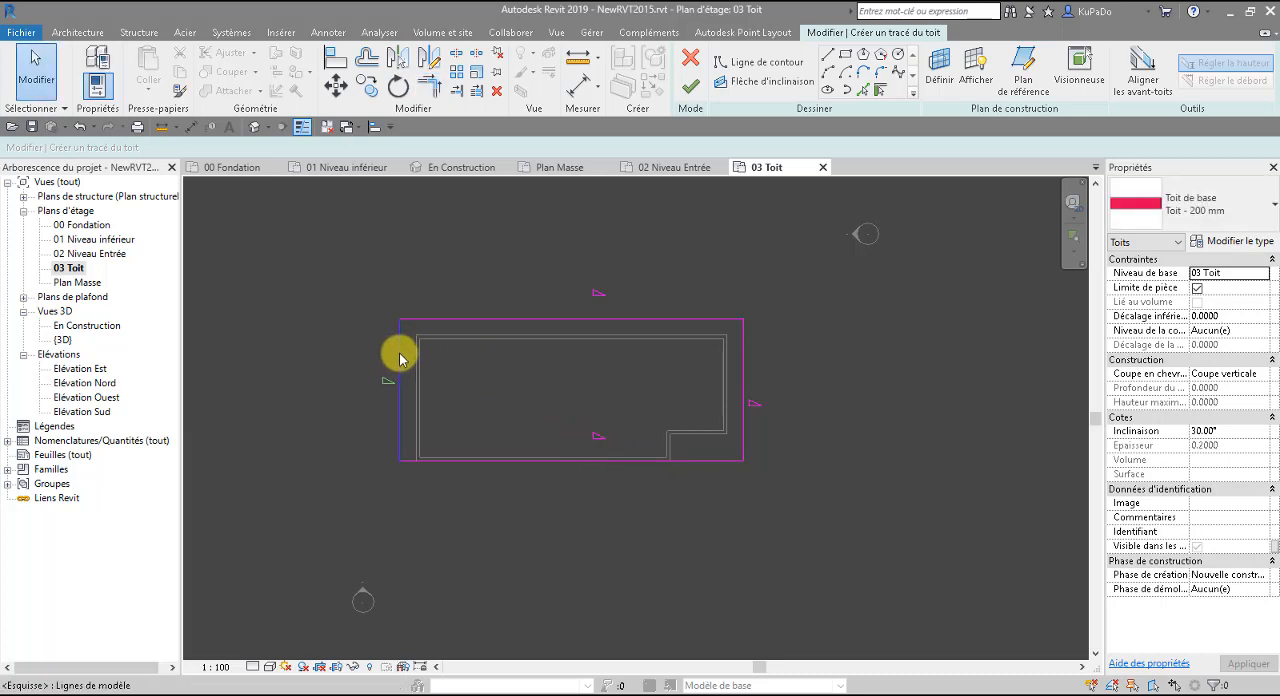
Turn off the slope definition for the west, north and east roof boundary lines, leaving only the south line slope-defining.
left_click(399, 359)
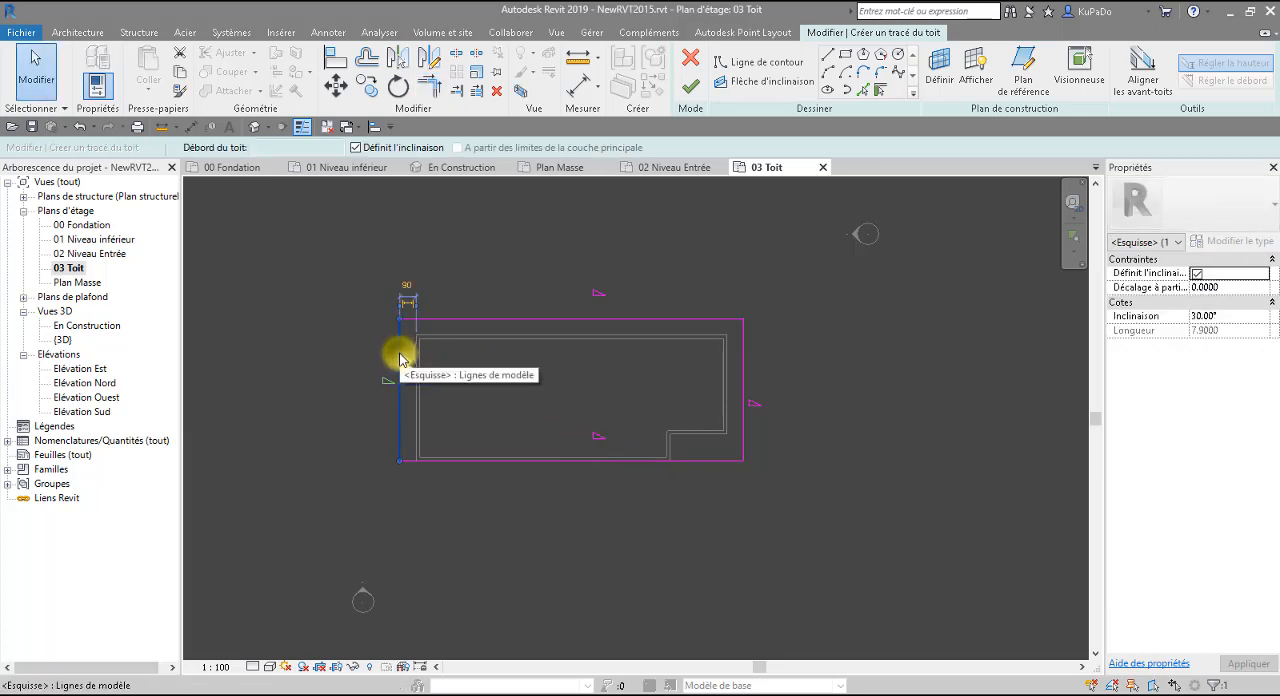
left_click(463, 322, "ctrl")
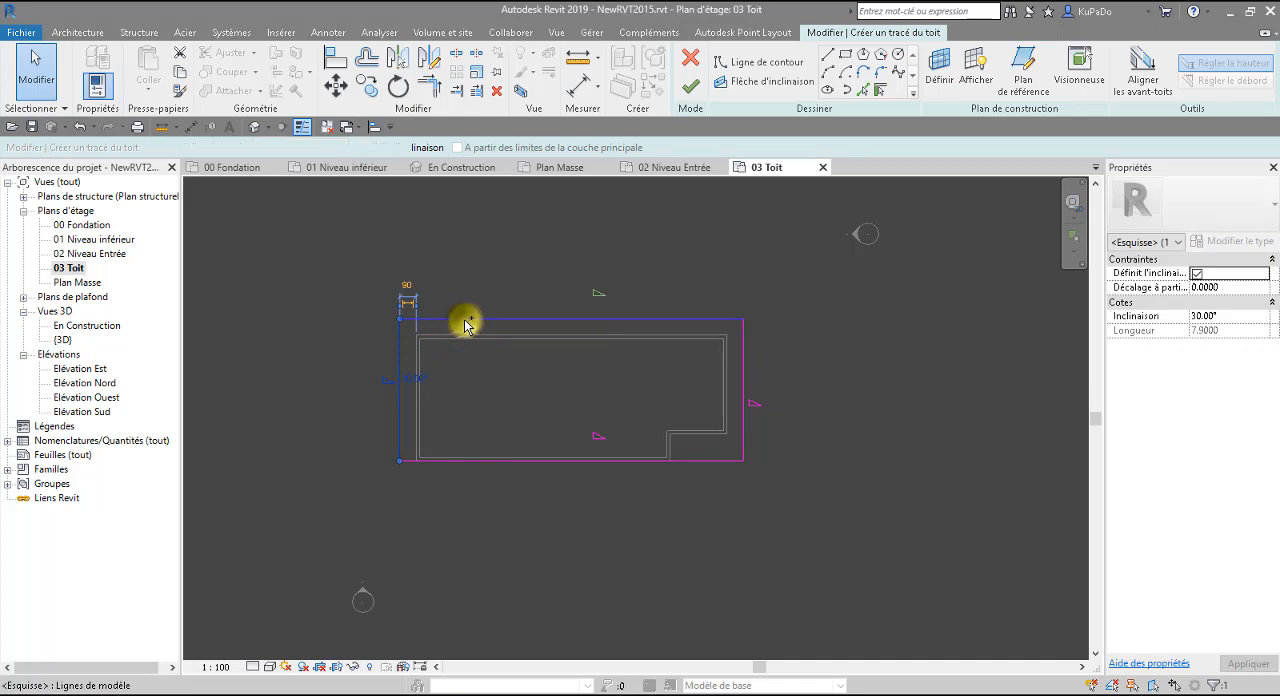
left_click(741, 360, "ctrl")
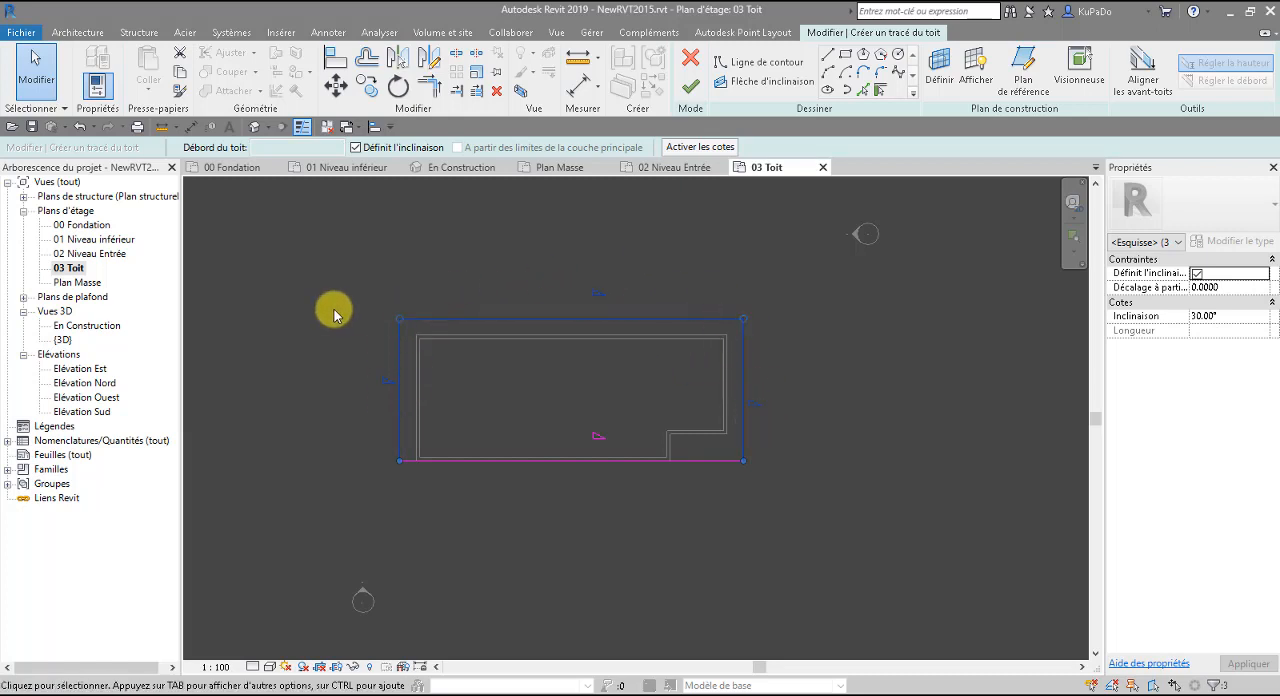
left_click(356, 147)
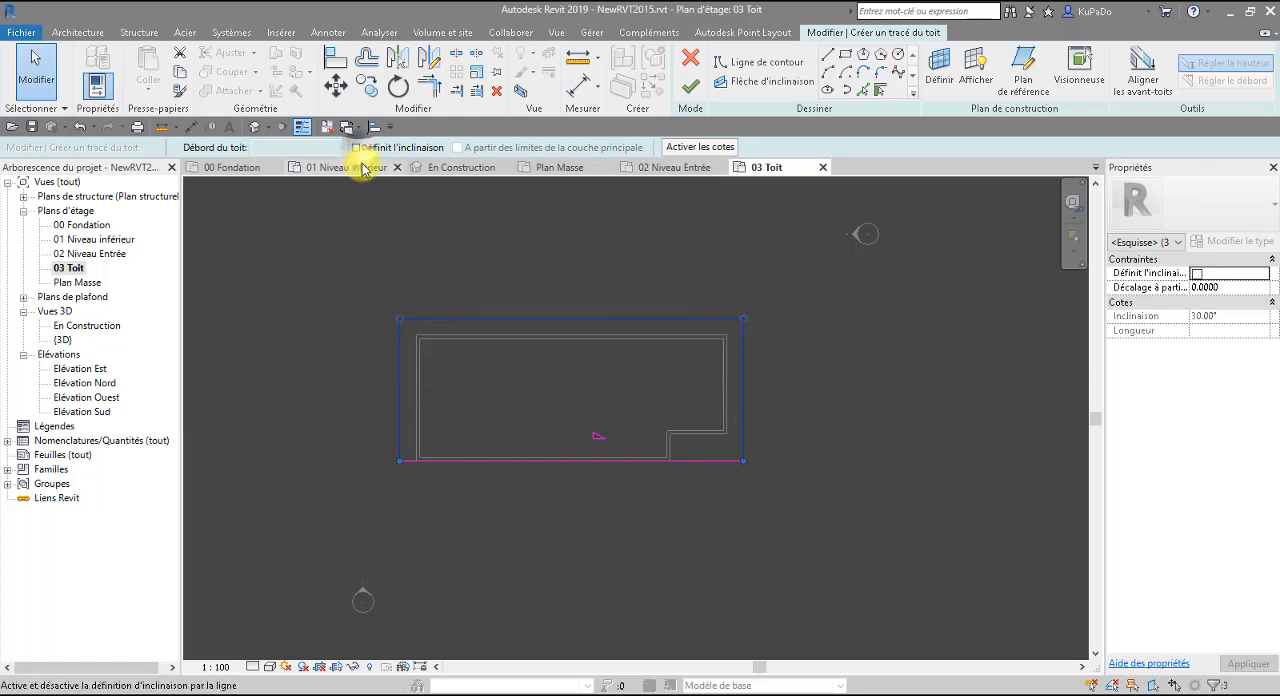
left_click(836, 419)
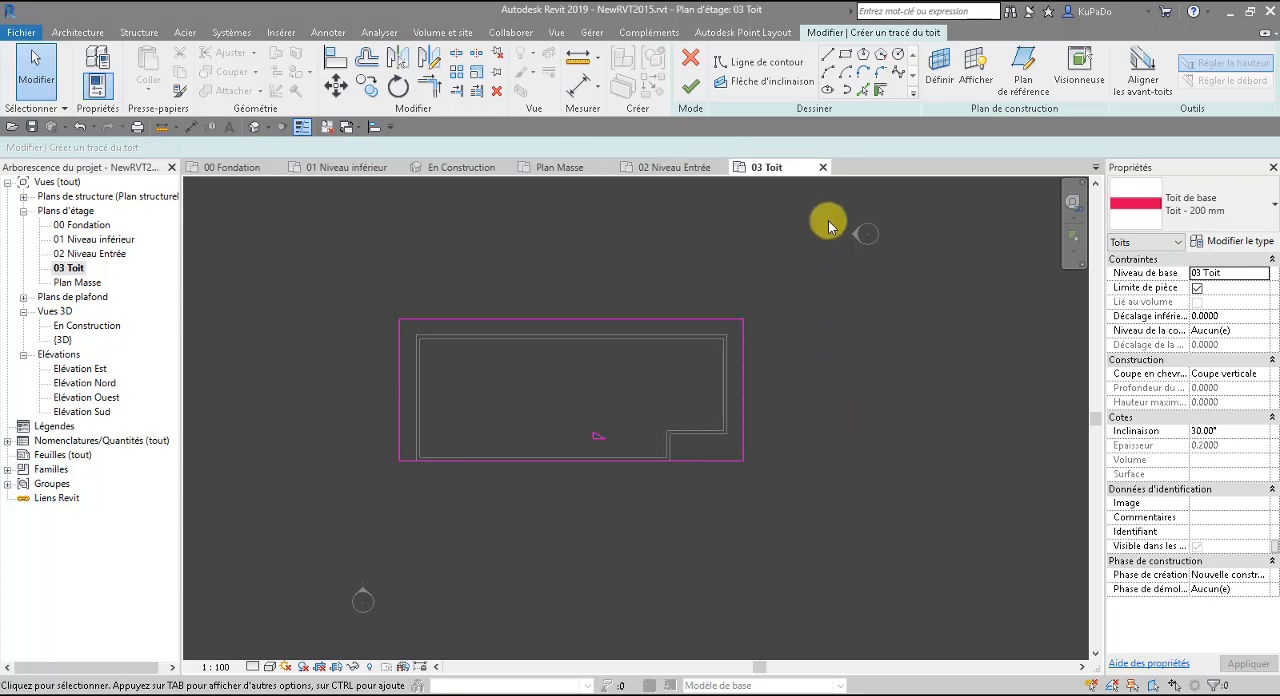
Finish the roof footprint sketch and open the default 3D view.
left_click(691, 87)
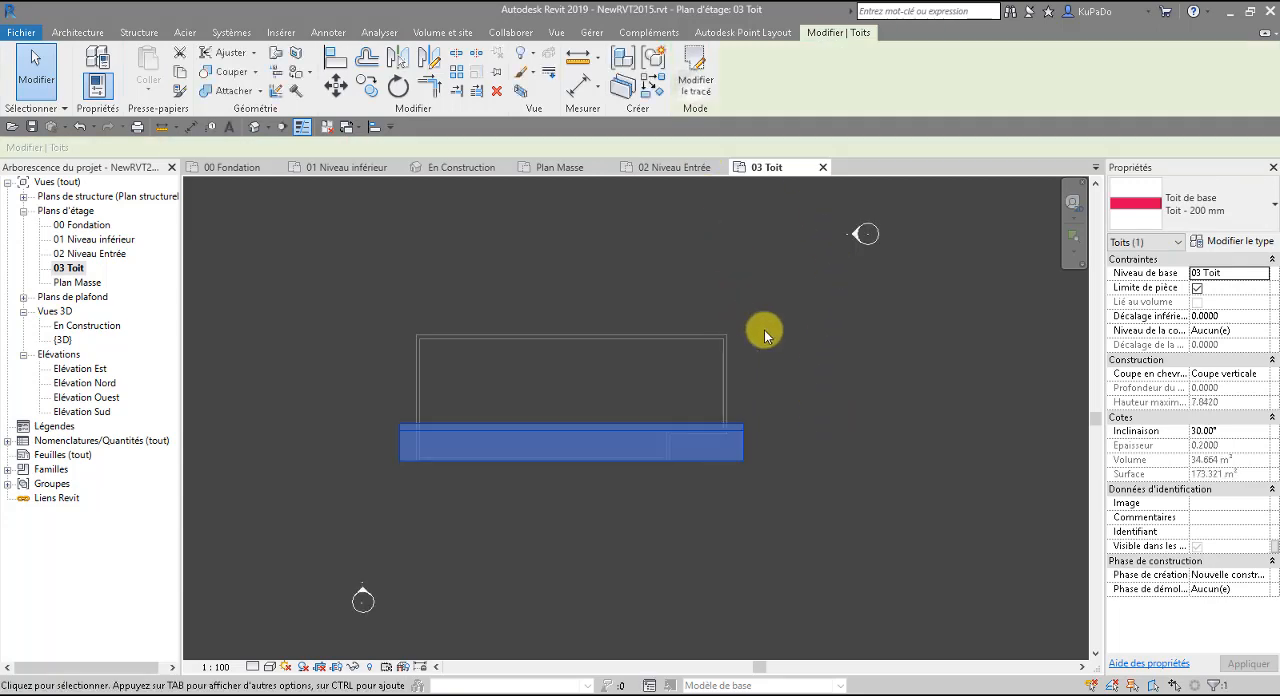
left_click(802, 350)
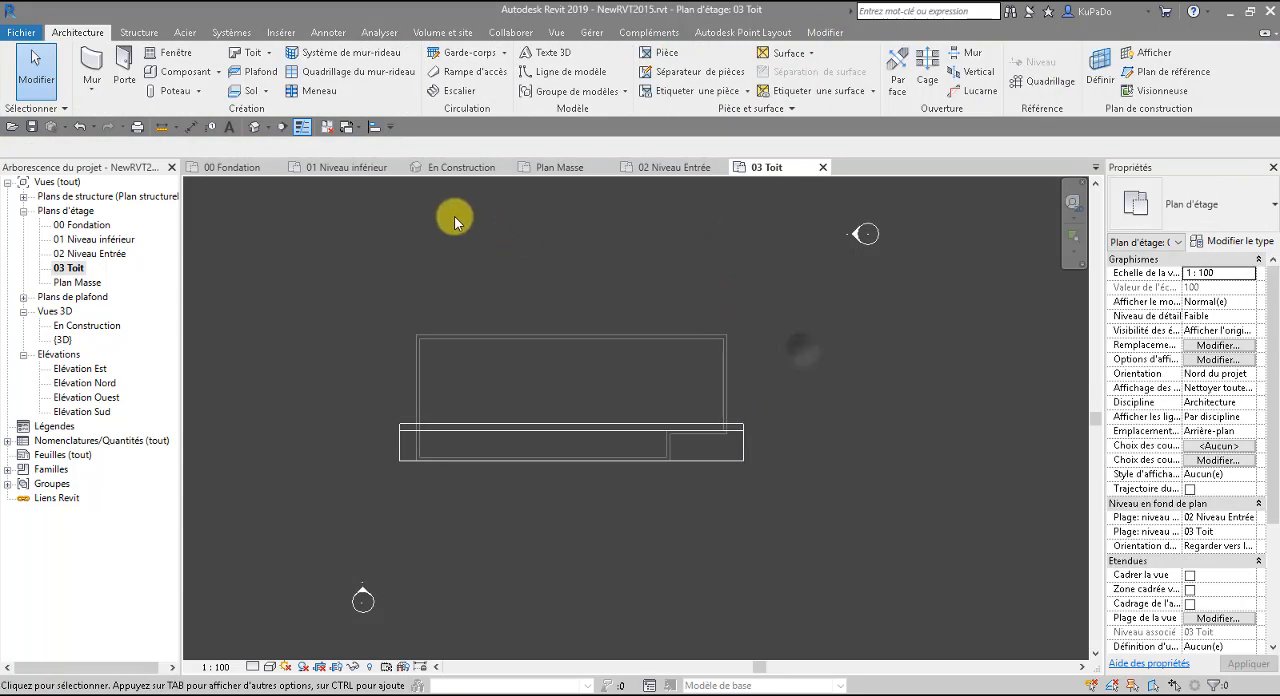
left_click(252, 126)
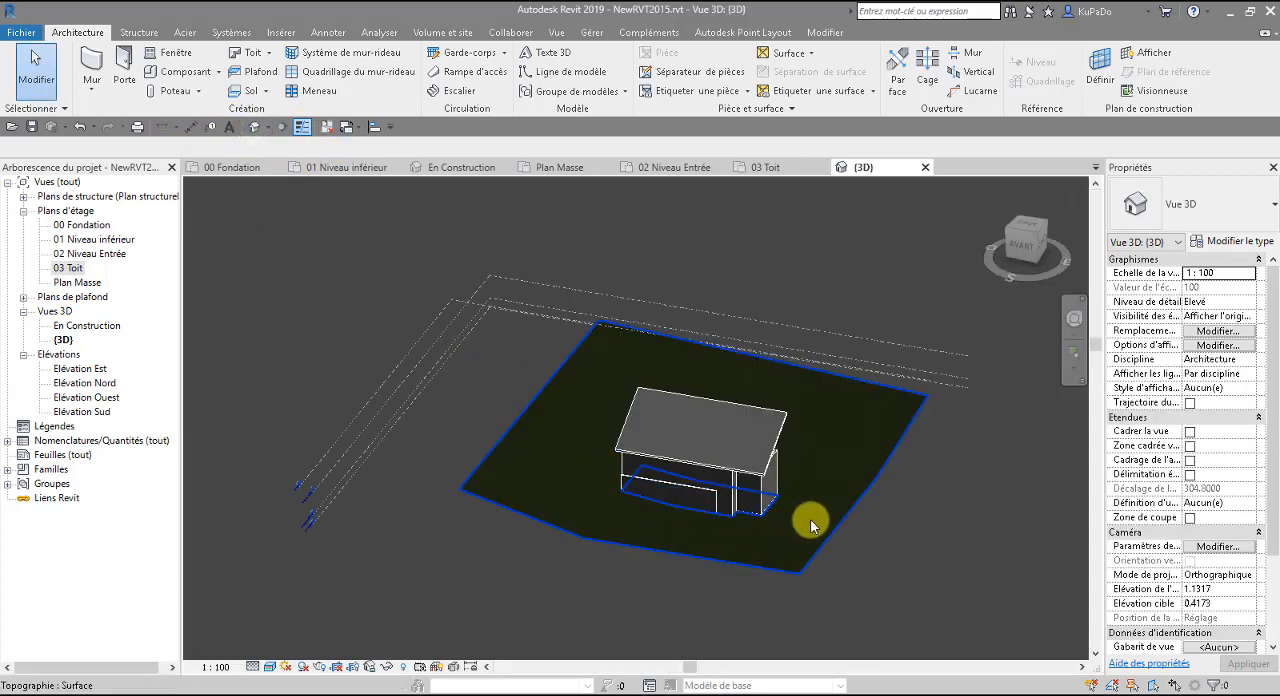
Set the slope of the new roof to 10°.
middle_click_drag(863, 549, 622, 561, "shift")
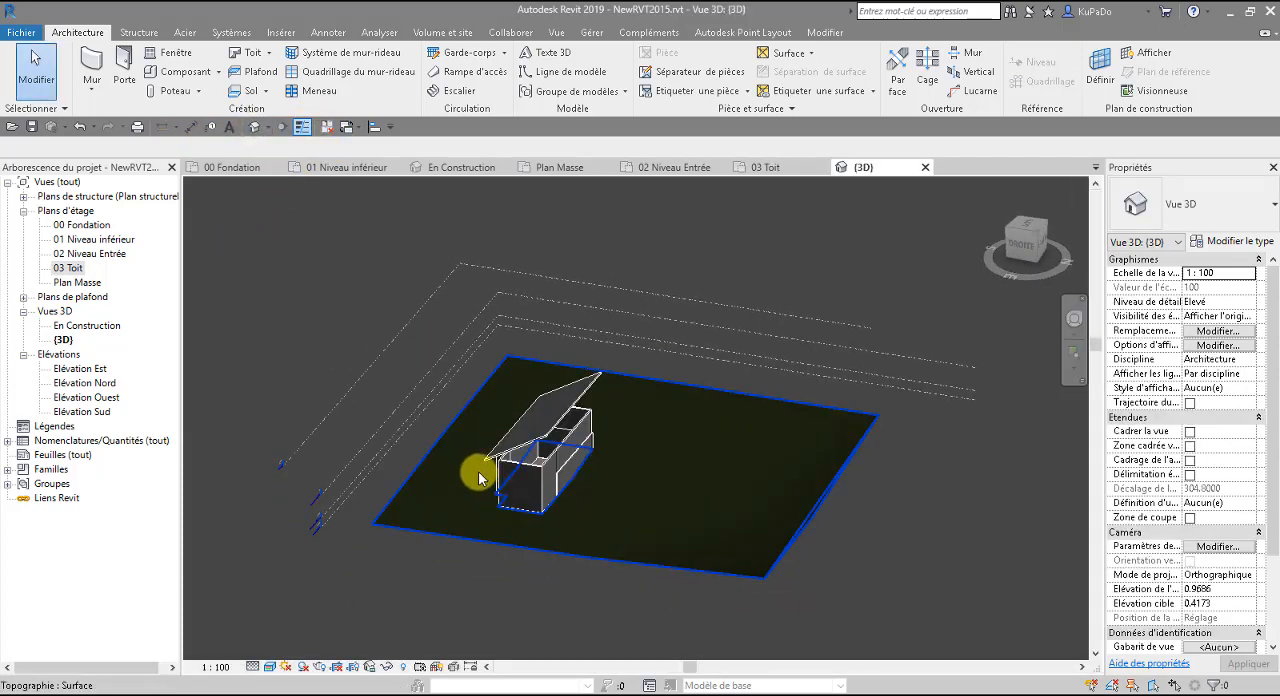
scroll(481, 471, "up", 3)
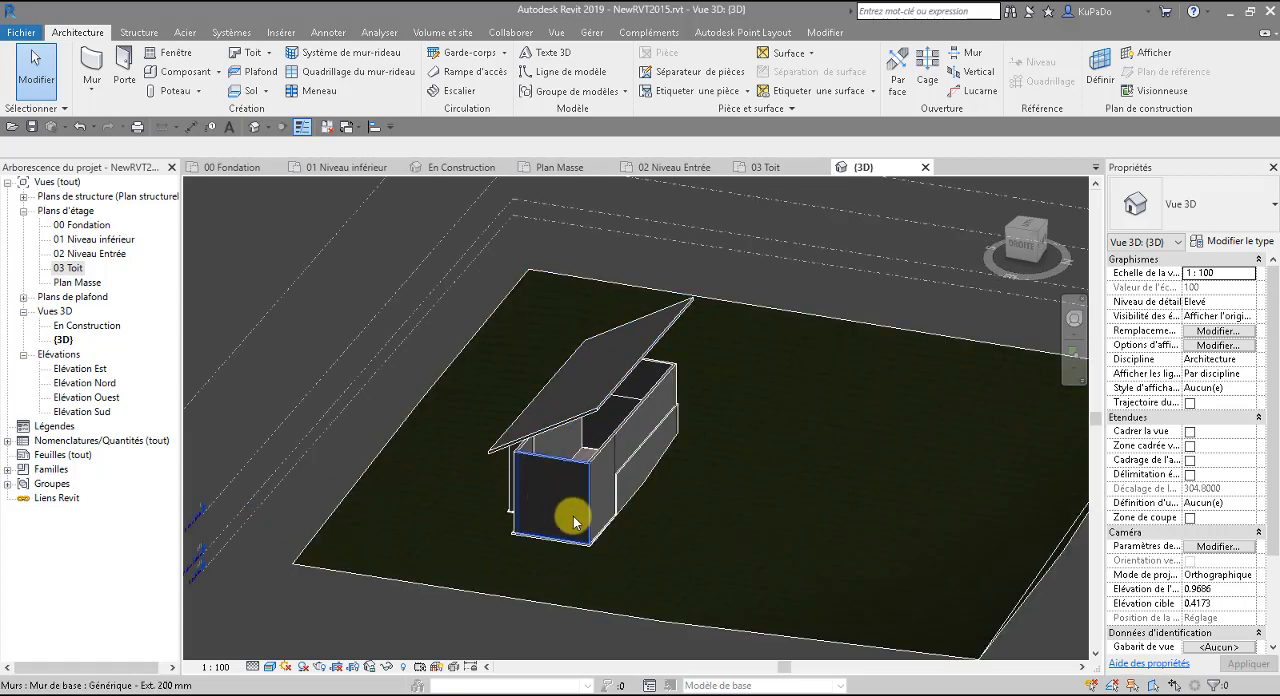
middle_click_drag(574, 517, 752, 520, "shift")
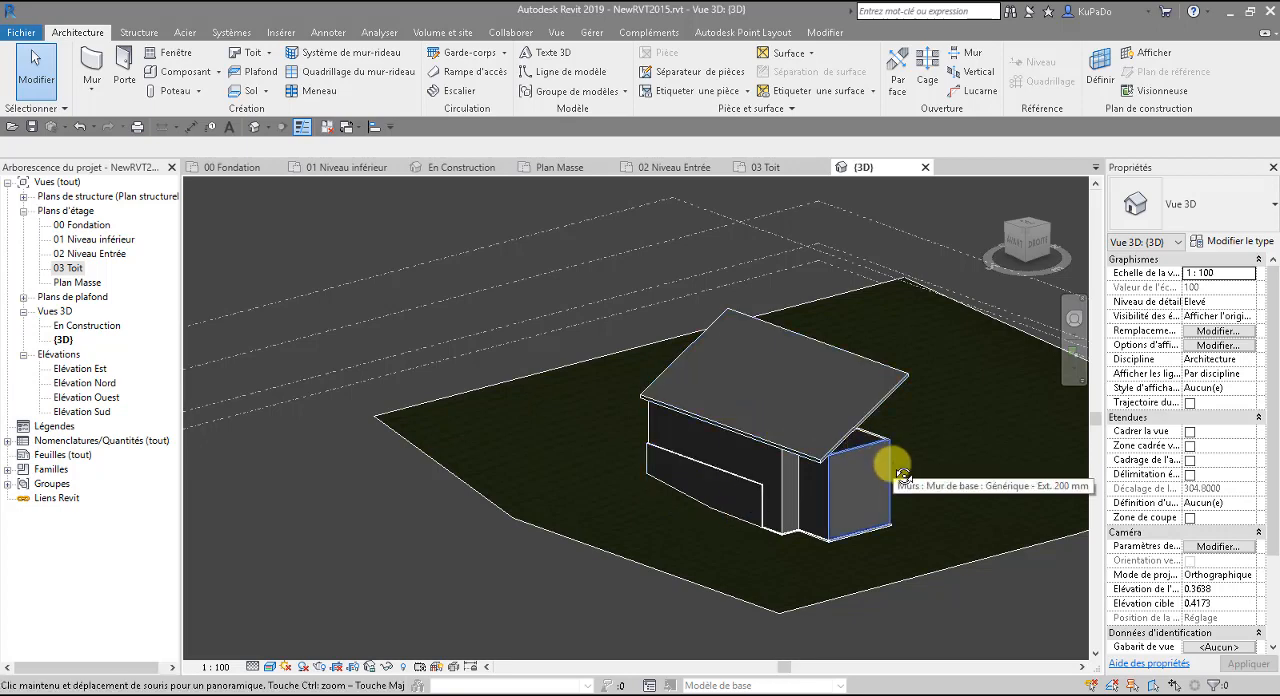
middle_click_drag(894, 545, 740, 431, "shift")
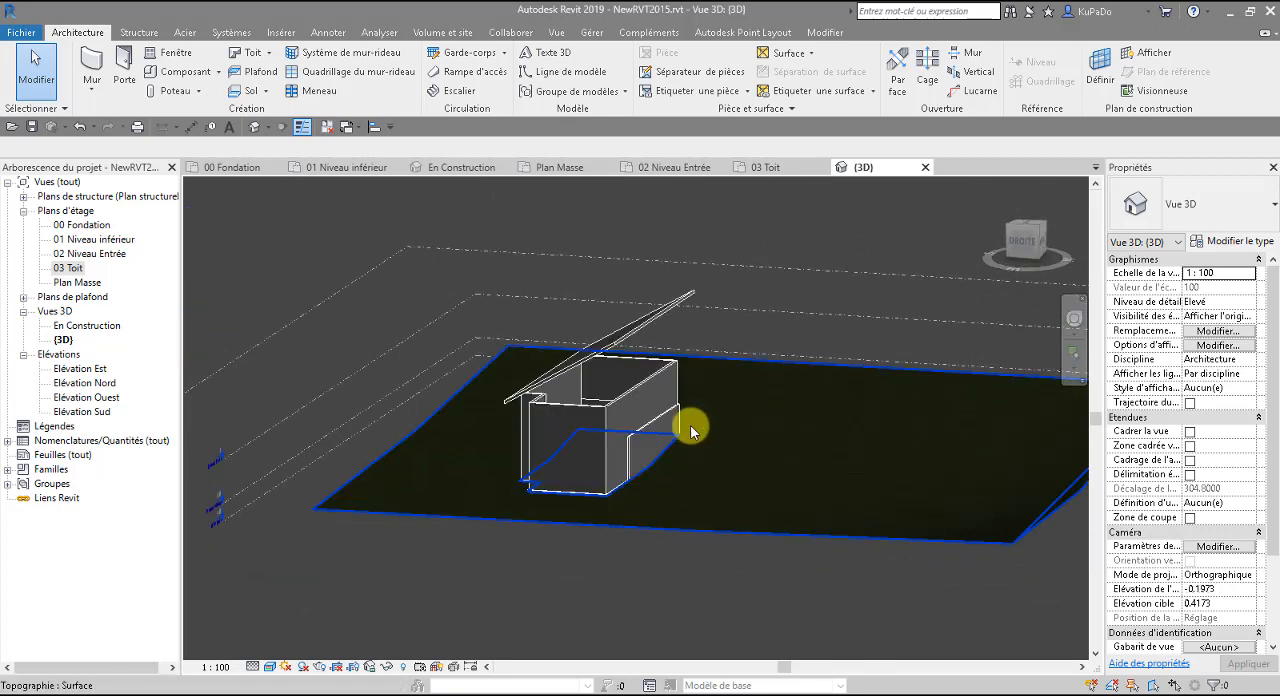
scroll(600, 390, "up", 4)
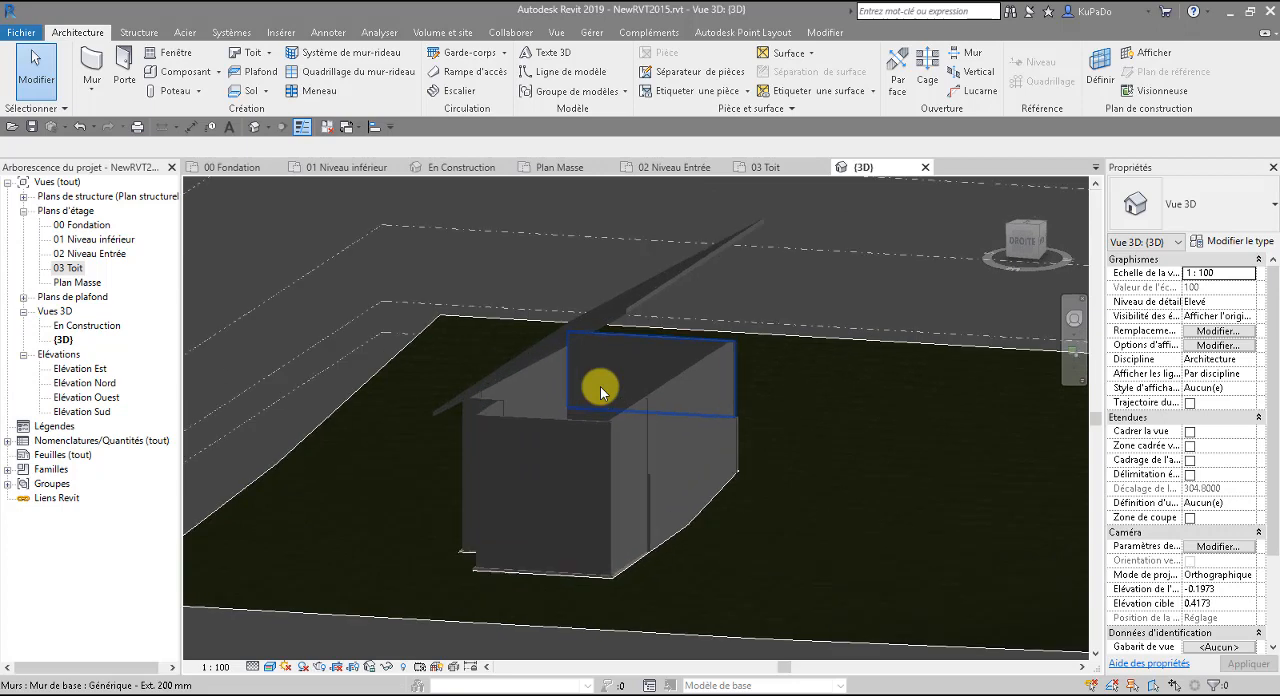
left_click(674, 280)
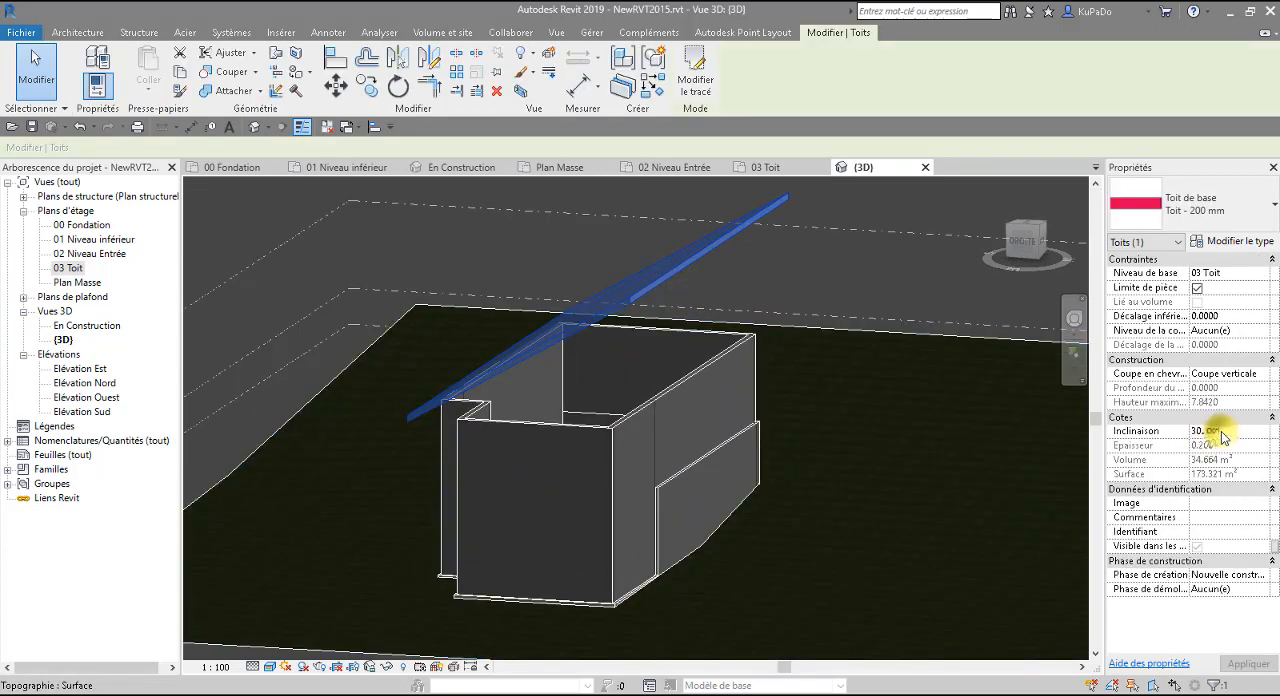
left_click(1146, 432)
type("10")
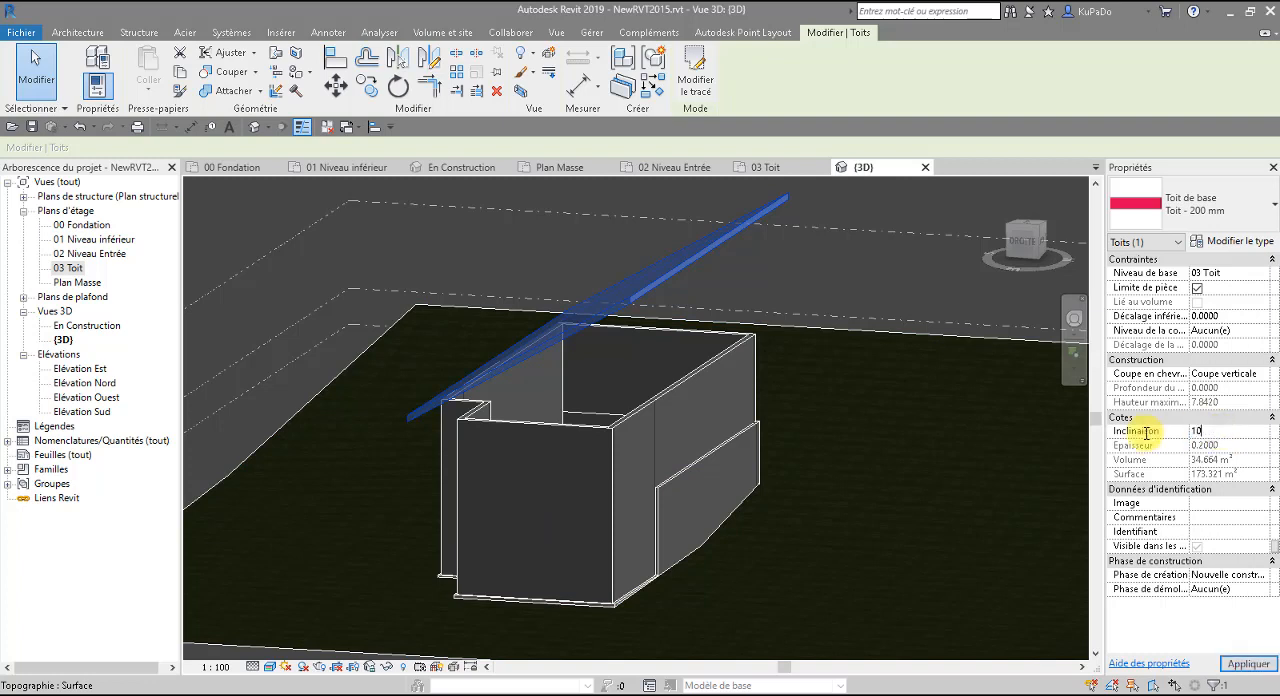
key("Return")
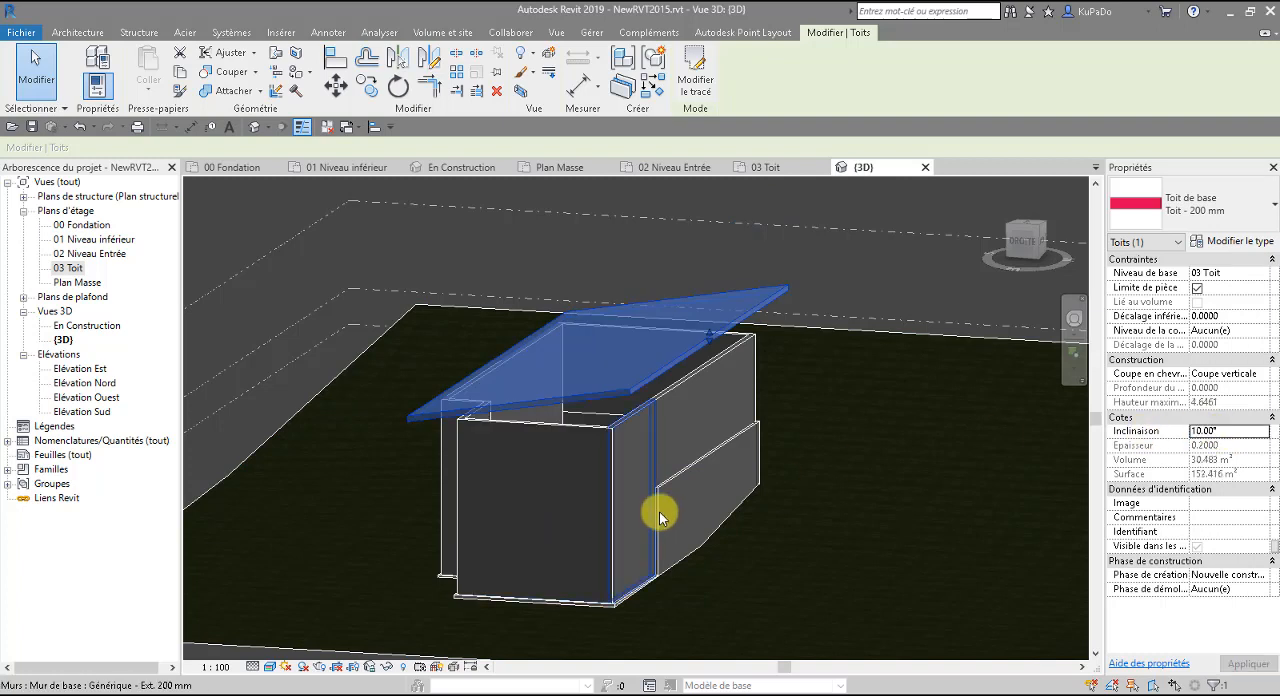
Set the building pad's height offset from the 00 Fondation level to 0.
middle_click_drag(727, 587, 663, 586, "shift")
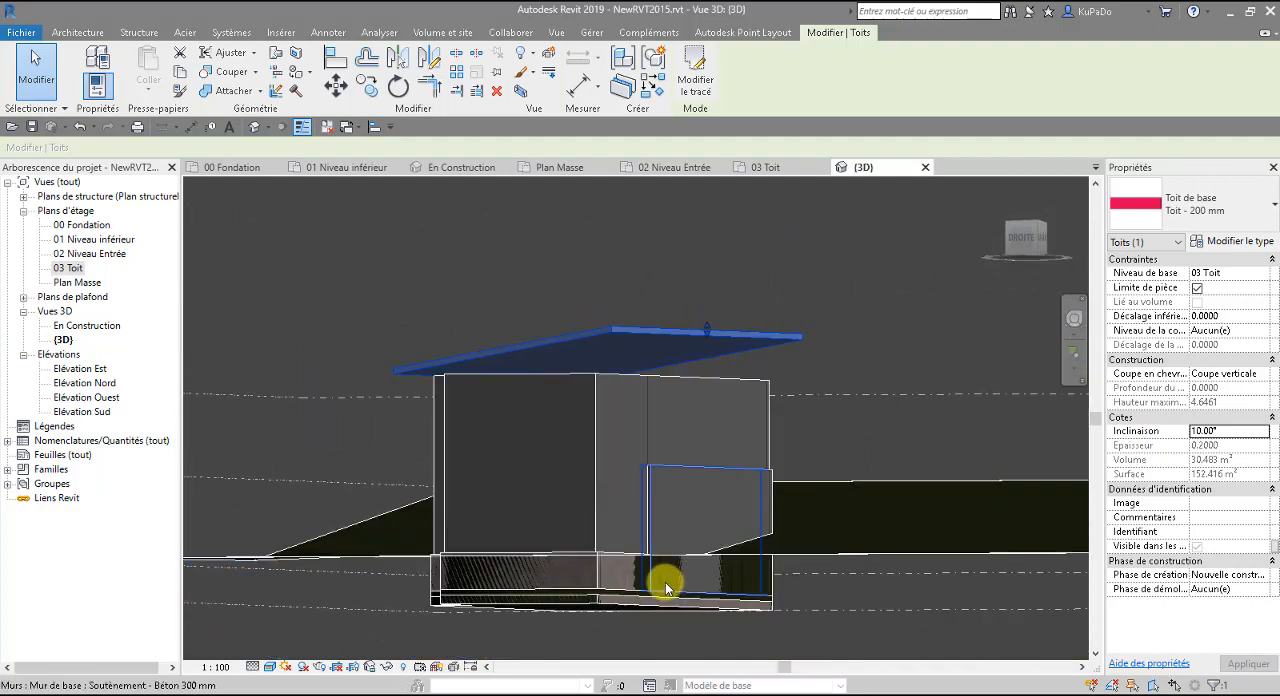
left_click(622, 606)
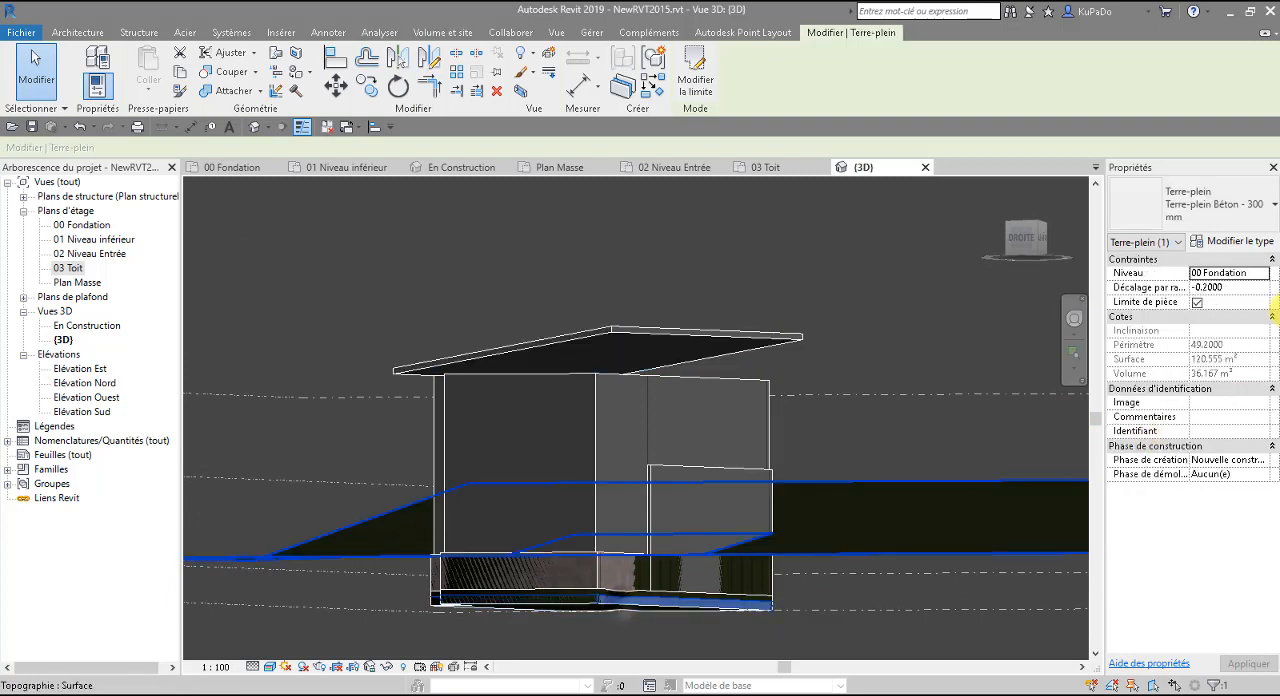
left_click(1218, 288)
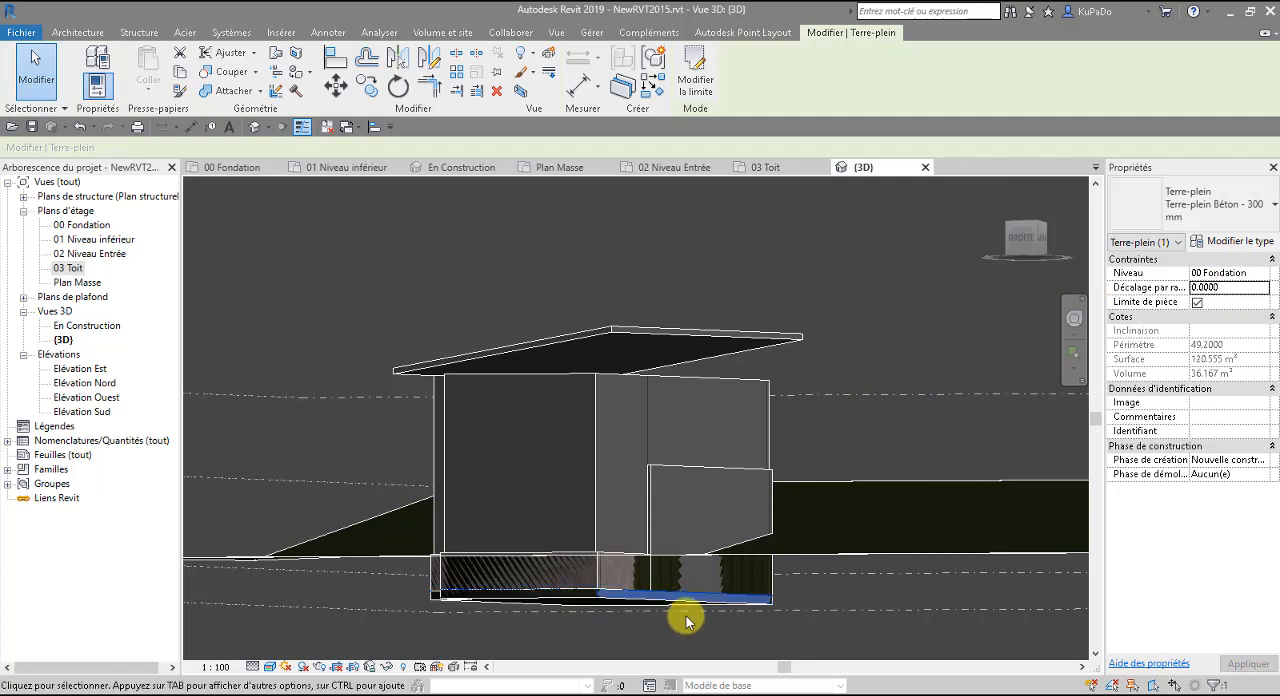
left_click(823, 636)
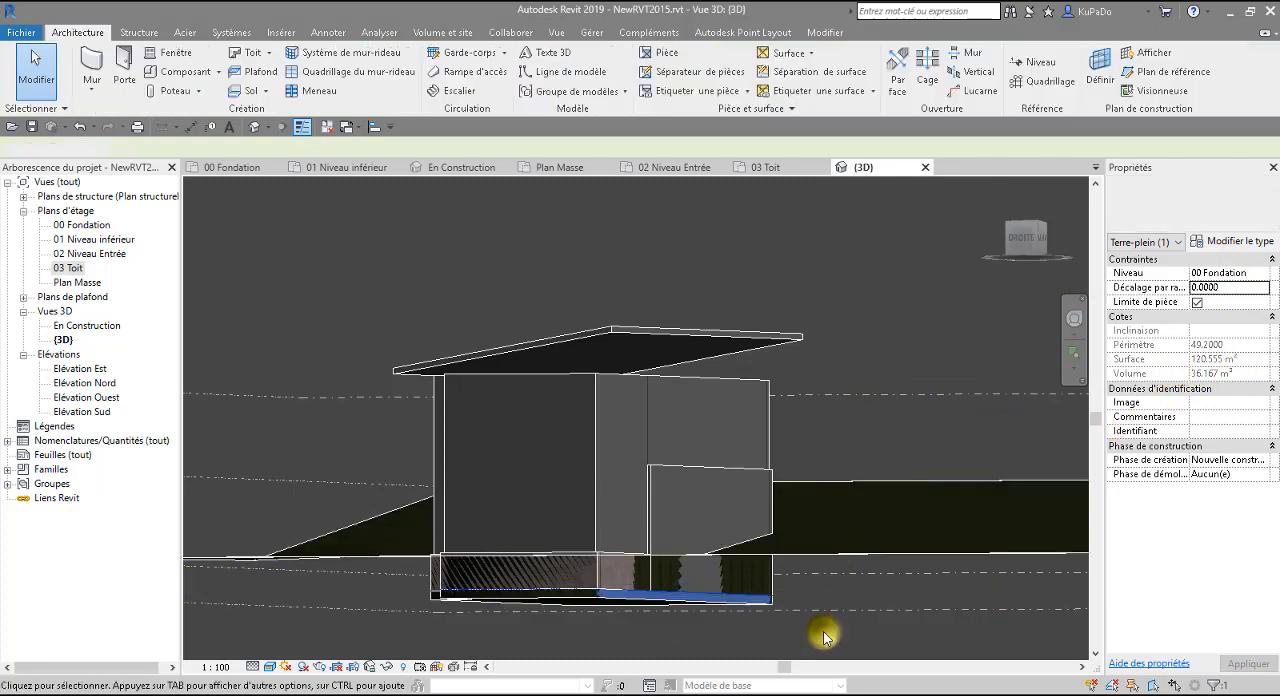
Examine in 3D how the building pad sits relative to the 00 Fondation level, the foundation walls and the house above.
left_click(718, 601)
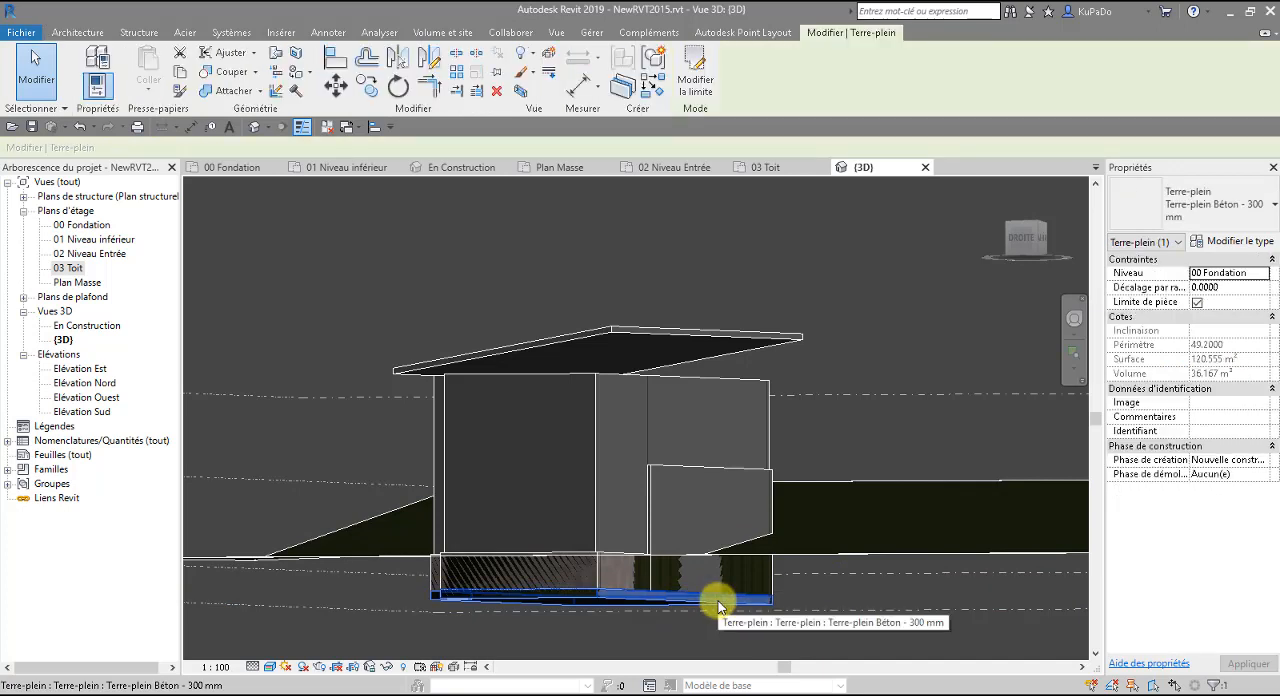
scroll(660, 618, "down", 4)
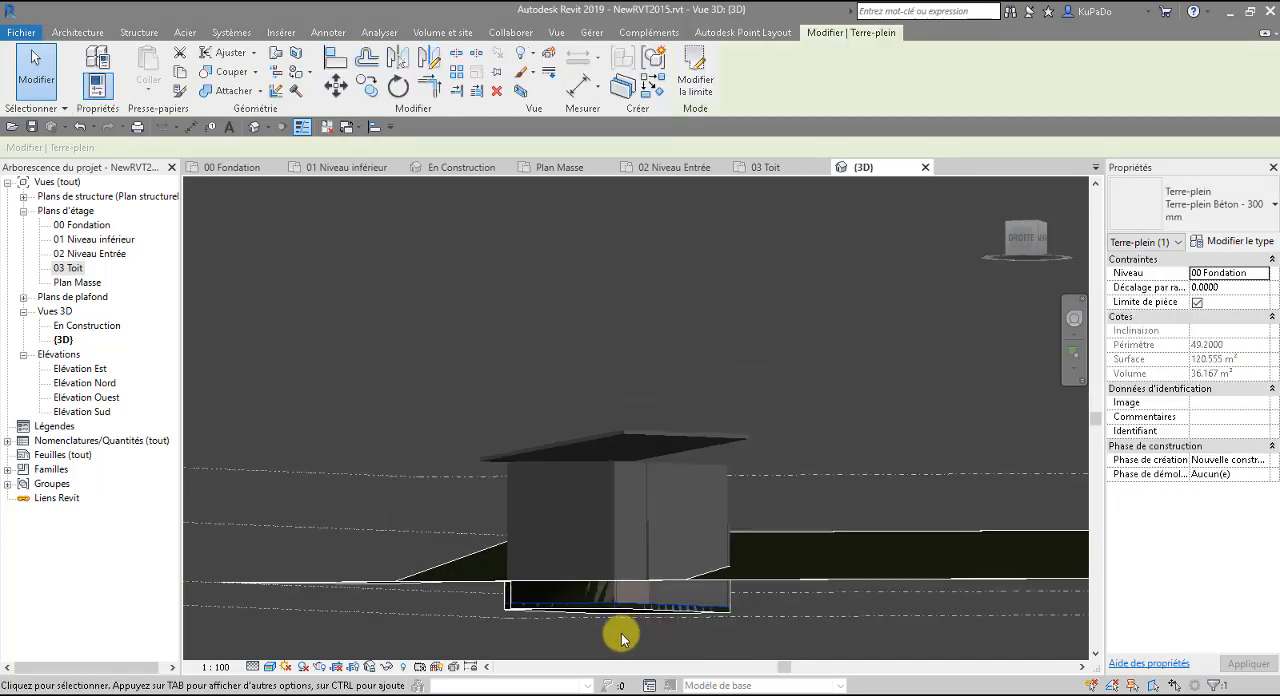
middle_click_drag(640, 656, 891, 522, "shift")
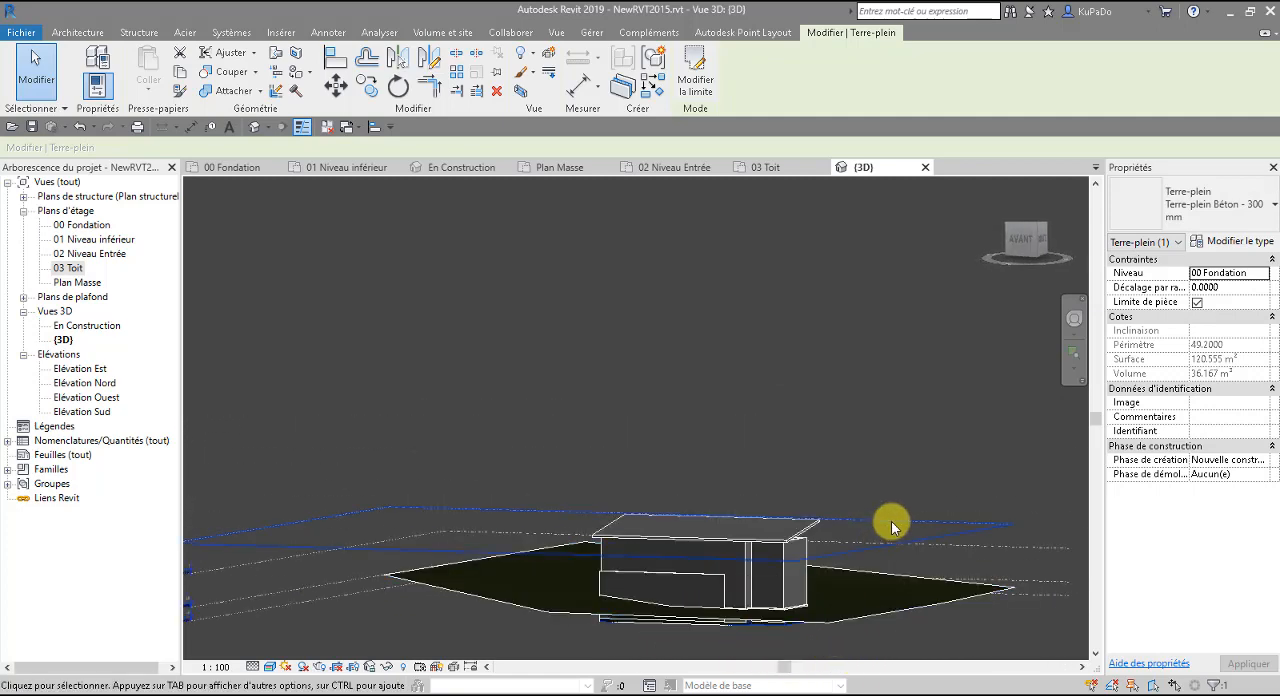
left_click(342, 601)
scroll(764, 644, "up", 5)
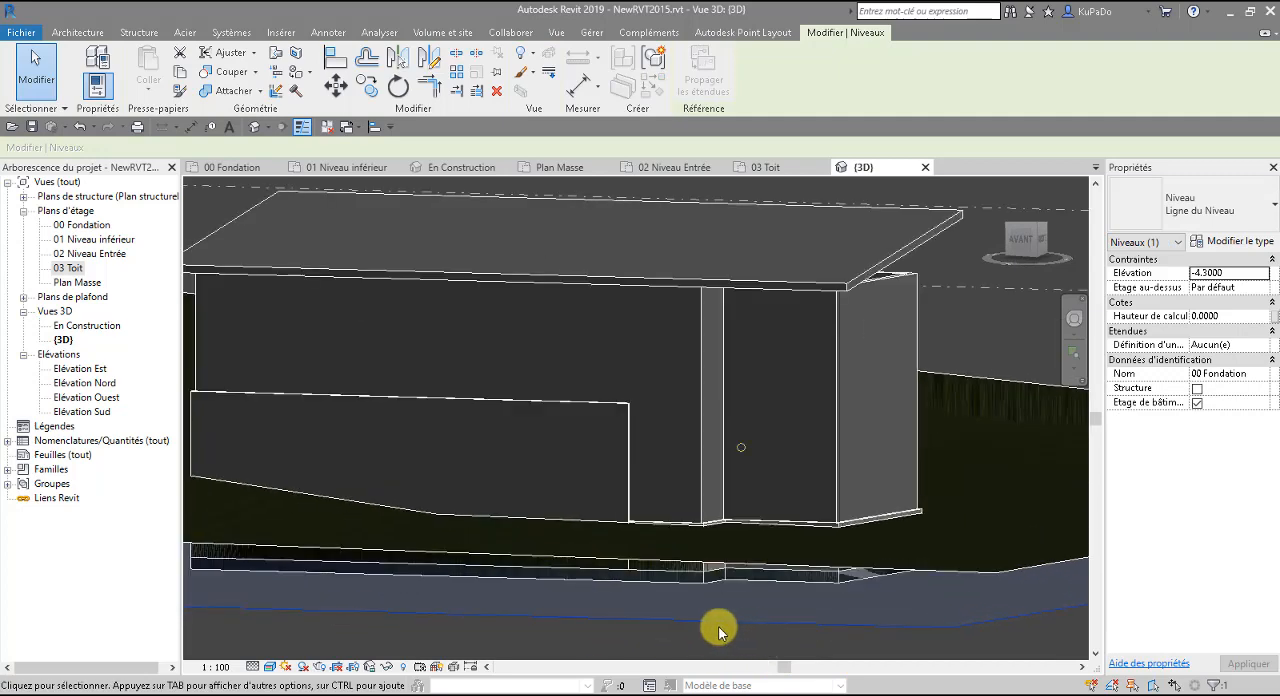
scroll(550, 614, "down", 5)
scroll(681, 628, "up", 2)
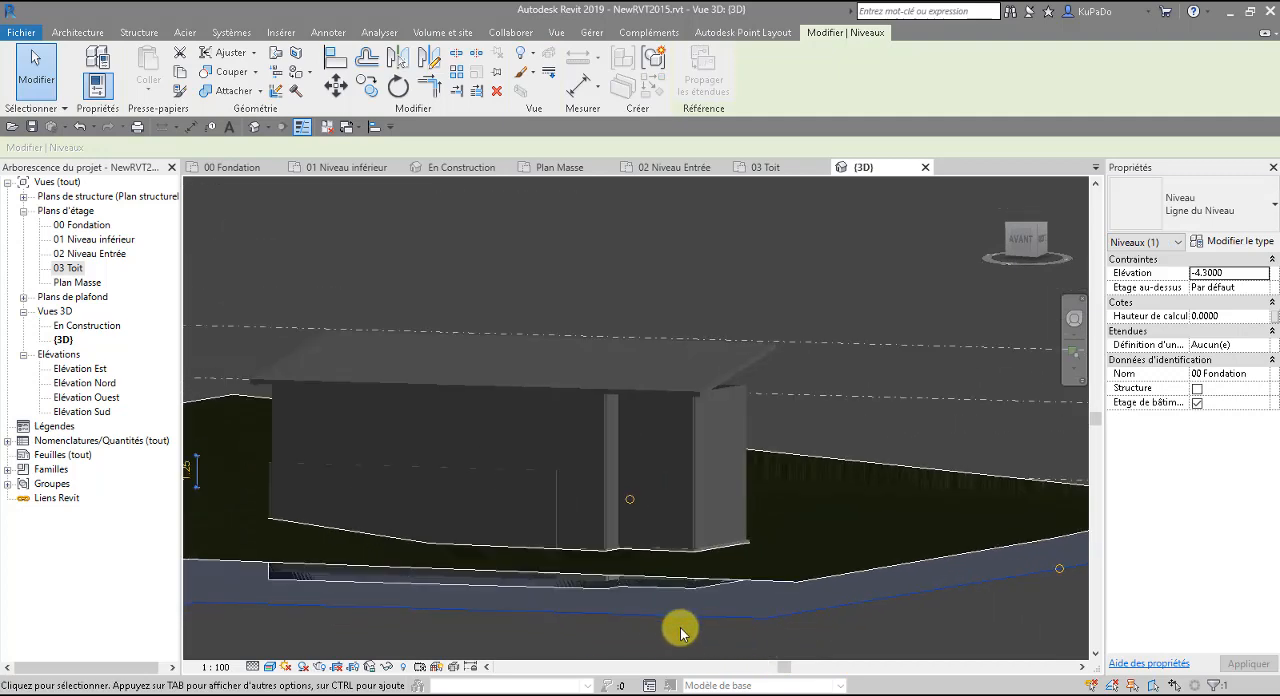
scroll(680, 630, "up", 4)
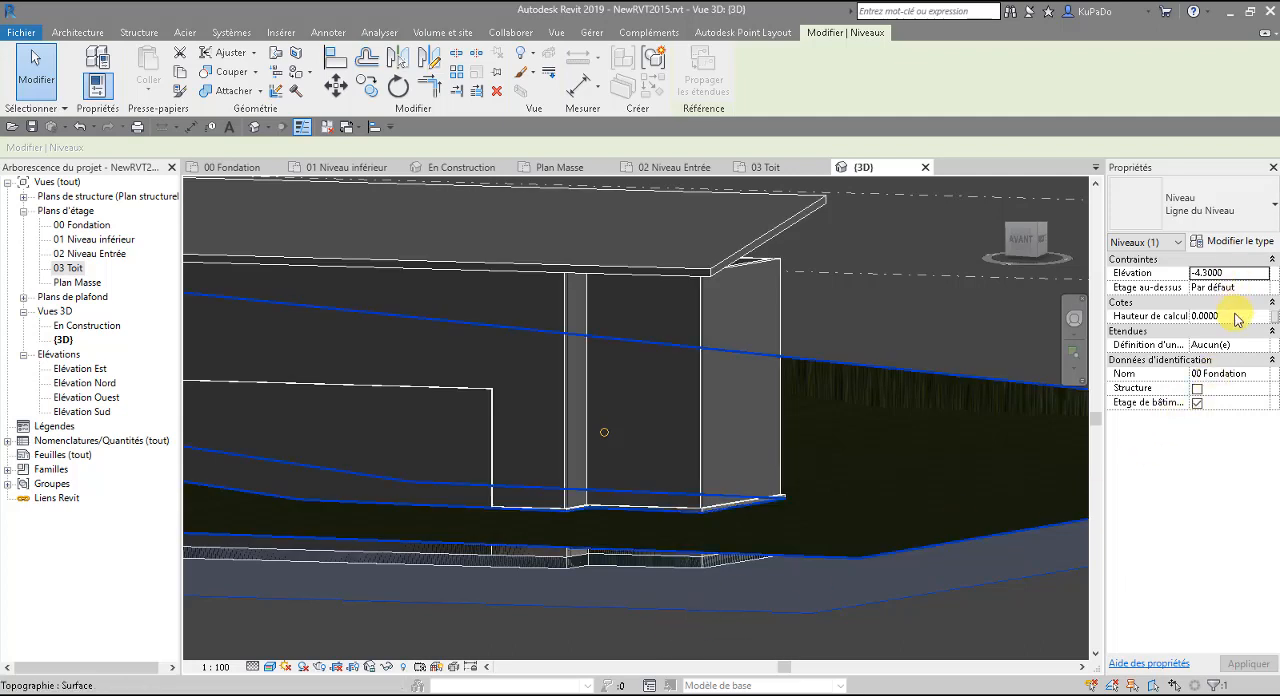
left_click(712, 652)
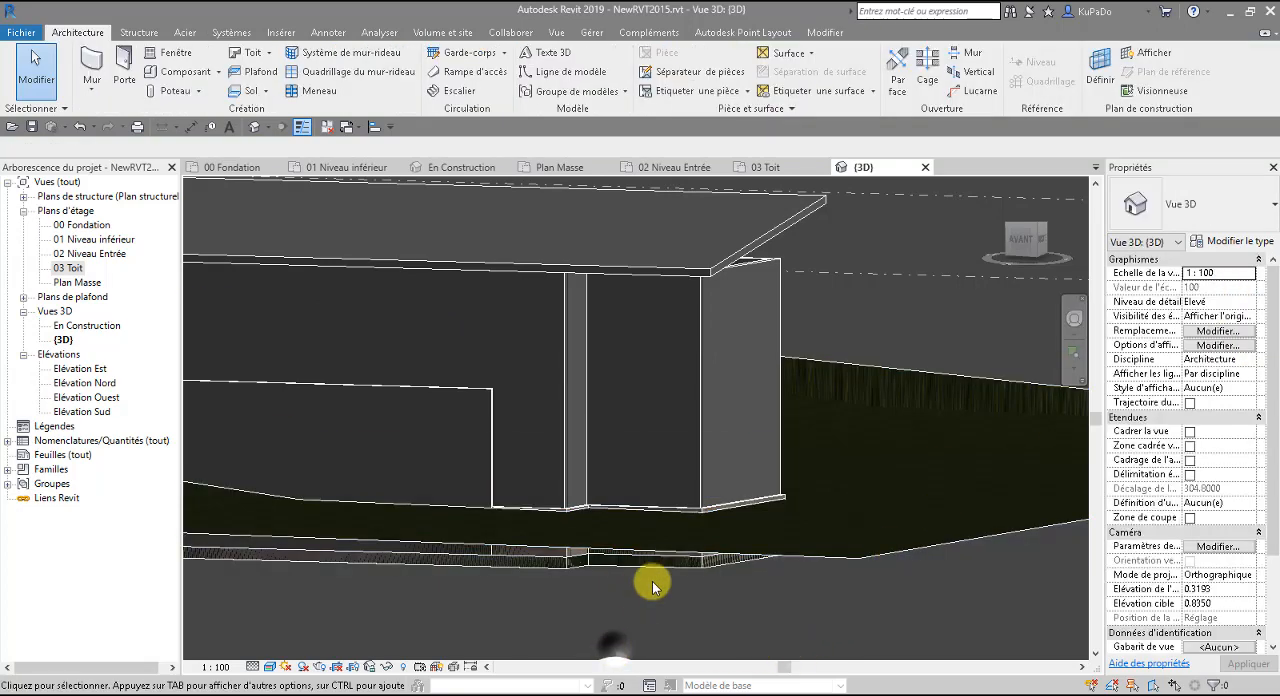
left_click(670, 563)
scroll(728, 604, "down", 5)
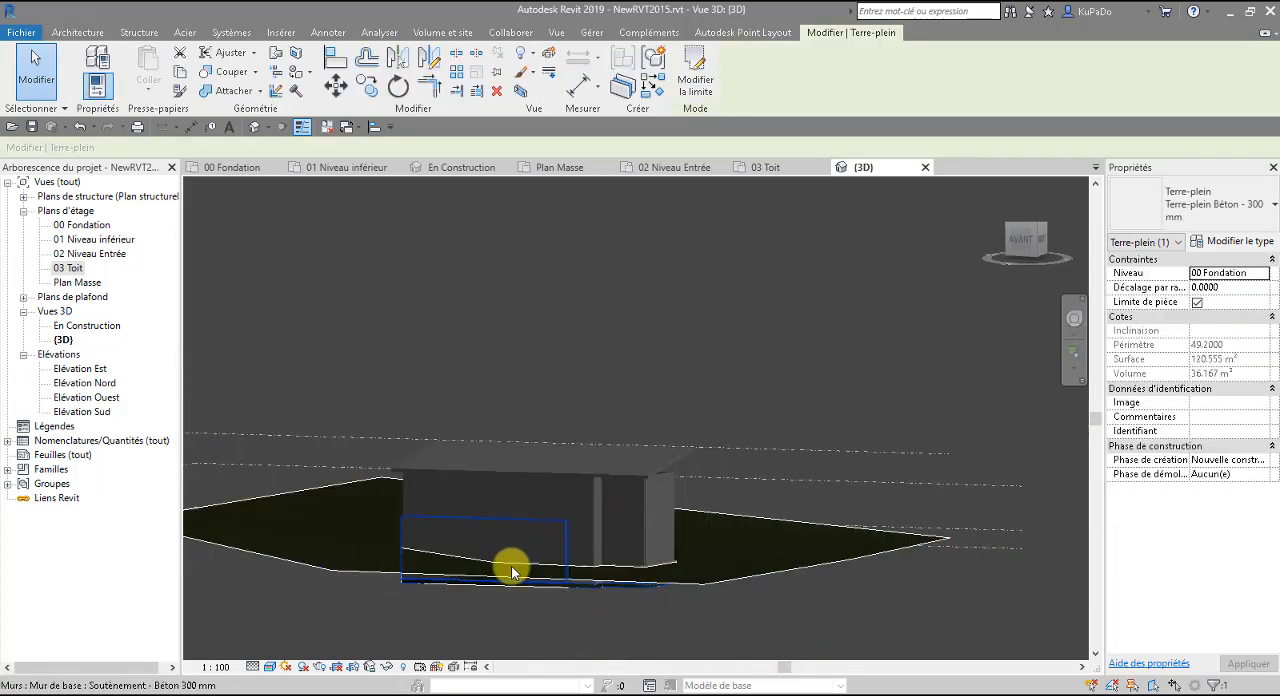
middle_click_drag(702, 635, 571, 609, "shift")
scroll(542, 514, "up", 5)
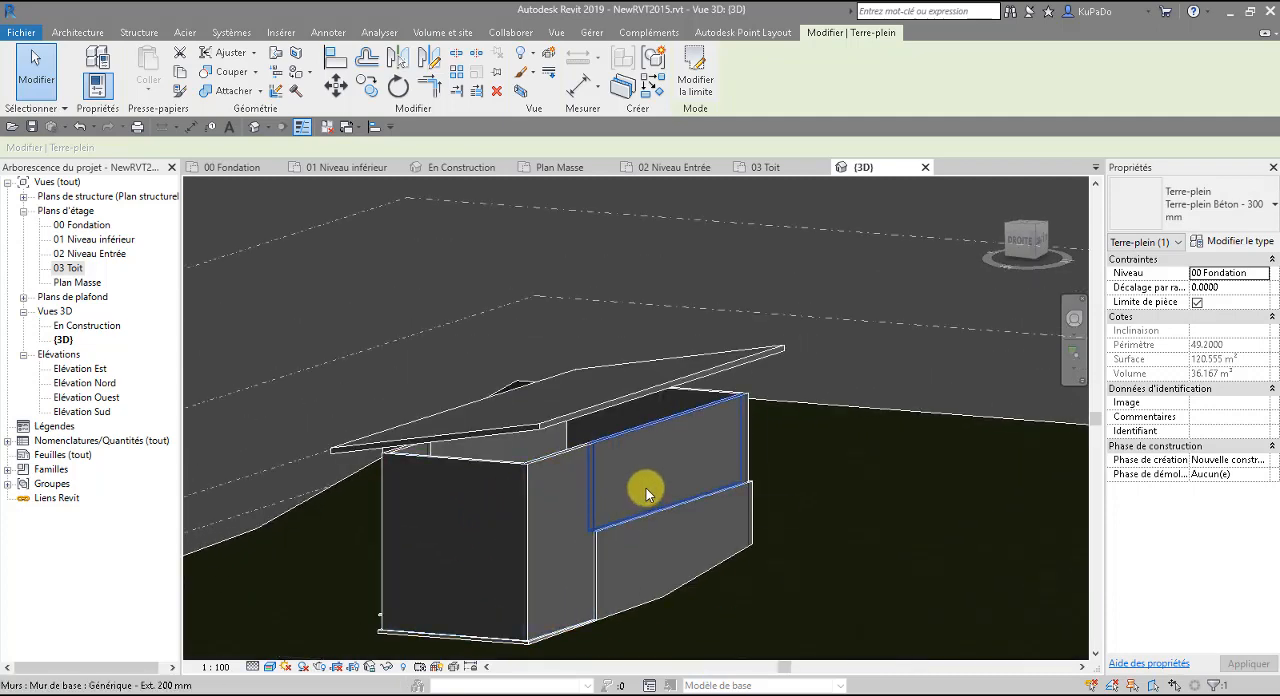
middle_click_drag(768, 552, 729, 543, "shift")
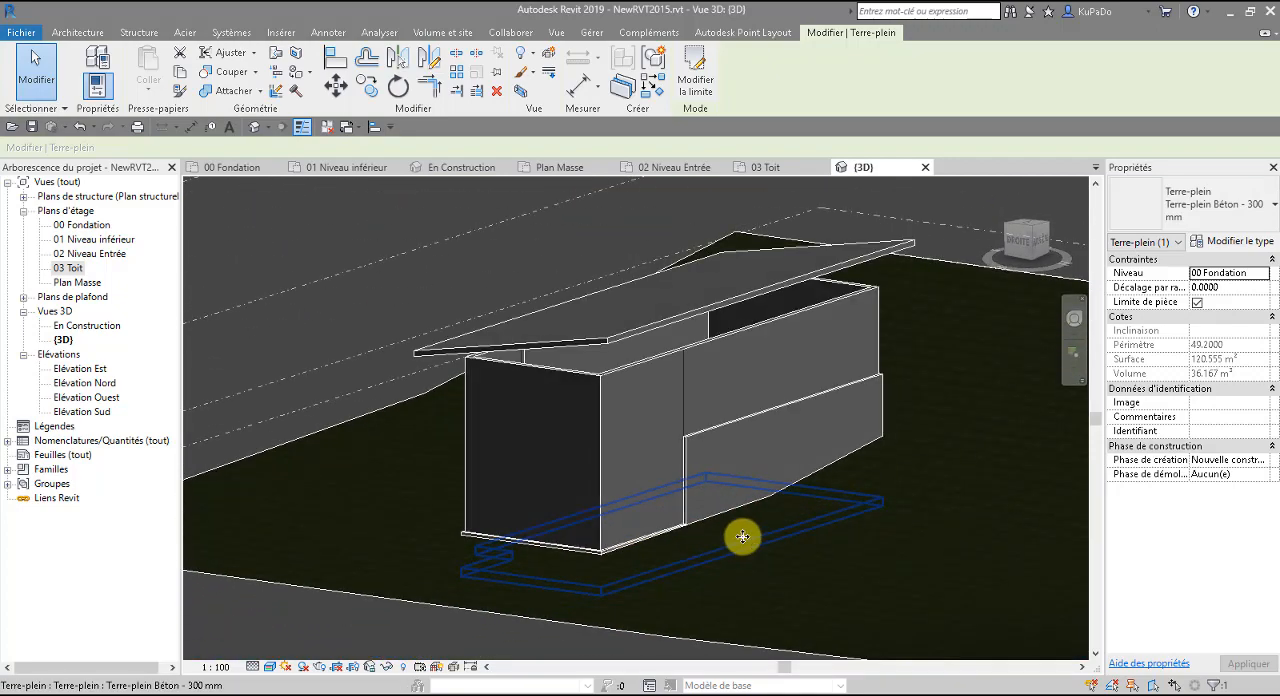